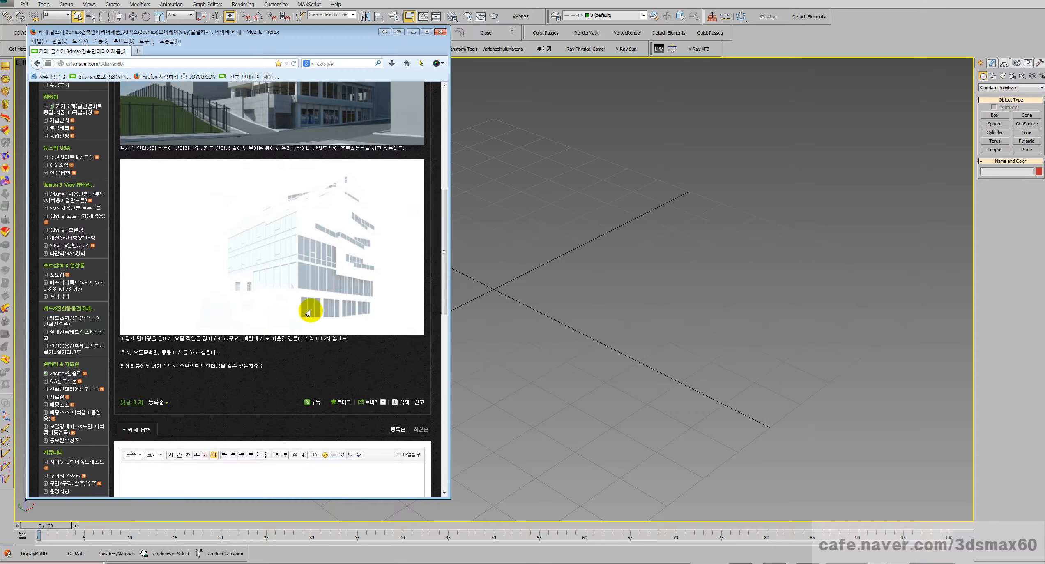
Step: Examine the building rendering and the glass-only image in the café question post, and switch to 3ds Max
scroll(310, 304, up, 6)
scroll(309, 311, up, 2)
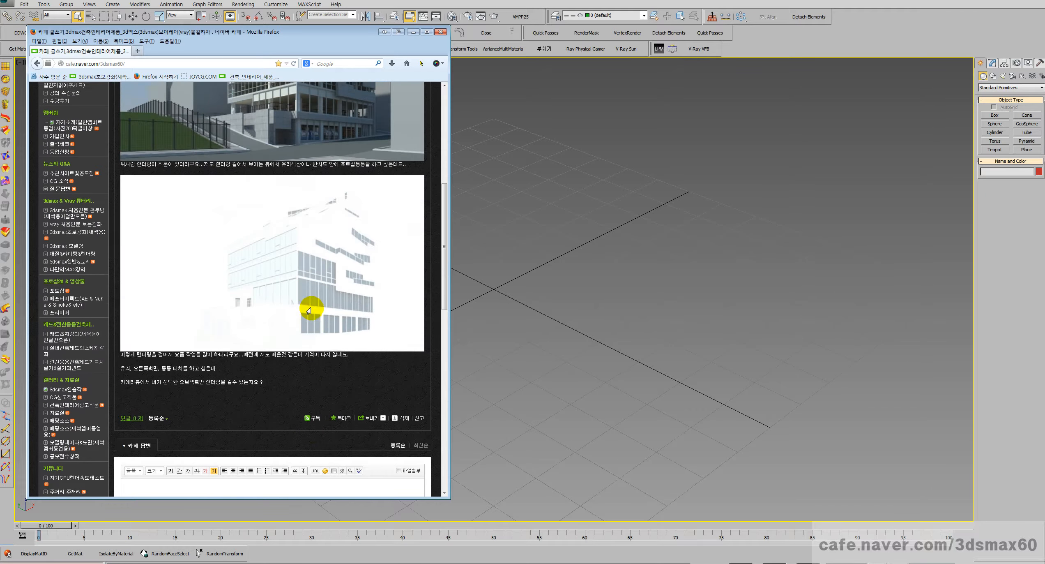
scroll(309, 311, up, 4)
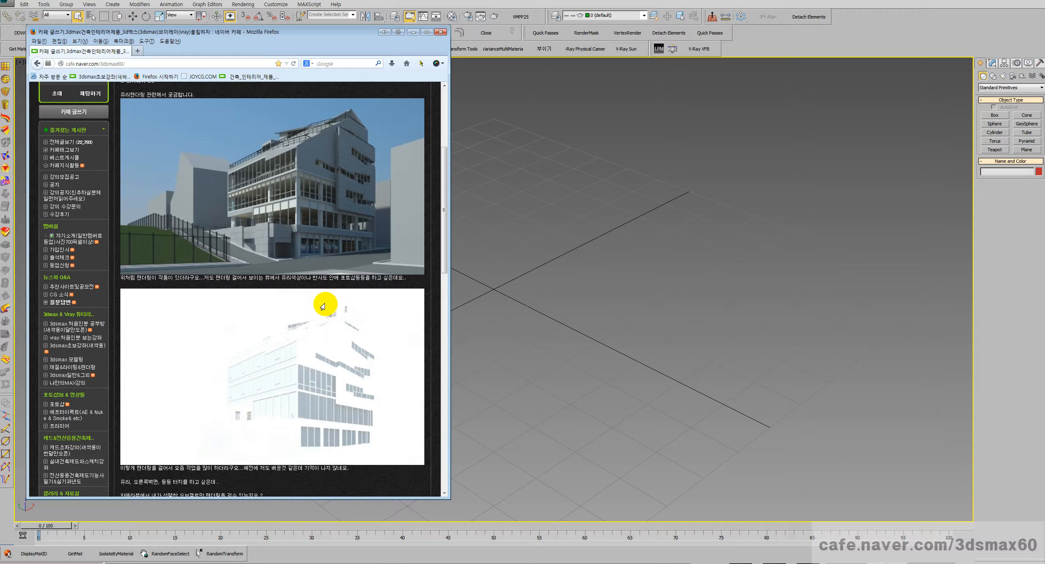
click(491, 300)
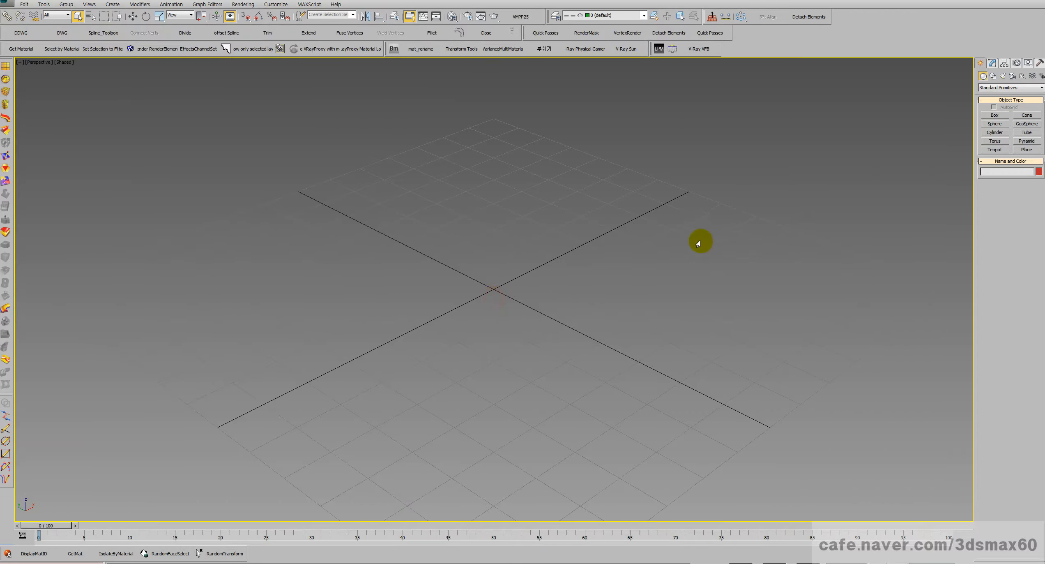
Step: Create a teapot with a radius of about 16.44 mm on the grid and a smaller one of about 13.38 mm behind it
click(995, 150)
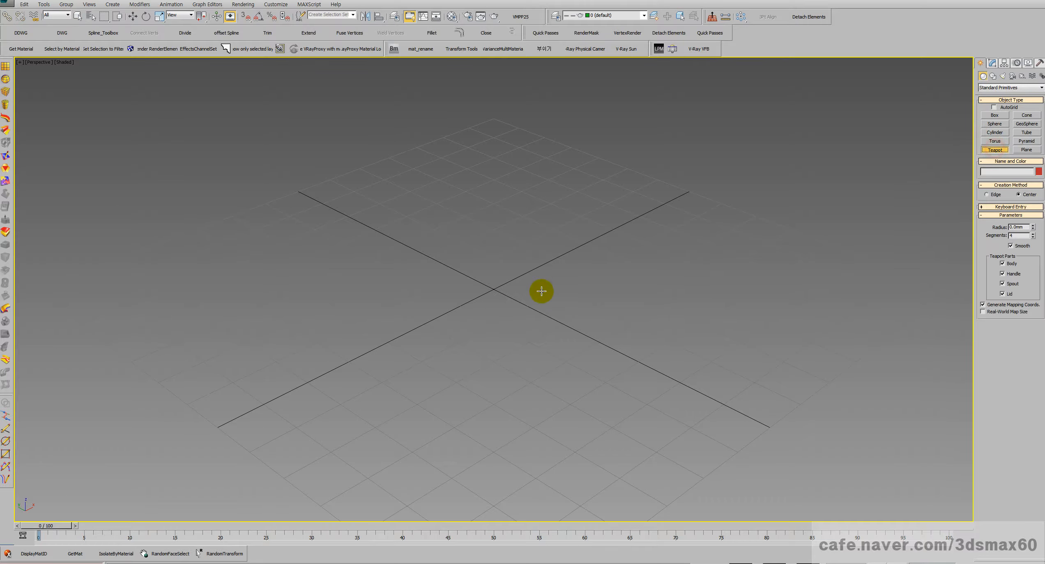
drag(436, 397, 429, 415)
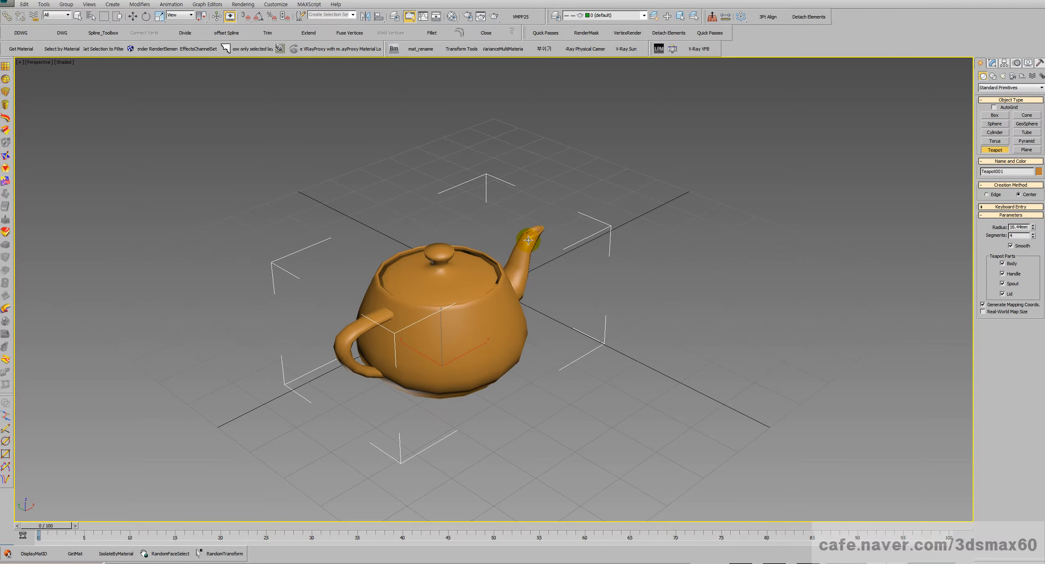
drag(473, 237, 471, 265)
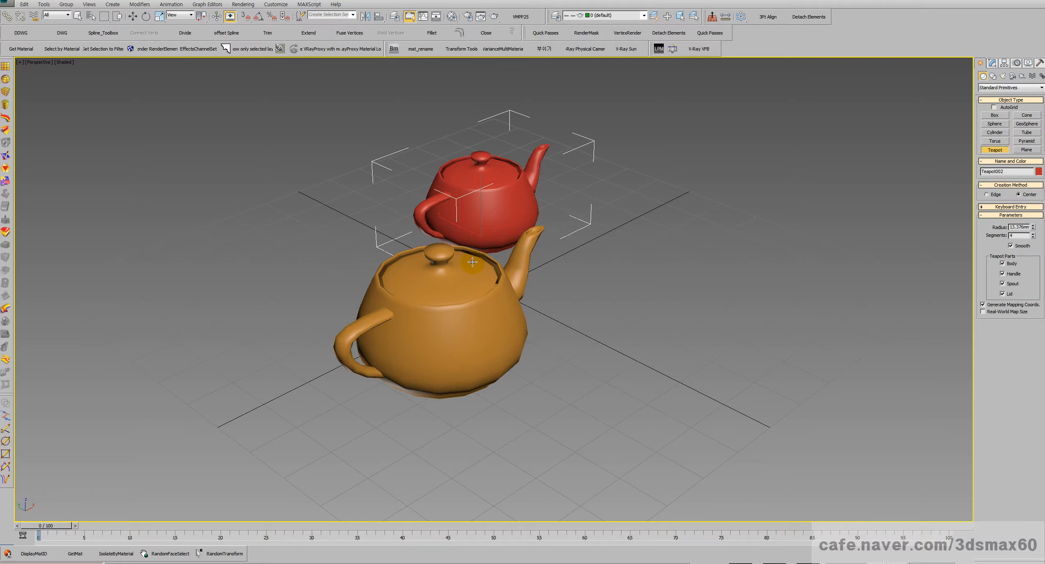
right_click(472, 262)
Step: Create a third teapot behind the orange one and lower it so all three teapots overlap in the perspective view
alt+middle_drag(471, 275, 515, 307)
scroll(480, 298, up, 3)
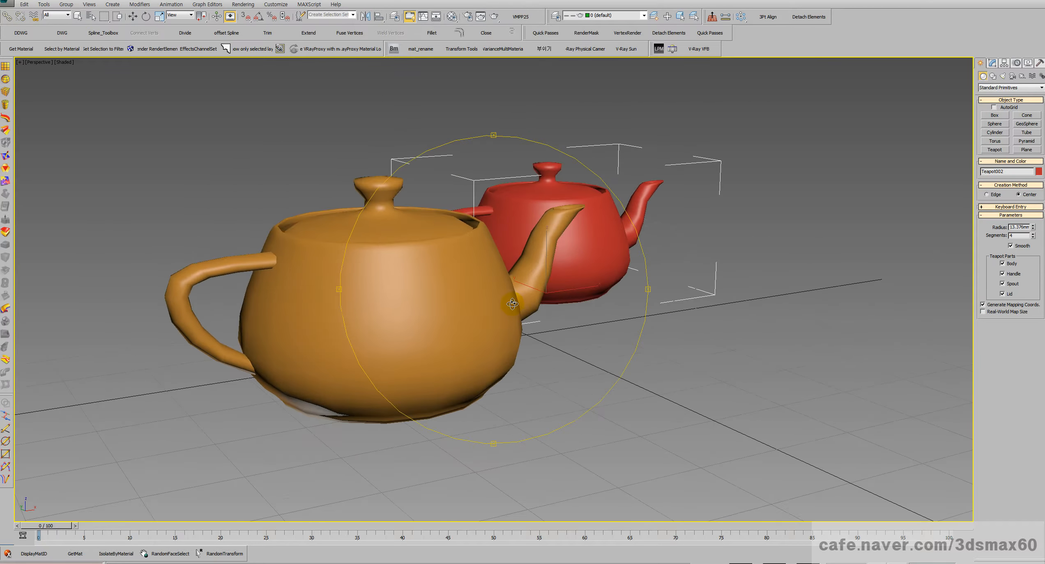
right_click(513, 305)
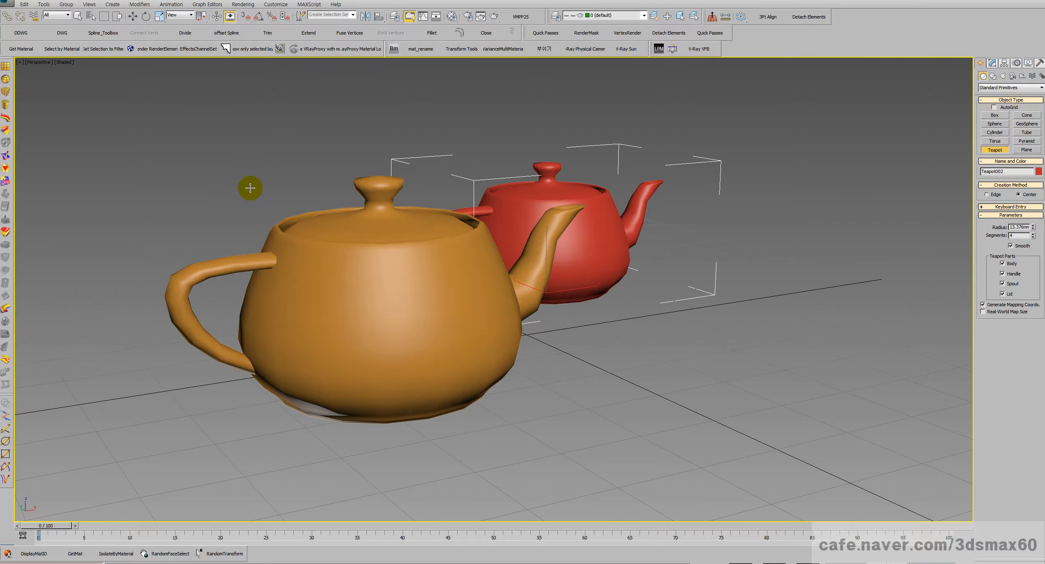
drag(296, 200, 292, 221)
right_click(294, 147)
right_click(294, 147)
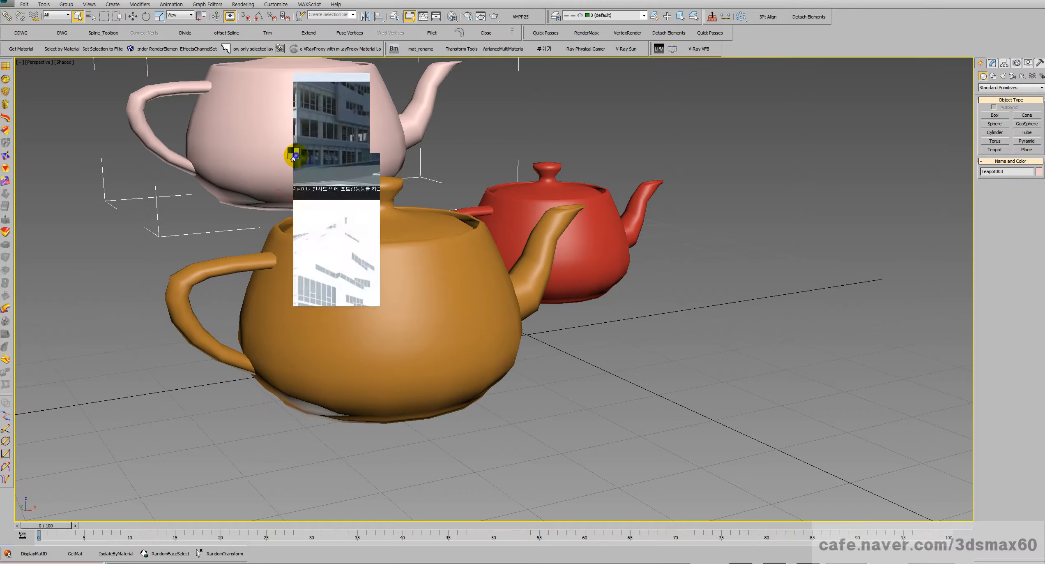
click(299, 158)
drag(298, 158, 288, 269)
middle_drag(391, 278, 450, 285)
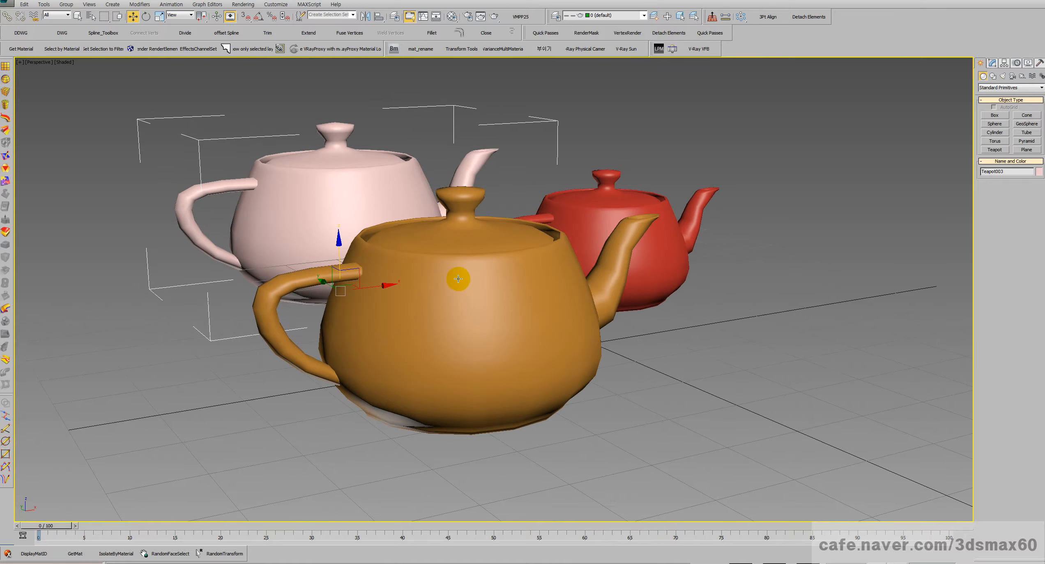
Step: Select the orange front teapot and open the render settings, placed over the rear teapot
scroll(457, 278, up, 2)
scroll(467, 280, down, 3)
right_click(483, 273)
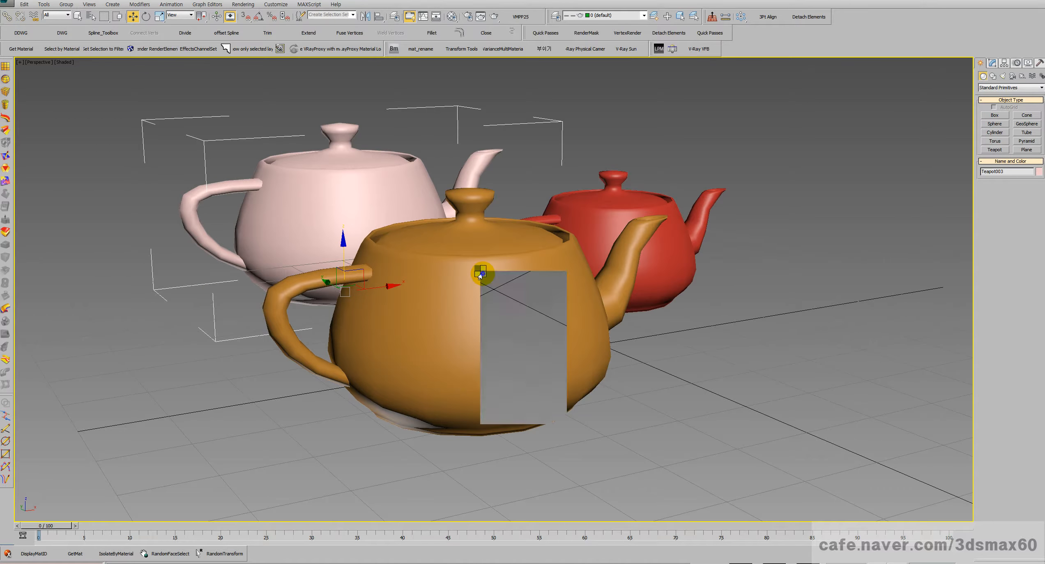
click(490, 280)
click(478, 288)
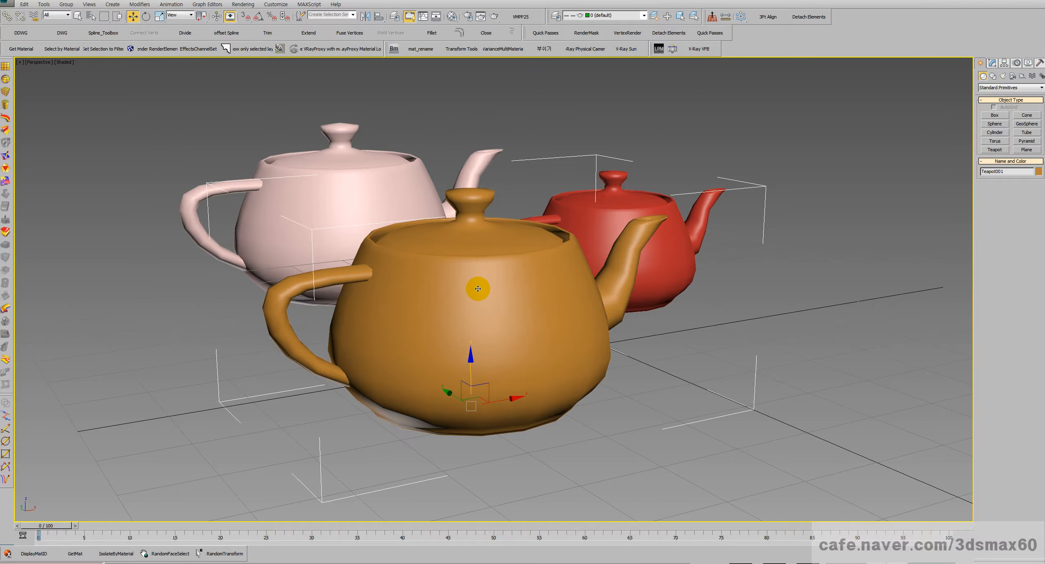
key(F10)
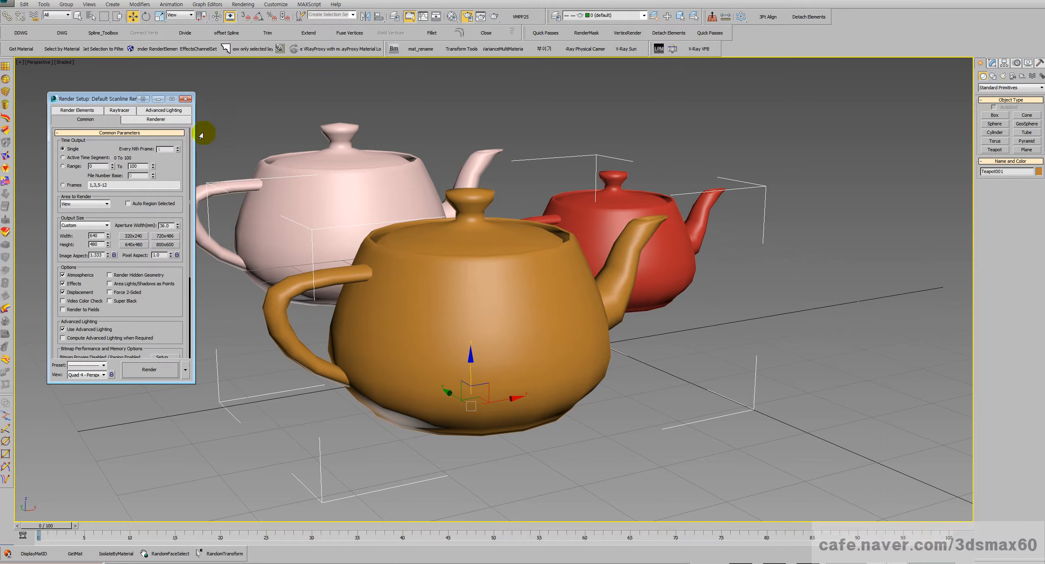
drag(112, 100, 319, 74)
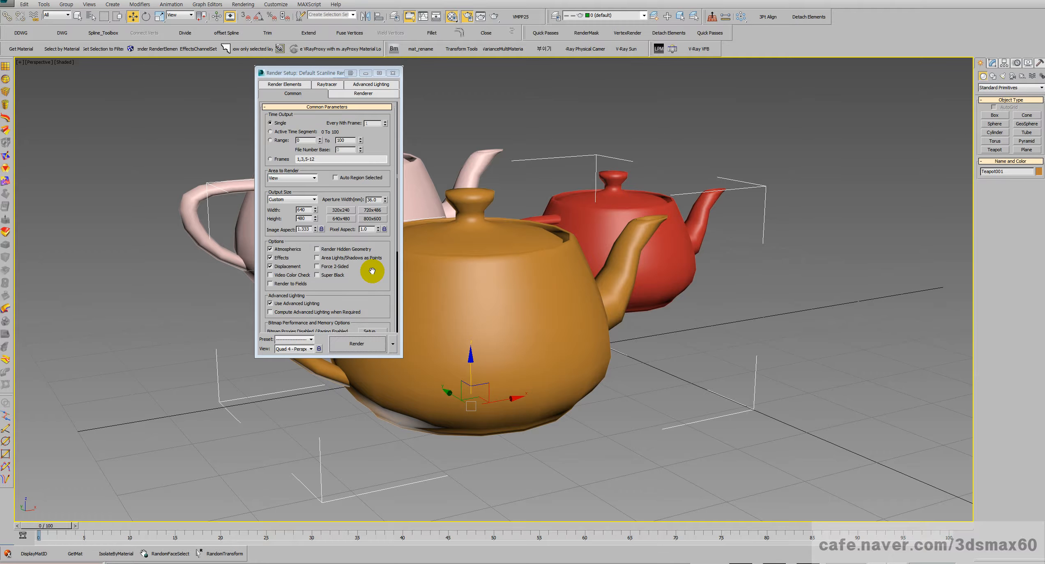
Step: Give the first material a bright pink diffuse color and assign it to the orange front teapot
key(m)
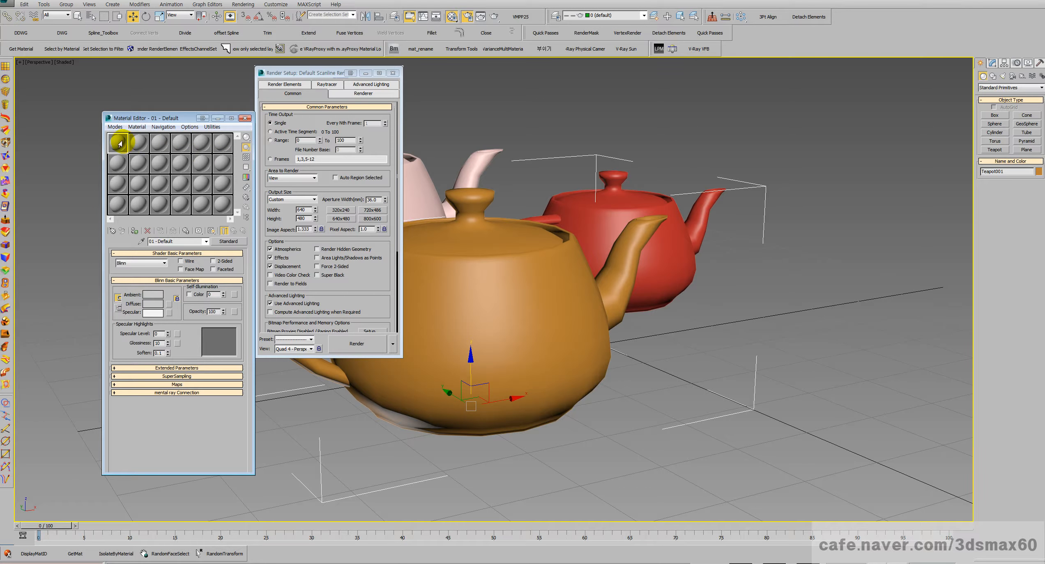
click(153, 303)
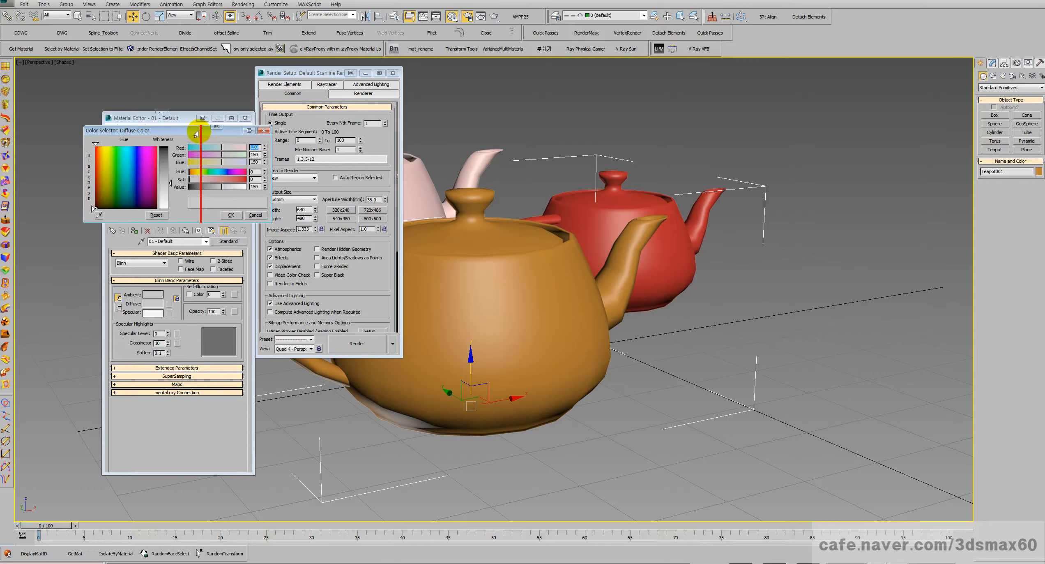
click(151, 152)
drag(153, 132, 342, 167)
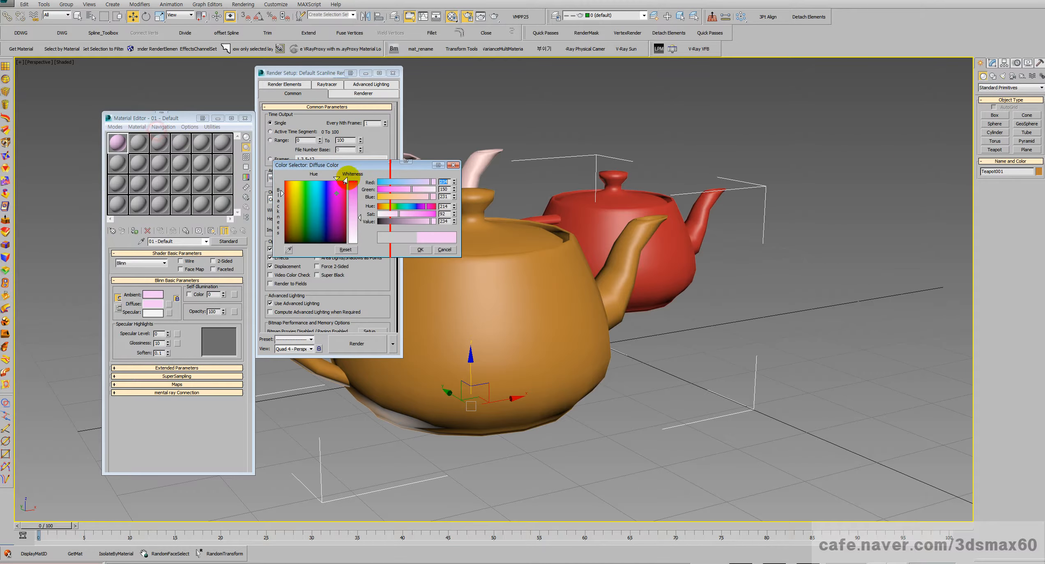
click(353, 187)
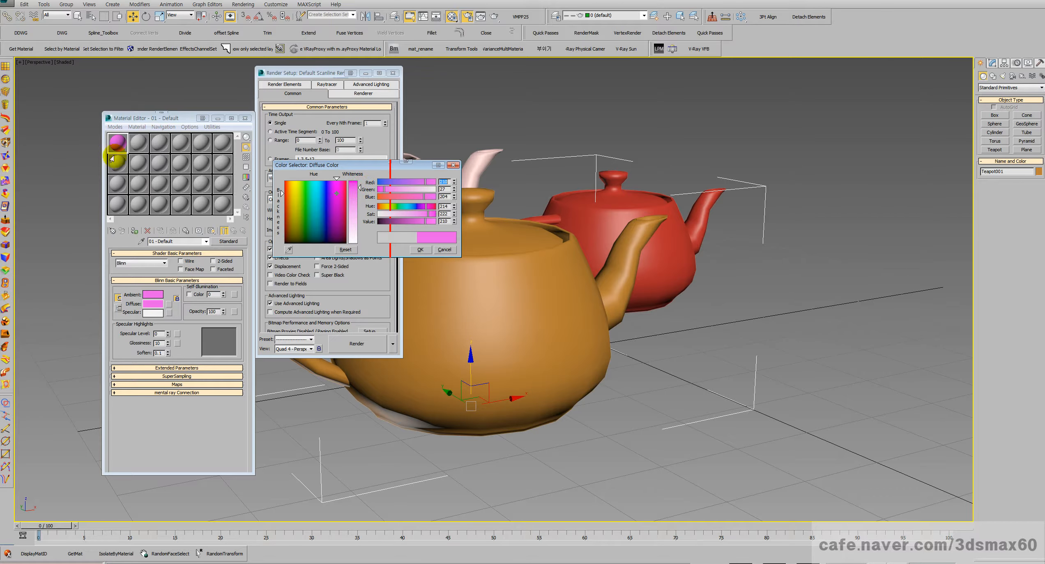
drag(115, 143, 469, 363)
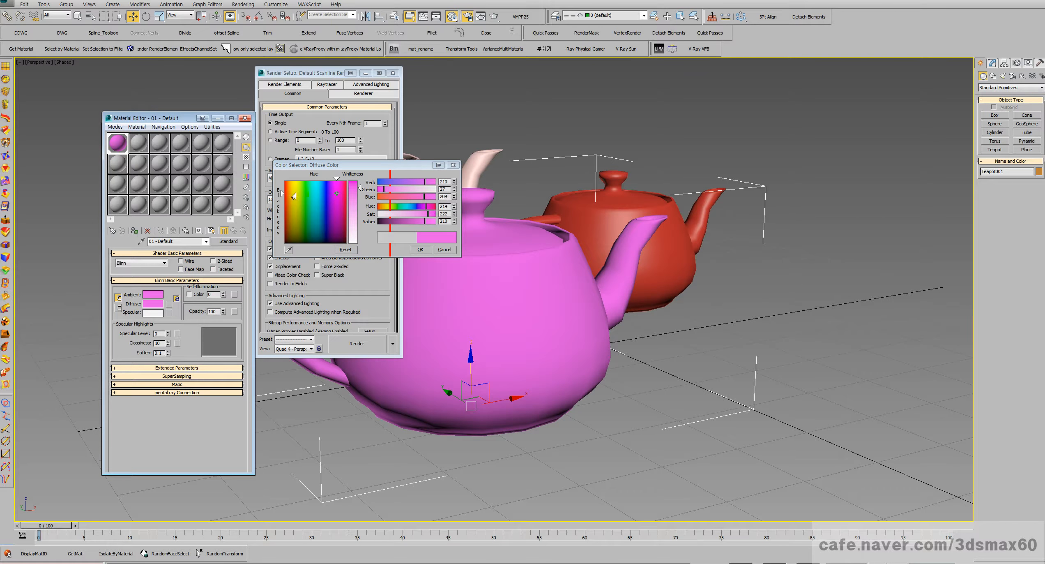
Step: Give the second material a green diffuse color and assign it to the small red teapot at the back
click(152, 143)
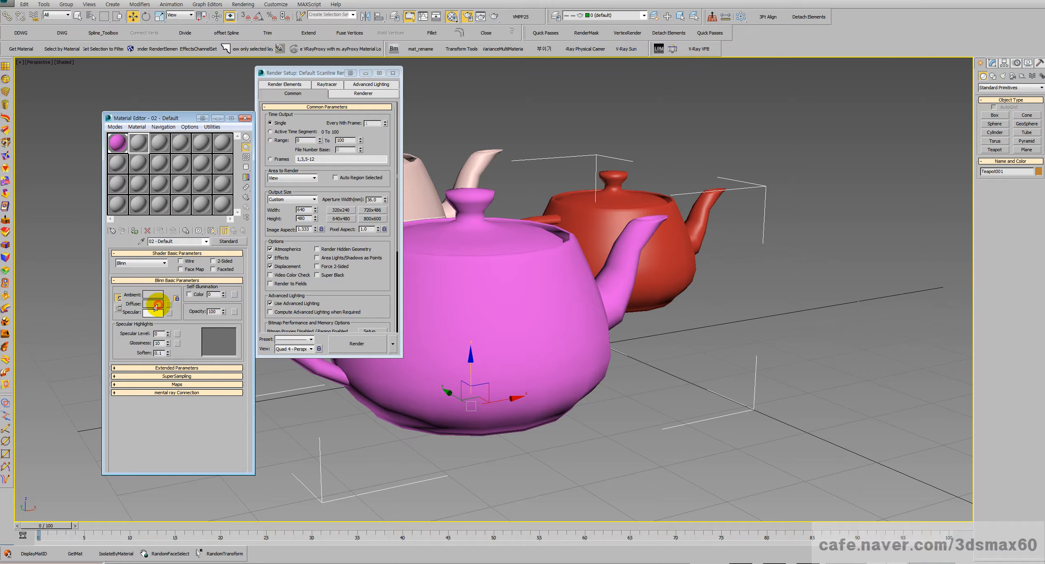
click(156, 304)
click(317, 185)
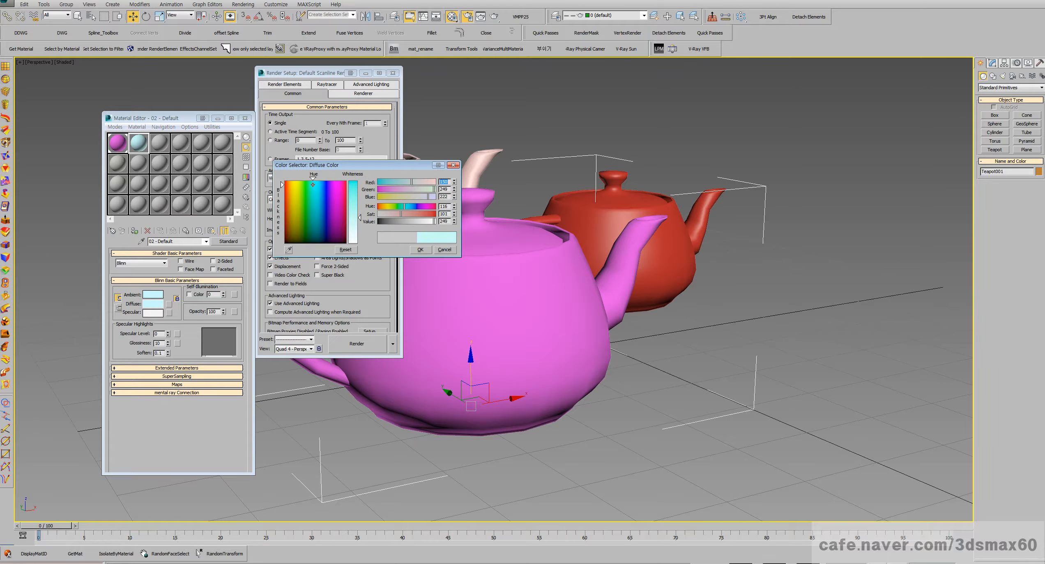
drag(360, 216, 360, 181)
click(419, 249)
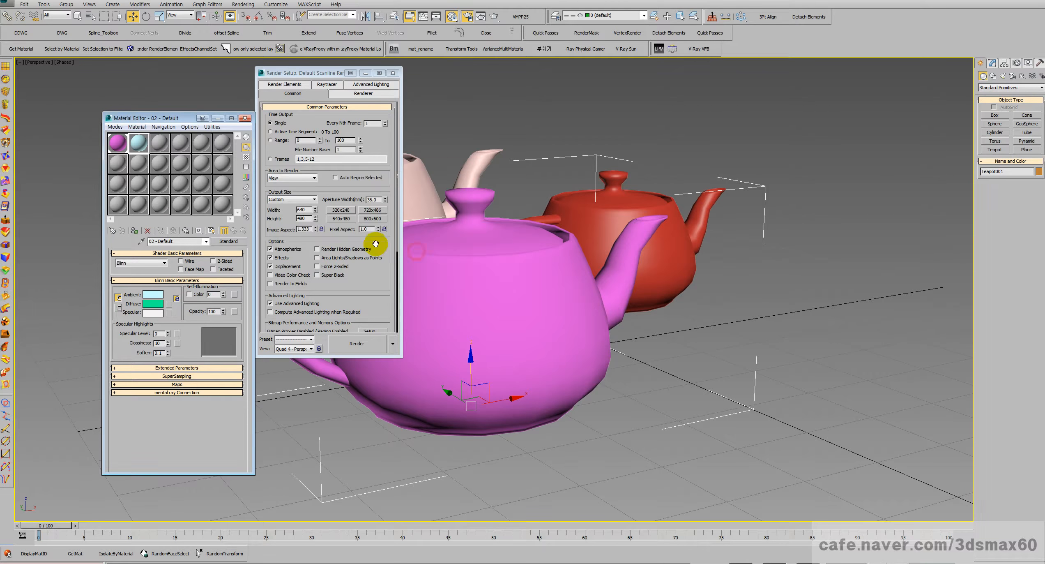
drag(148, 143, 532, 217)
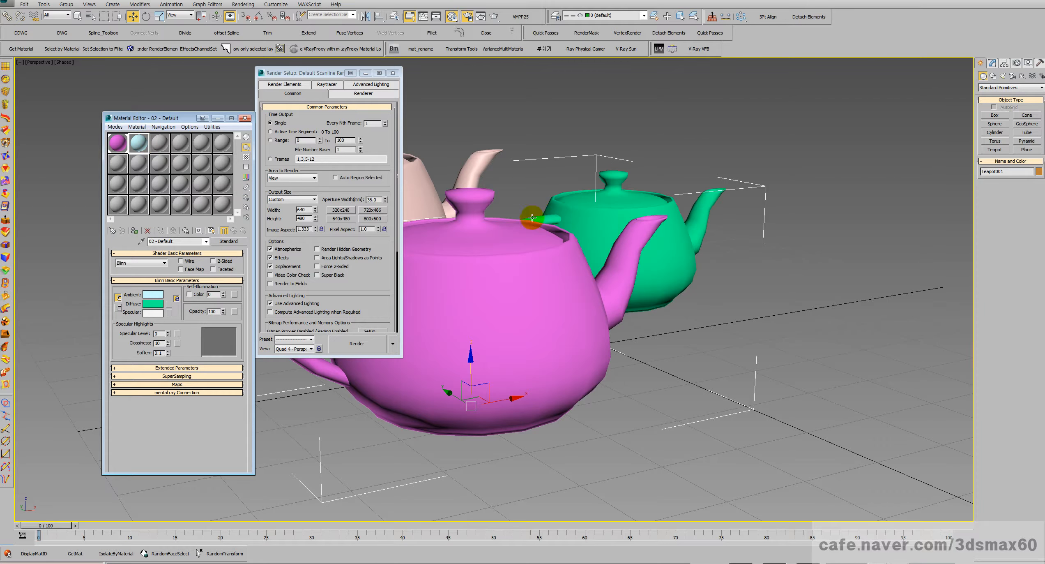
Step: Give the third material a saturated red diffuse color and assign it to the pale pink teapot
click(161, 144)
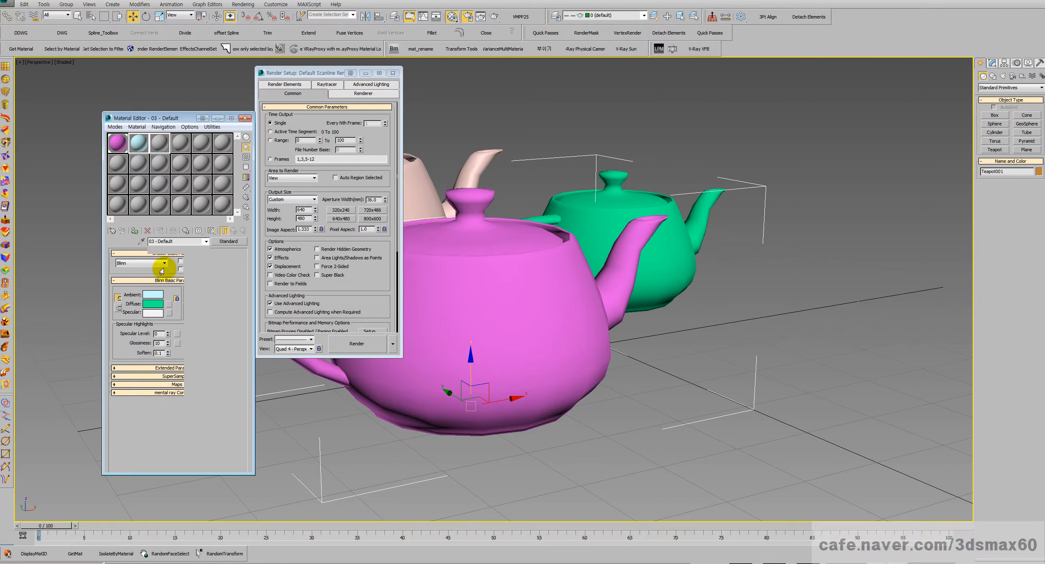
click(155, 305)
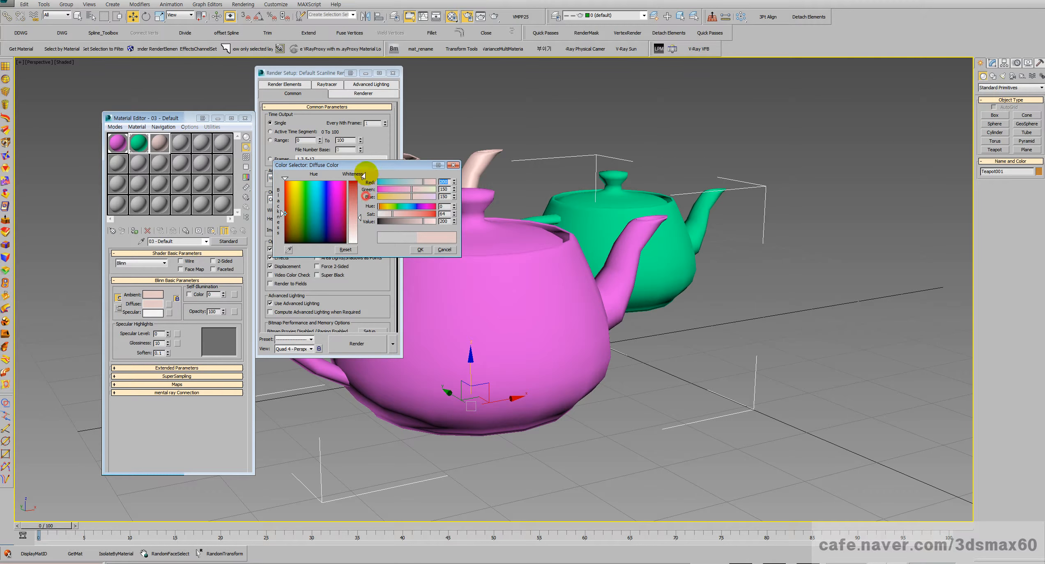
drag(358, 198, 359, 180)
click(420, 249)
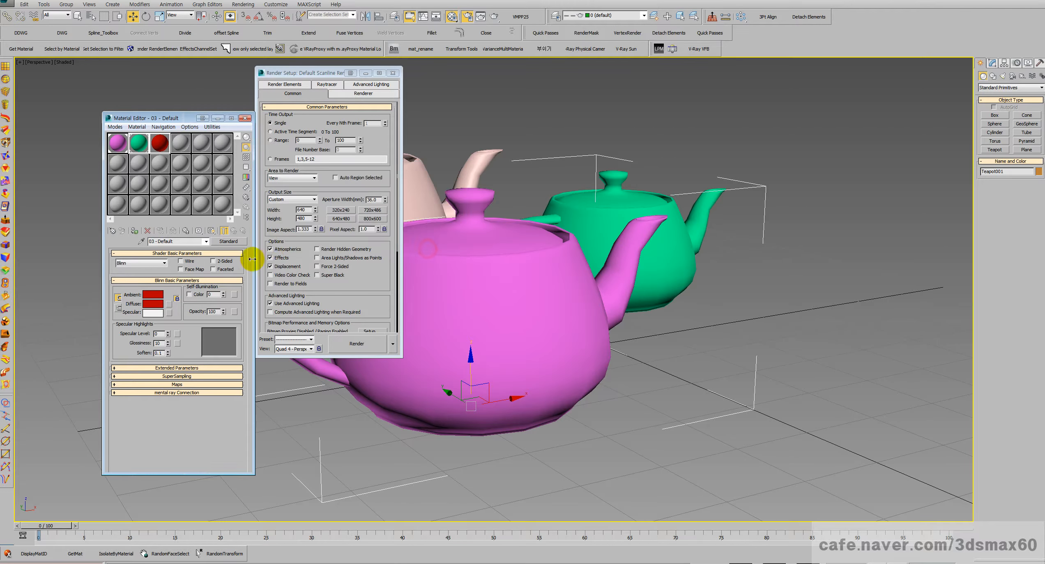
drag(157, 141, 409, 181)
Step: Move the render settings clear of the teapots, test-render the perspective view, and close the rendered image
drag(311, 78, 142, 82)
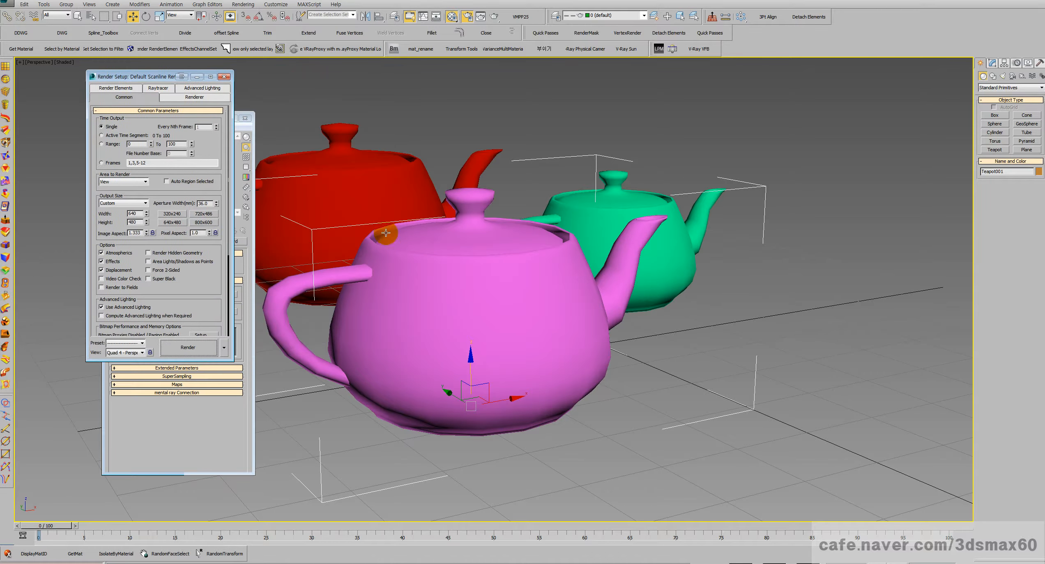
scroll(469, 273, up, 5)
scroll(468, 273, down, 5)
middle_drag(468, 273, 470, 271)
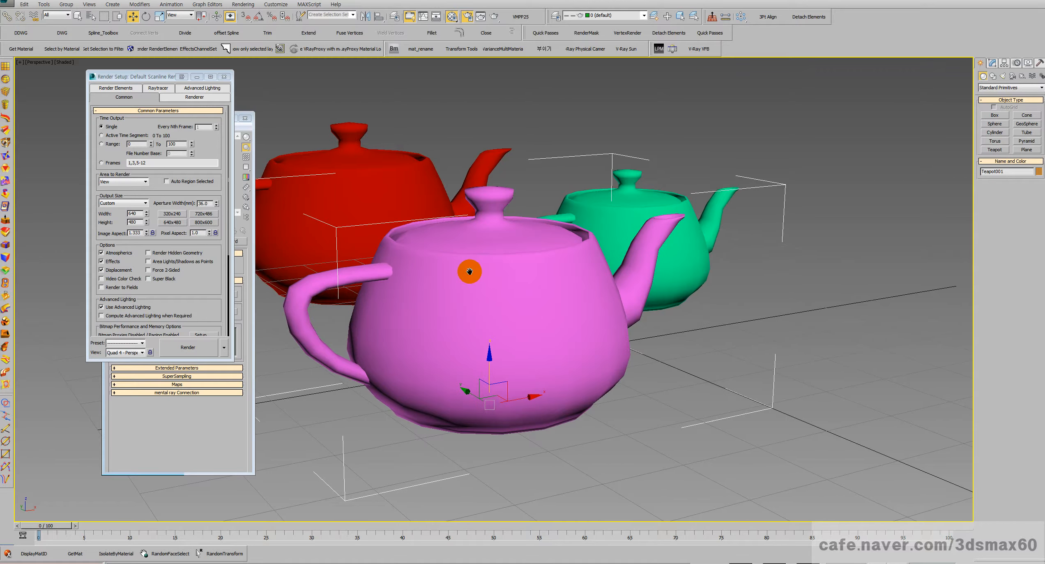
key(alt+z)
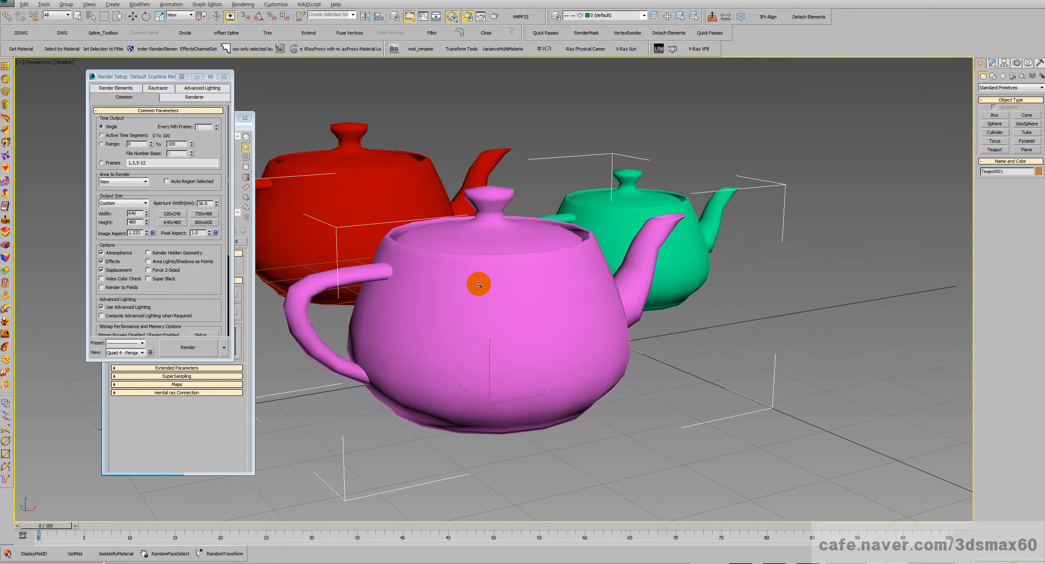
scroll(481, 278, up, 2)
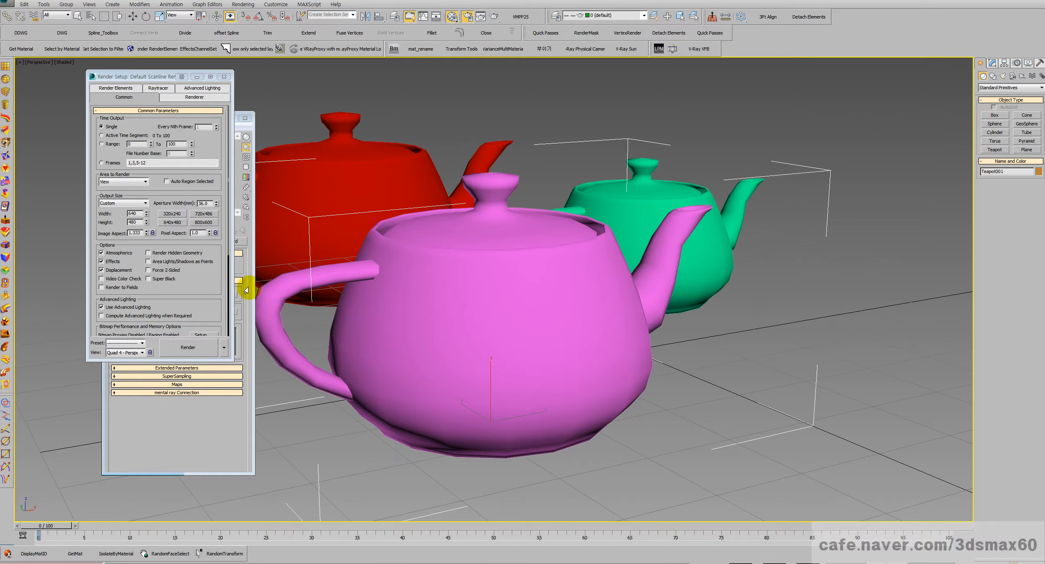
click(188, 346)
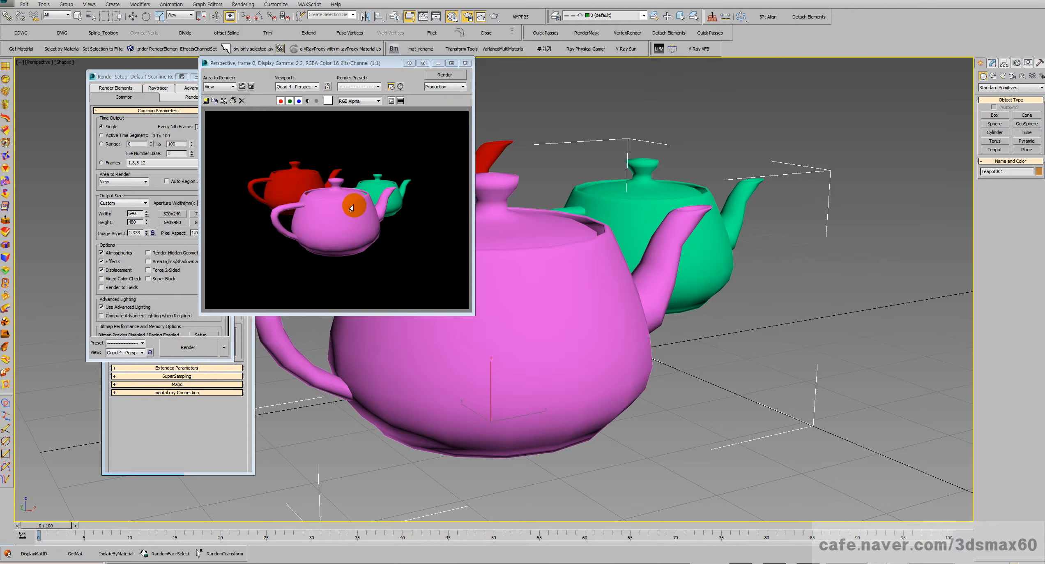
click(465, 63)
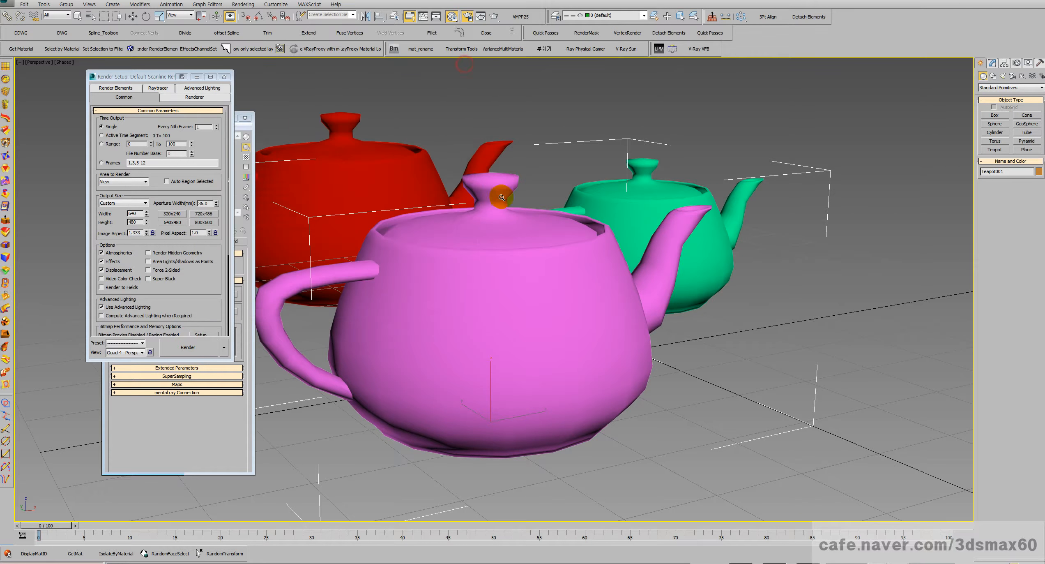
Step: Set the pink front teapot's segments to 21 to smooth its surface
key(w)
click(520, 269)
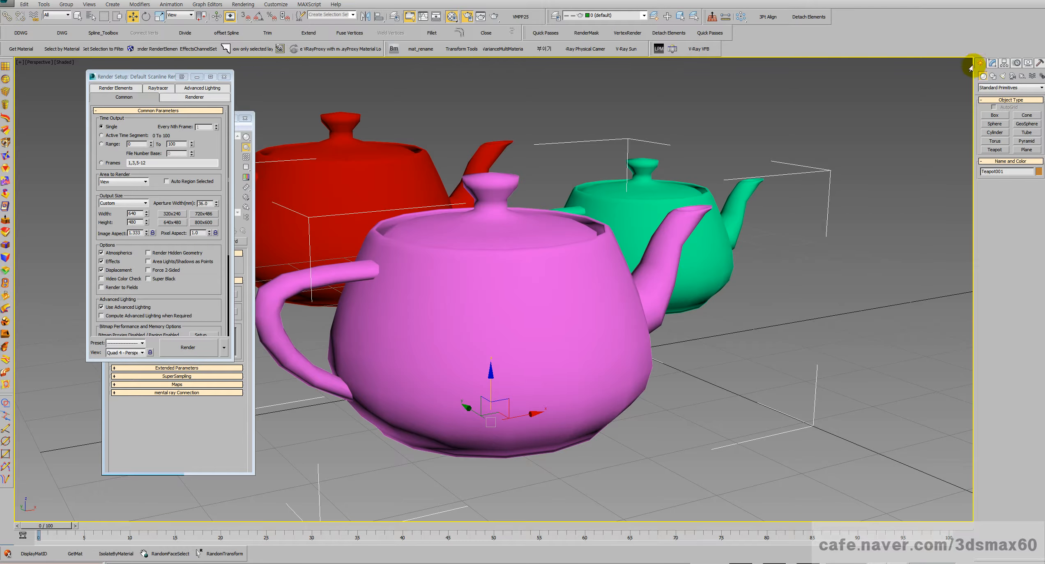
click(992, 63)
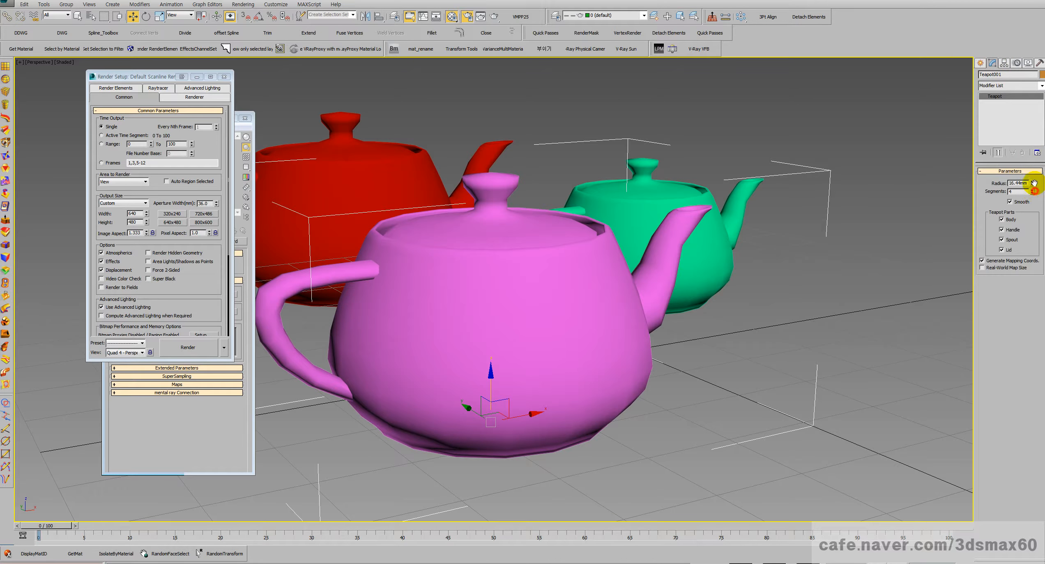
drag(1033, 191, 1026, 119)
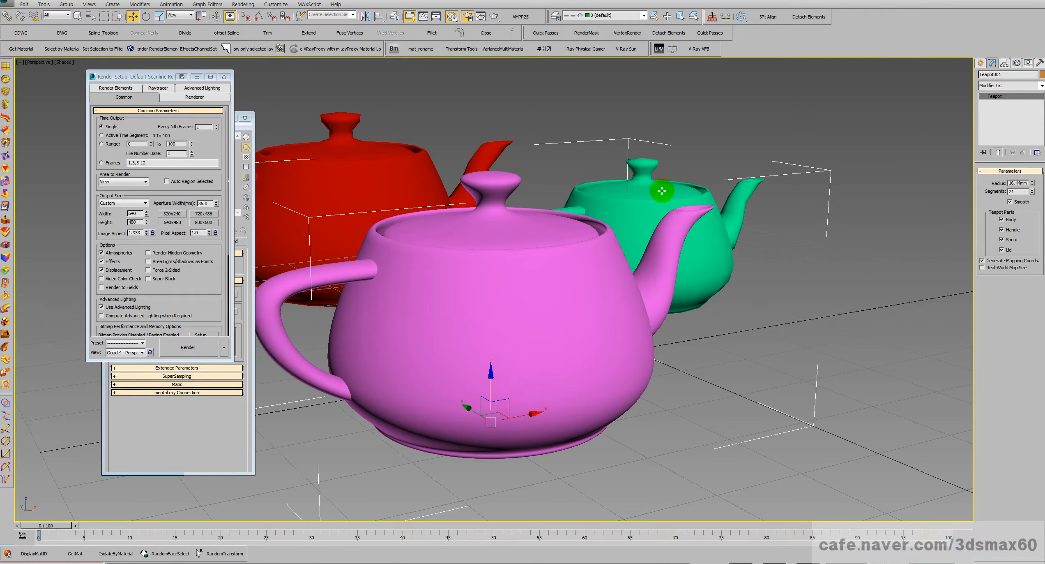
Step: Smooth the two back teapots by setting the green one's segments to 17 and the red one's to 12
click(662, 191)
drag(1031, 191, 1031, 138)
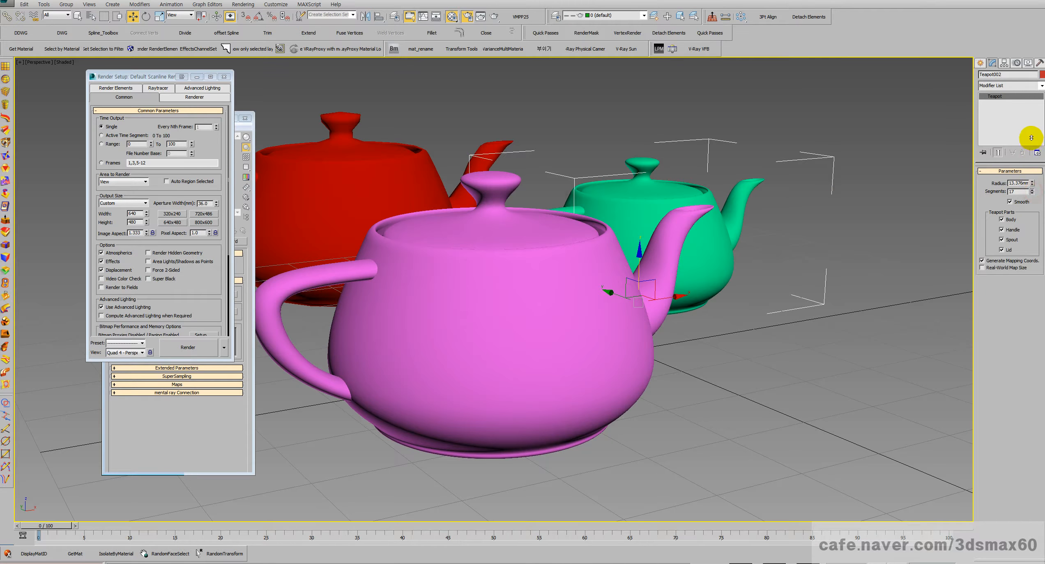
click(411, 181)
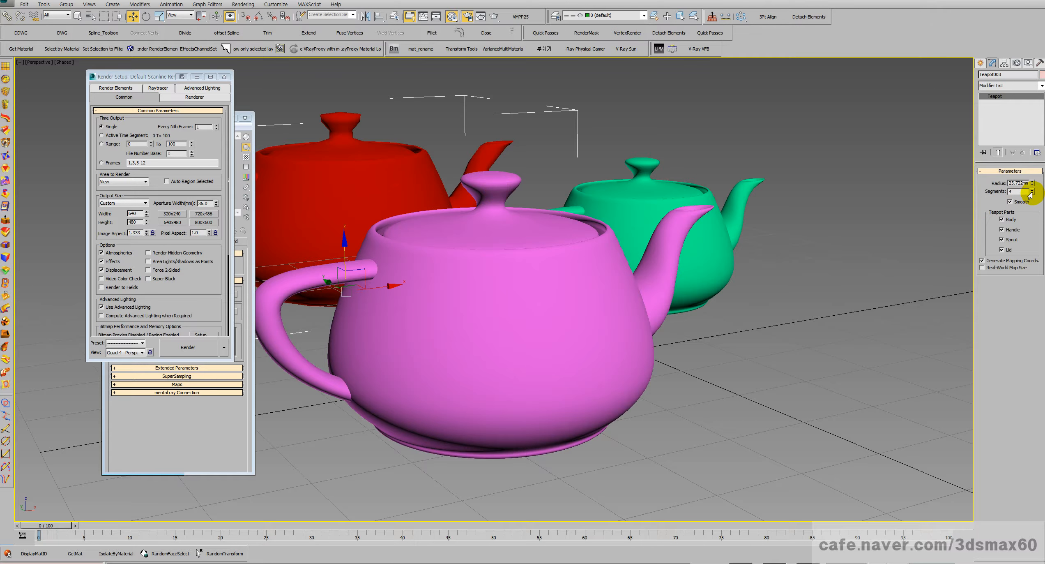
drag(1029, 195, 1033, 158)
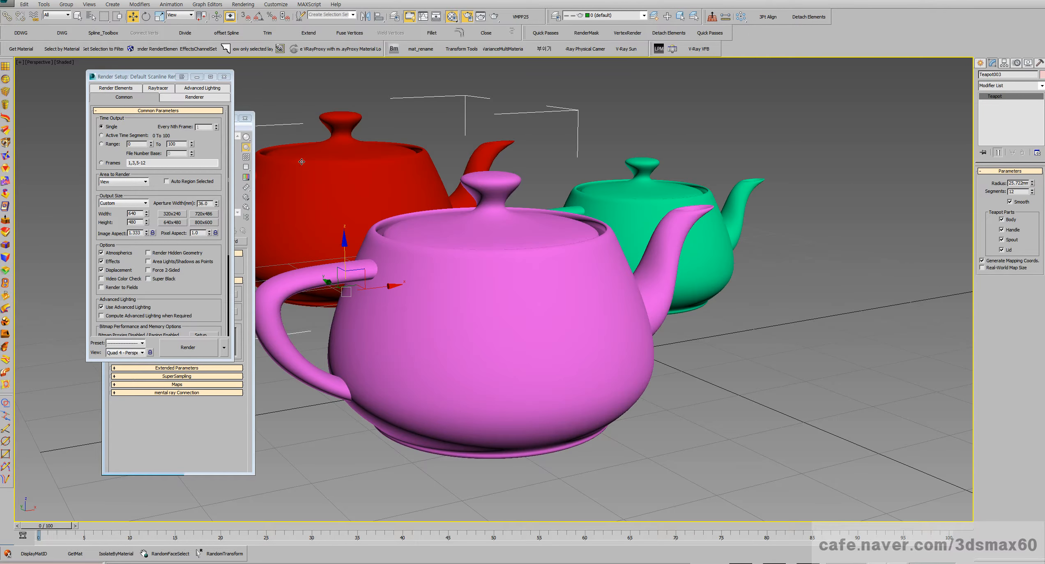
Step: Look through the available render elements, including Material ID and Object ID, and close the render settings without adding any
click(117, 87)
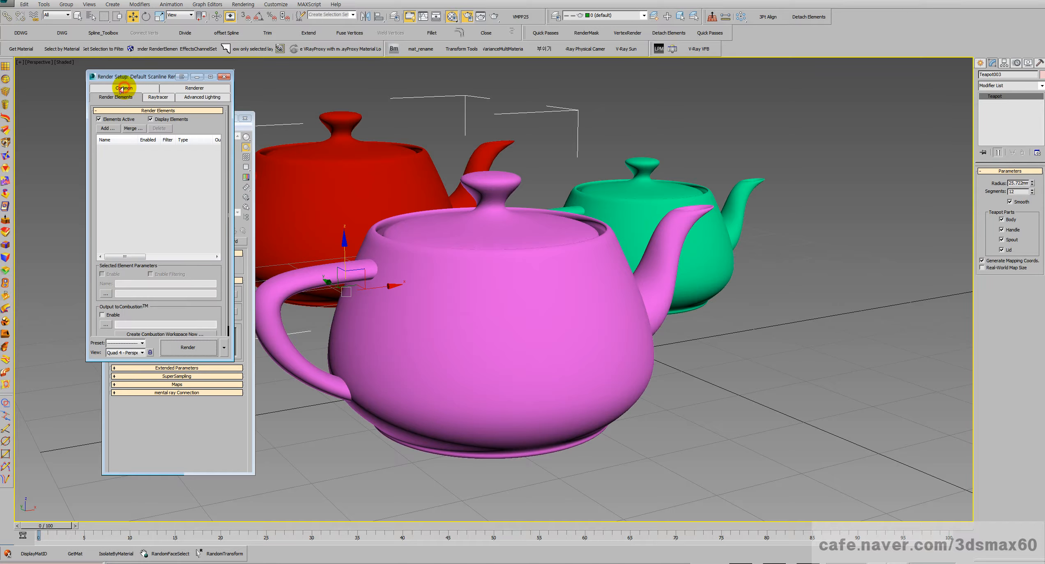
click(107, 128)
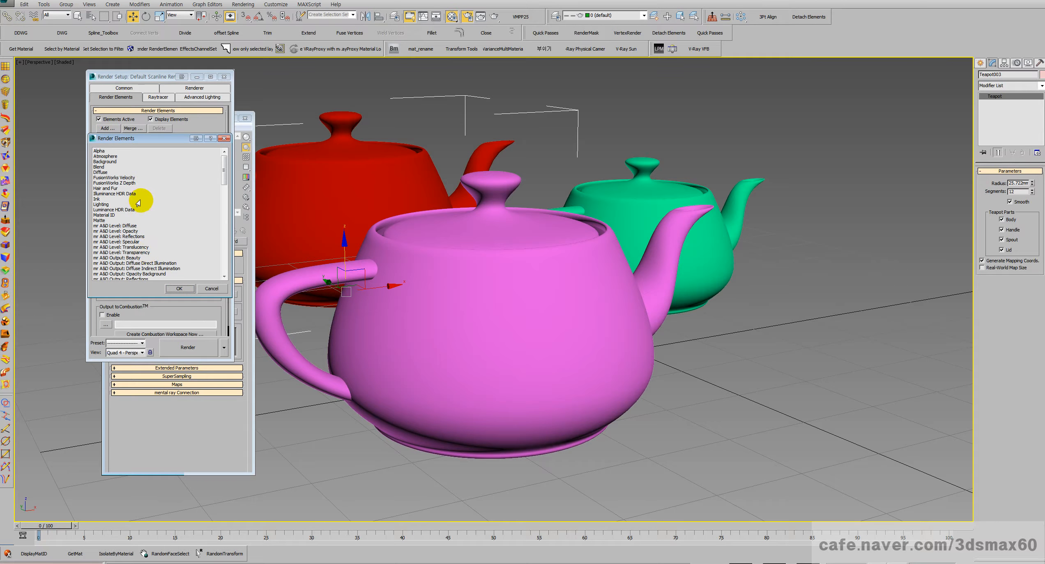
click(135, 199)
click(128, 209)
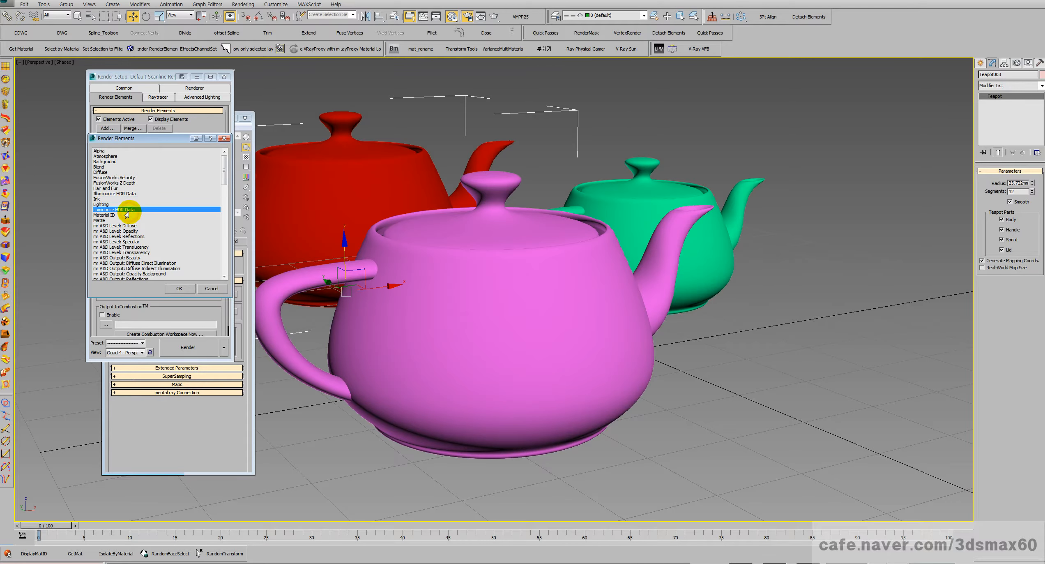
click(118, 214)
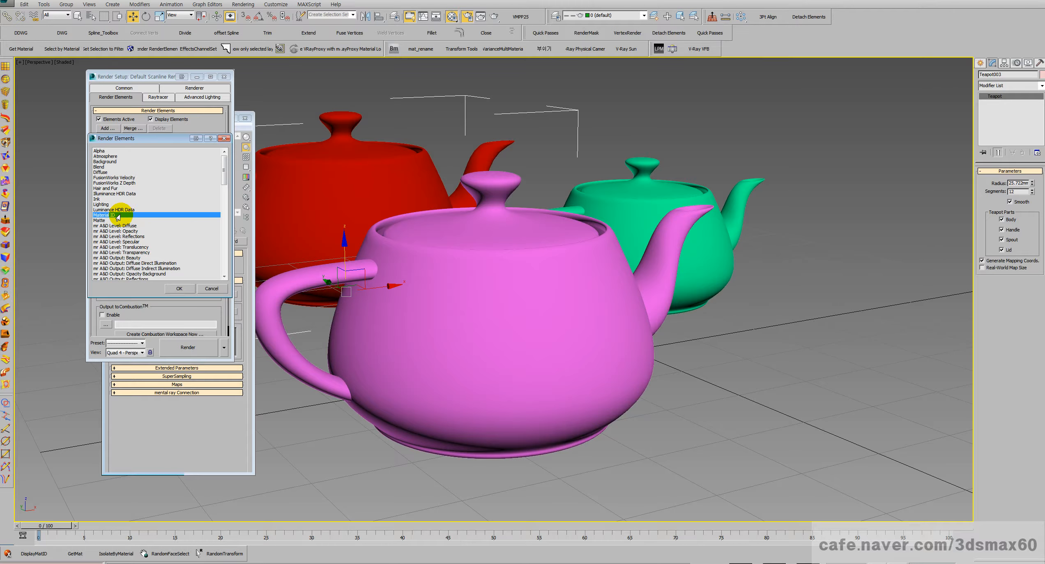
scroll(125, 217, down, 2)
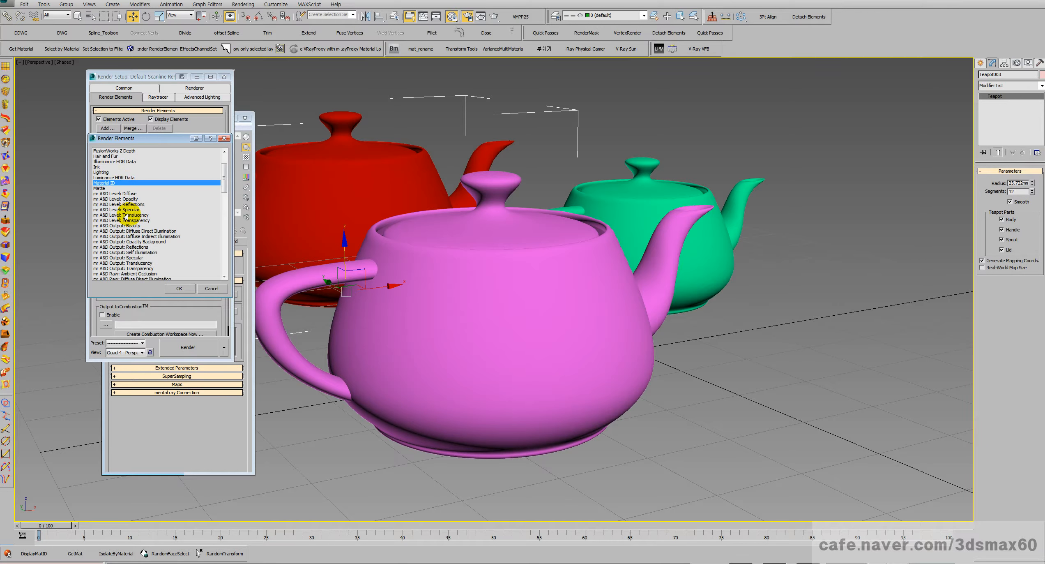
scroll(125, 217, down, 10)
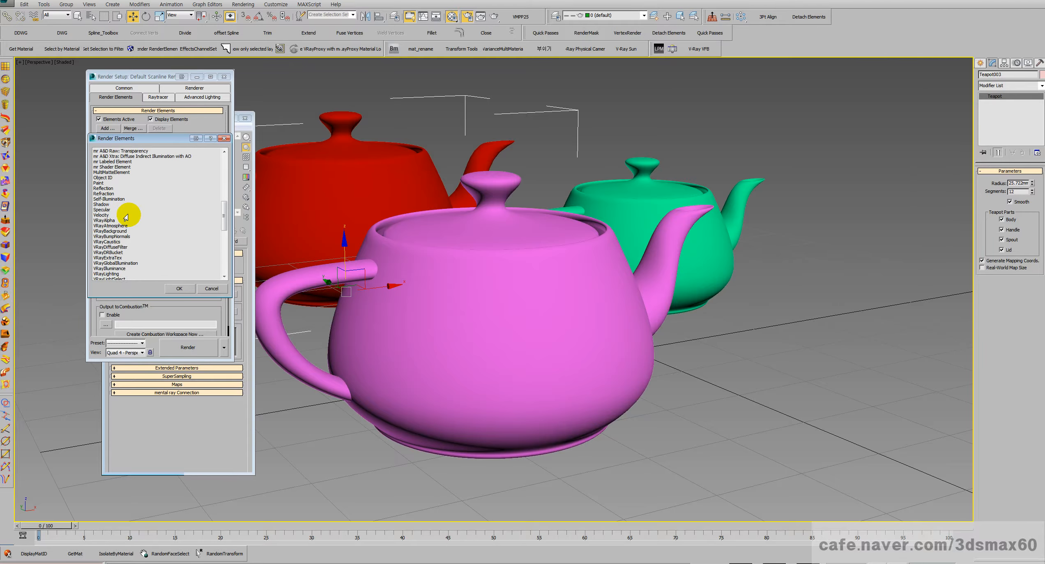
click(115, 178)
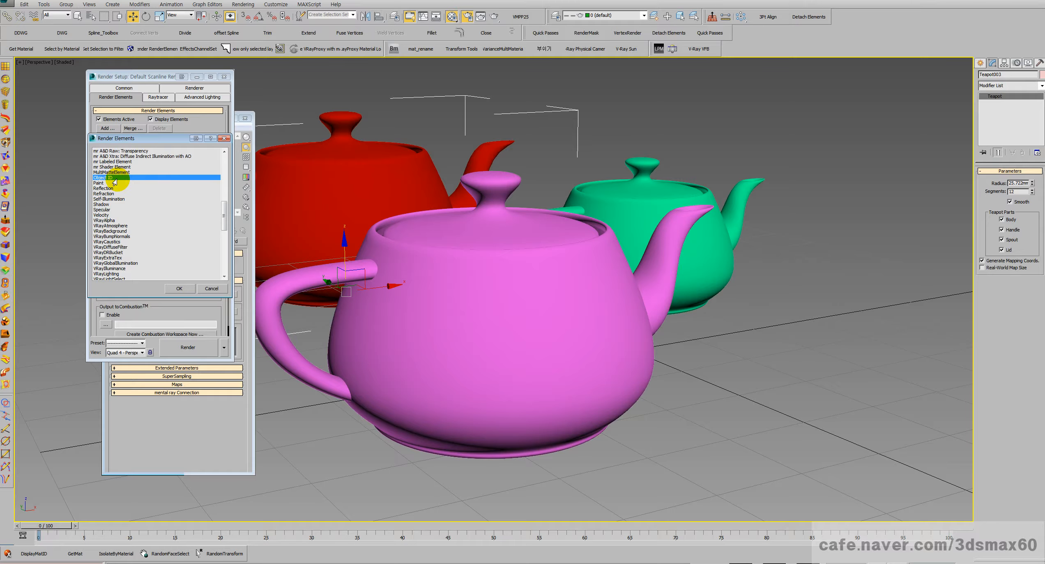
scroll(147, 233, down, 9)
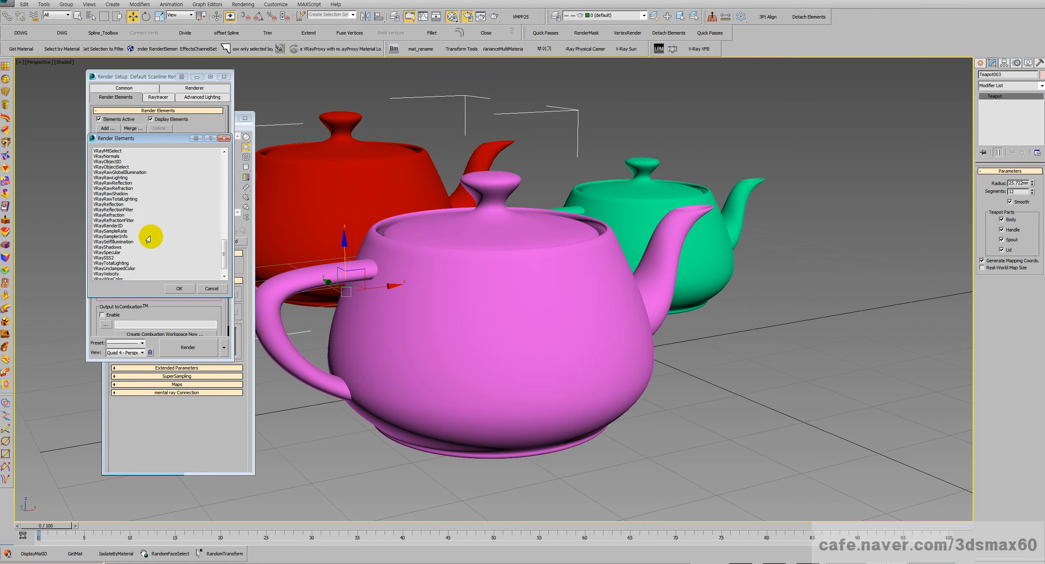
click(208, 289)
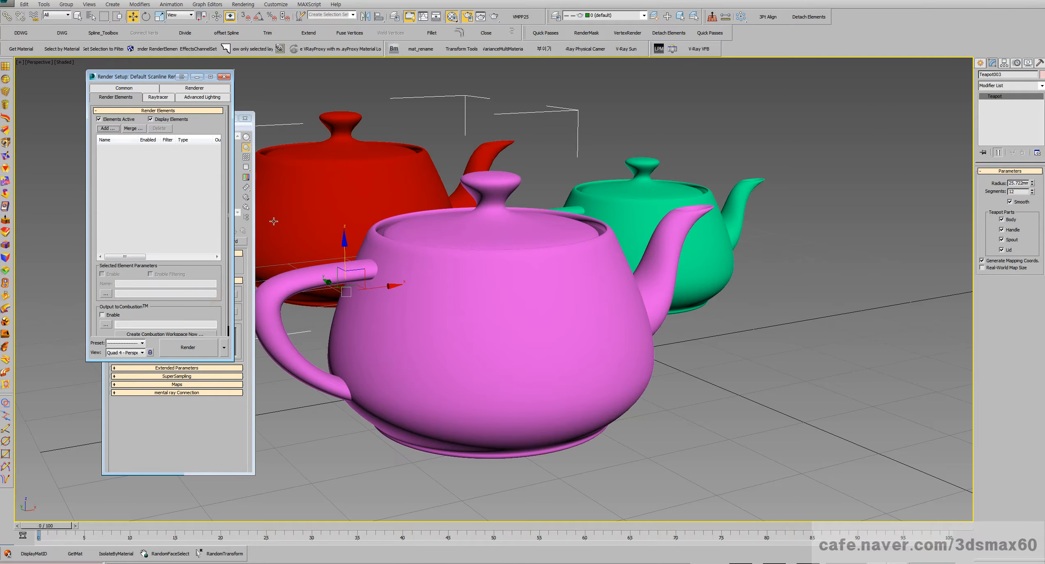
click(224, 77)
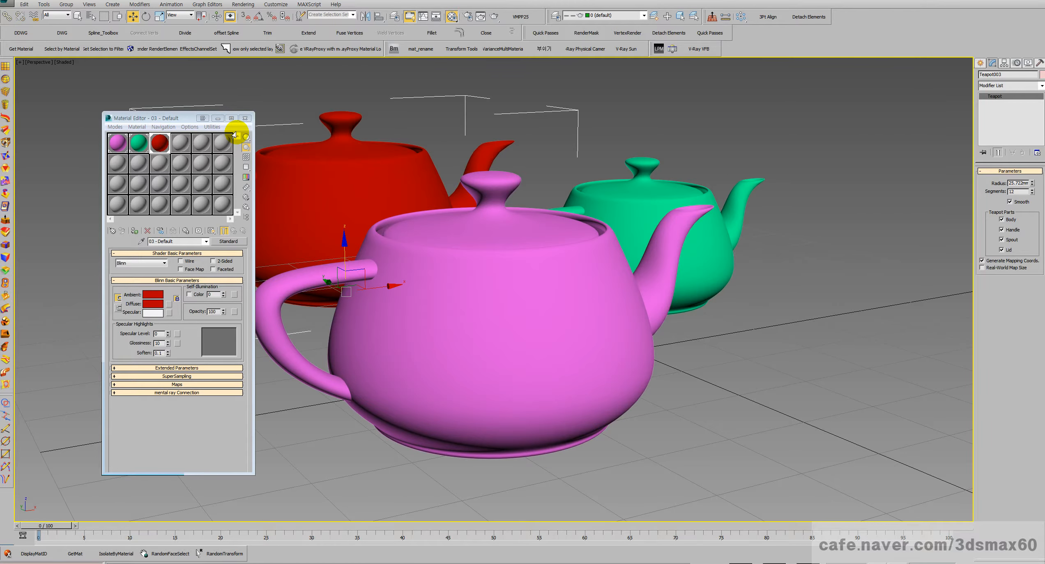
Step: Show the material ID channel choices for the pink material and leave it on channel 0
click(117, 144)
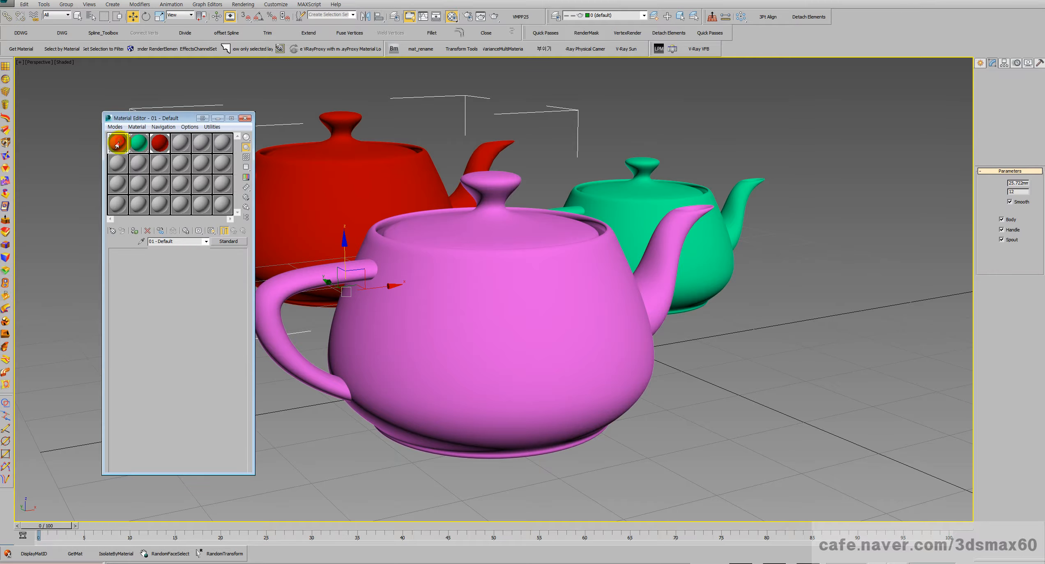
click(199, 232)
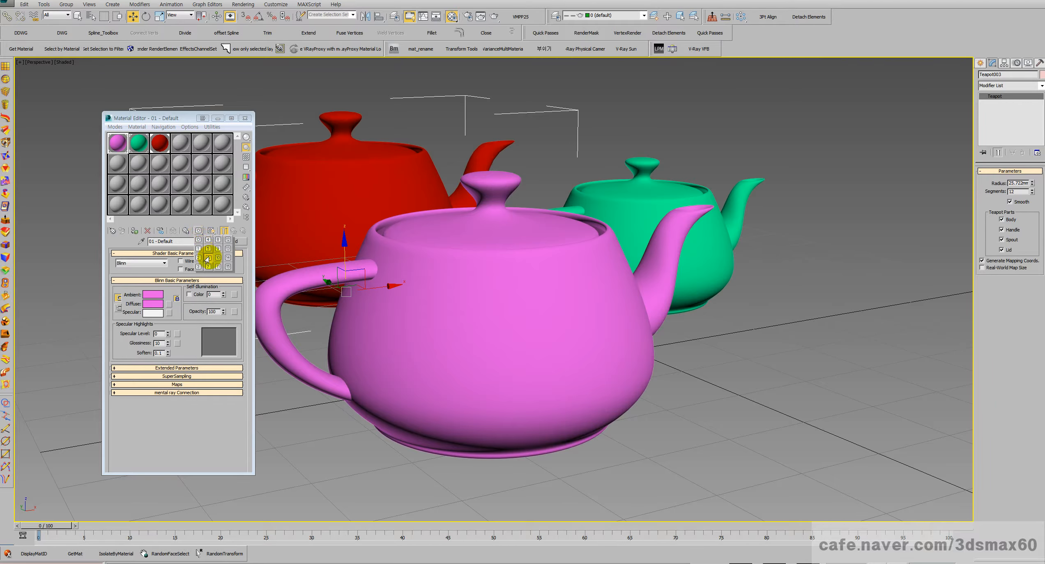
click(198, 241)
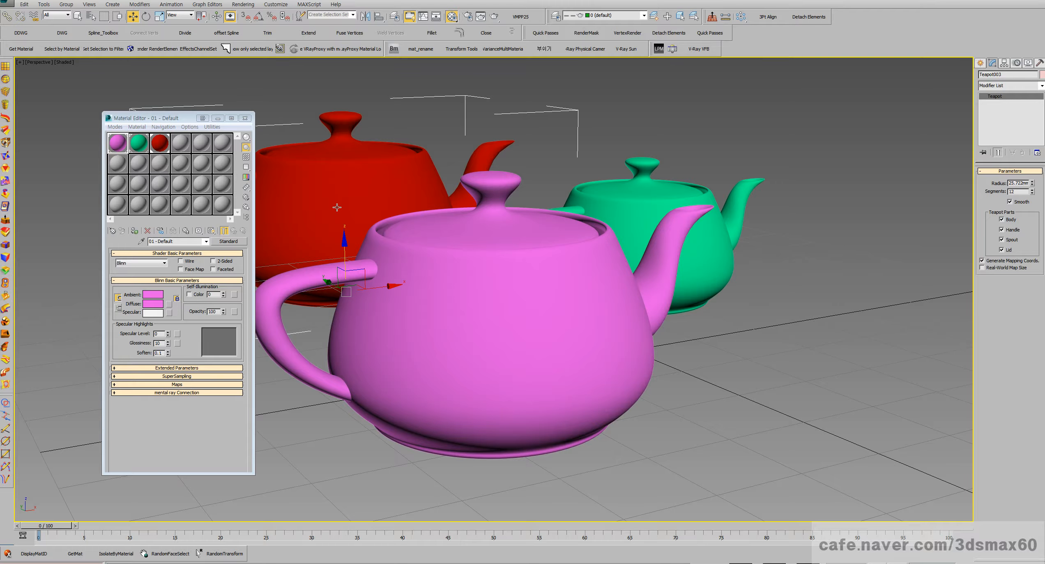
Step: Assign a G-Buffer object ID to the red teapot in its object properties
right_click(345, 193)
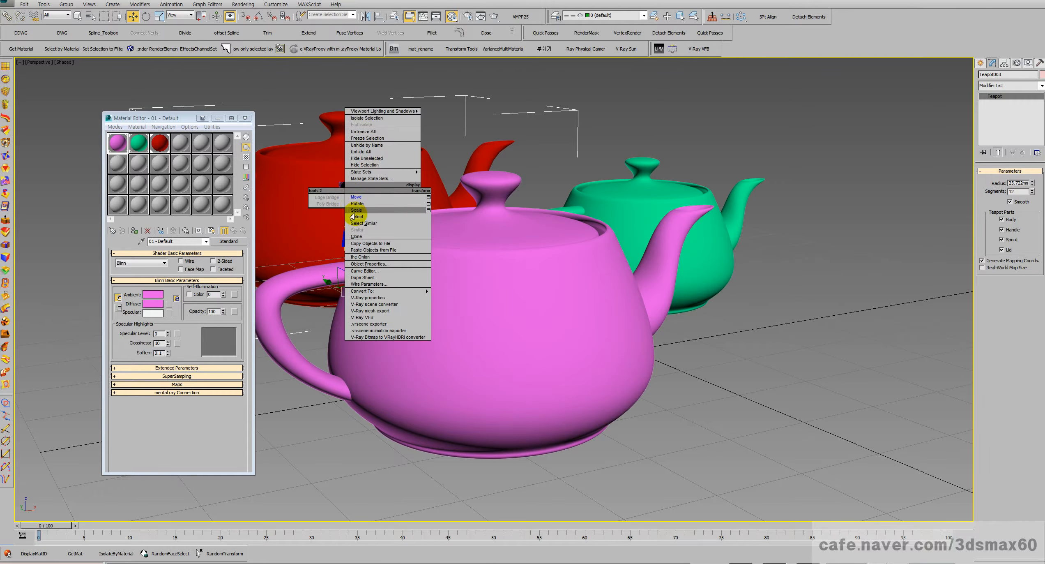
mouse_move(373, 292)
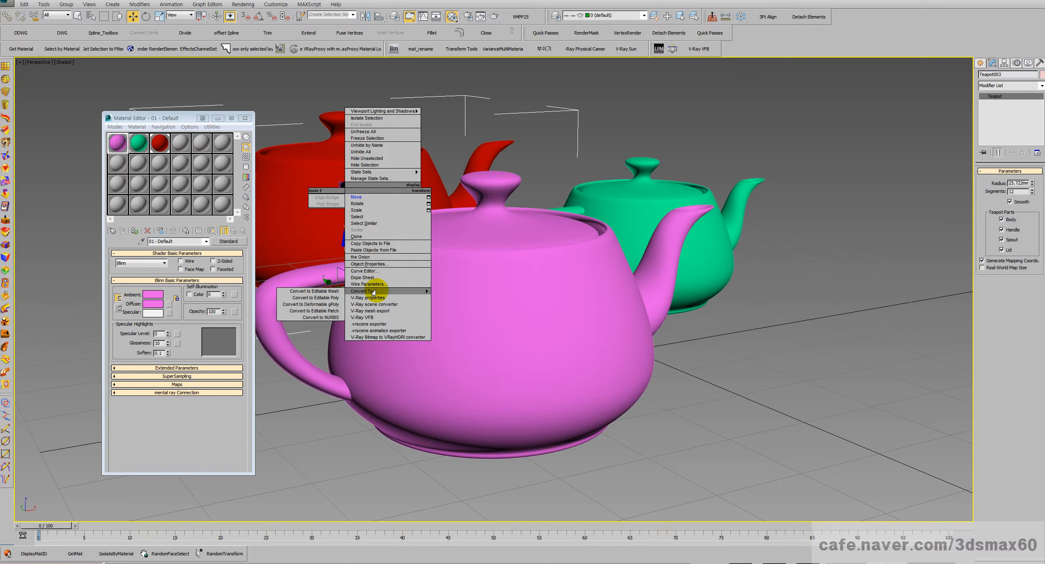
click(369, 264)
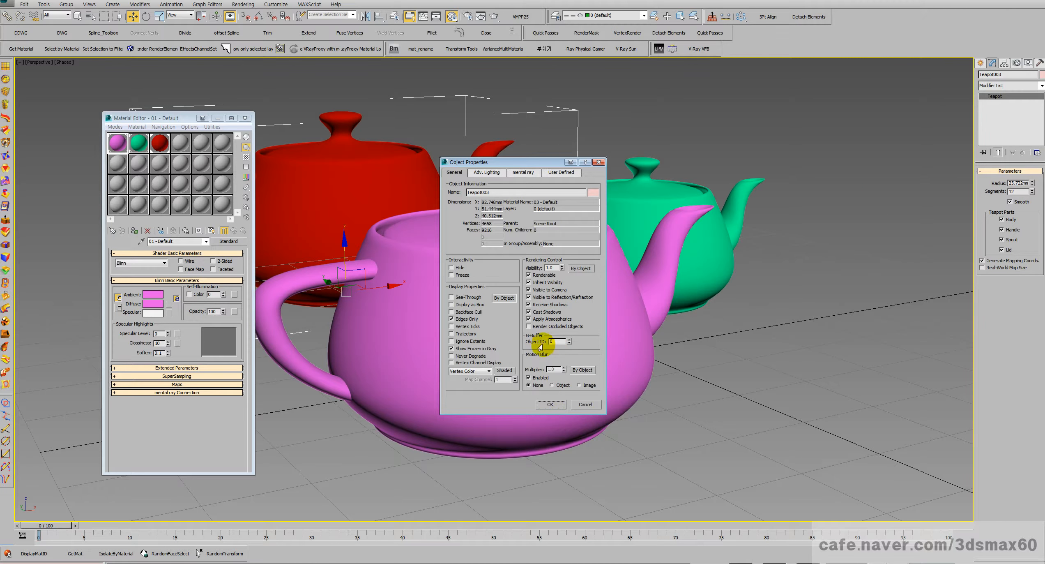
click(559, 342)
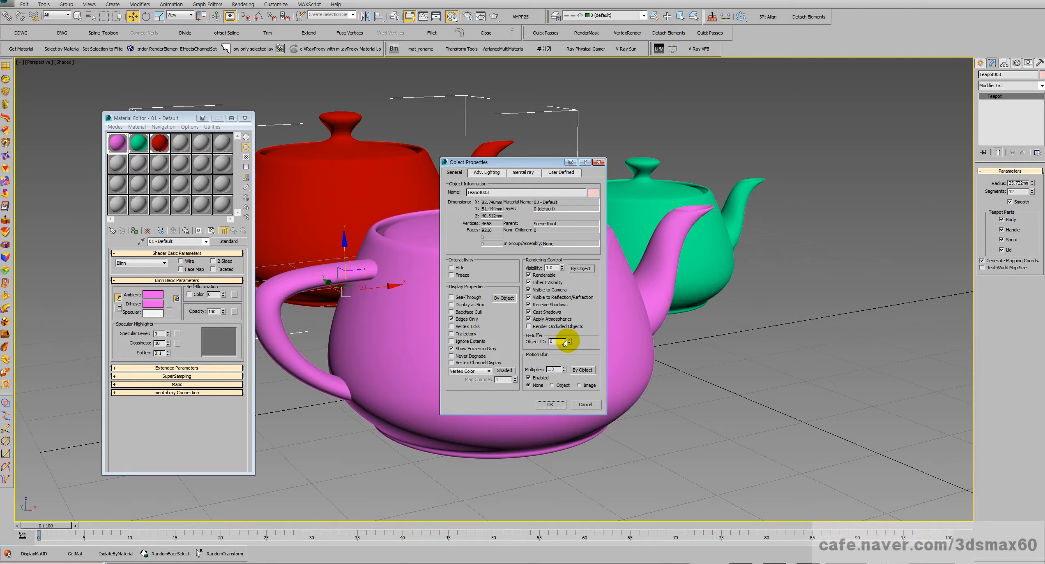
click(550, 404)
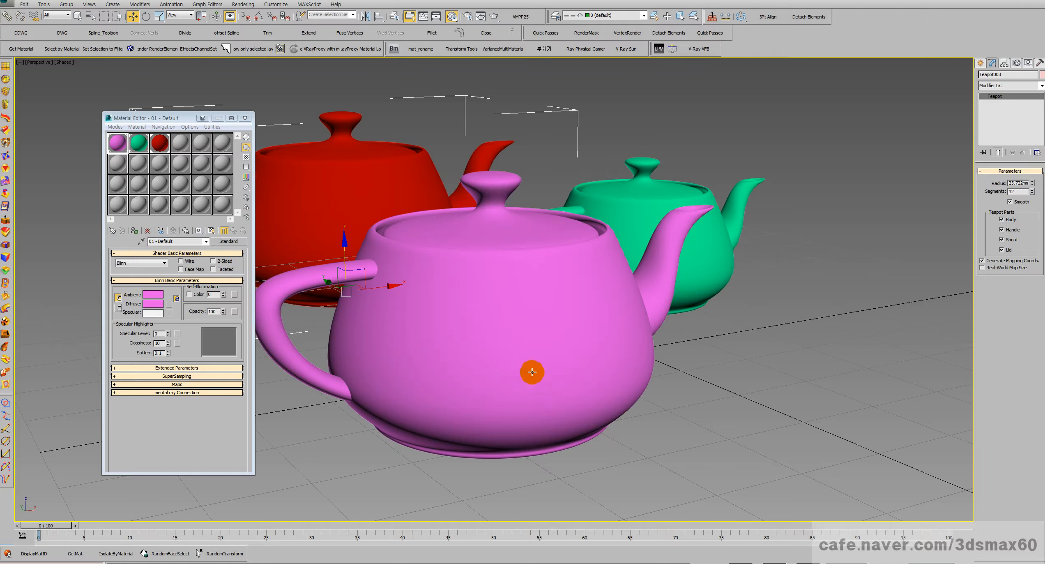
Step: Set the pink front teapot's G-Buffer object ID to 2
click(531, 363)
right_click(529, 358)
click(543, 427)
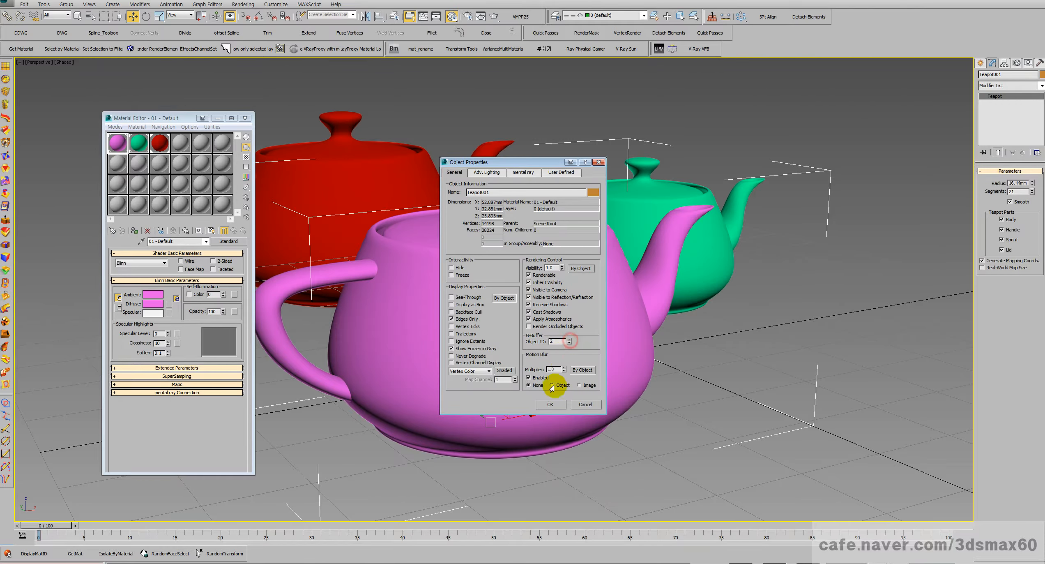
click(550, 404)
Step: Set the green teapot's G-Buffer object ID to 3
click(637, 220)
right_click(637, 220)
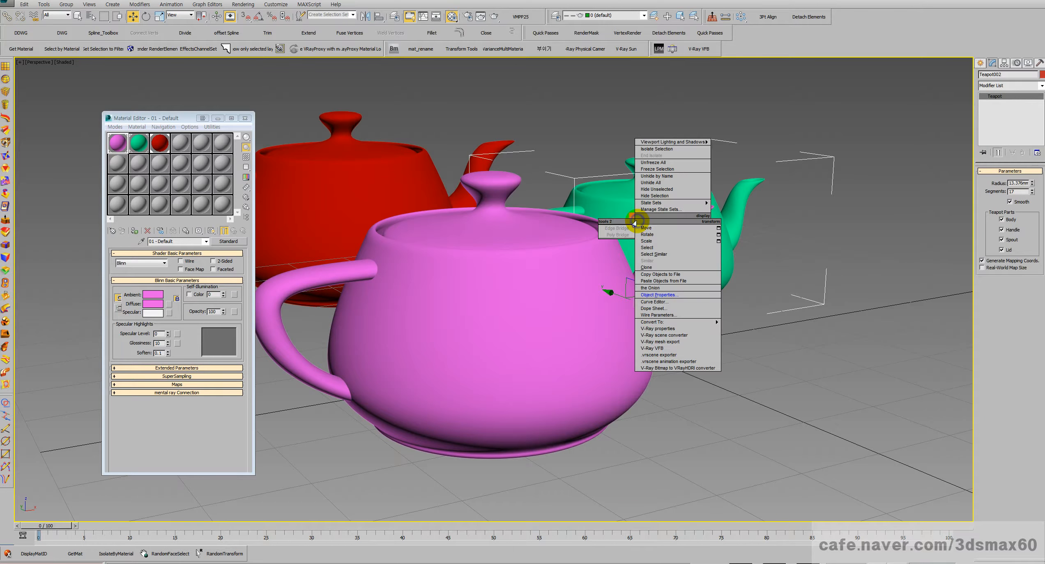
click(653, 290)
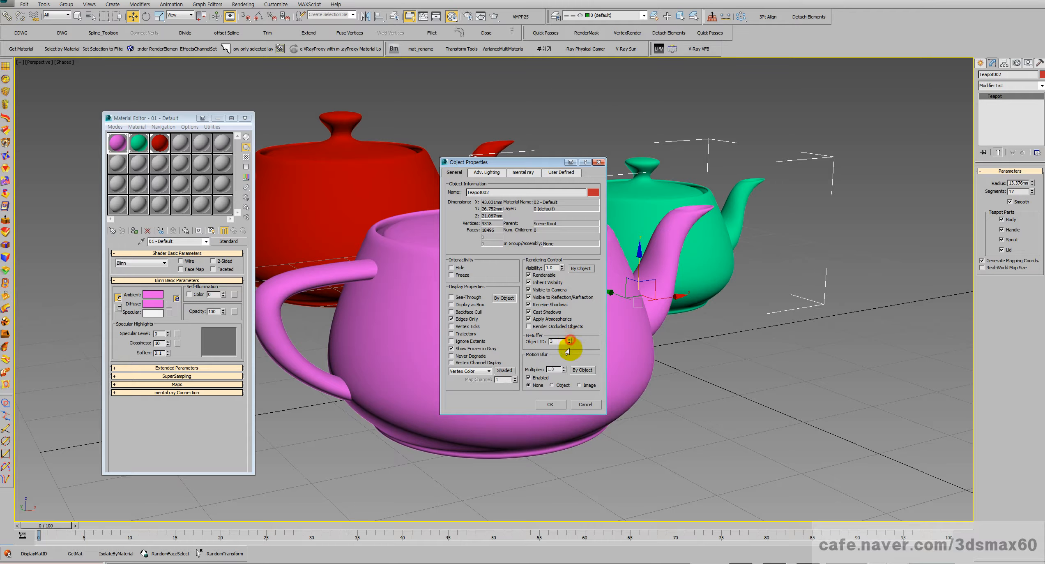
click(551, 404)
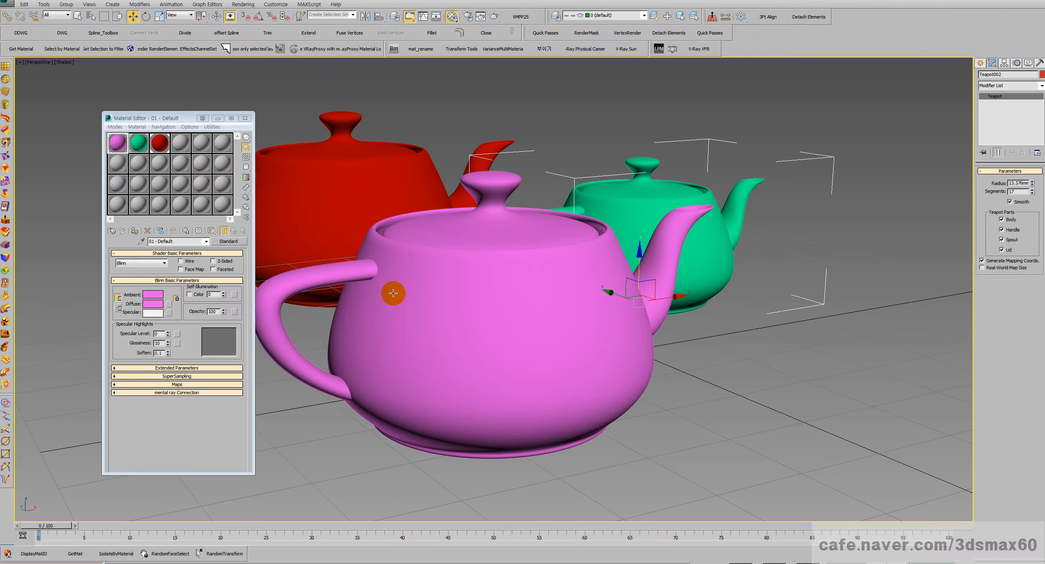
Step: Reopen the render settings, move them clear of the material editor, and add an Object ID render element
key(F10)
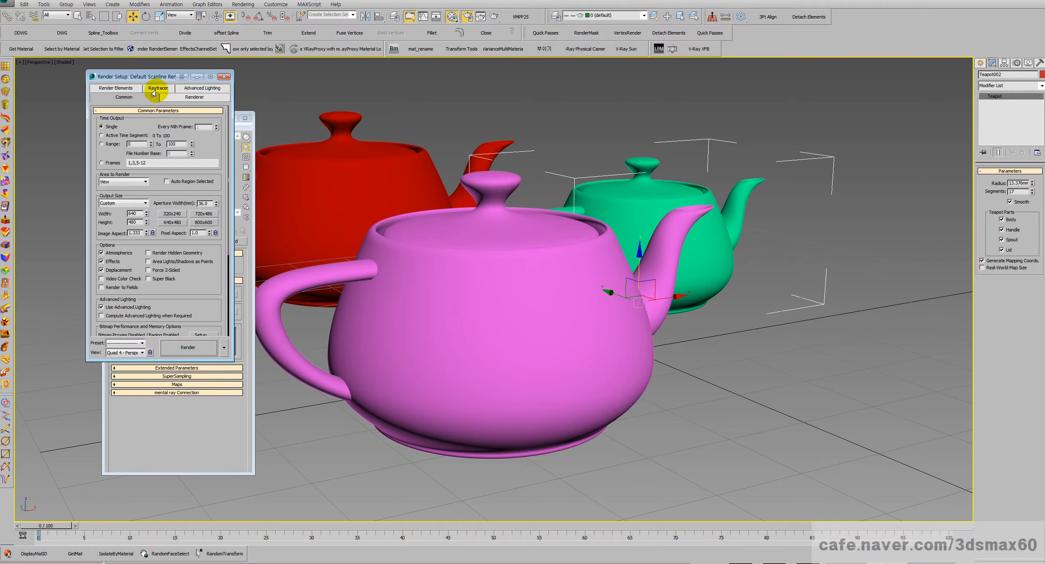
drag(128, 76, 480, 111)
click(472, 123)
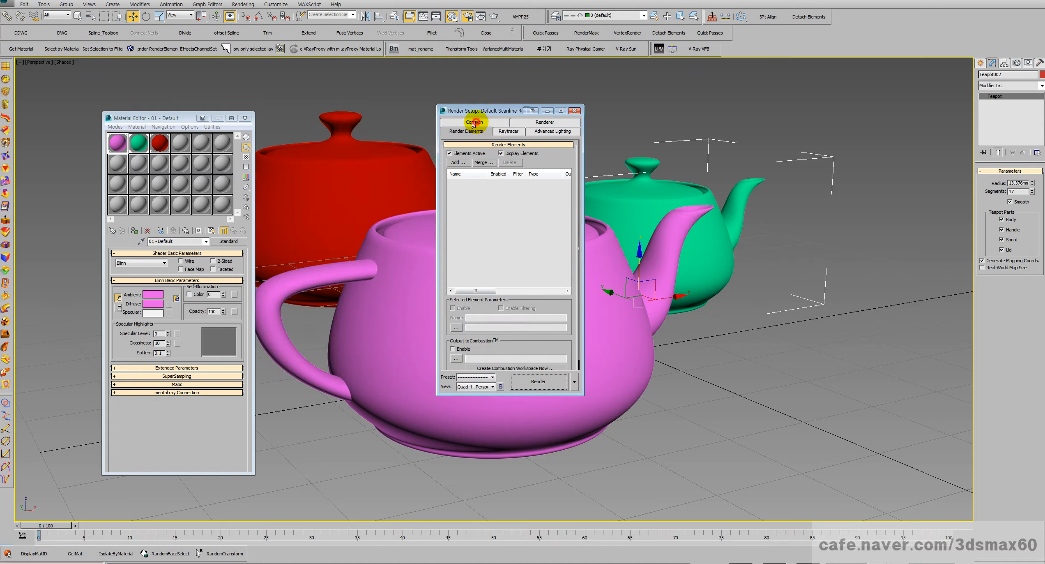
click(457, 162)
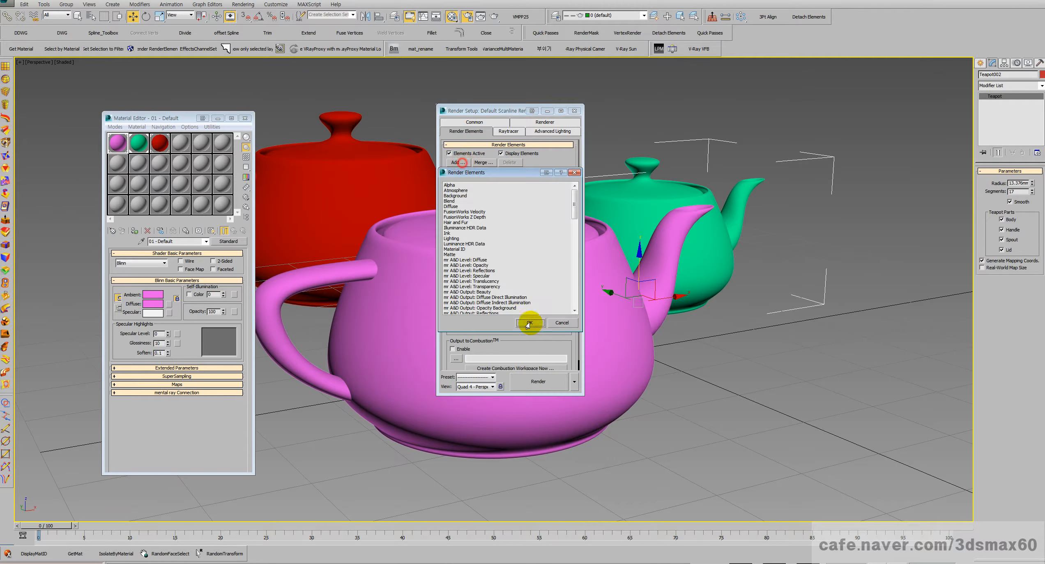
click(484, 240)
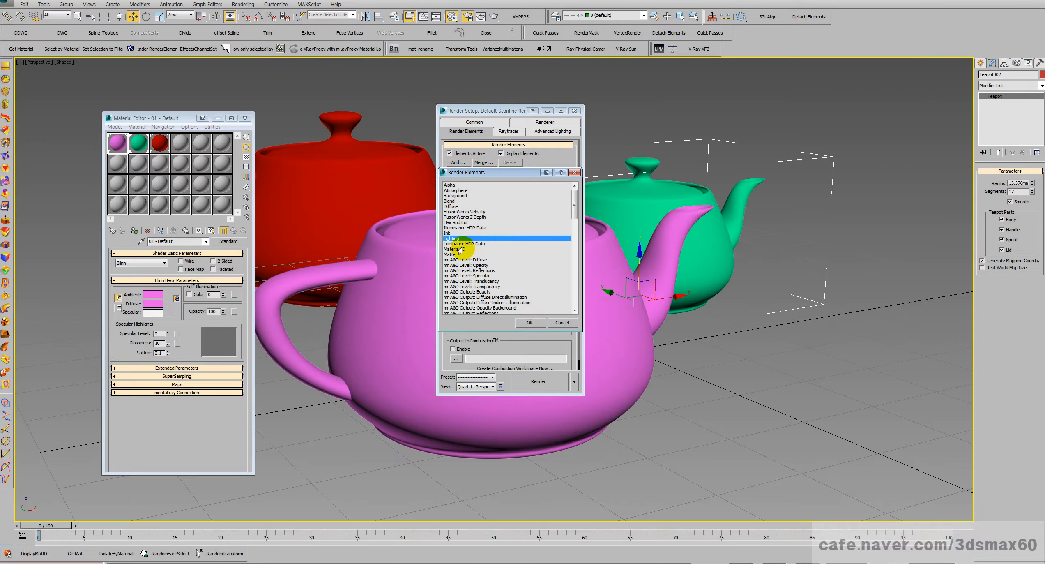
click(461, 248)
scroll(461, 248, down, 12)
double_click(454, 211)
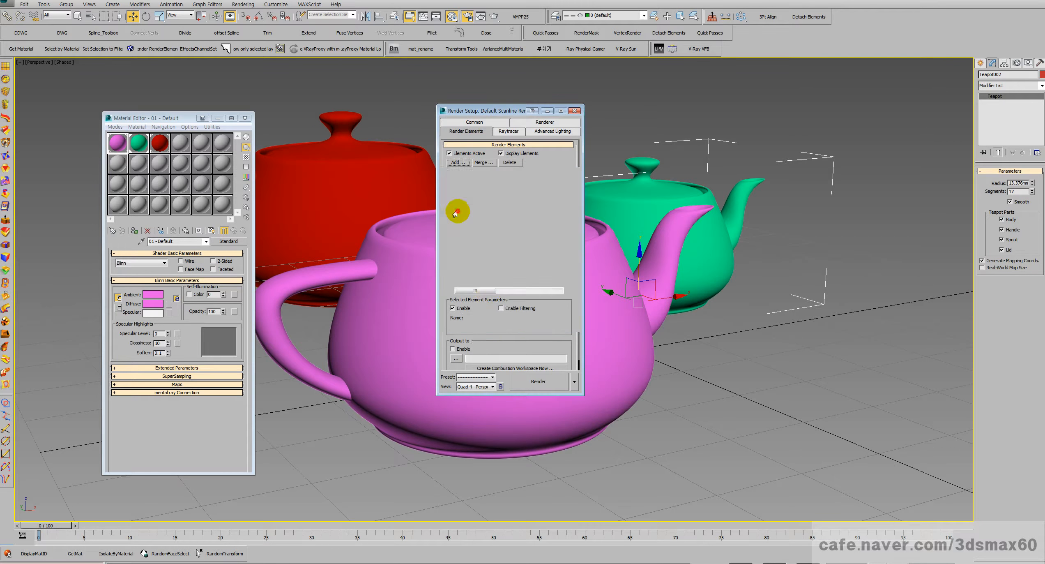
Step: Render the perspective view, inspect the teapot edges in the Object ID image up close, and close that image
click(523, 385)
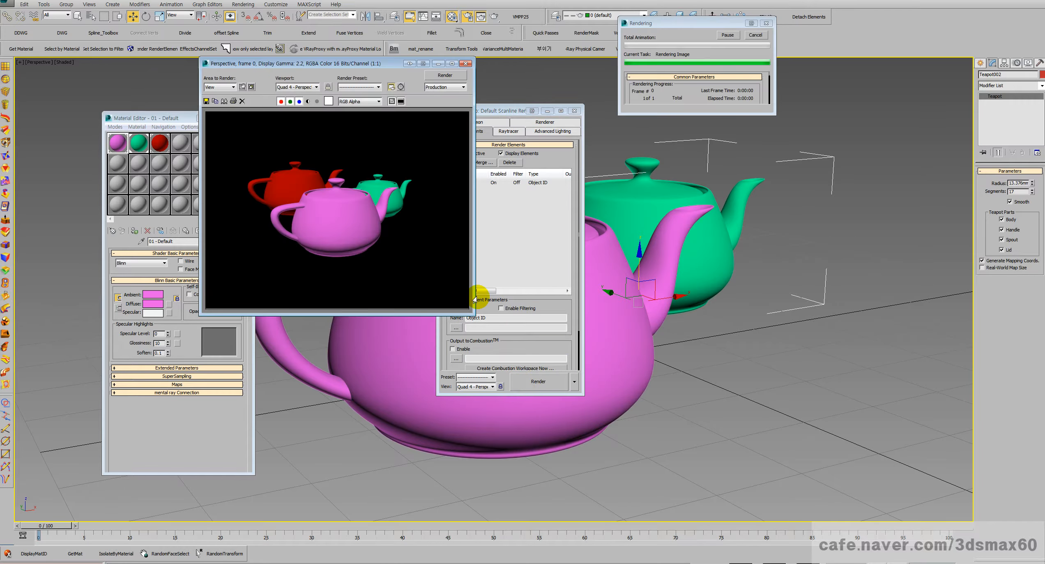
drag(169, 190, 581, 182)
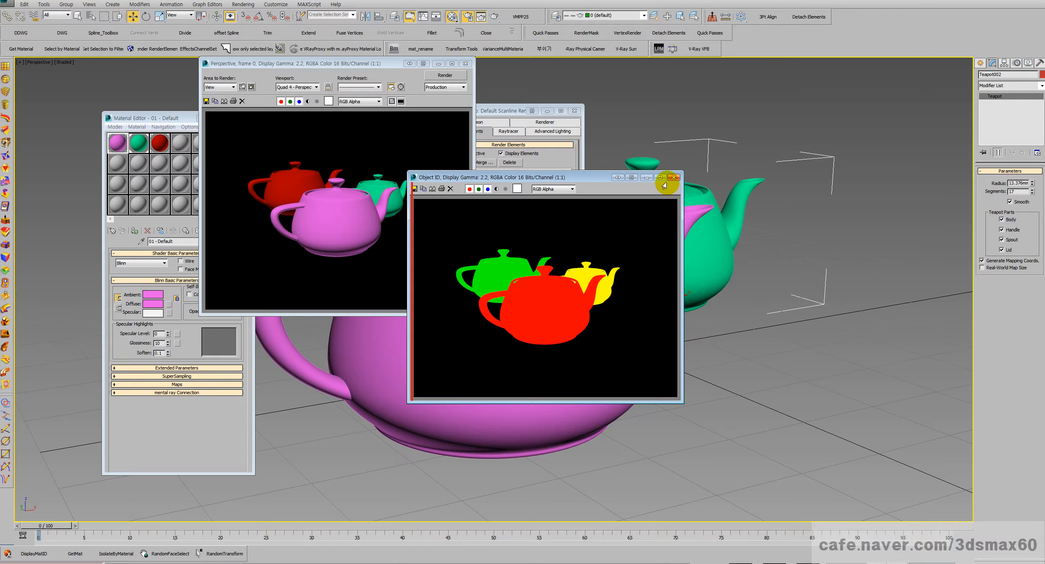
ctrl+click(513, 275)
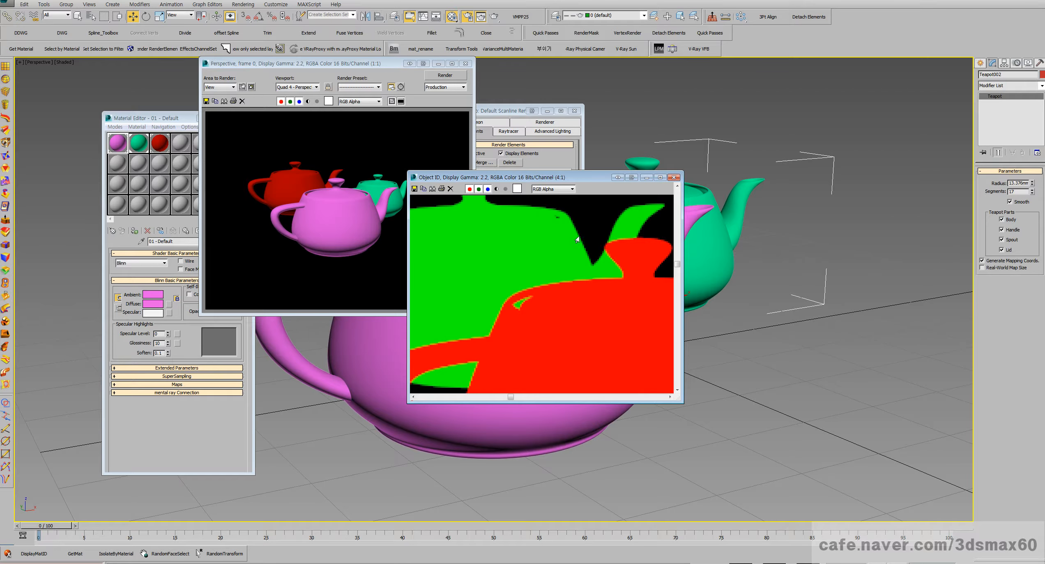
scroll(577, 239, down, 2)
click(677, 178)
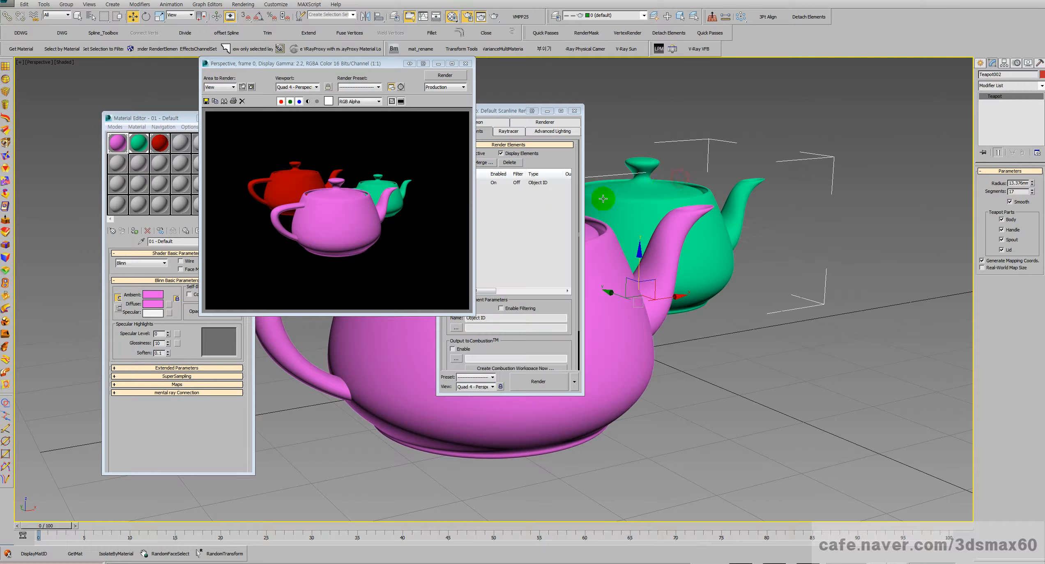
Step: Enable filtering for the Object ID render element
click(539, 159)
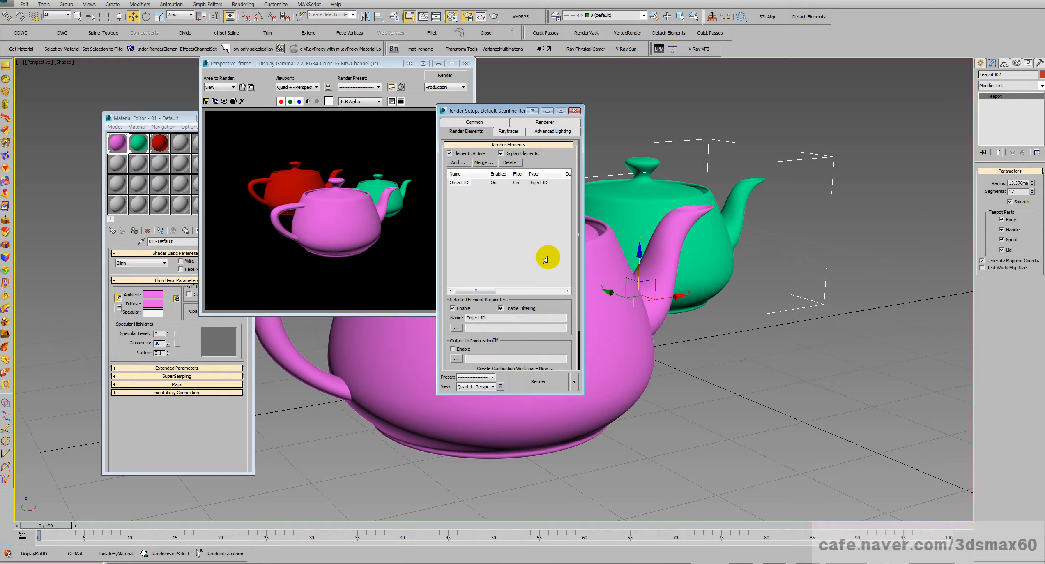
Step: Render the Object ID element with colors based on Object Color, inspect the resulting ID image, and close it
drag(520, 342, 508, 241)
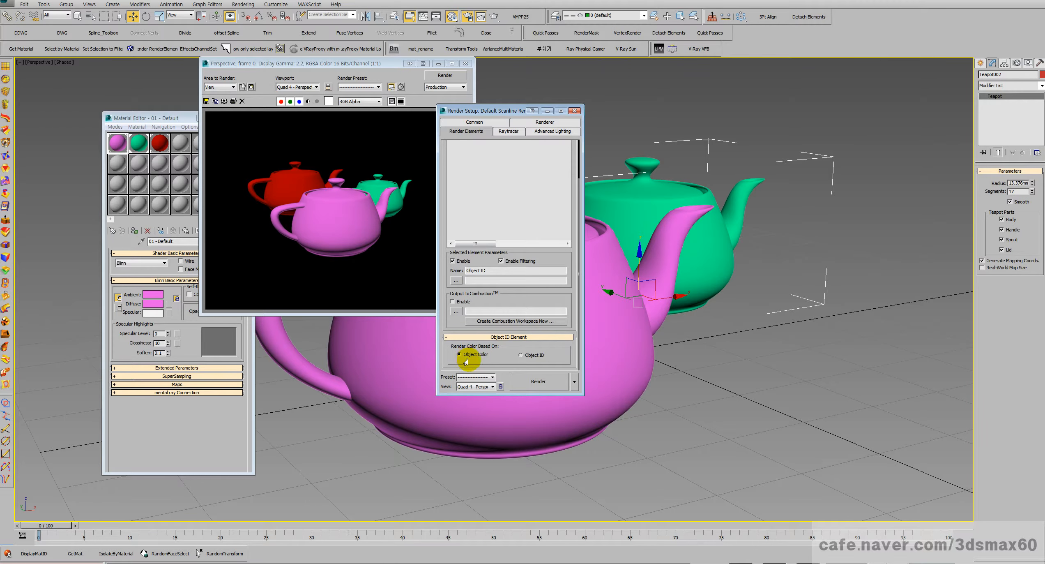
click(536, 381)
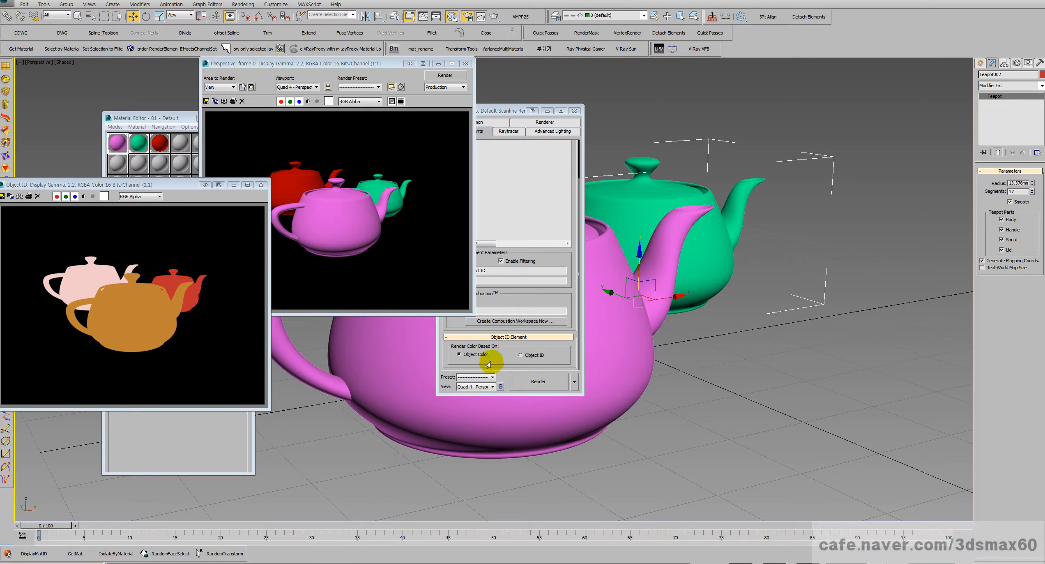
click(521, 355)
click(472, 354)
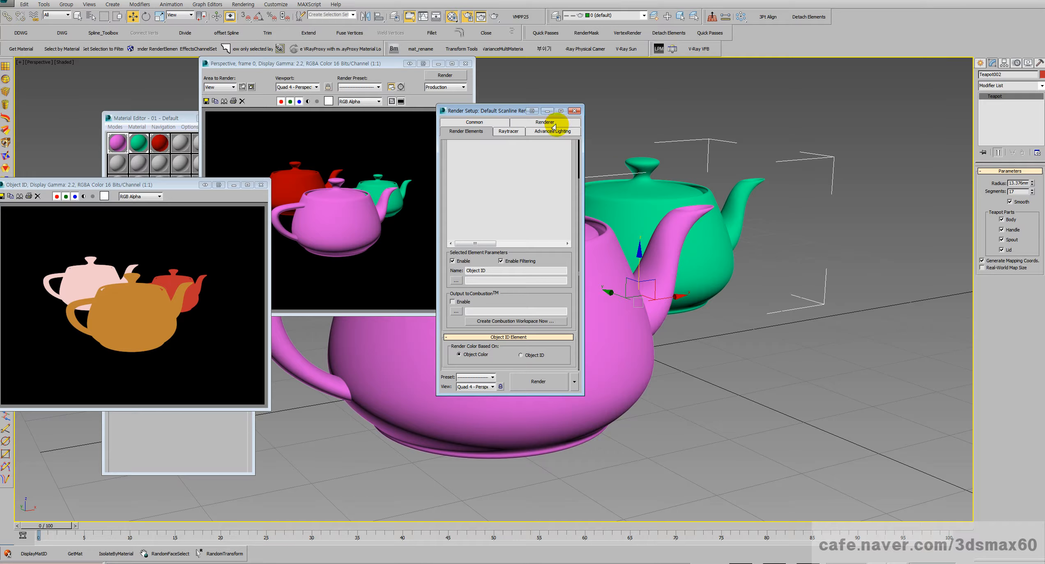
drag(167, 187, 320, 192)
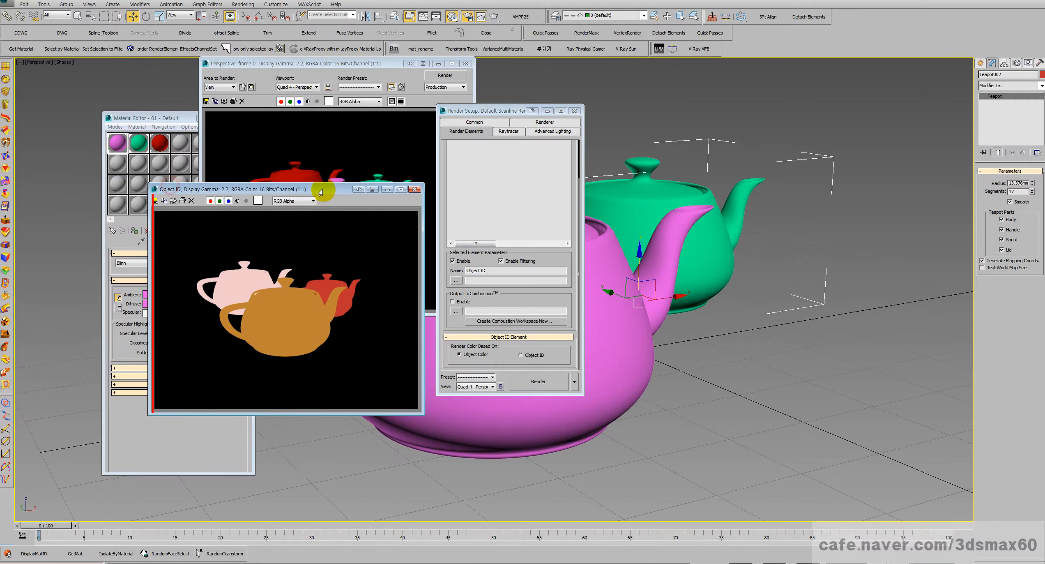
click(414, 189)
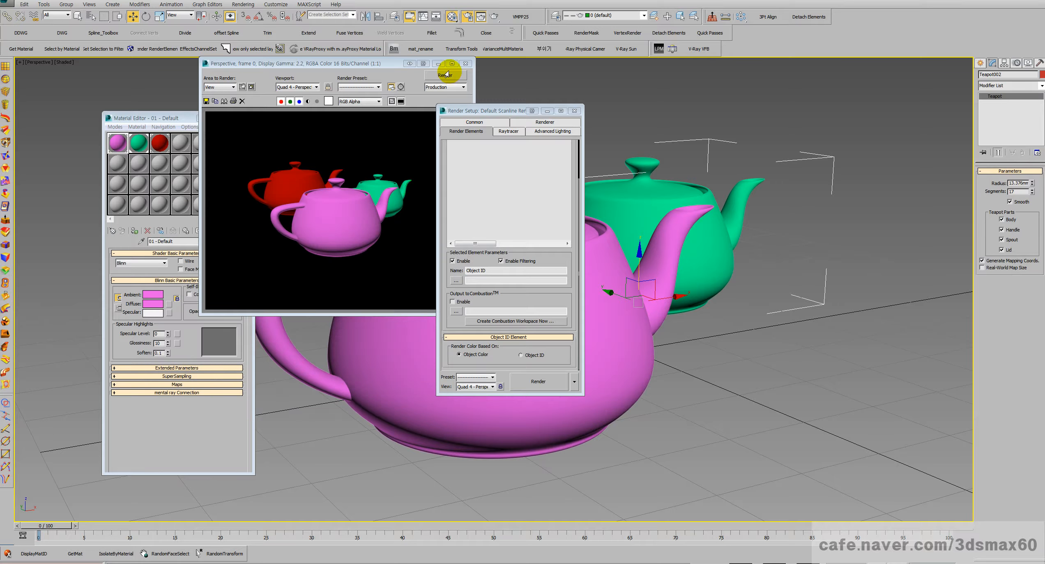
Step: Close the rendered frame window and the render settings, and clear the teapot selection
click(465, 63)
click(481, 178)
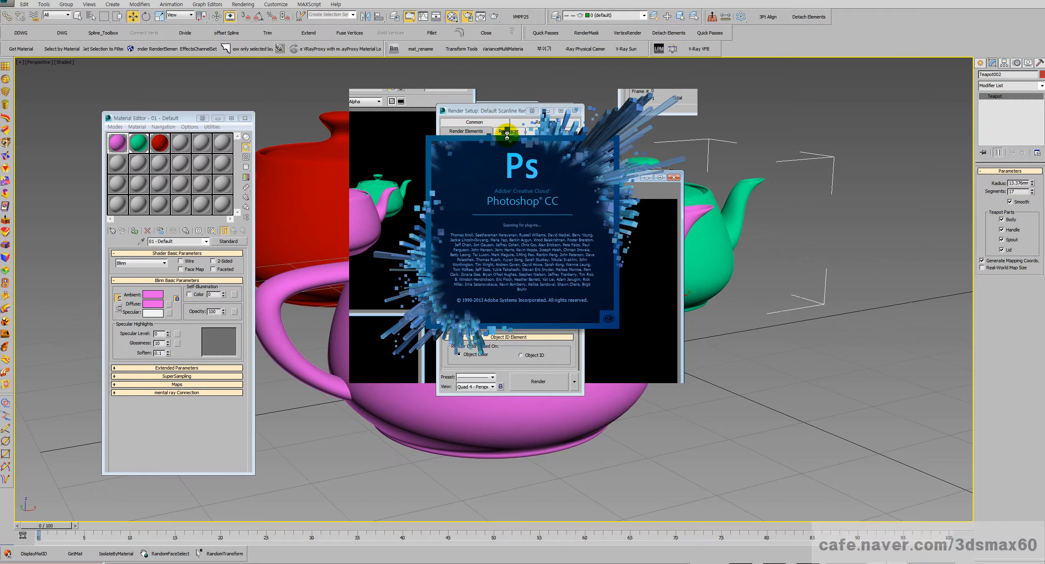
click(715, 332)
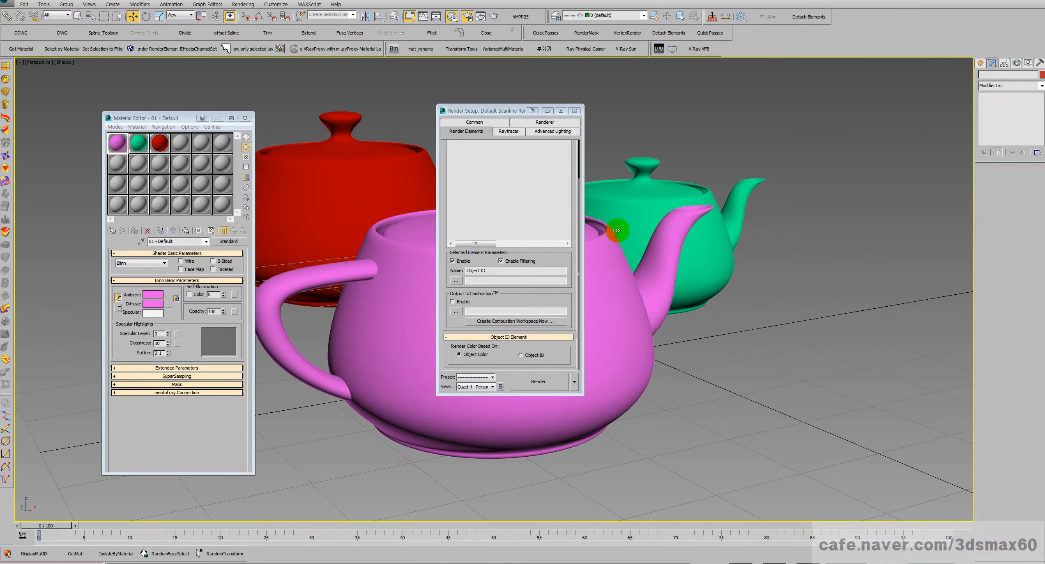
click(574, 111)
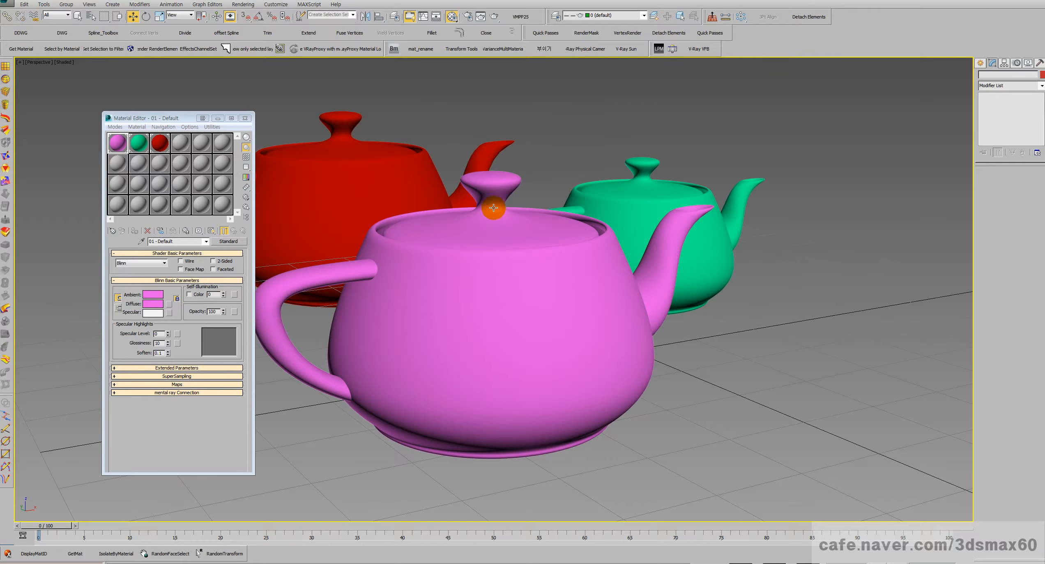
click(452, 250)
click(321, 183)
click(654, 202)
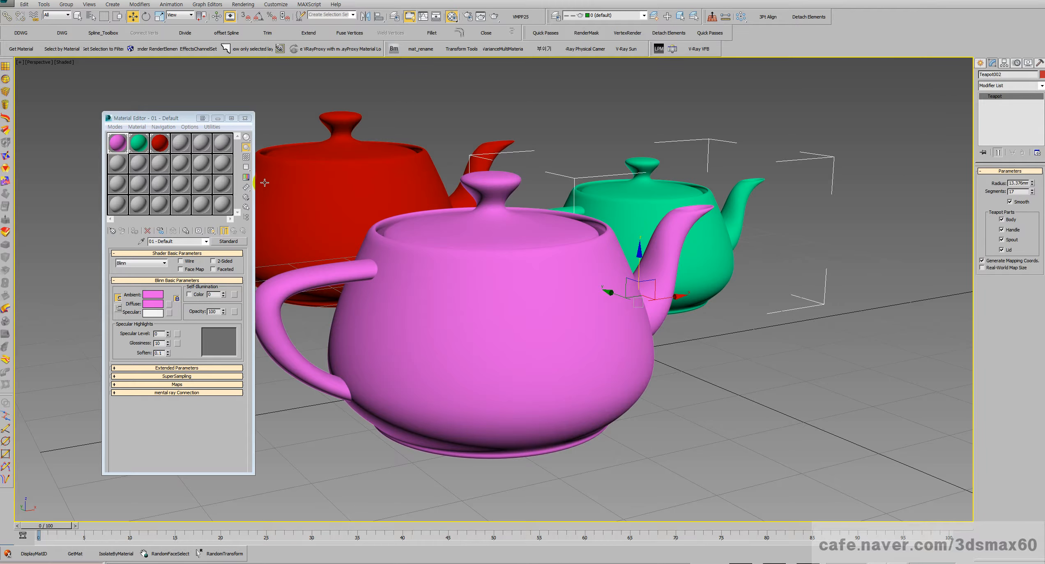
click(326, 189)
click(486, 269)
click(612, 218)
click(561, 287)
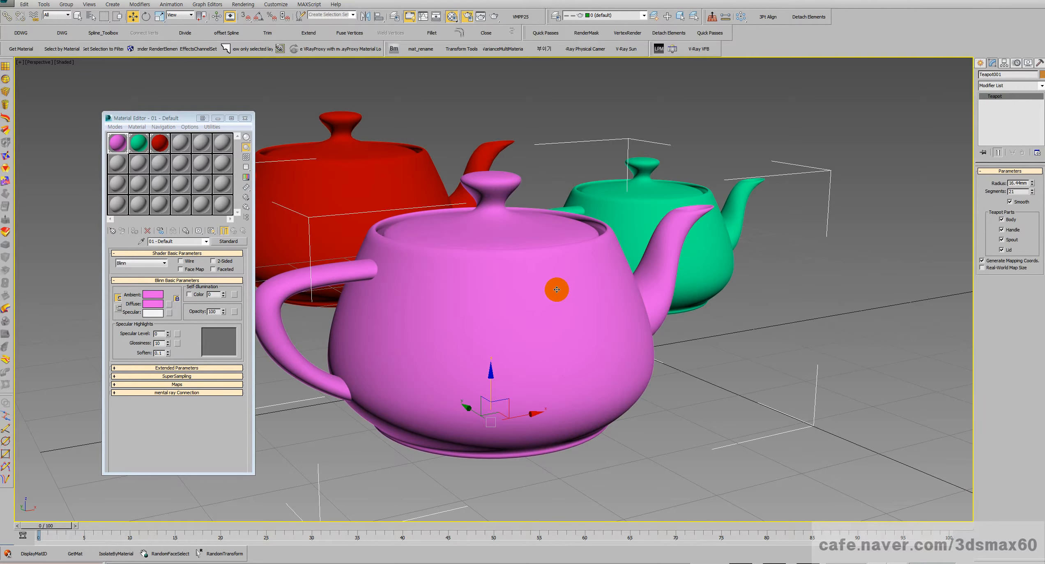
Step: Reopen the render settings and assign V-Ray Adv 2.40.04 as the production renderer
key(F10)
scroll(538, 267, down, 5)
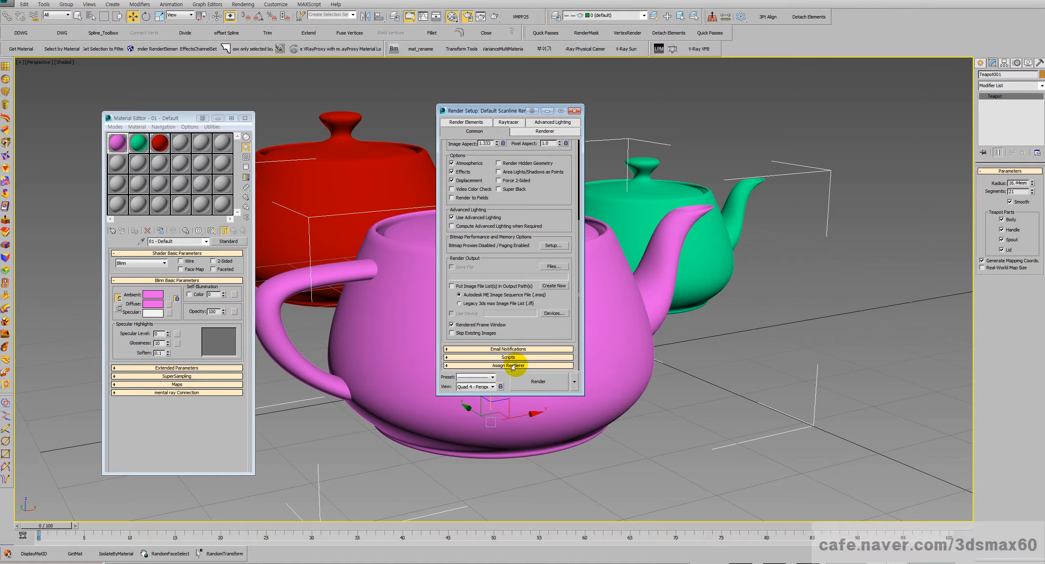
key(alt+Tab)
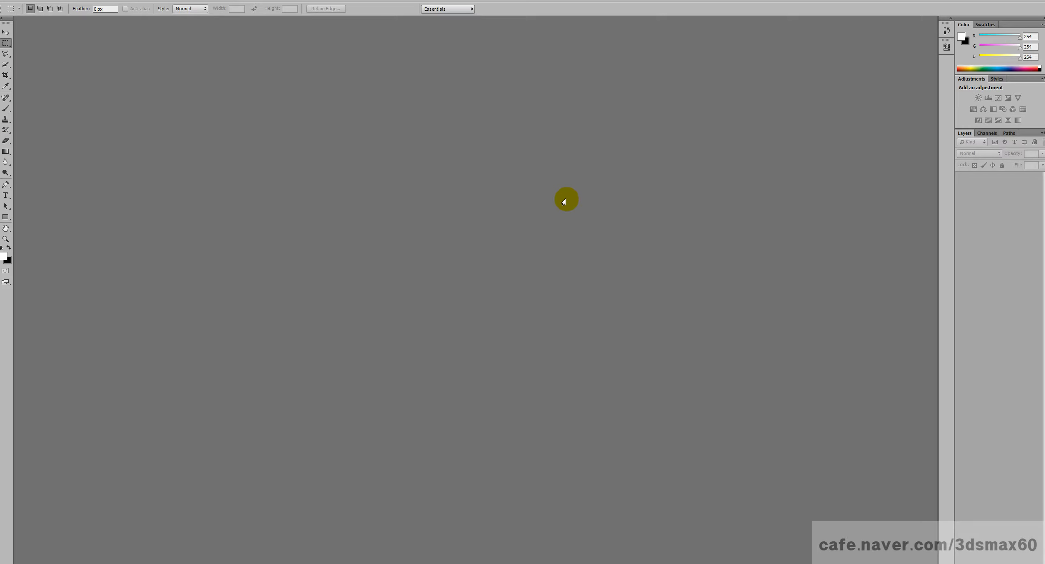
key(alt+Tab)
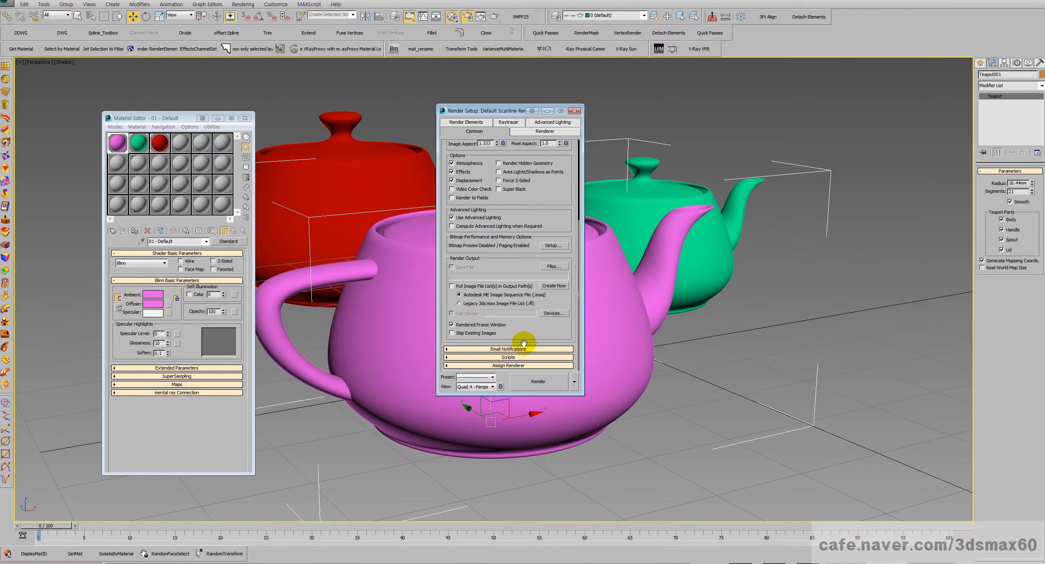
click(501, 366)
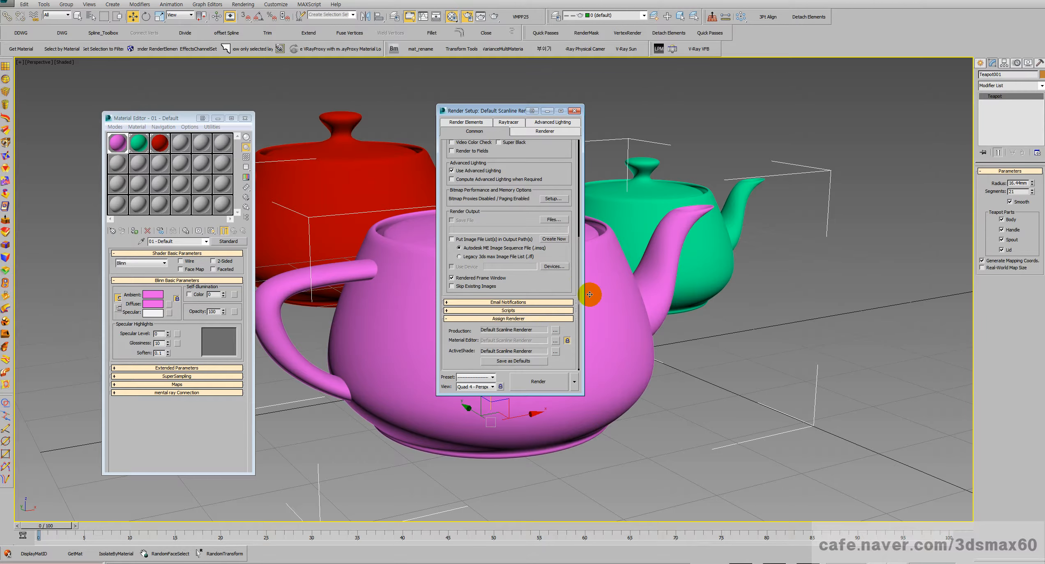
click(555, 330)
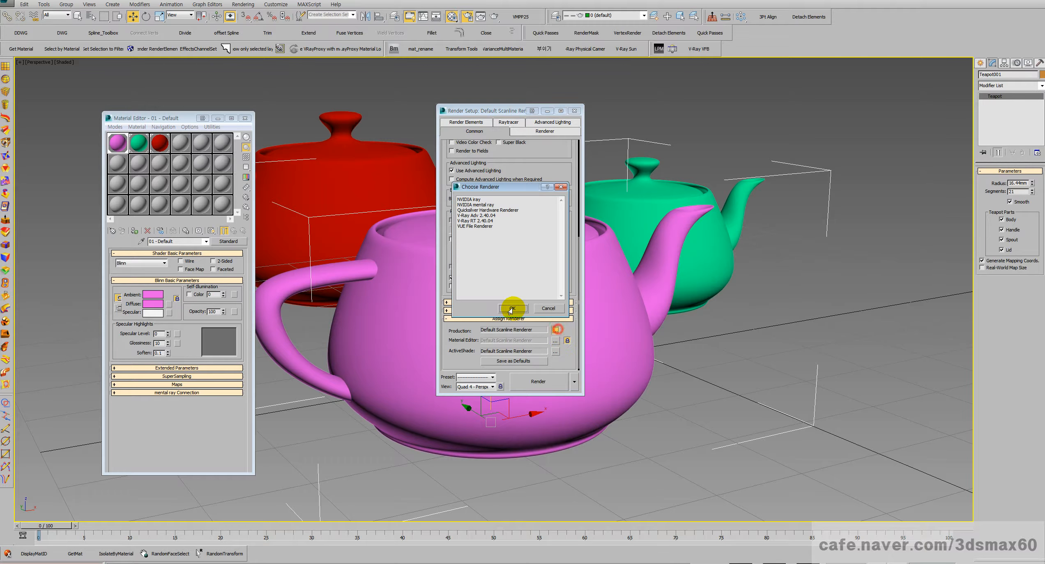
double_click(474, 215)
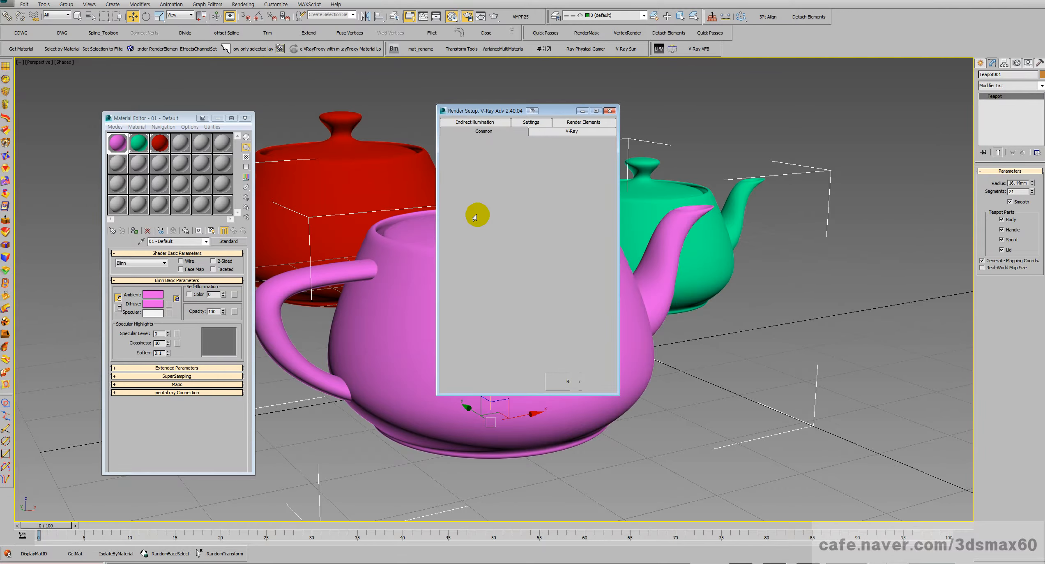
drag(477, 214, 460, 283)
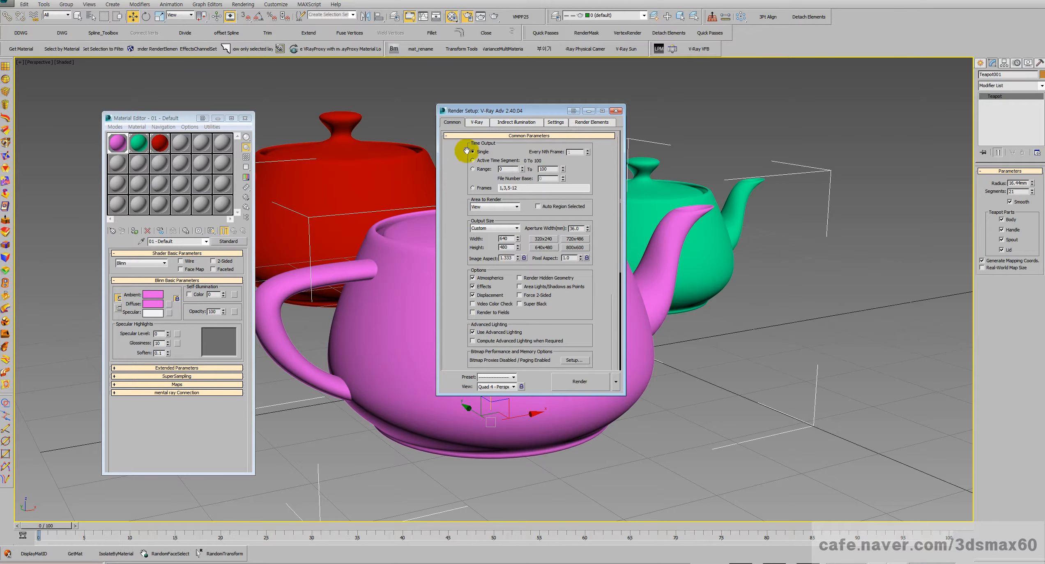
Step: Delete the existing Object ID render element and add a VRayObjectID element in its place
click(588, 122)
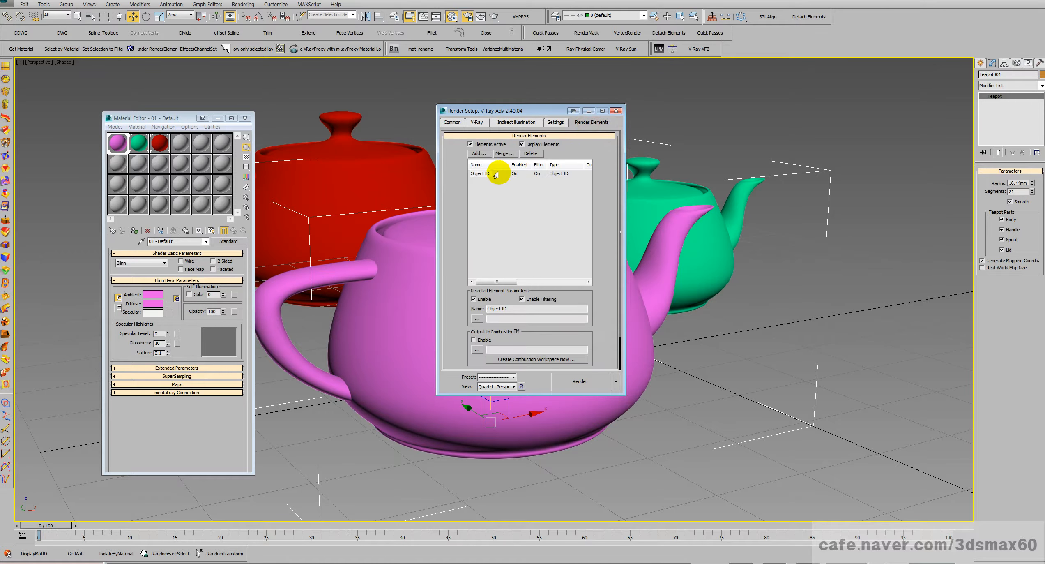
click(530, 153)
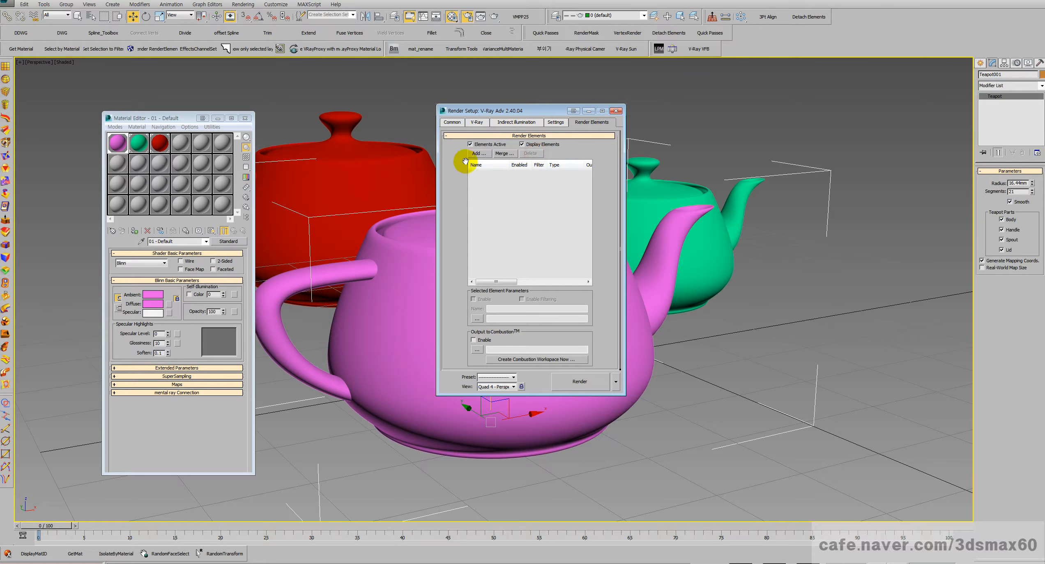
click(476, 153)
click(495, 227)
scroll(496, 229, down, 2)
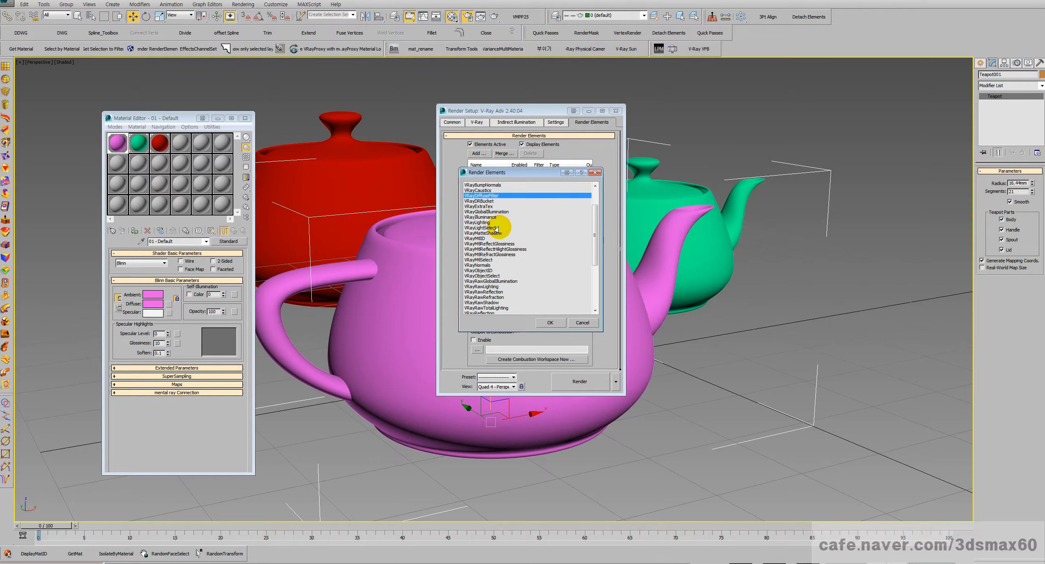
click(486, 238)
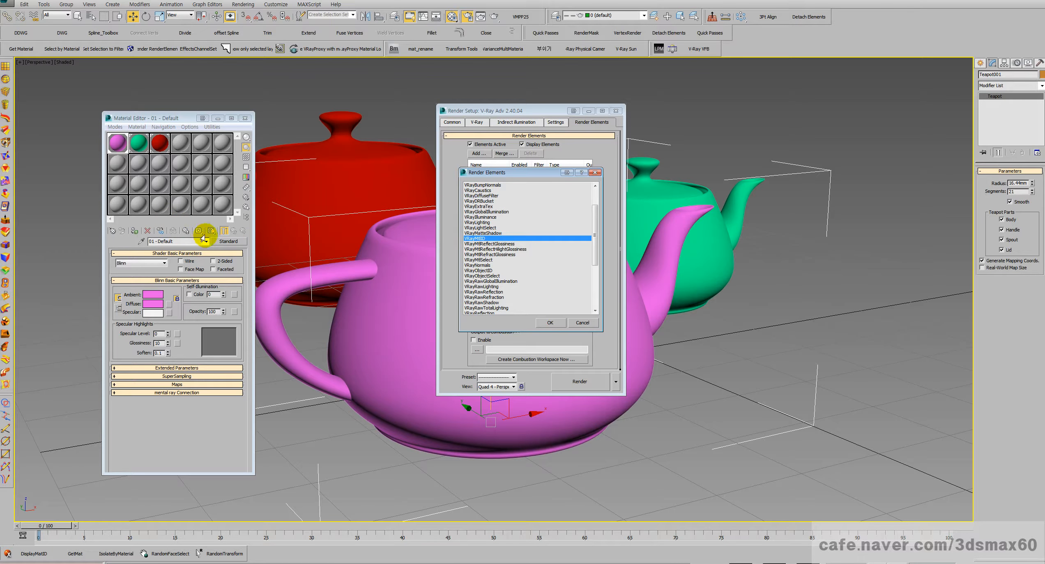
click(499, 249)
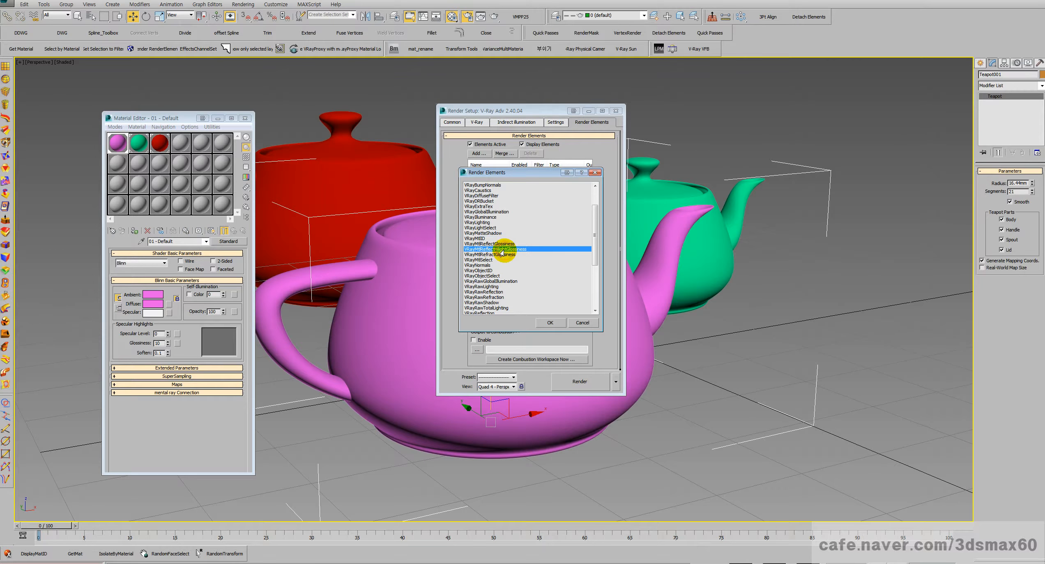
click(490, 271)
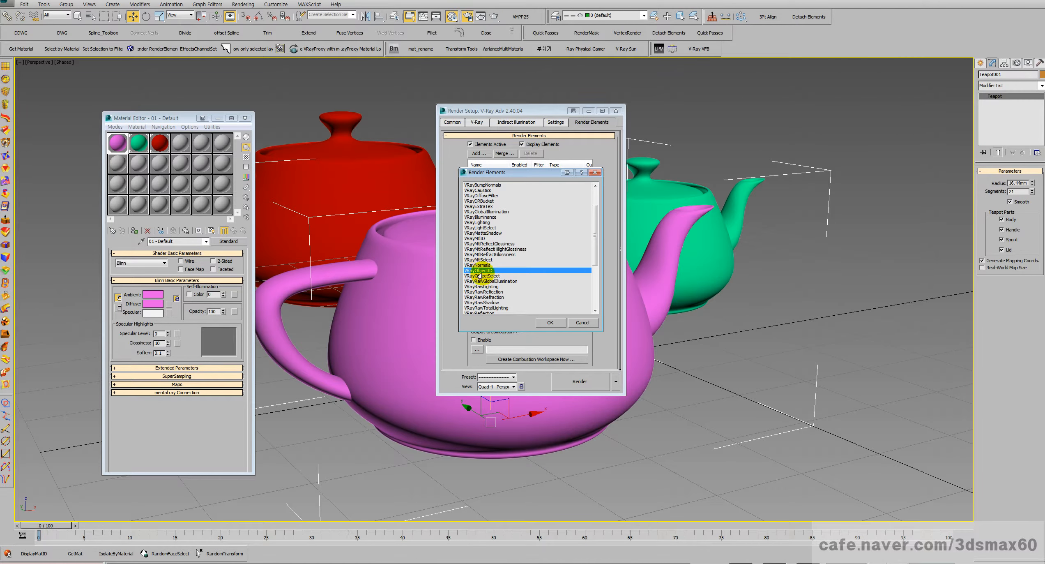
scroll(480, 277, down, 5)
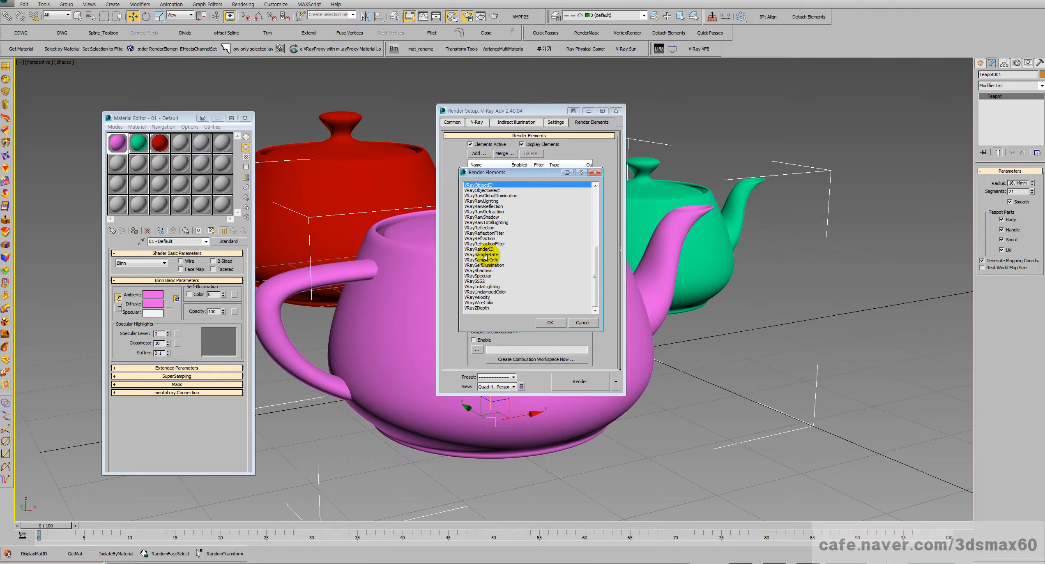
click(485, 254)
click(484, 249)
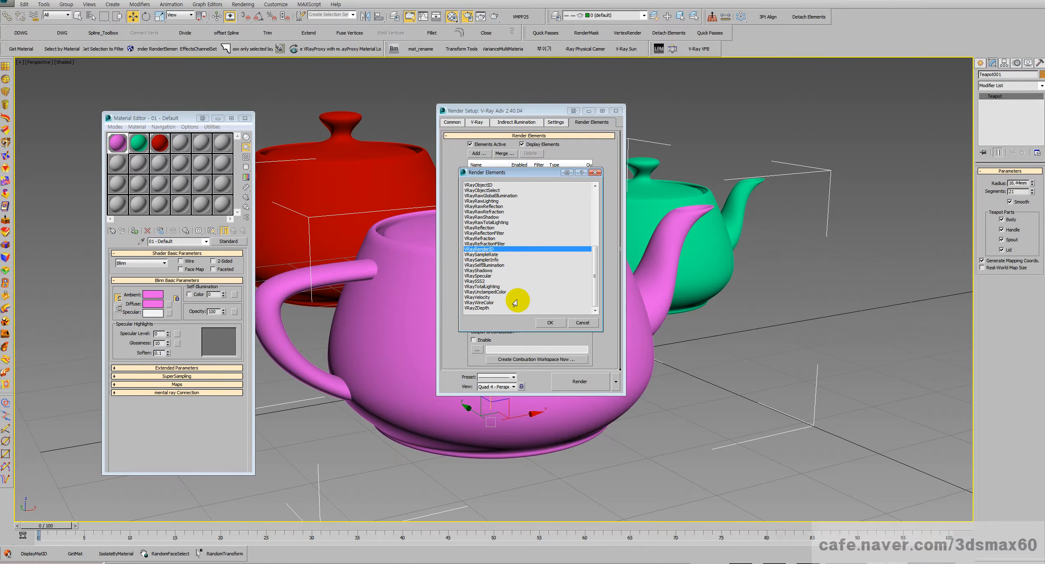
scroll(532, 299, up, 2)
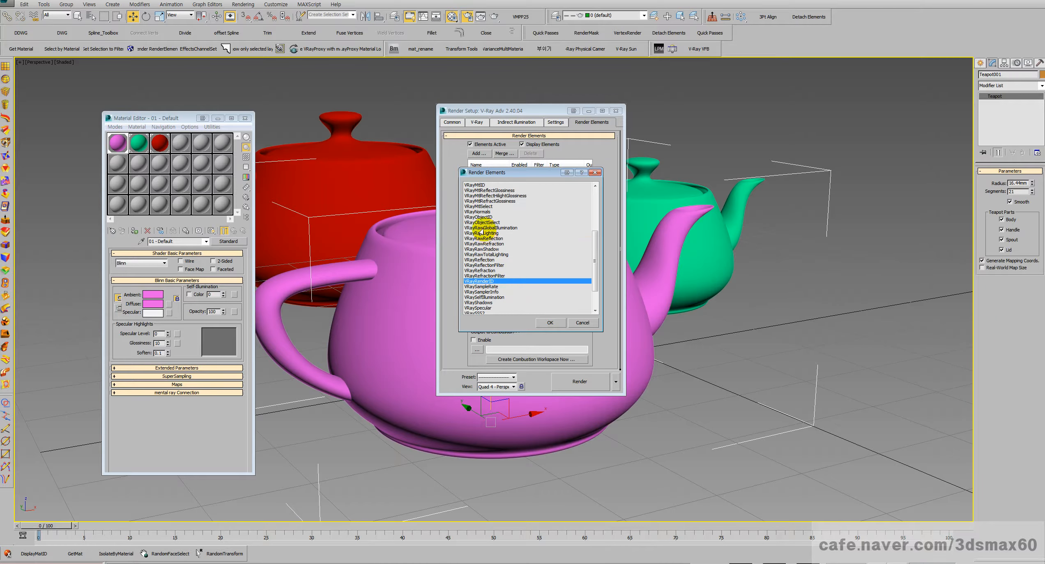
click(480, 216)
click(539, 322)
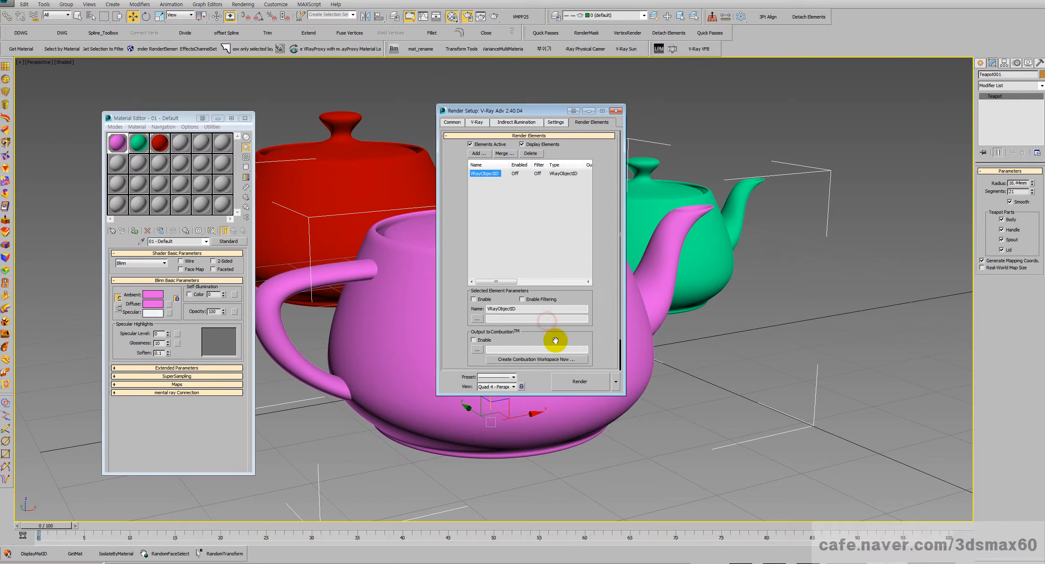
Step: Render the perspective view, show the VRayObjectID channel in the frame buffer, and examine the teapot edges up close
click(570, 385)
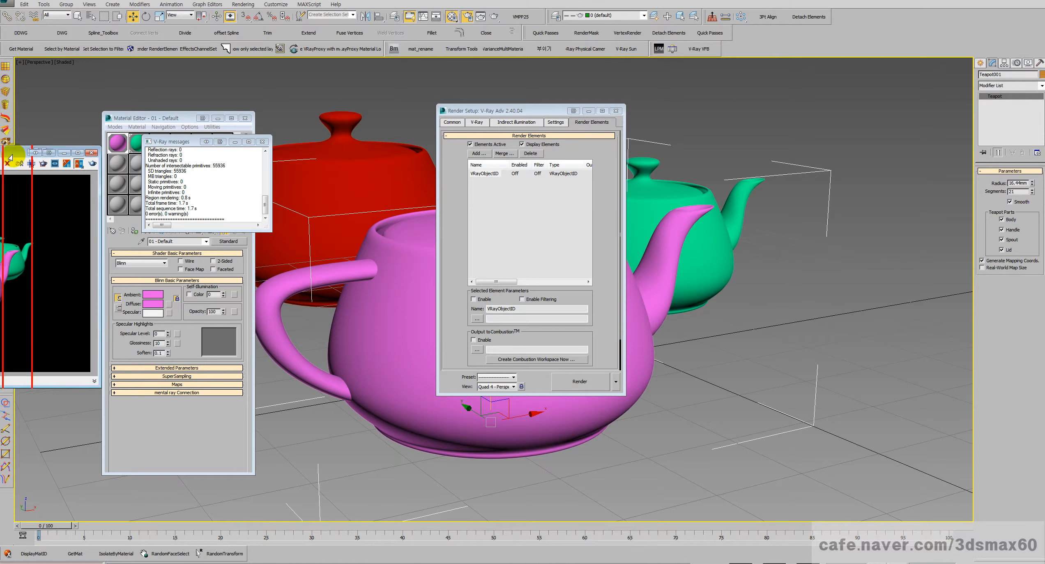
click(271, 181)
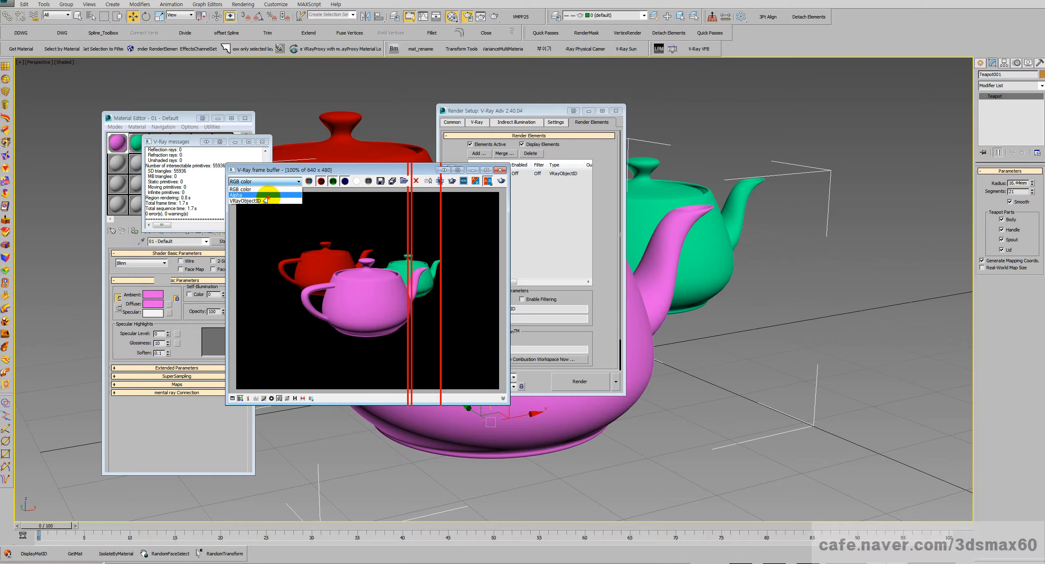
click(270, 200)
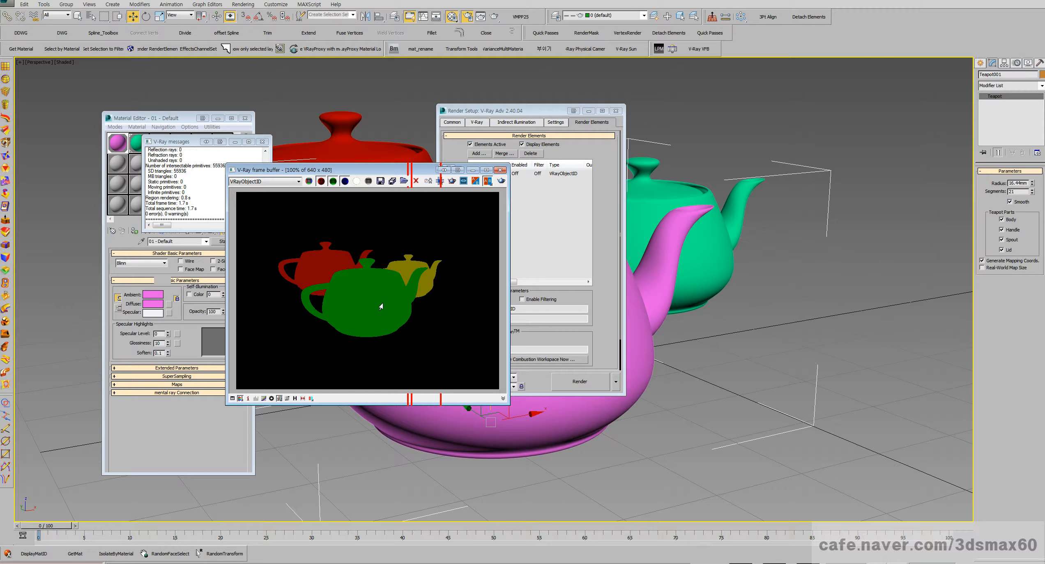
scroll(397, 292, up, 2)
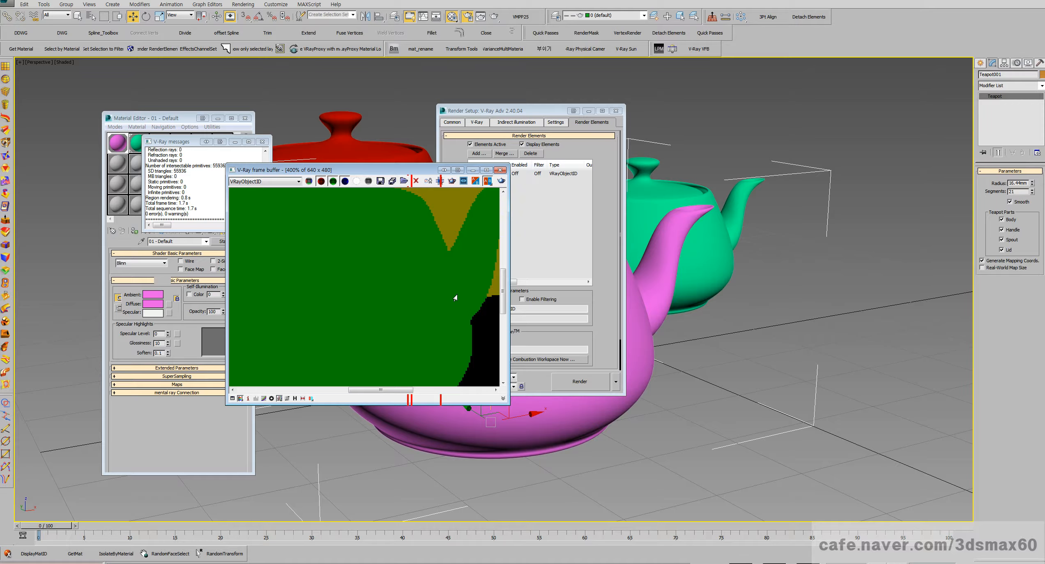
scroll(455, 297, down, 2)
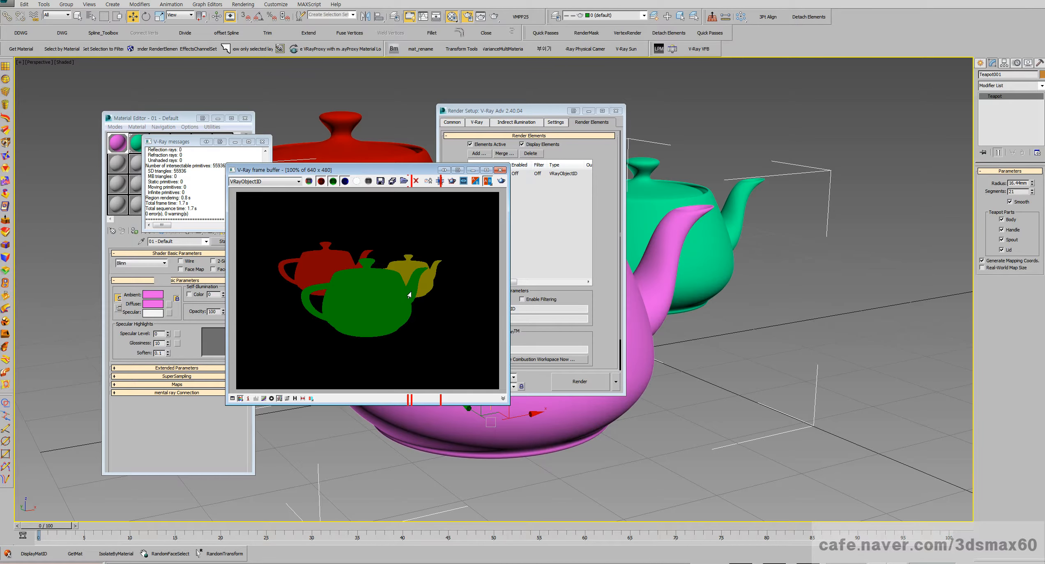
Step: Enable the VRayObjectID element and its filtering, and render the perspective view again
click(573, 323)
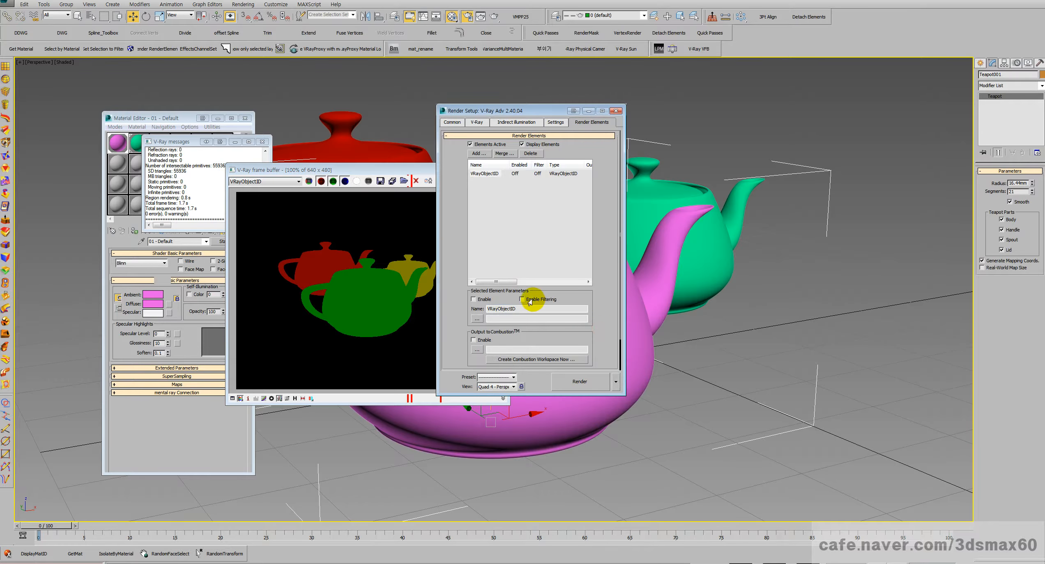
click(483, 302)
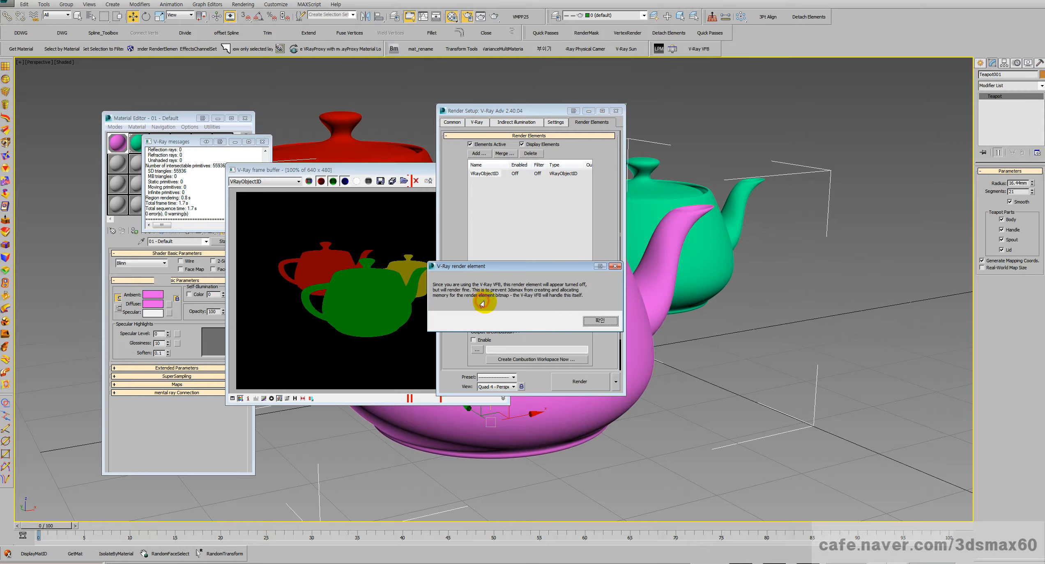
click(601, 320)
click(579, 380)
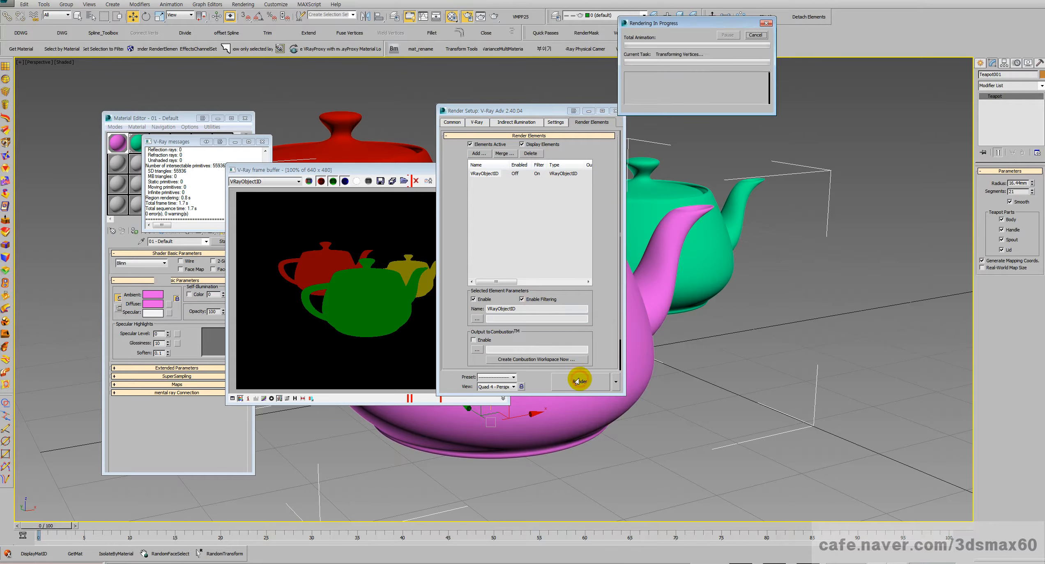
Step: Examine the teapot edges up close in the frame buffer's VRayObjectID channel and return to the full image
ctrl+click(411, 311)
ctrl+click(414, 308)
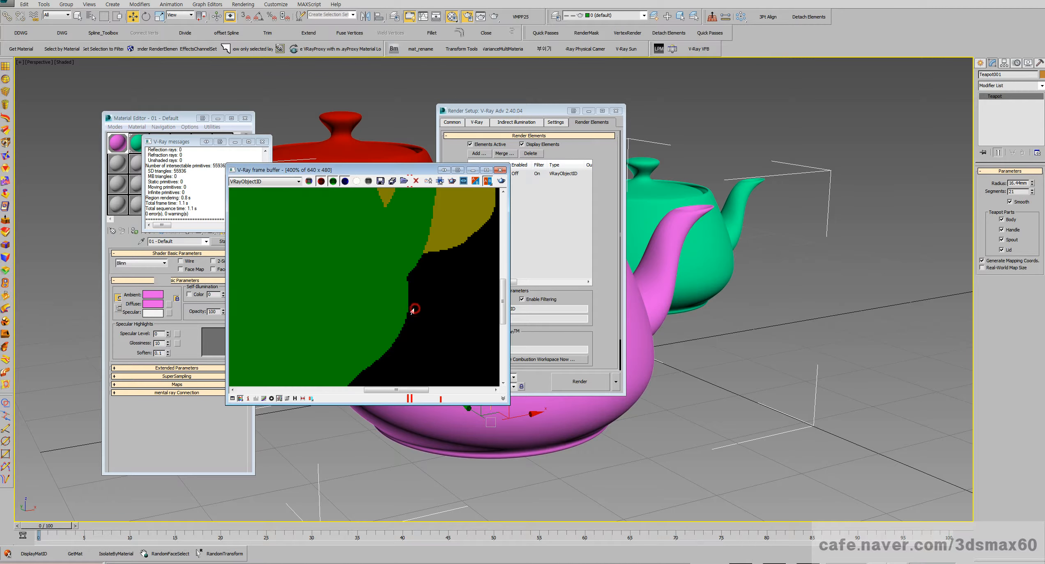
ctrl+right_click(412, 274)
ctrl+right_click(413, 278)
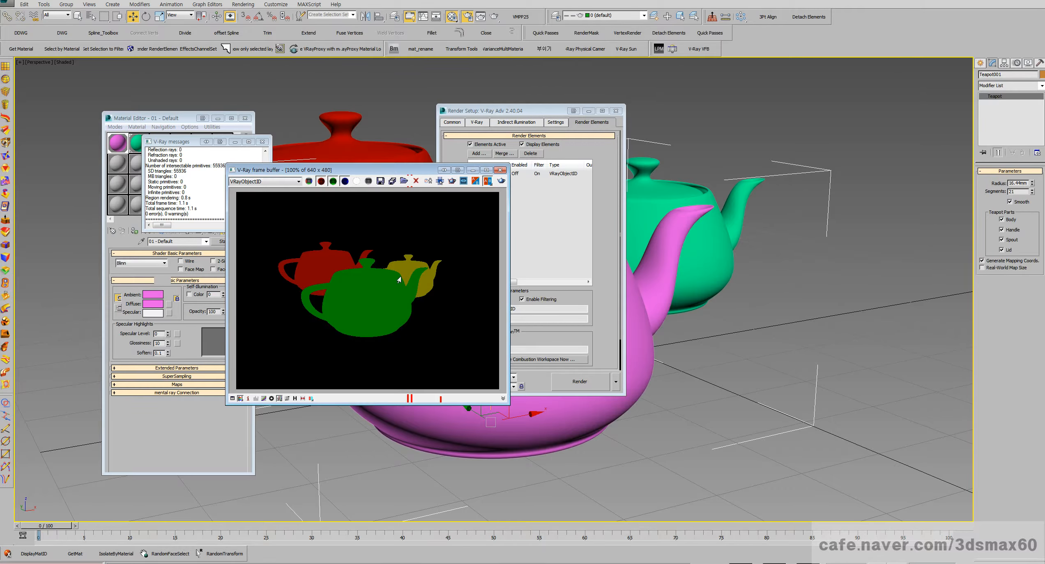
Step: Switch the VRayObjectID element and its filtering off and back on, dismissing the V-Ray notices
click(591, 291)
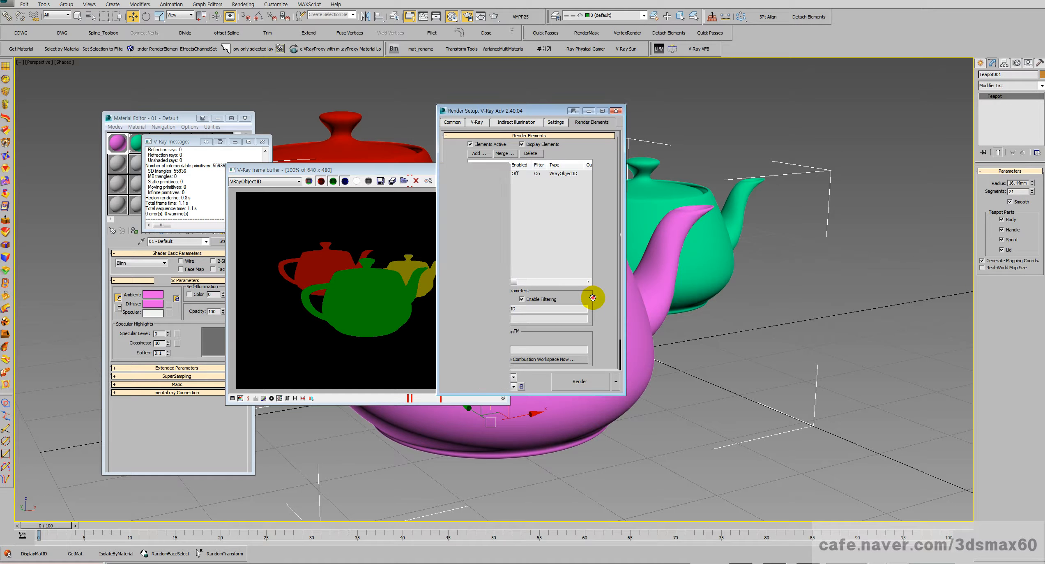
click(521, 299)
click(473, 299)
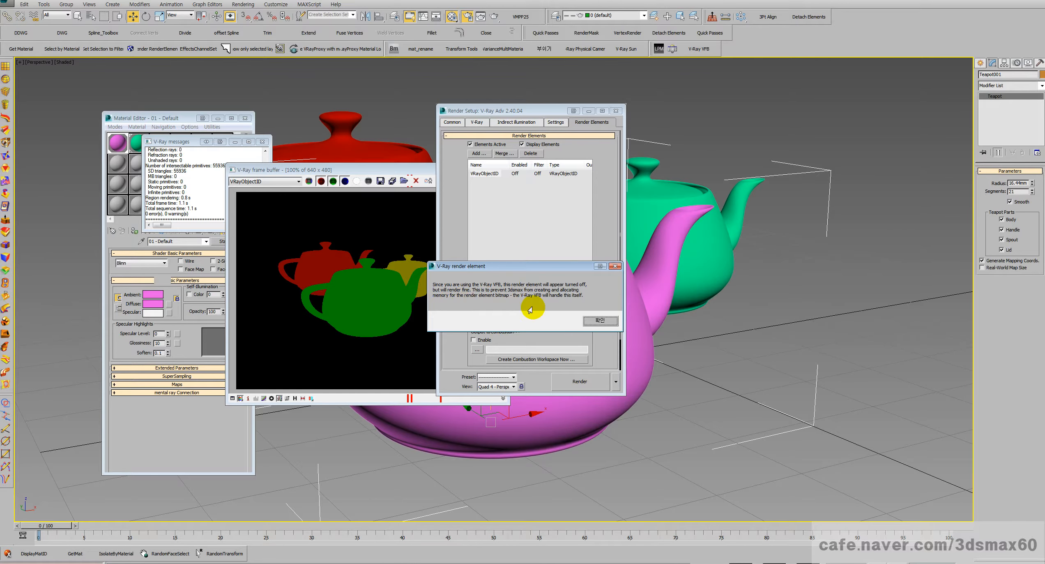
click(601, 319)
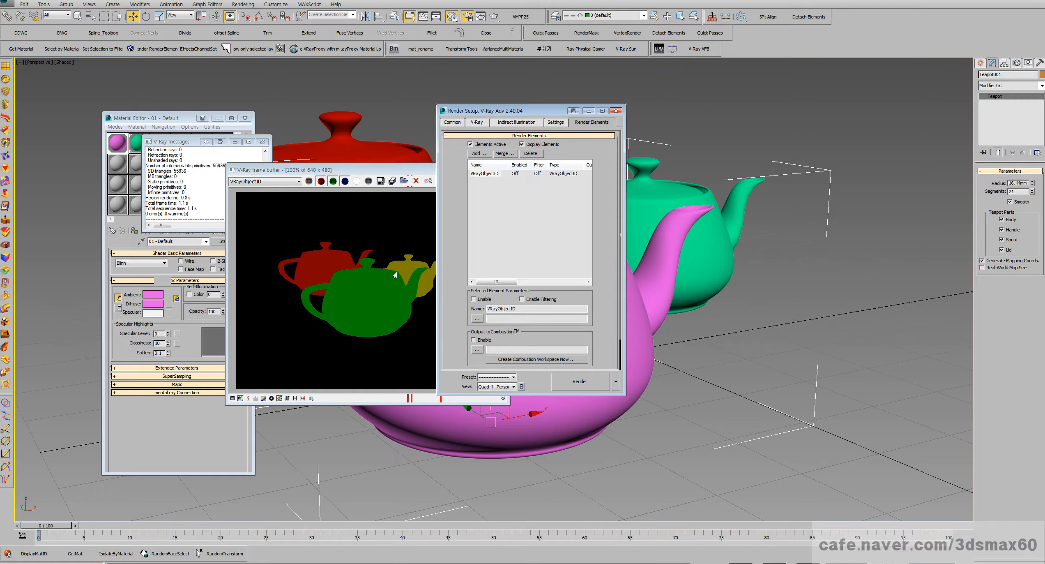
click(473, 299)
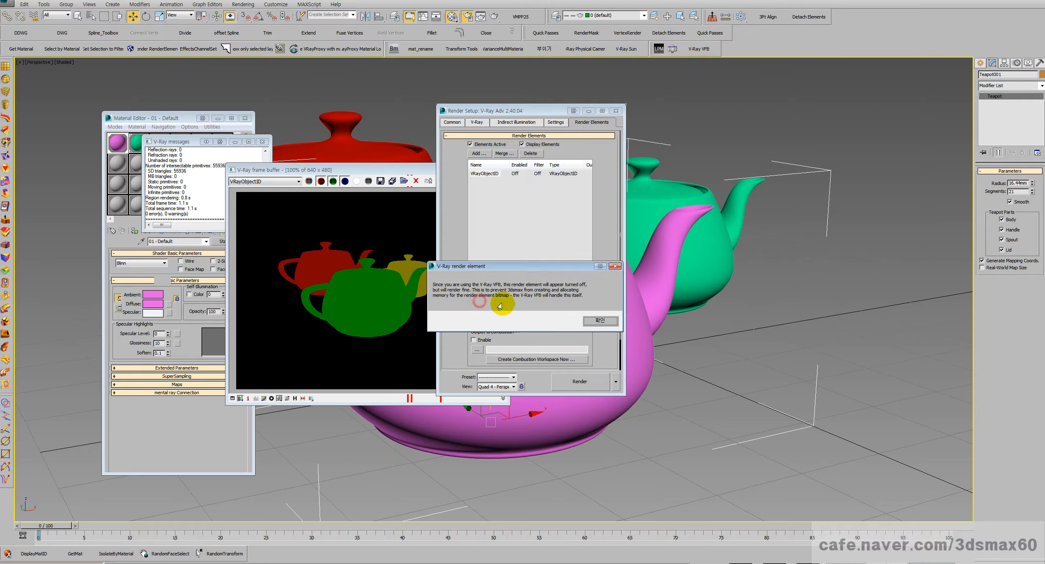
click(600, 320)
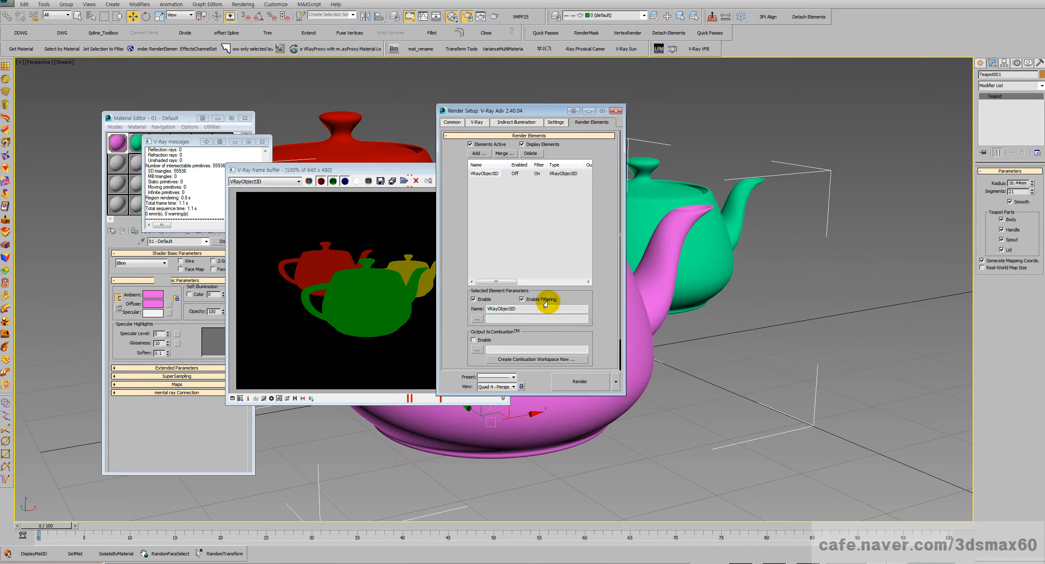
Step: Close the render settings and the V-Ray frame buffer
click(615, 111)
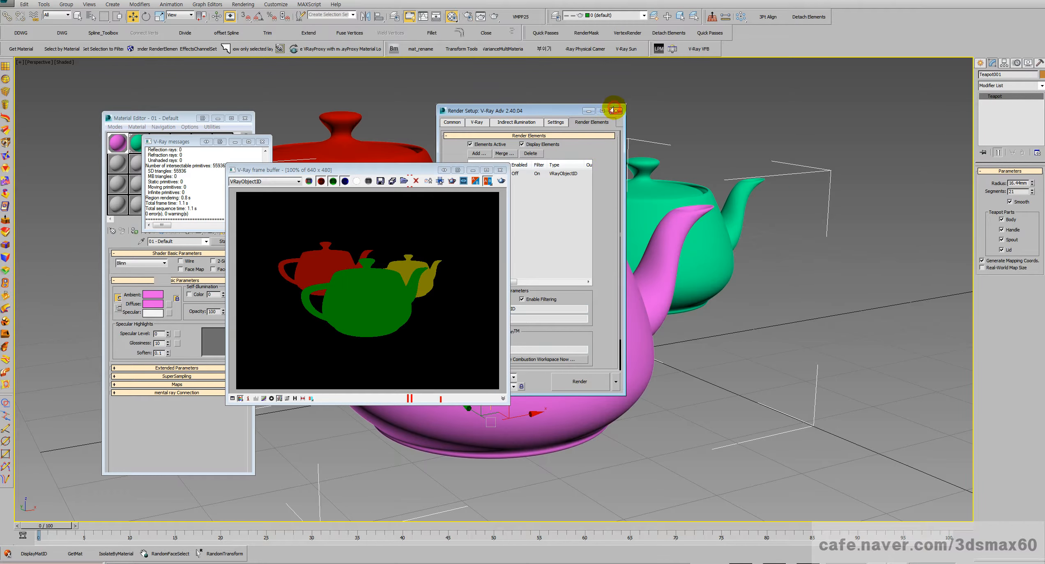
click(500, 170)
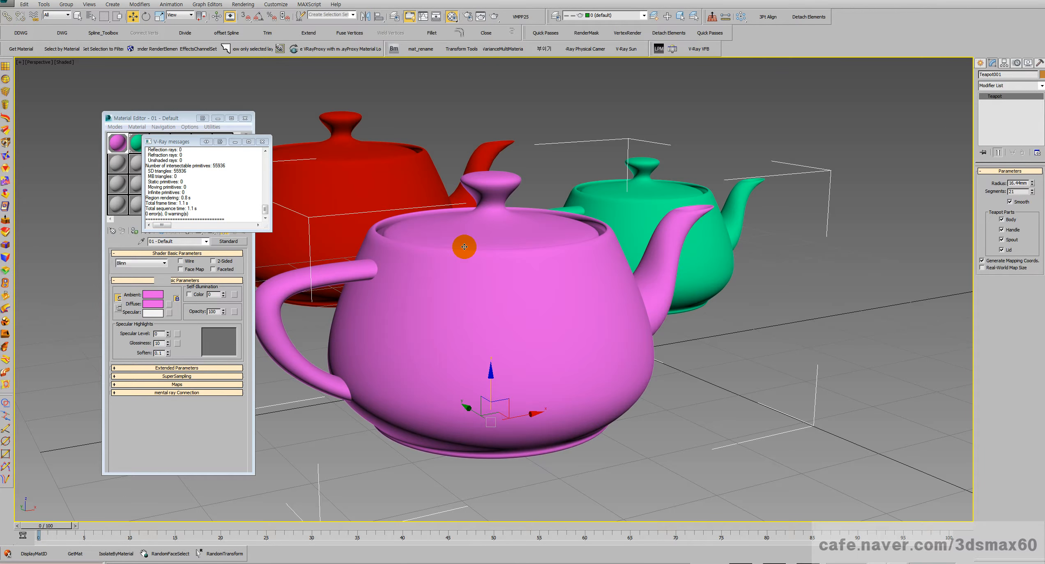
click(558, 193)
click(516, 291)
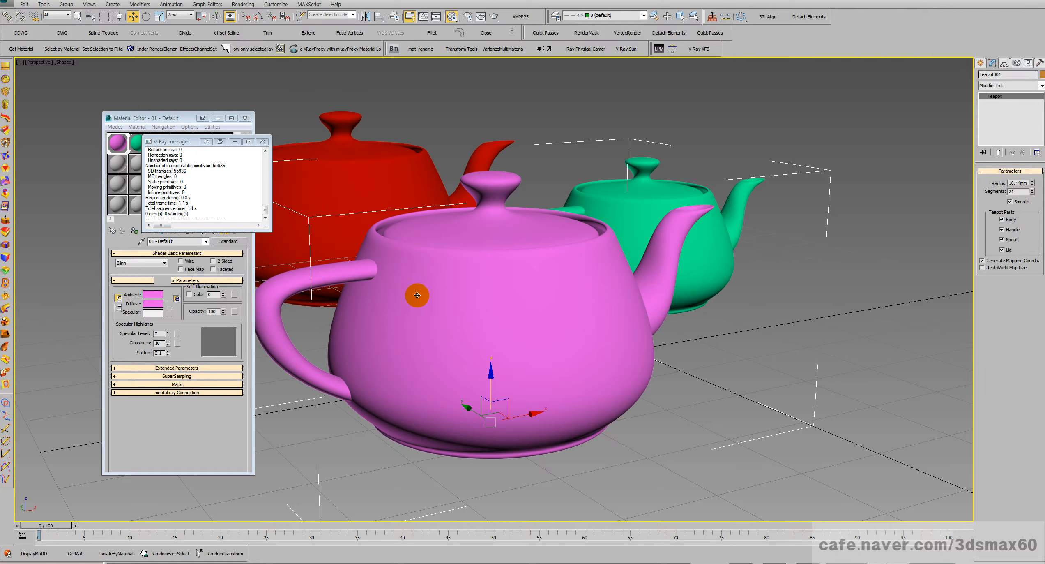
Step: Turn on Auto Key in the camera view, animate the camera orbiting around the teapots at frame 46, and return to frame 0
key(n)
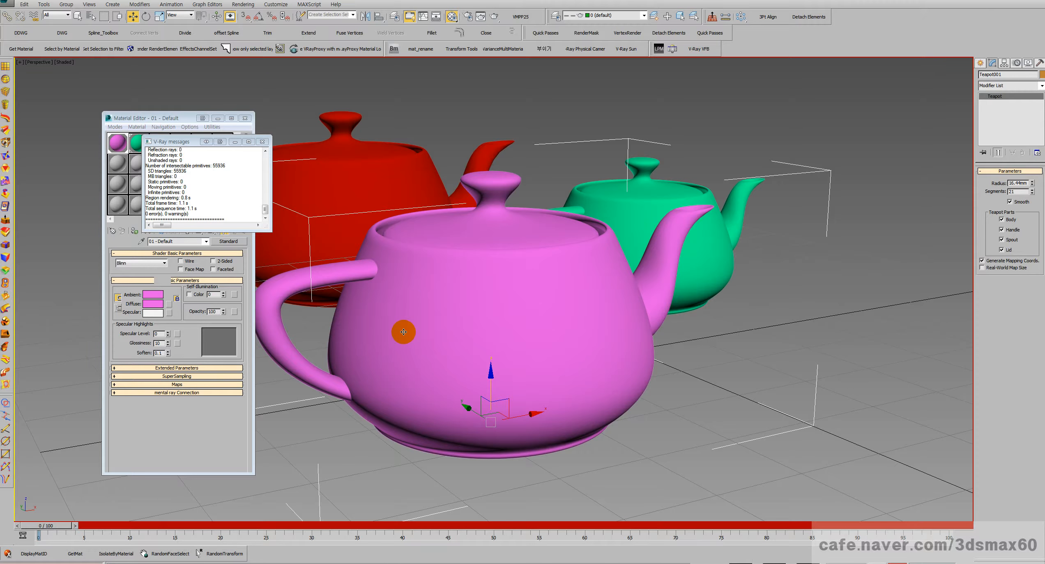
key(c)
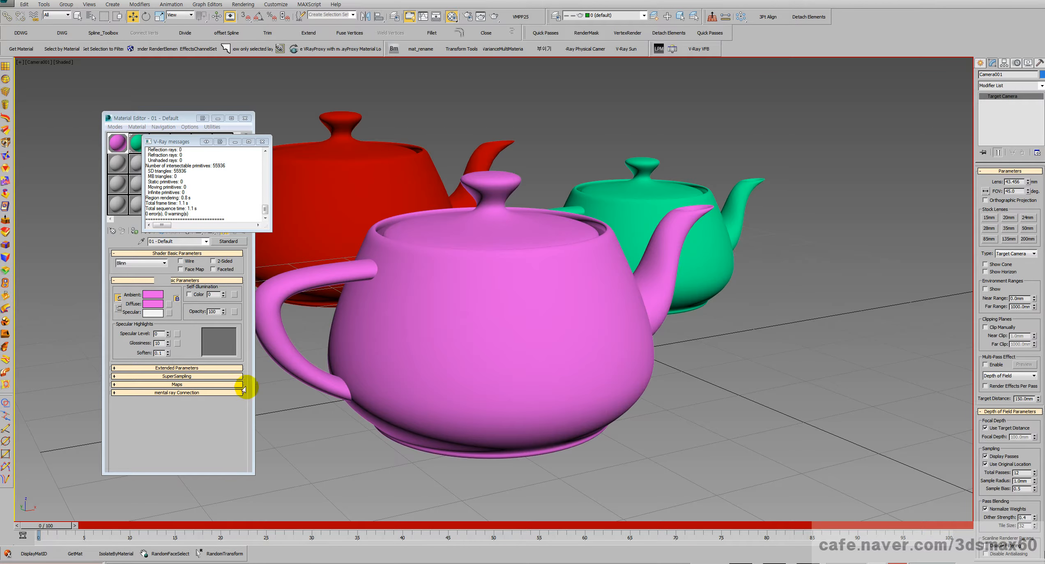
drag(66, 525, 475, 523)
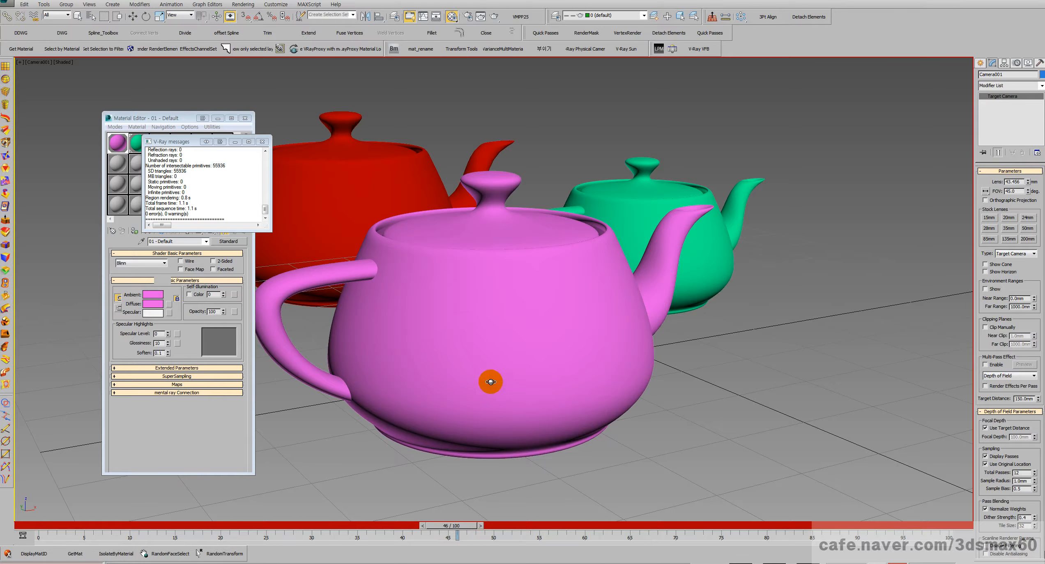
drag(490, 380, 571, 368)
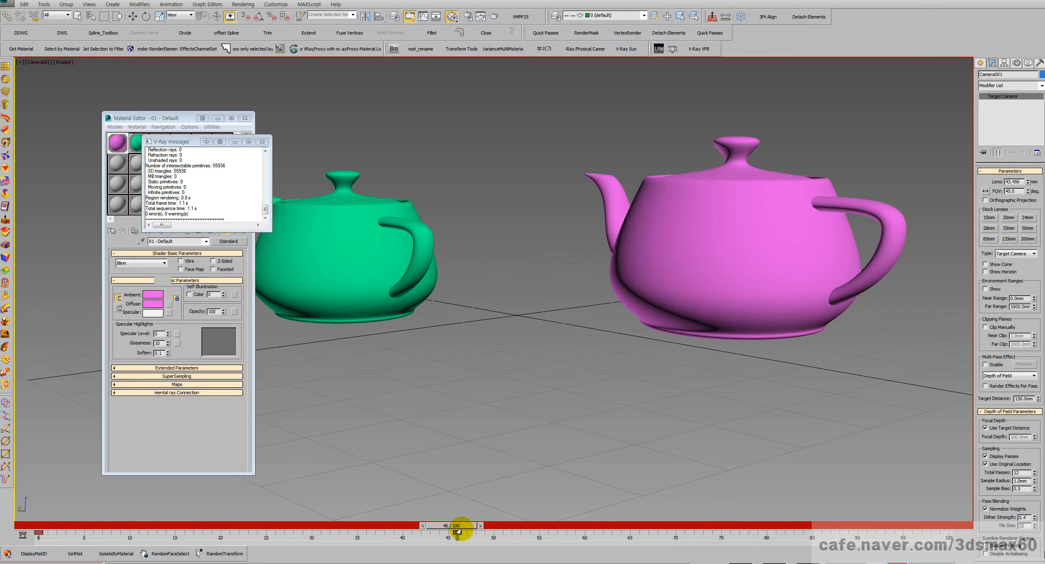
drag(458, 526, 98, 518)
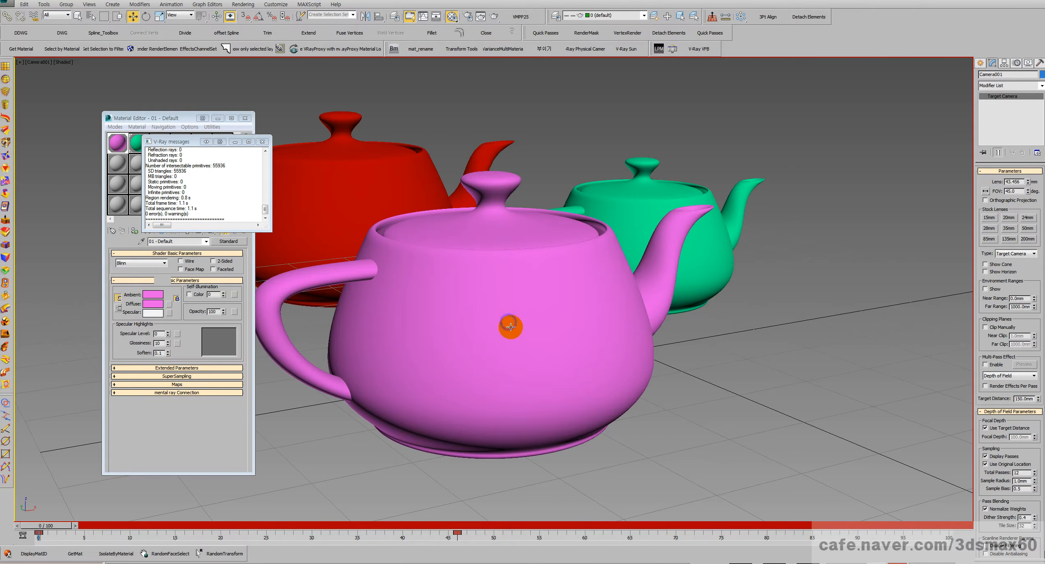
Step: Select the front pink teapot, open RenderMask, and try the Material ID mask type
click(511, 326)
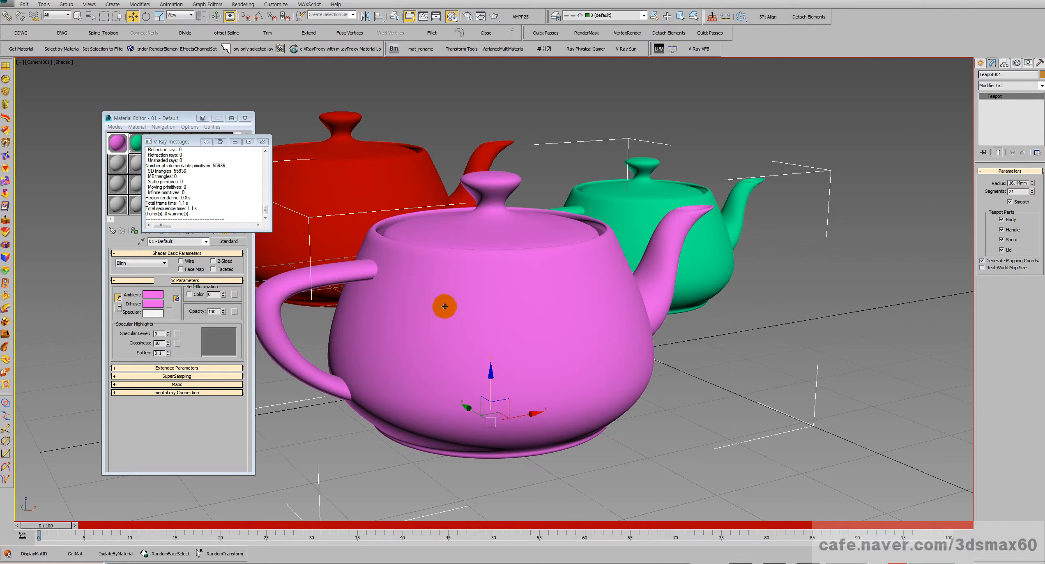
click(588, 33)
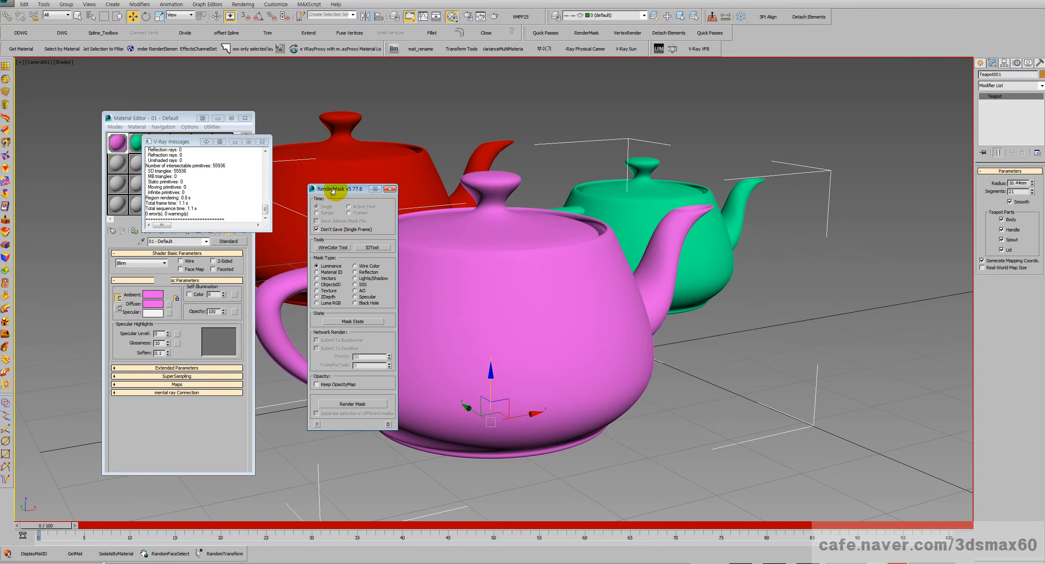
drag(333, 192, 282, 182)
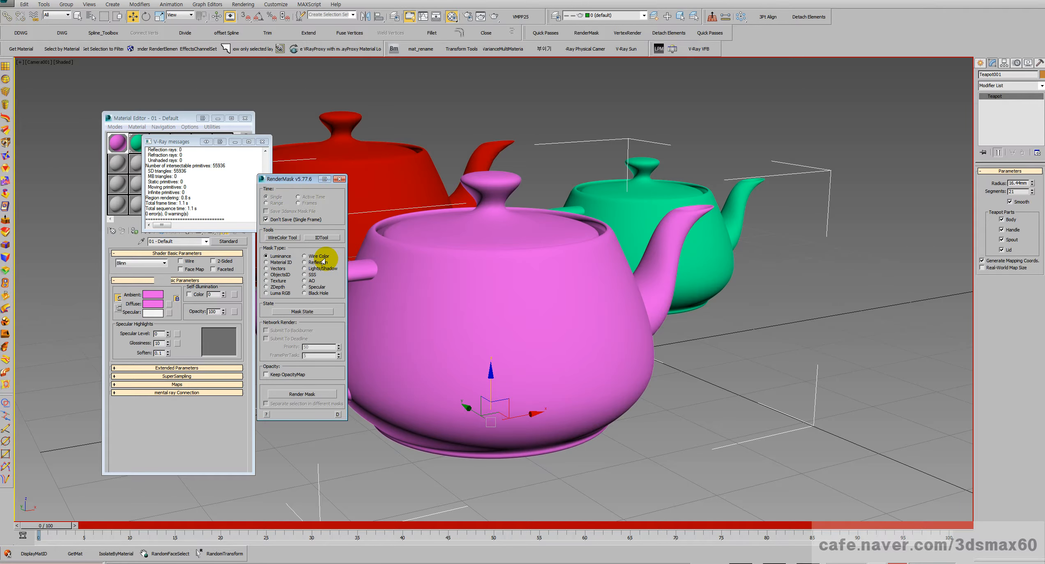
click(283, 263)
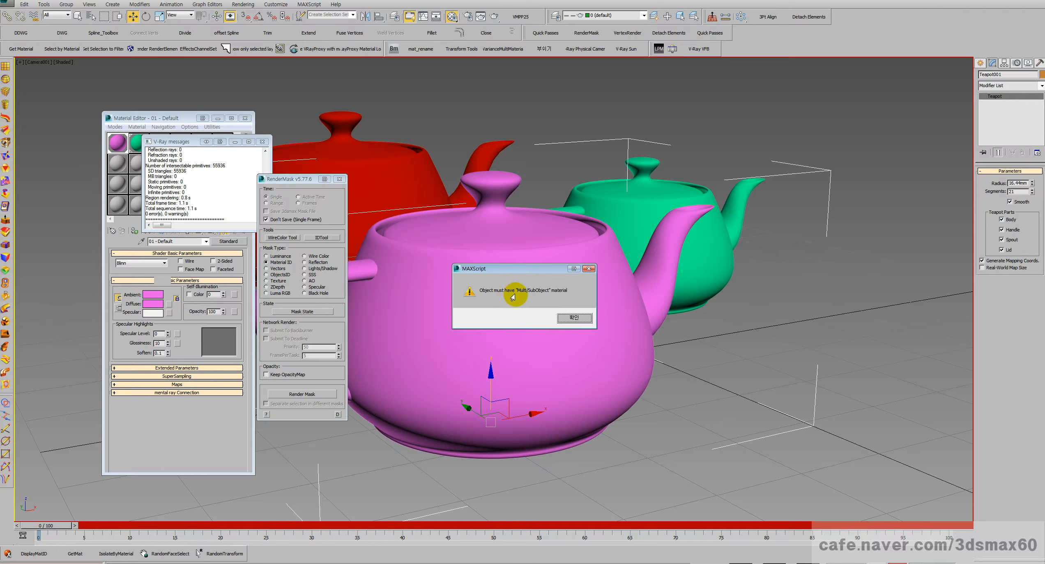
click(569, 323)
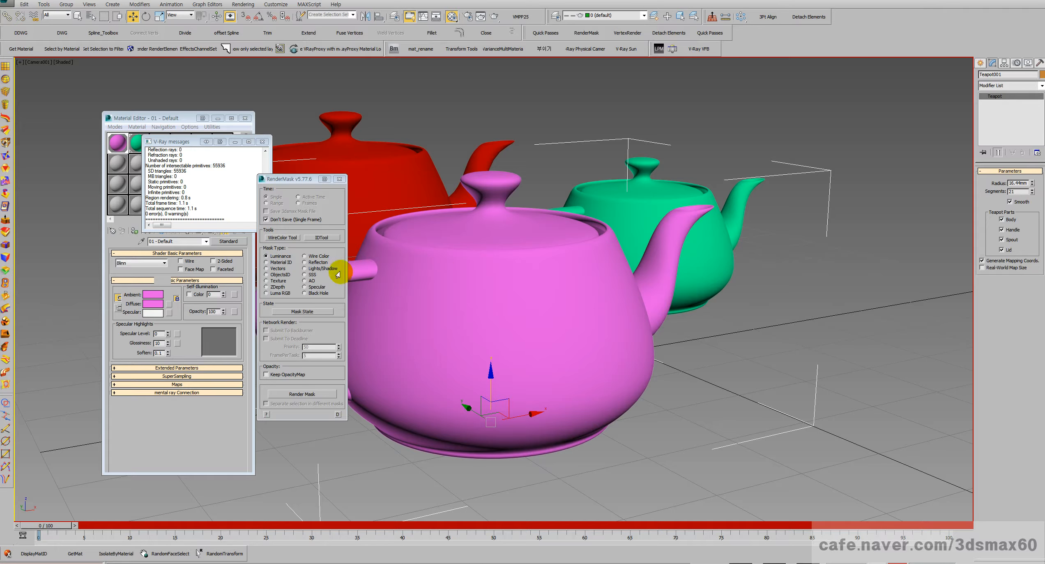
Step: Render a Wire Color mask of the front pink teapot and close the frame buffer
click(314, 258)
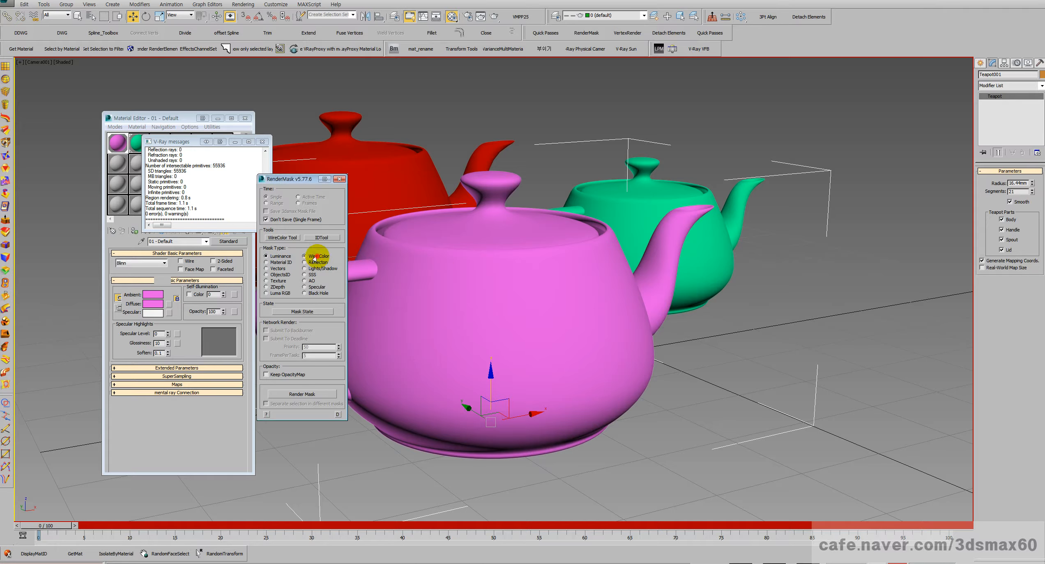
click(313, 395)
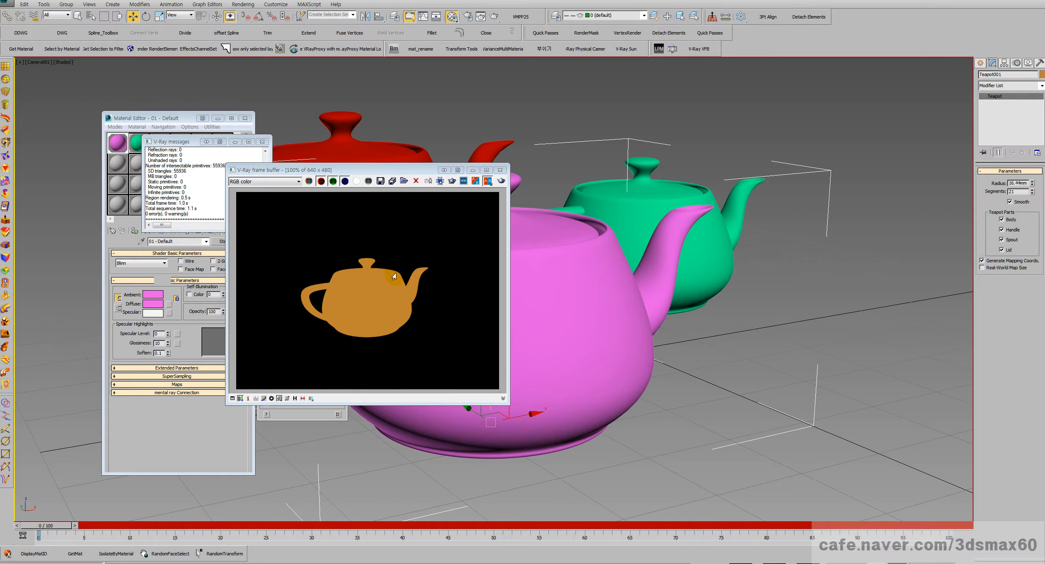
click(500, 170)
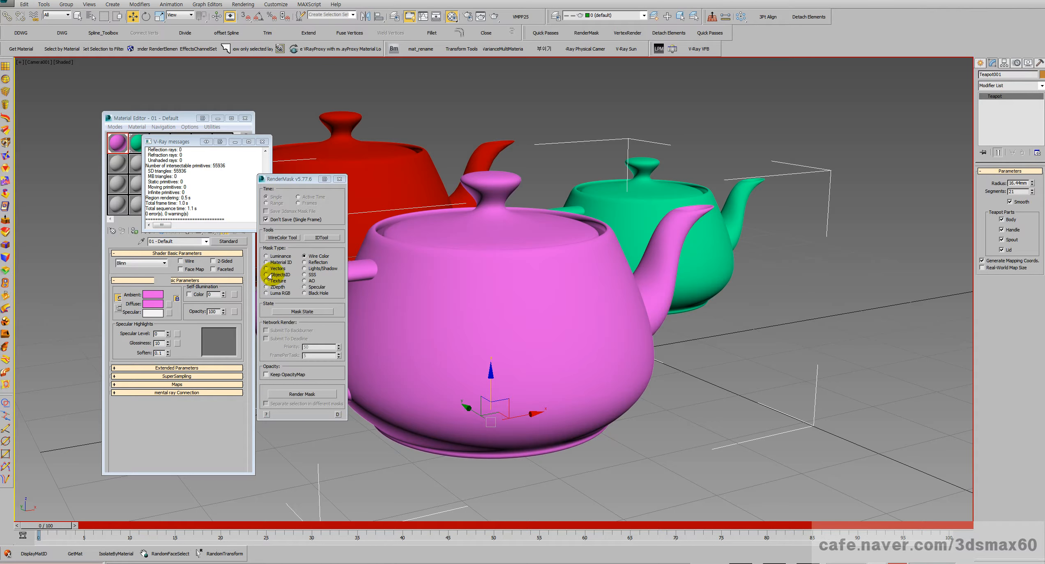
Step: Set the mask type to ObjectID, pick ID 3, render its mask, and close the frame buffer
click(267, 274)
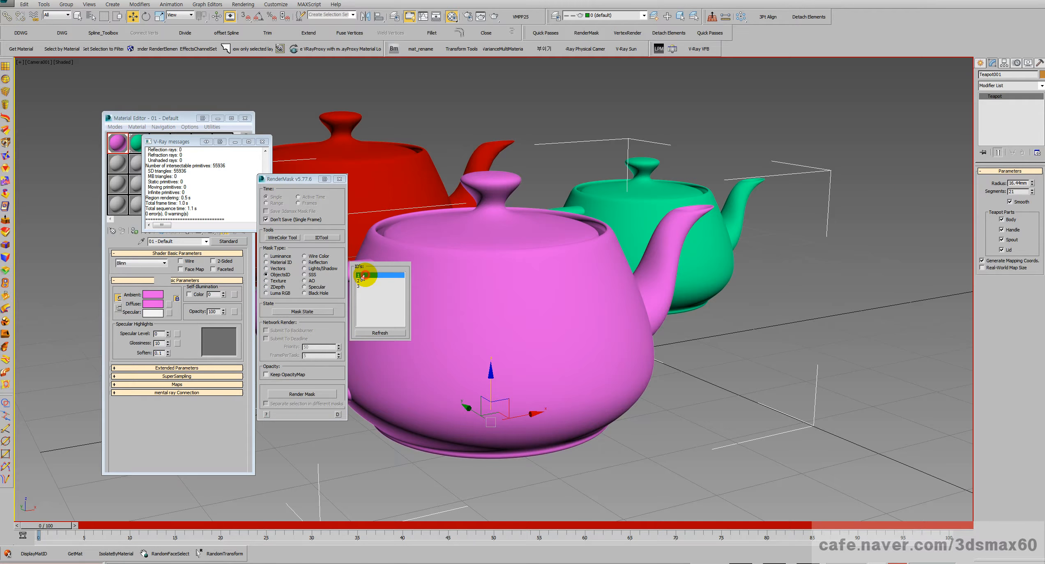
click(376, 285)
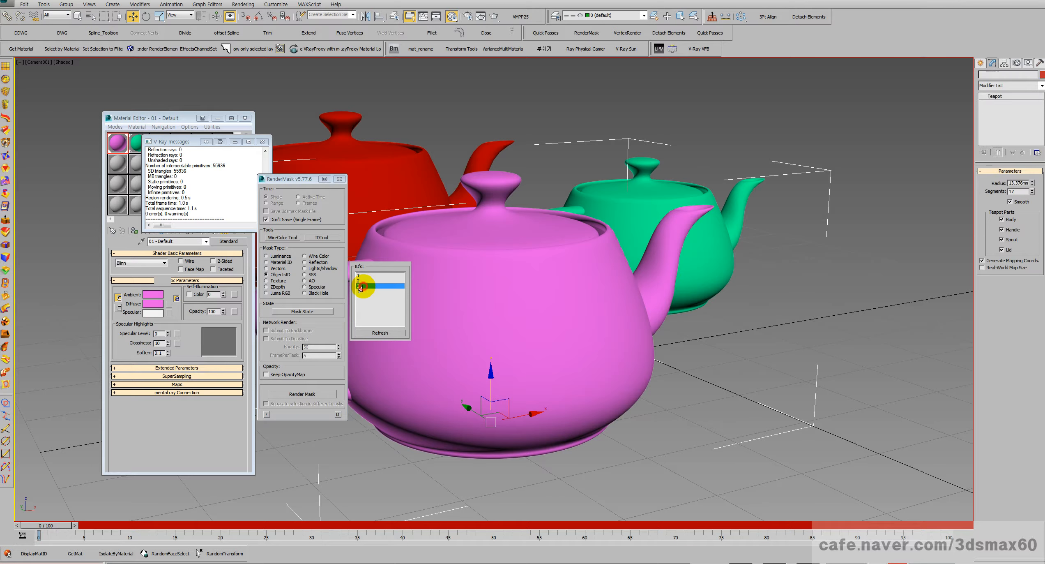
click(371, 334)
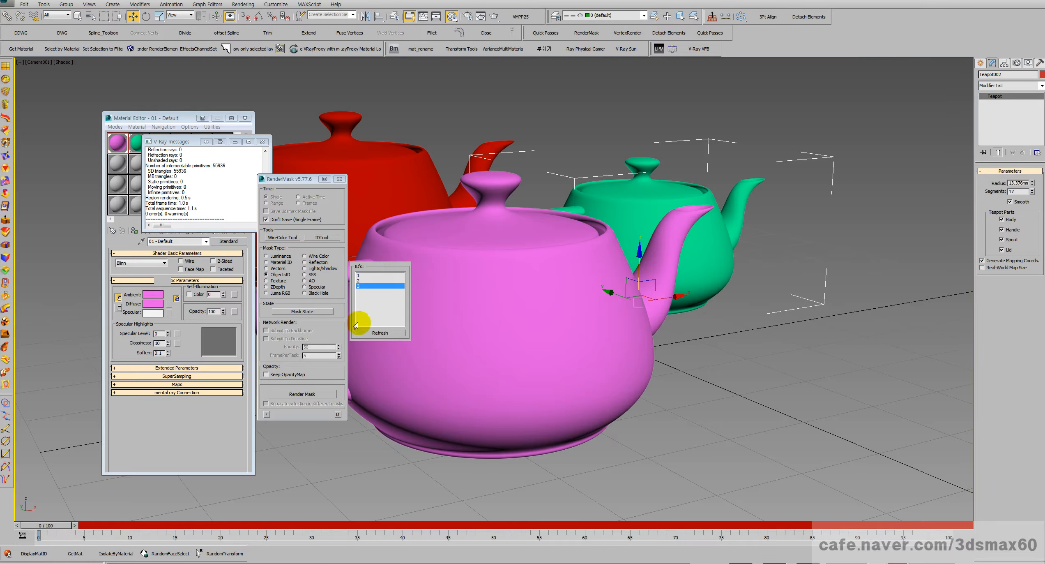
click(302, 391)
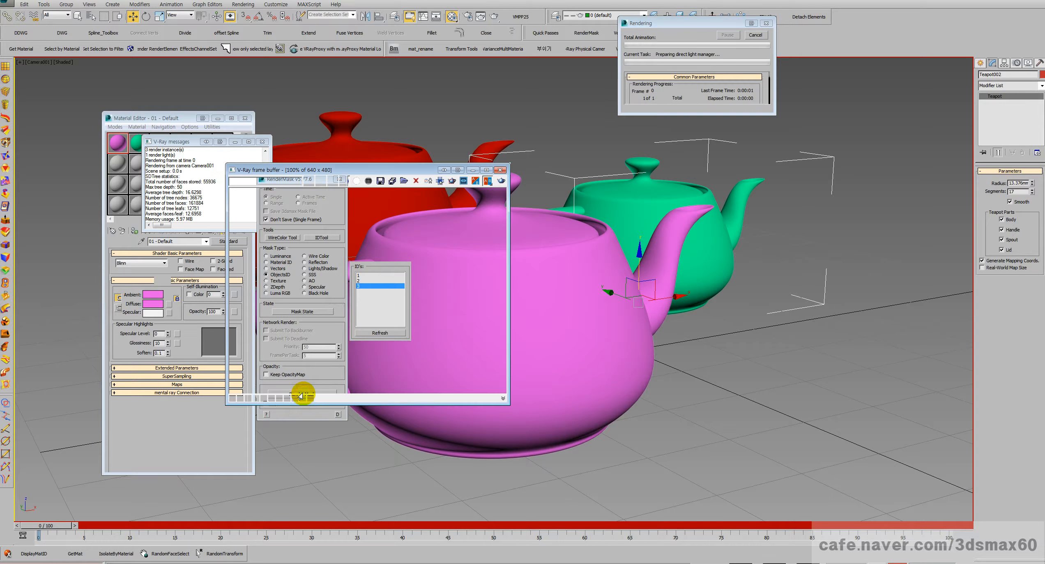
click(500, 170)
Step: Render the ObjectID mask for ID 2 and close the frame buffer
click(380, 281)
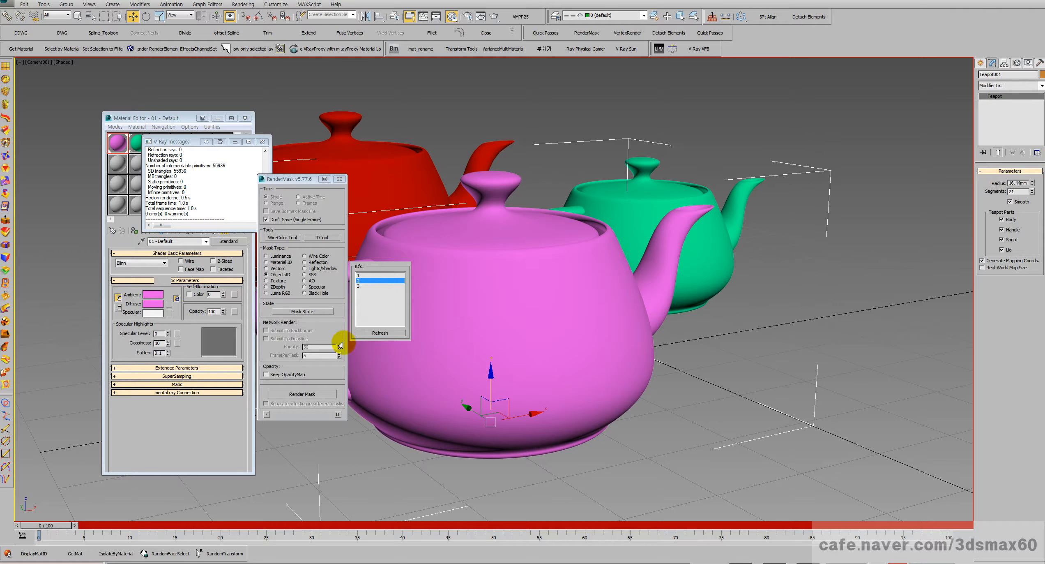
click(297, 393)
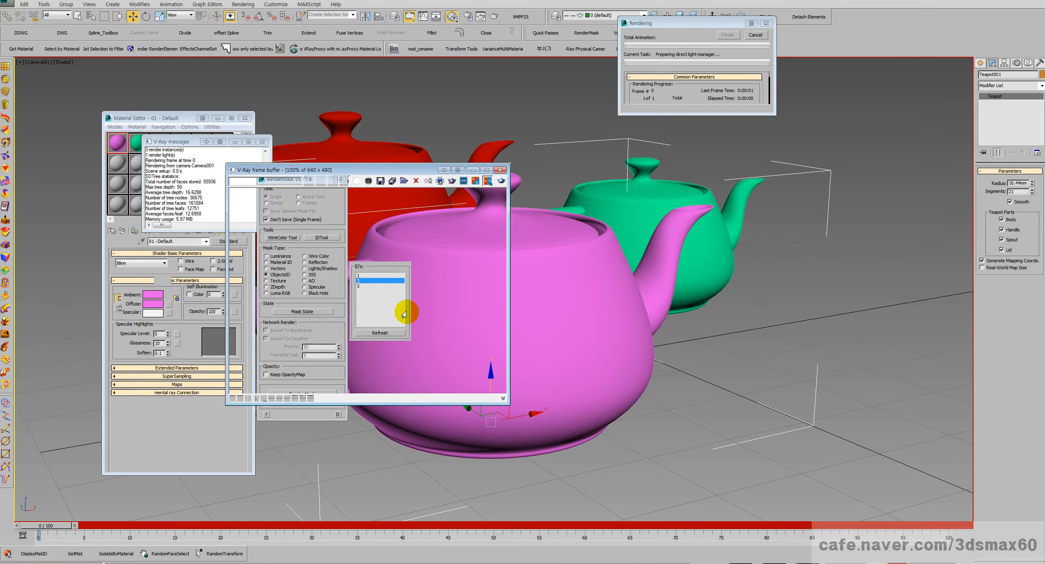
click(500, 170)
Step: Render one ObjectID mask for IDs 1, 2 and 3 together, close the frame buffer, and set the mask type back to Luminance
click(358, 275)
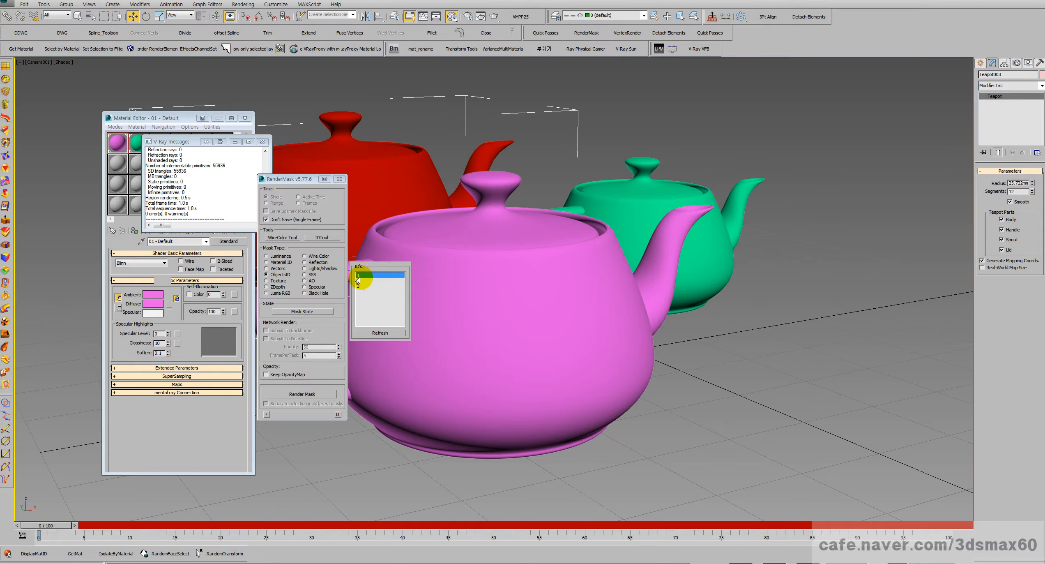
ctrl+click(359, 281)
ctrl+click(360, 286)
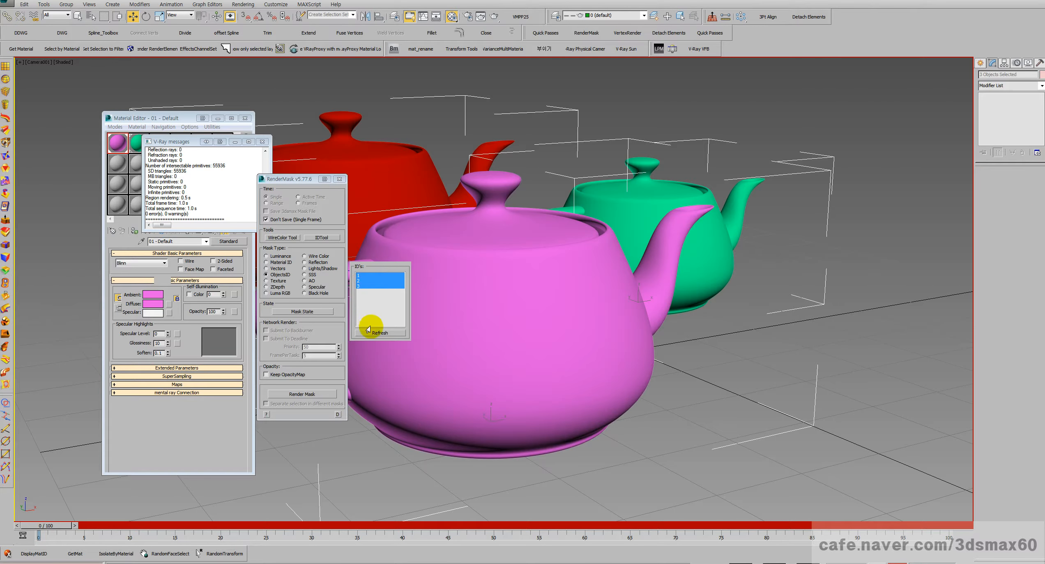
click(317, 393)
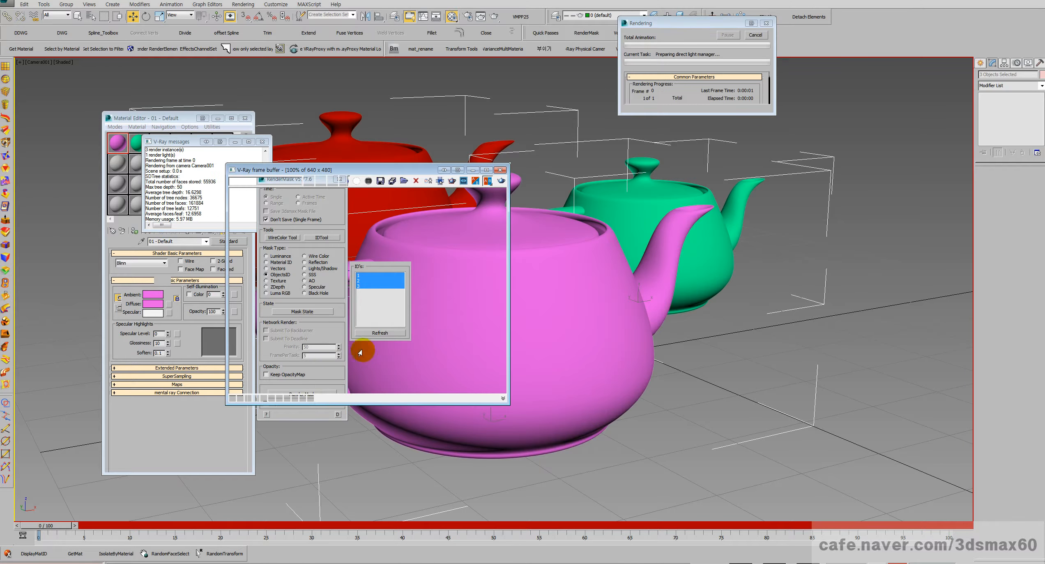
click(487, 182)
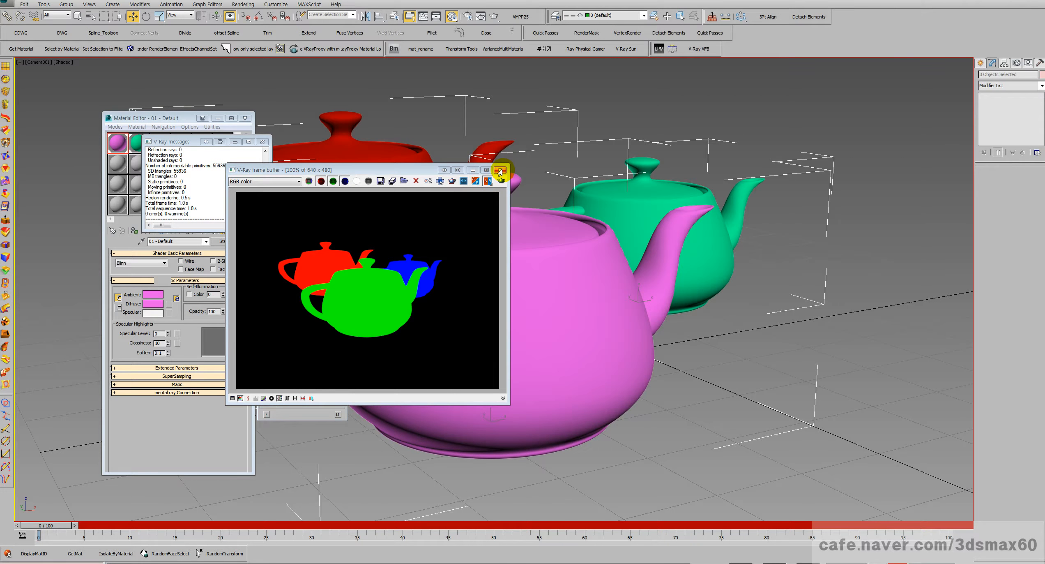
click(500, 170)
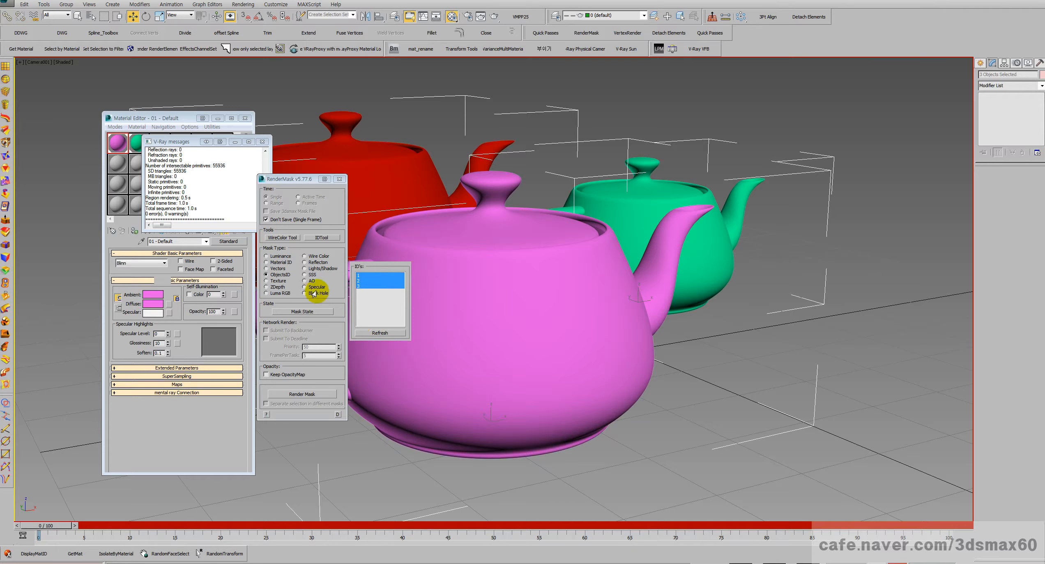
click(276, 258)
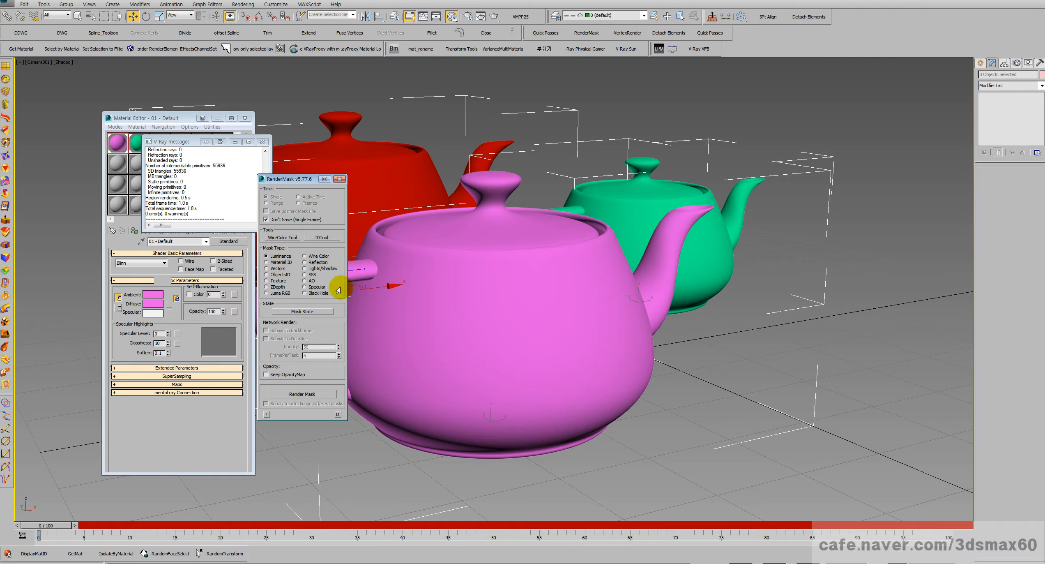
Step: Render a Luminance mask of the red teapot with RenderMask and close the frame buffer
click(386, 190)
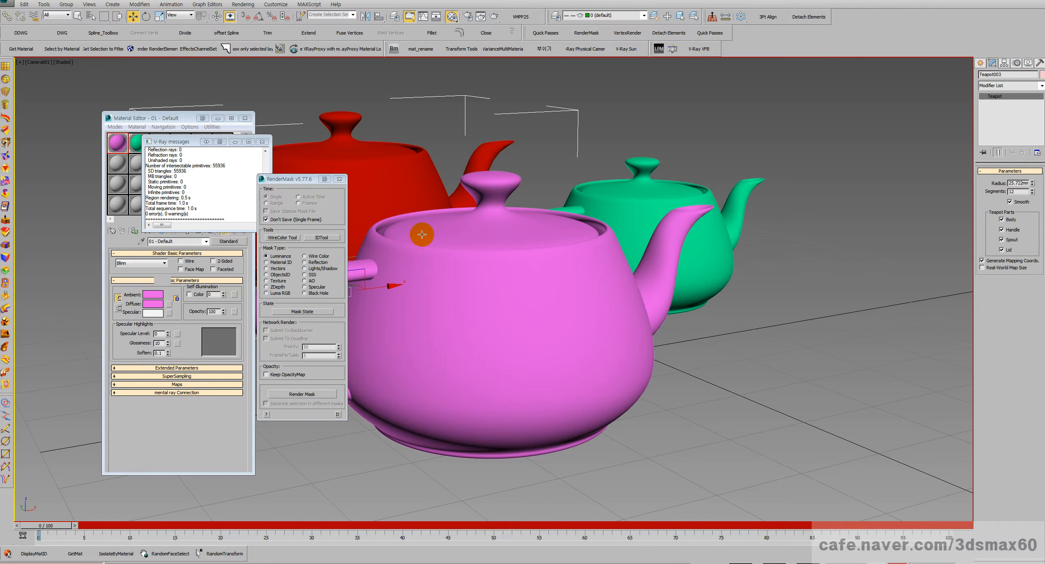
click(302, 394)
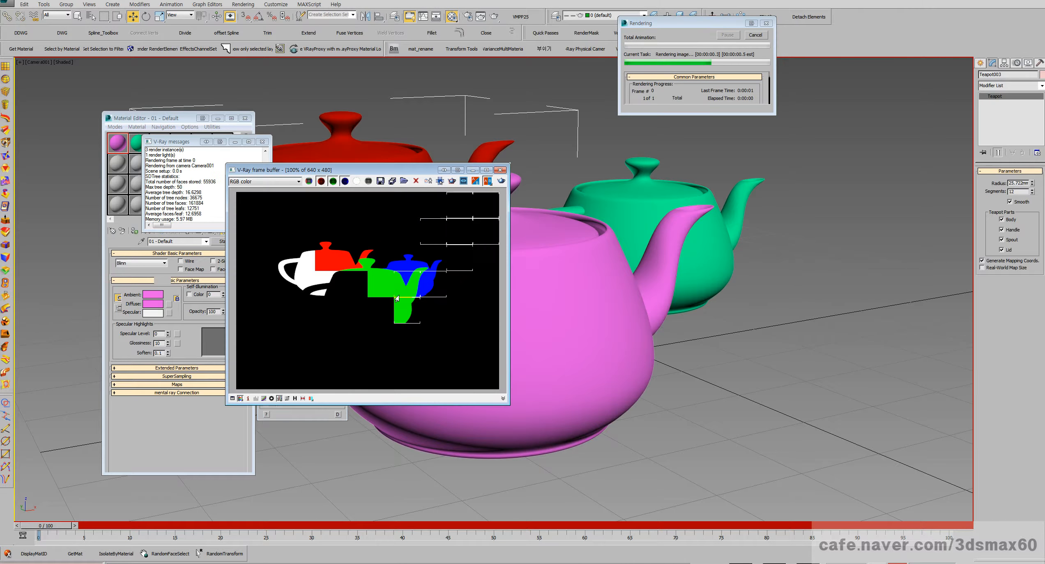
click(499, 170)
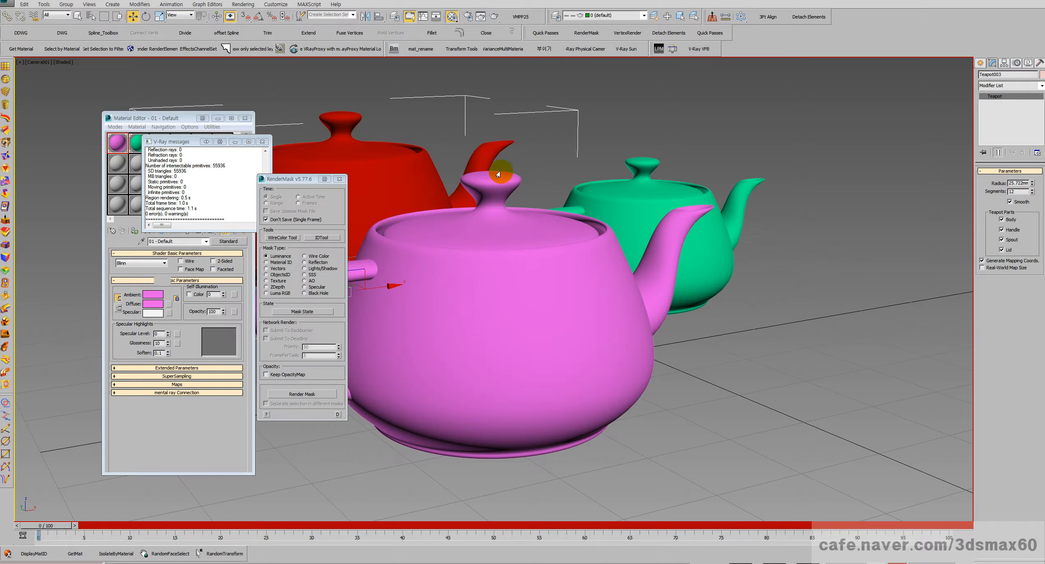
Step: Render a Luminance mask of the green teapot and close the frame buffer
click(618, 207)
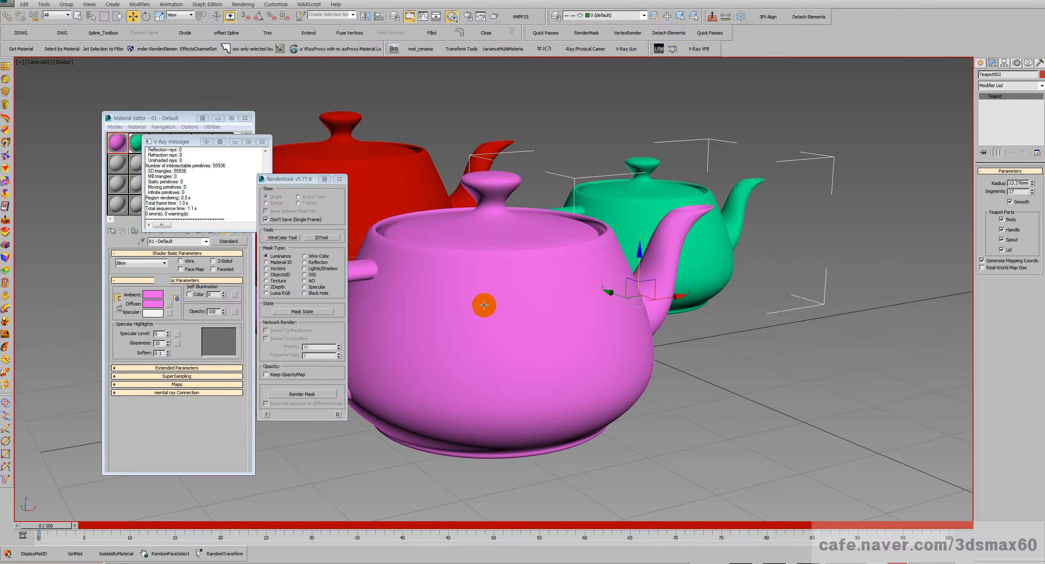
click(301, 394)
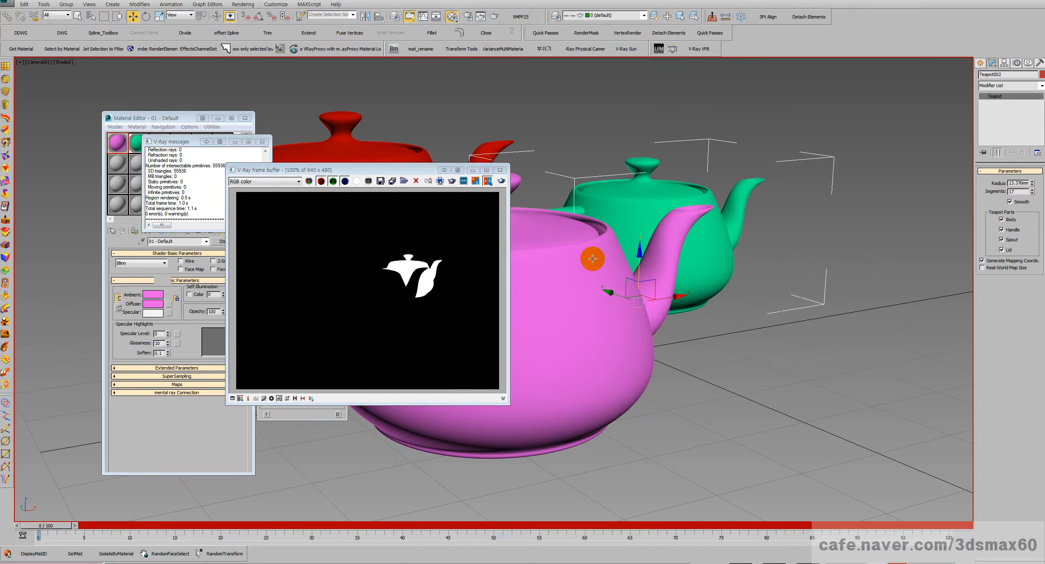
click(499, 171)
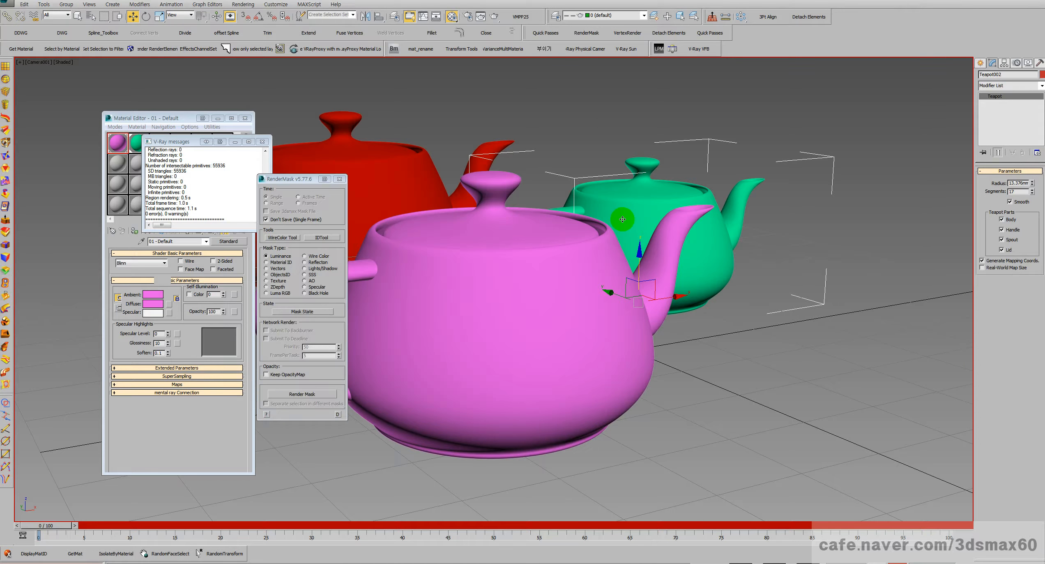
Step: Render a Luminance mask of the front pink teapot and close the frame buffer
click(486, 313)
click(296, 391)
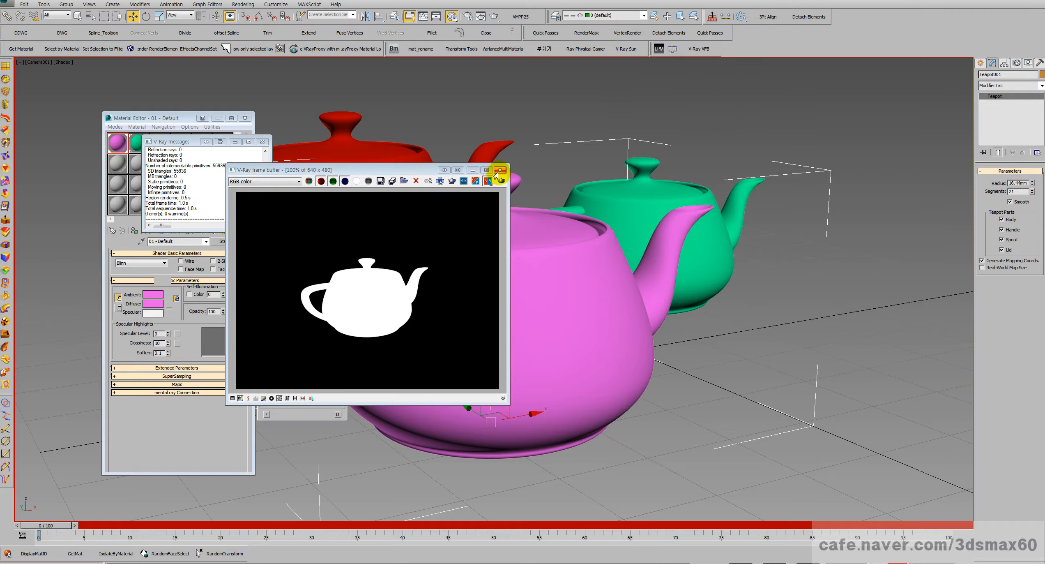
click(500, 170)
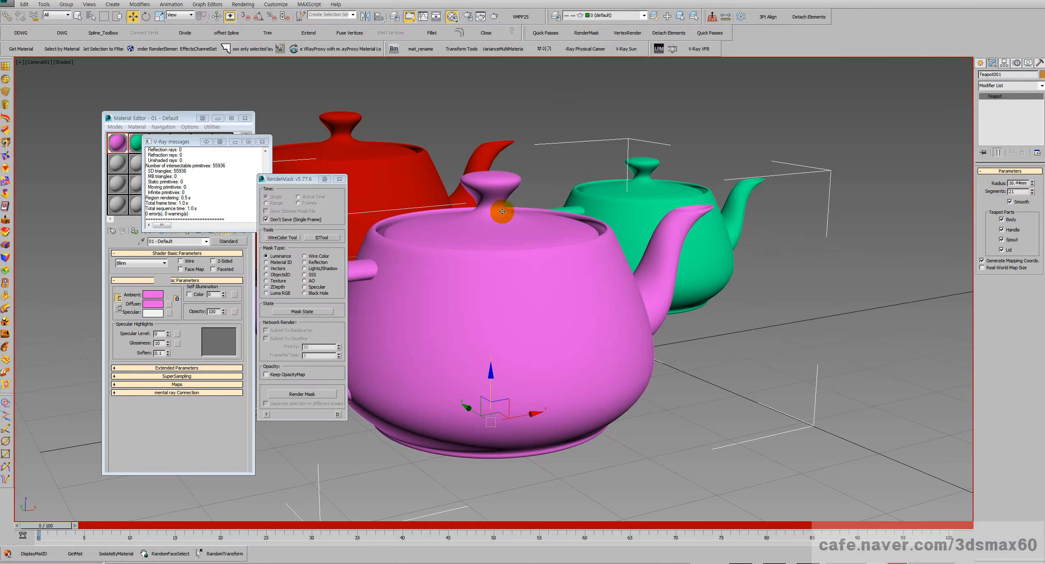
click(339, 181)
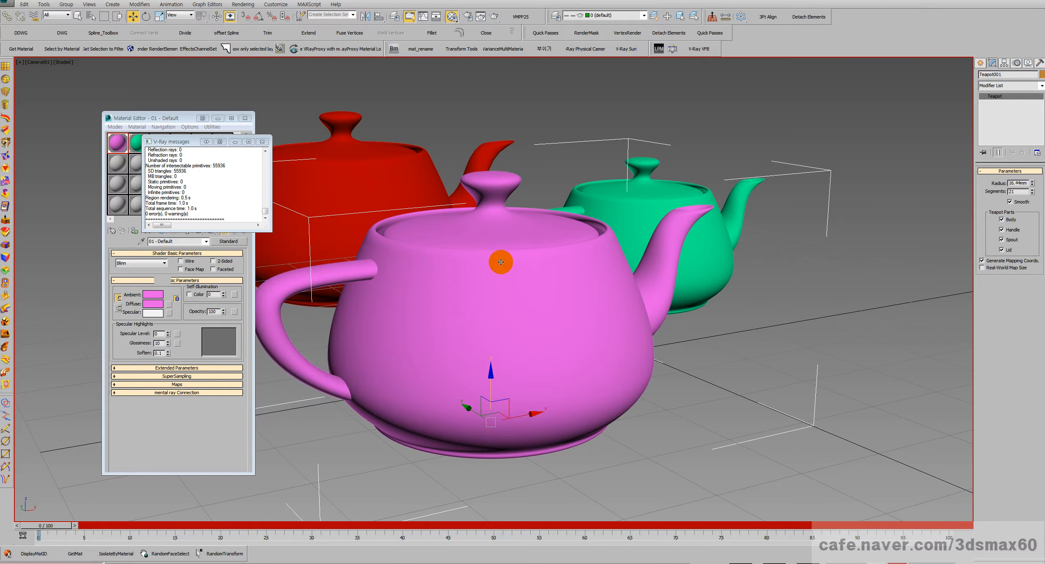
middle_drag(500, 262, 489, 262)
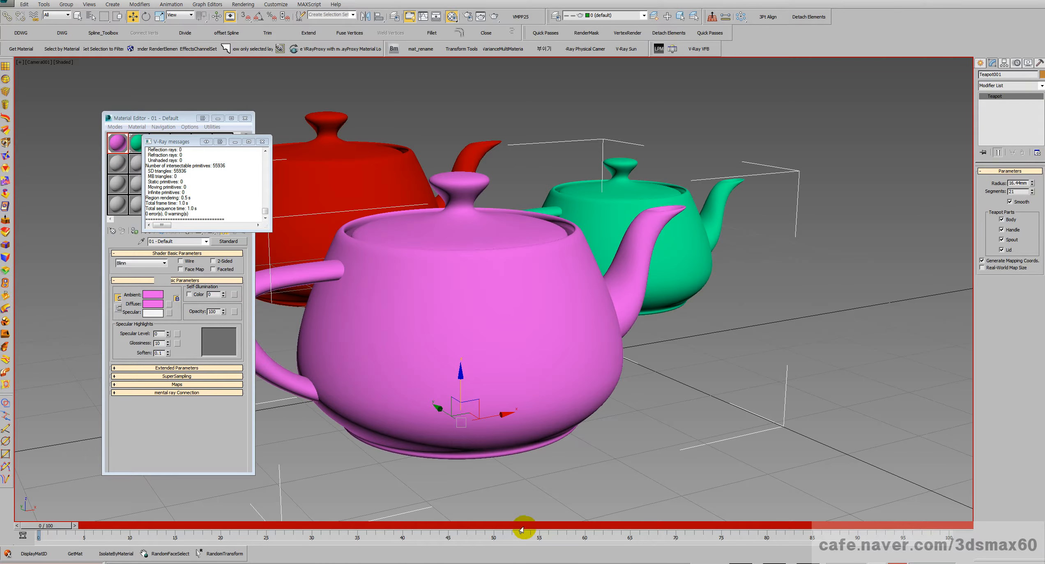
drag(56, 526, 1, 511)
key(w)
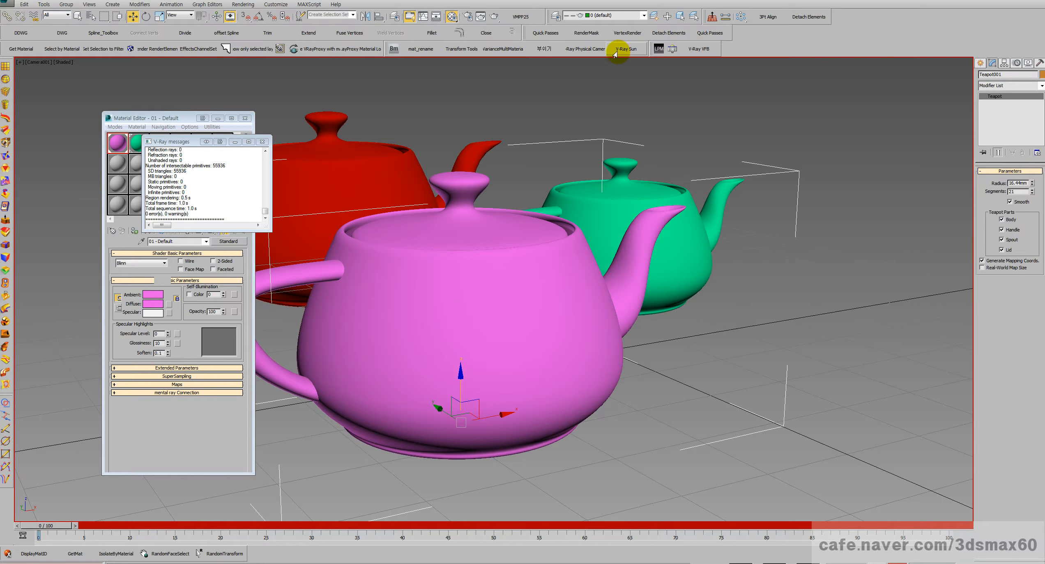
click(586, 33)
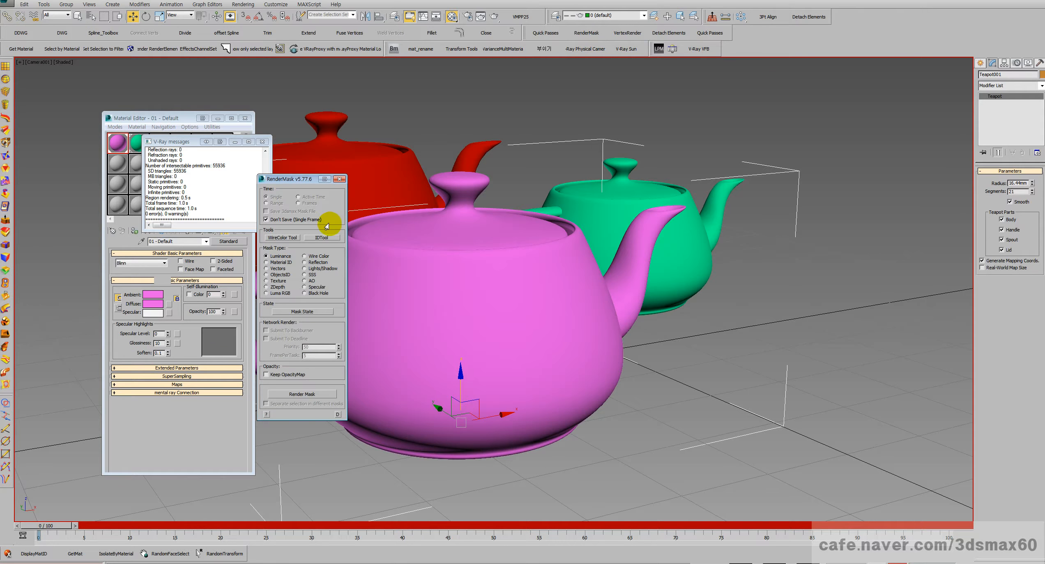
click(448, 233)
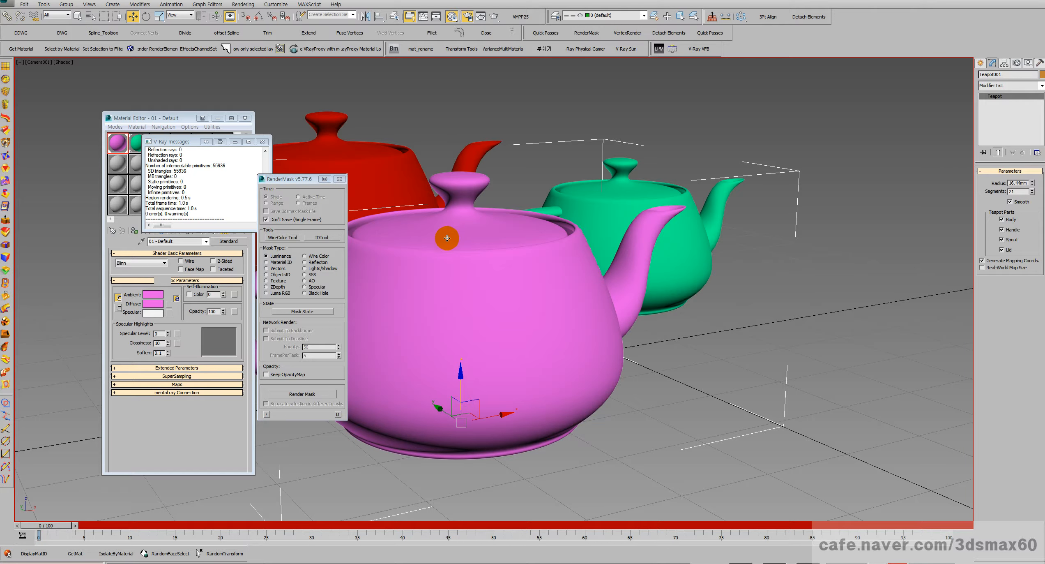
Step: Check the time output range in the render setup, render the pink teapot's Luminance mask again, and close the frame buffer
key(F10)
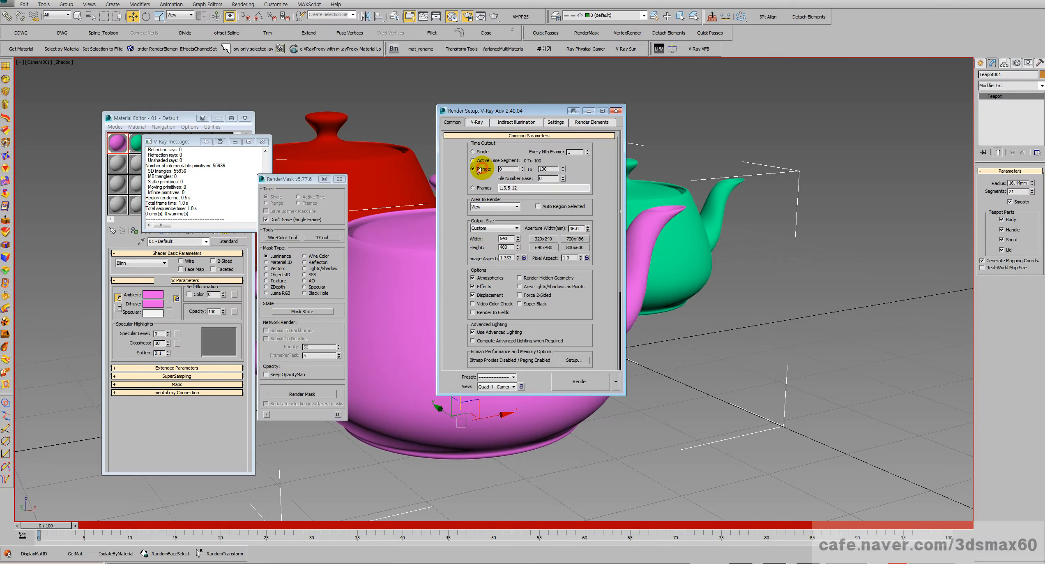
click(310, 394)
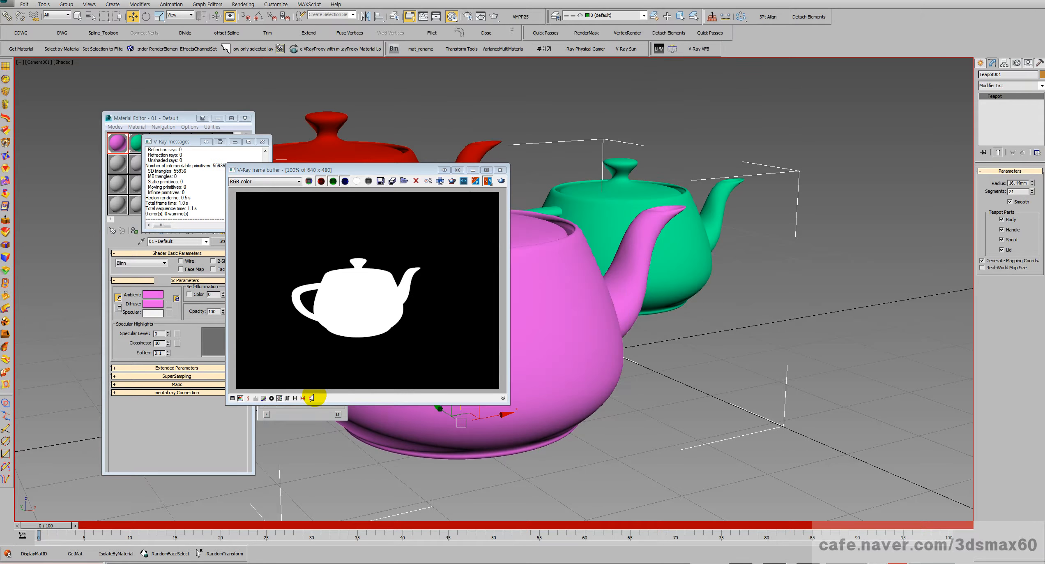
click(499, 170)
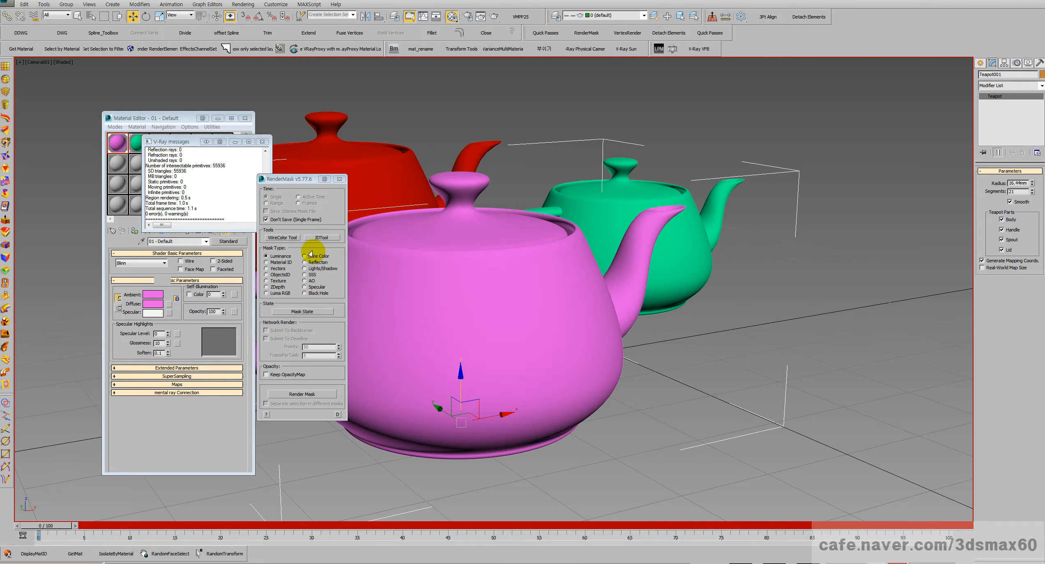
Step: Turn off Don't Save (Single Frame) in RenderMask and set the render setup's frame range to 0 to 20
click(297, 219)
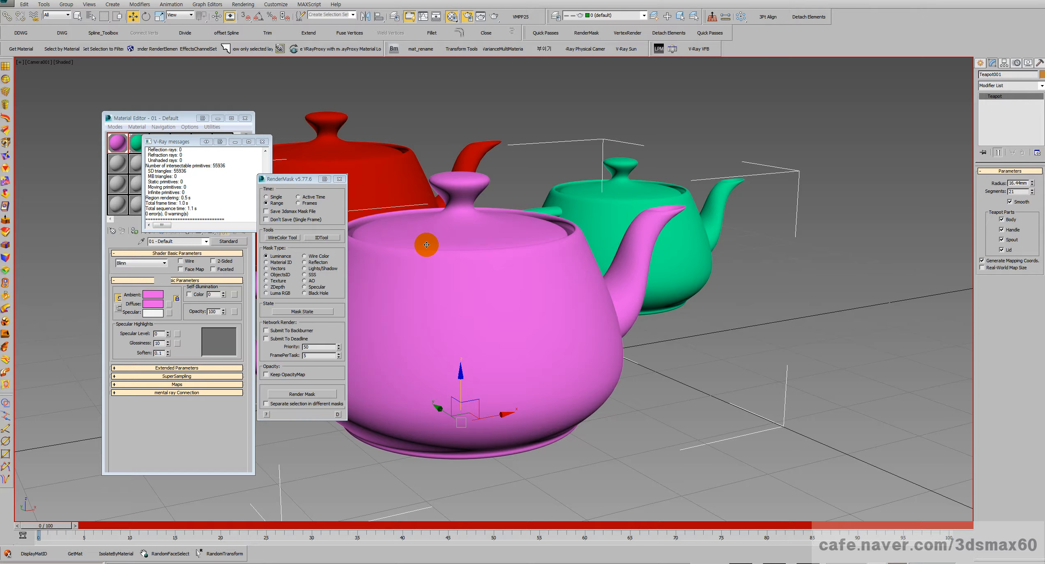
key(F10)
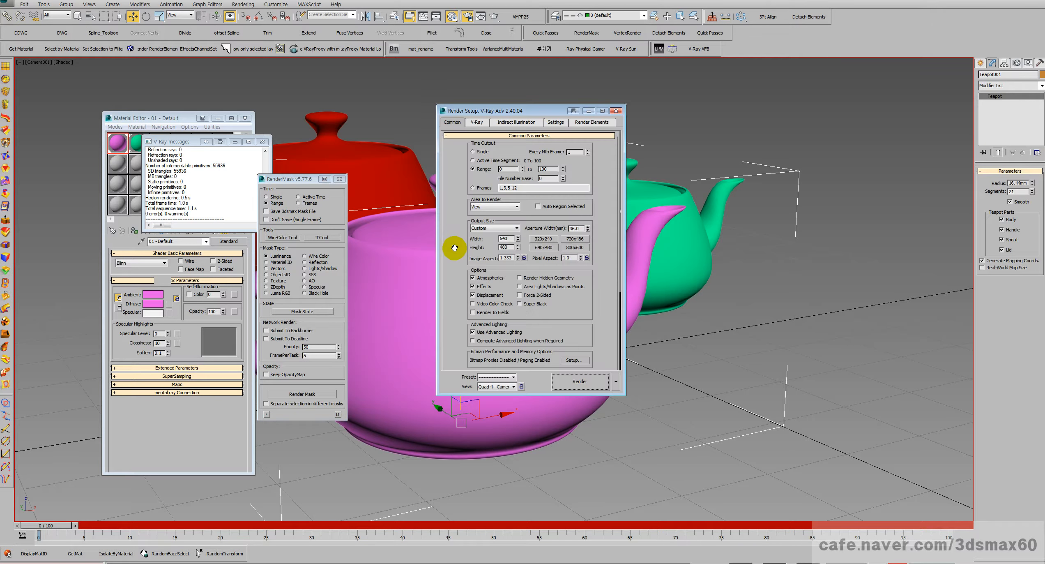
double_click(544, 169)
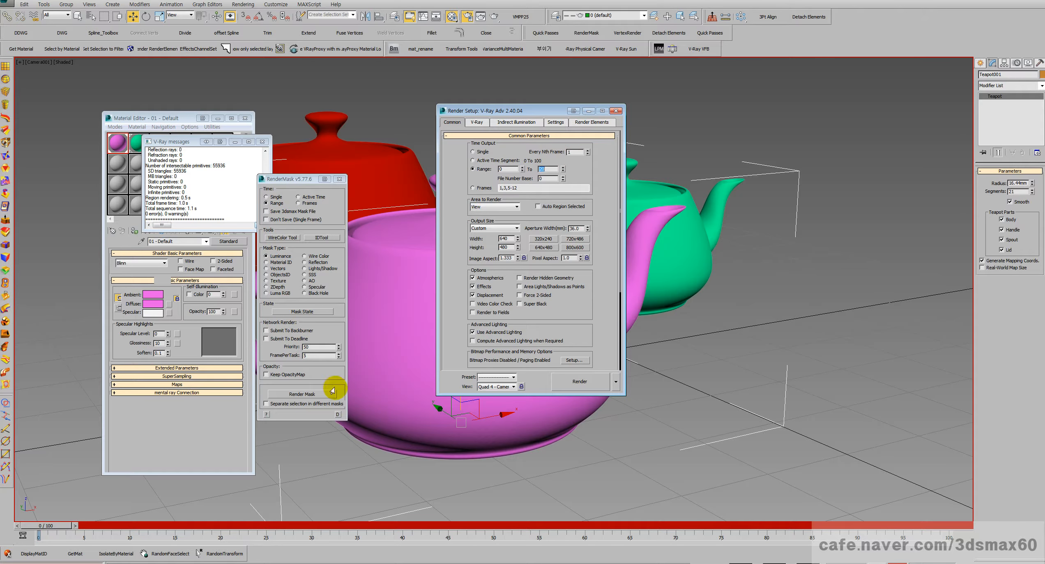
Step: Render the pink teapot's mask sequence to a TGA file named mask, cancel the rendering partway, and close the frame buffer
click(304, 393)
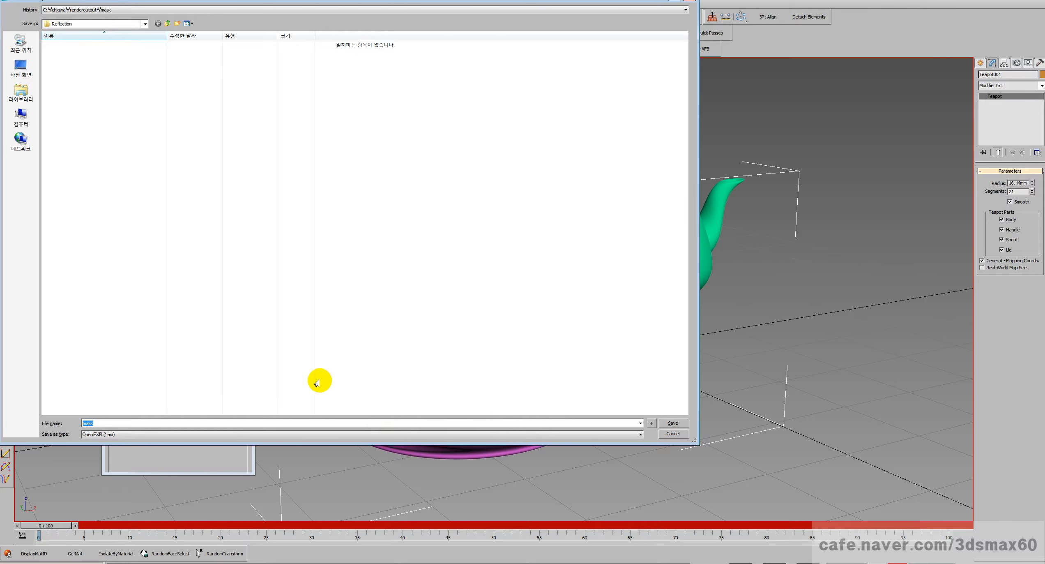
click(125, 434)
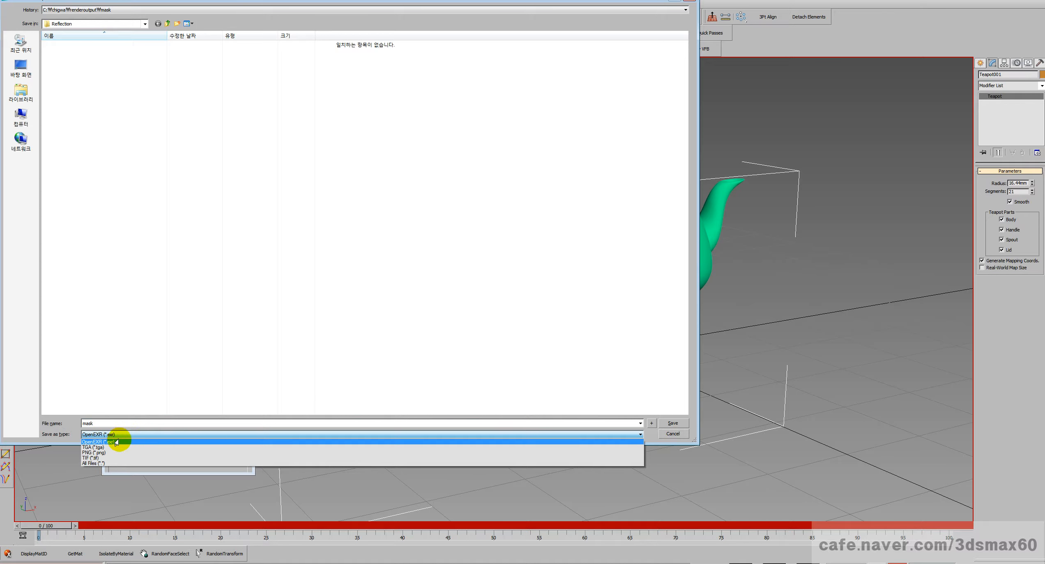
click(112, 447)
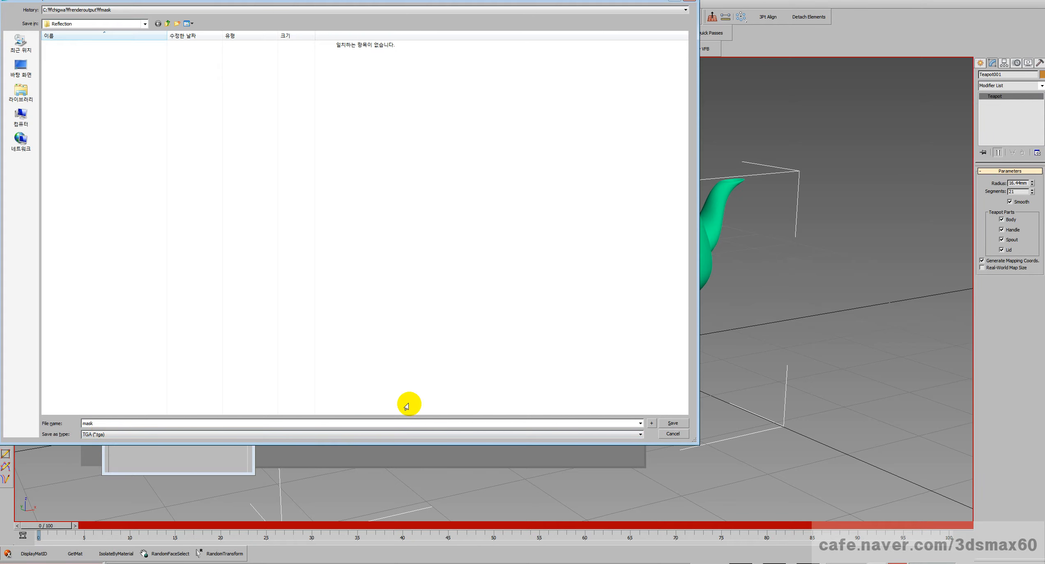
click(657, 423)
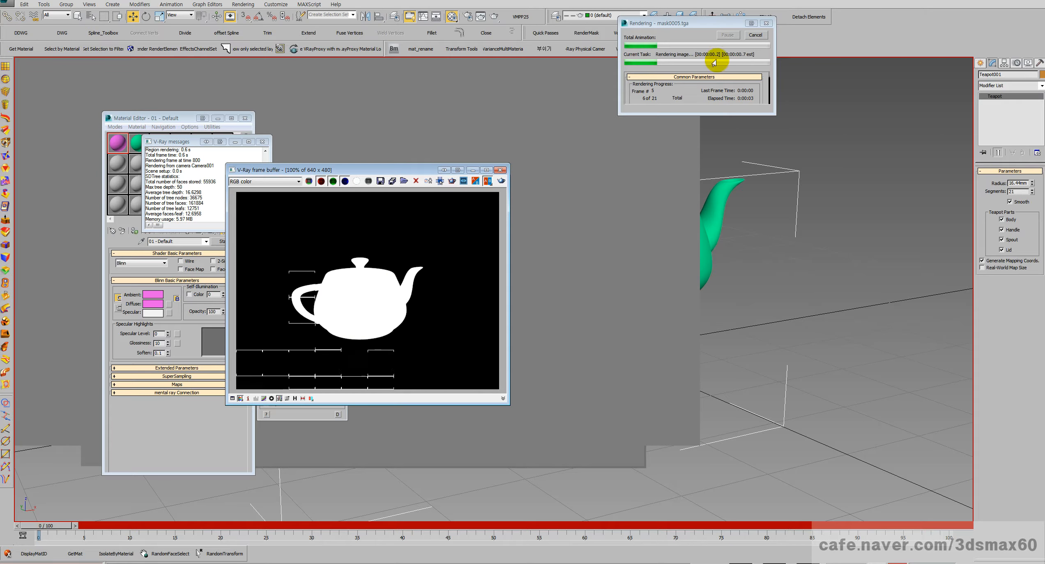
click(756, 35)
click(500, 169)
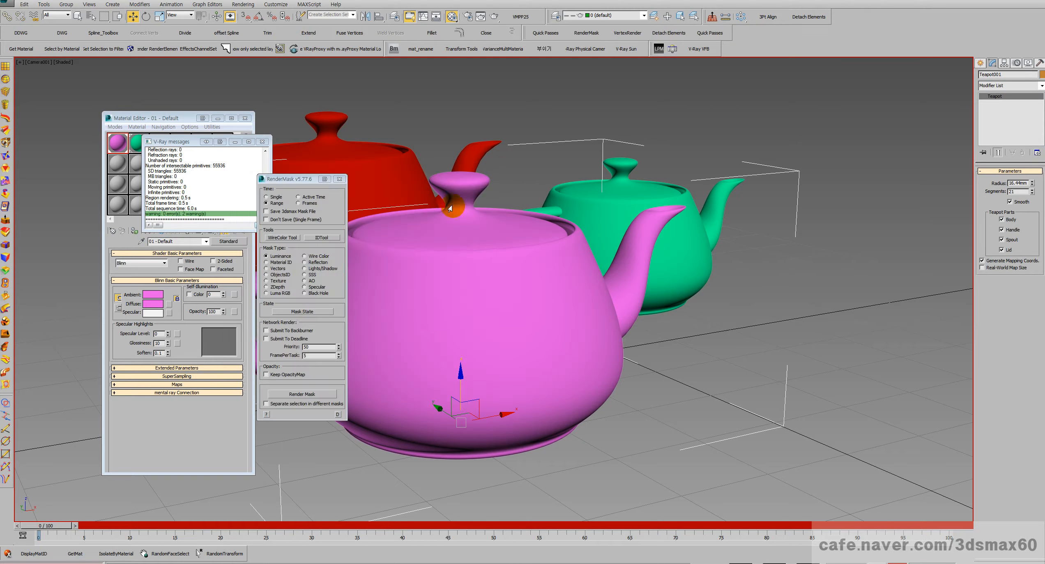
Step: Close the RenderMask, V-Ray messages and Material Editor windows, picking the teapots in turn
click(339, 179)
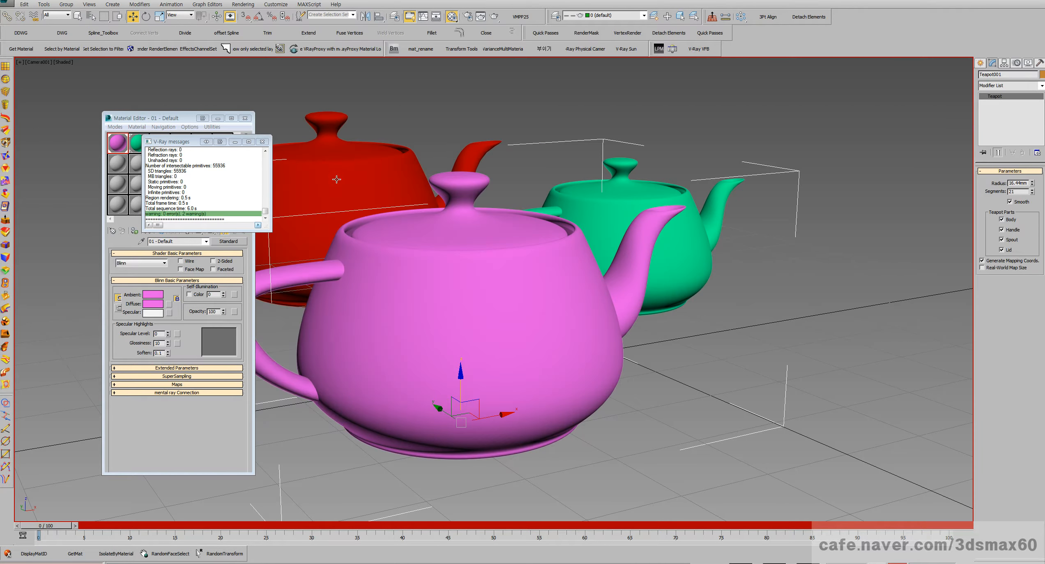
click(336, 190)
click(577, 208)
click(493, 284)
click(260, 141)
click(244, 119)
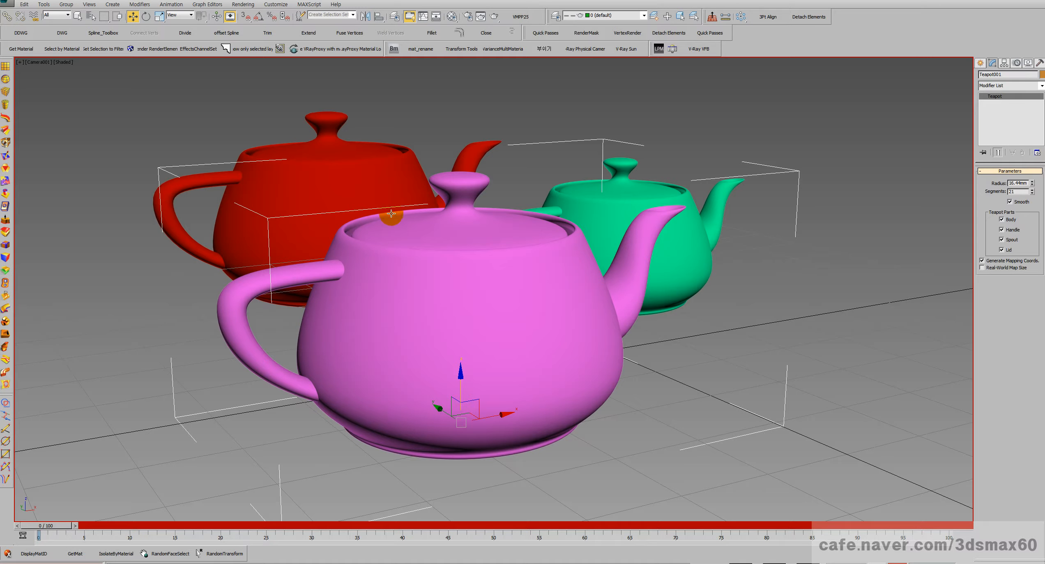
Step: Select the green teapot, open the render setup, and move its window clear of the pink teapot's body
click(383, 183)
click(629, 196)
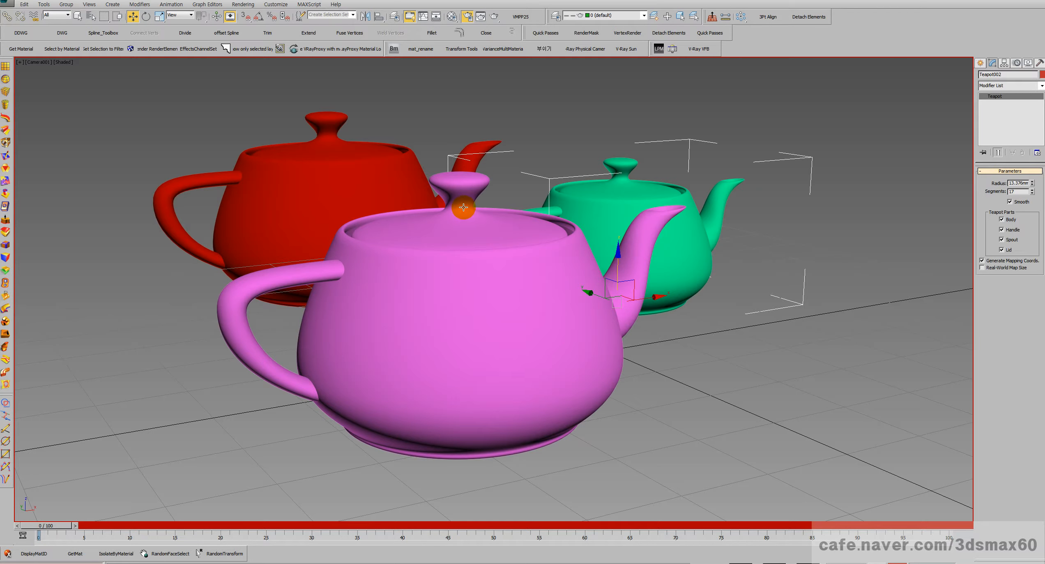
key(F10)
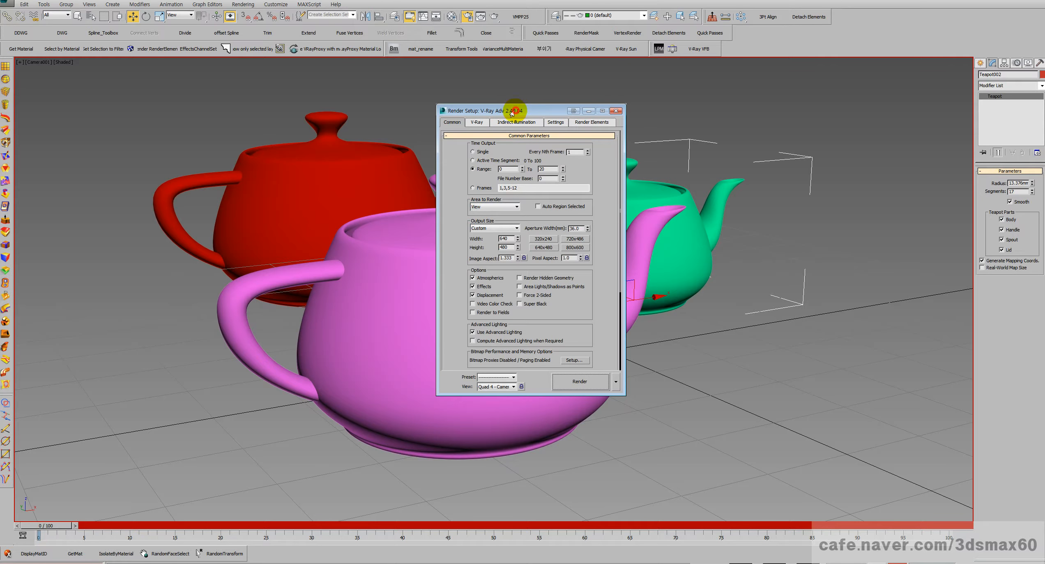
drag(511, 112, 125, 133)
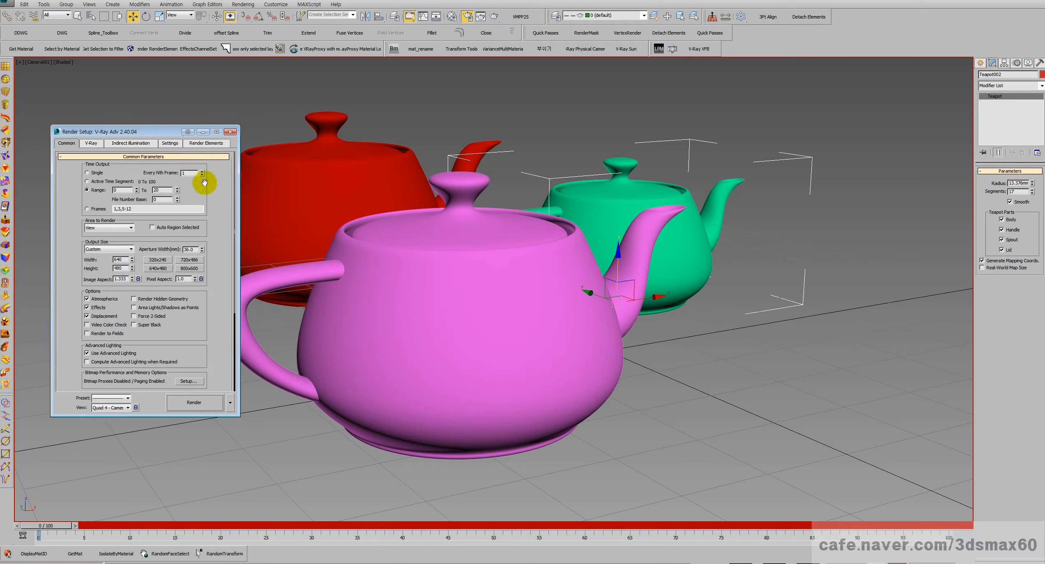
right_click(377, 228)
click(394, 237)
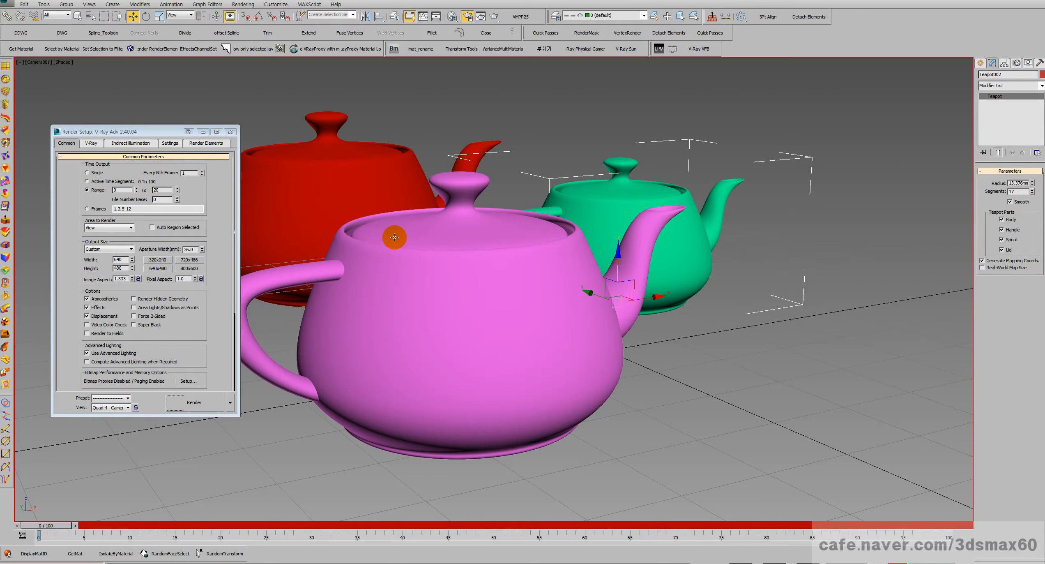
Step: Open the Material Editor and set the 04 - Default material's diffuse color to pure red (255, 0, 0)
key(m)
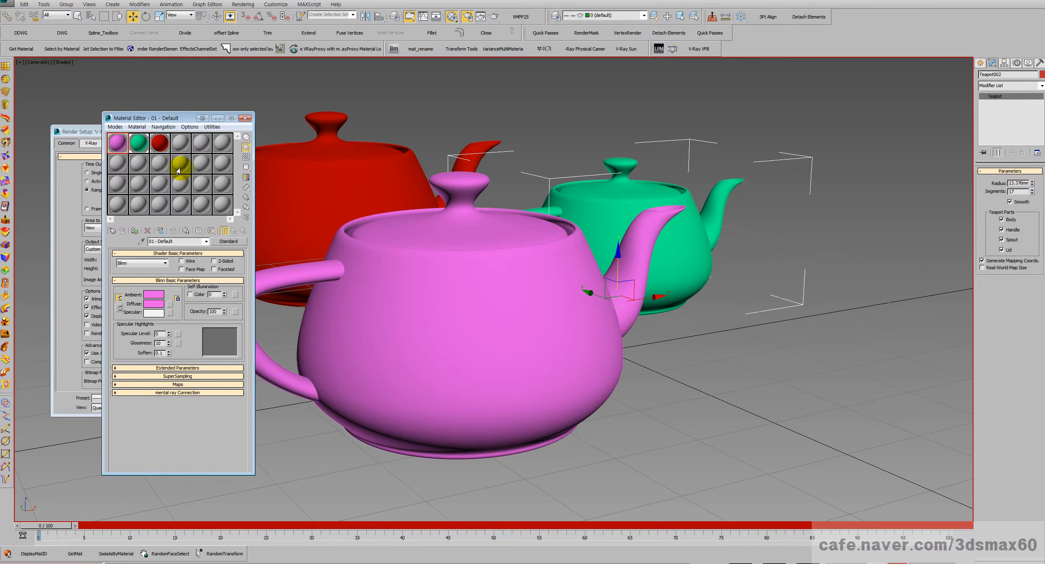
click(211, 229)
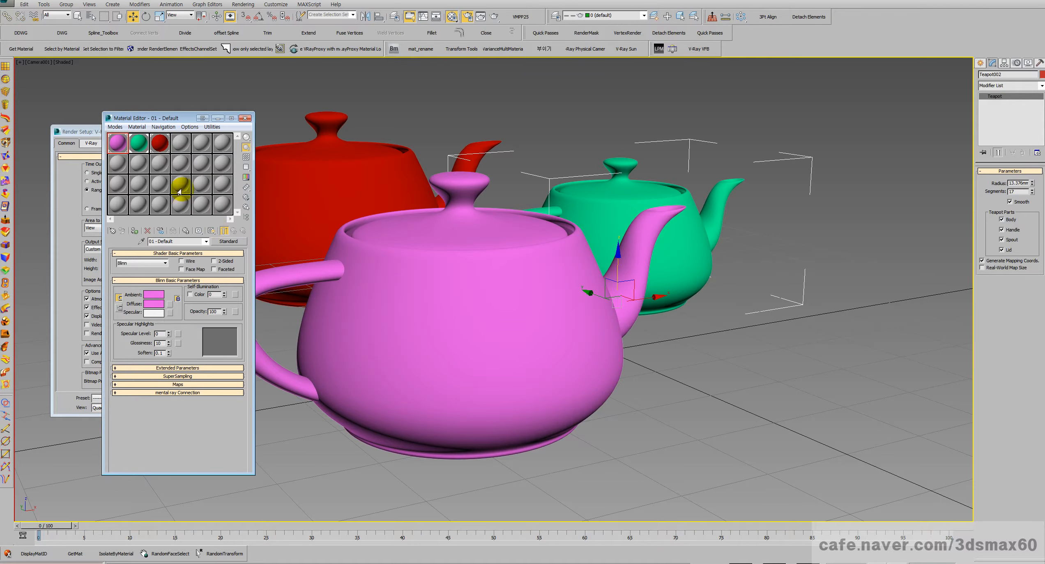
click(177, 147)
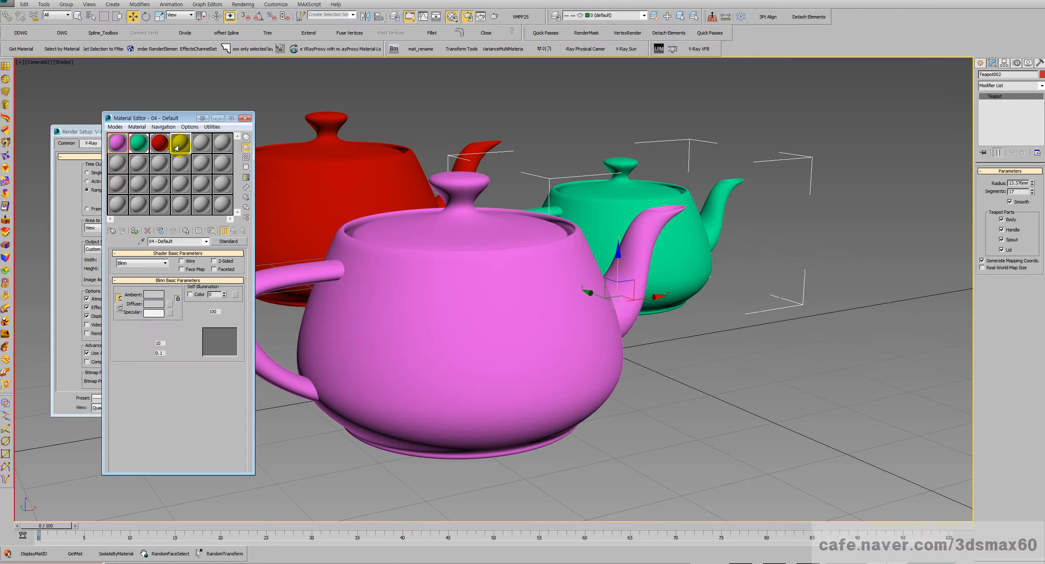
click(154, 304)
click(336, 202)
click(284, 180)
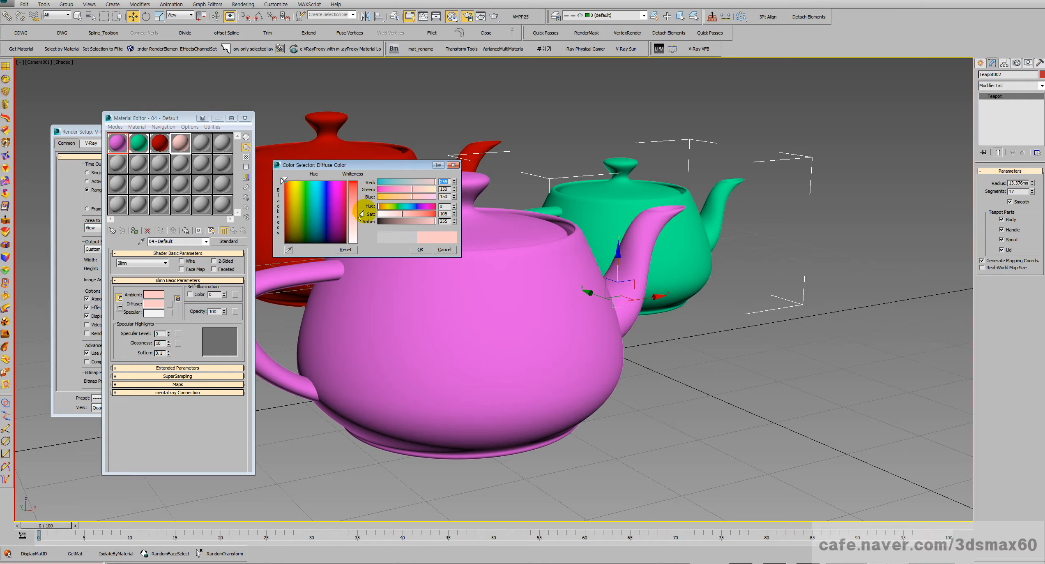
drag(359, 217, 358, 182)
click(419, 249)
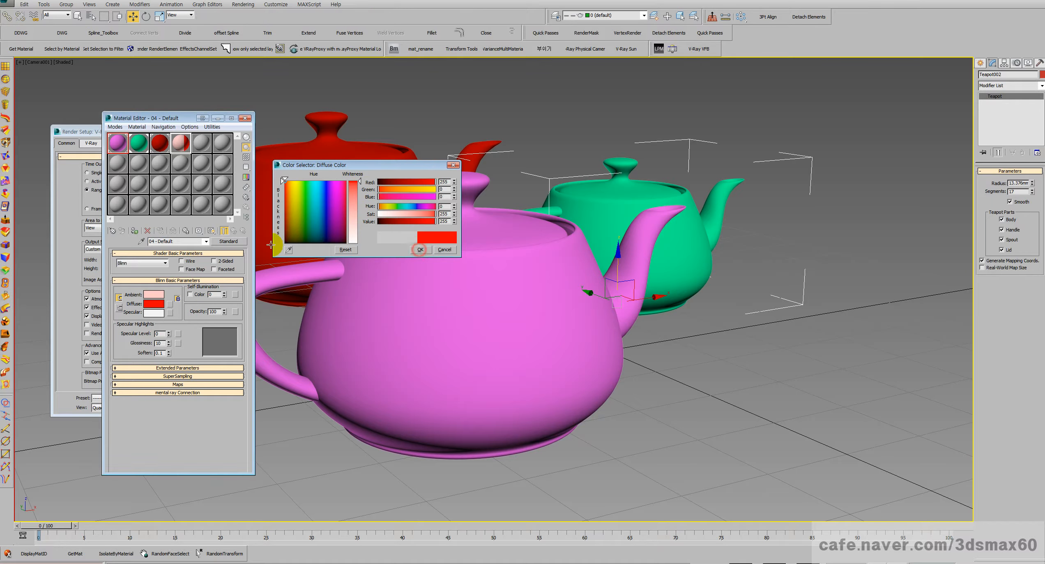
Step: Set the 04 - Default material's self-illumination to 100 and assign it to the red teapot
drag(222, 295, 224, 206)
drag(186, 143, 317, 167)
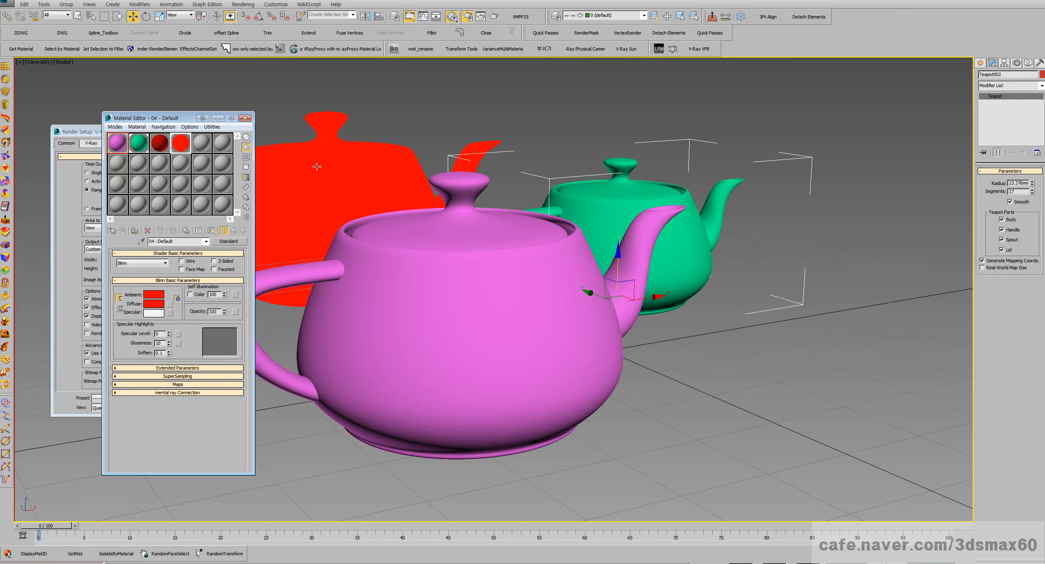
Step: Give the 05 - Default material a blue-violet diffuse color and self-illumination of 100, and assign it to the pink teapot
click(203, 144)
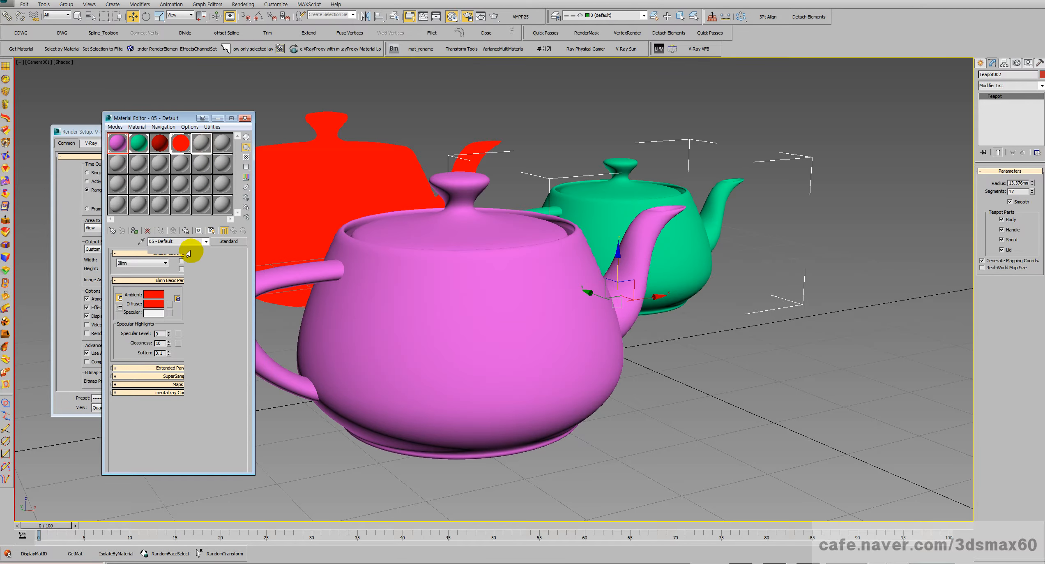
click(159, 303)
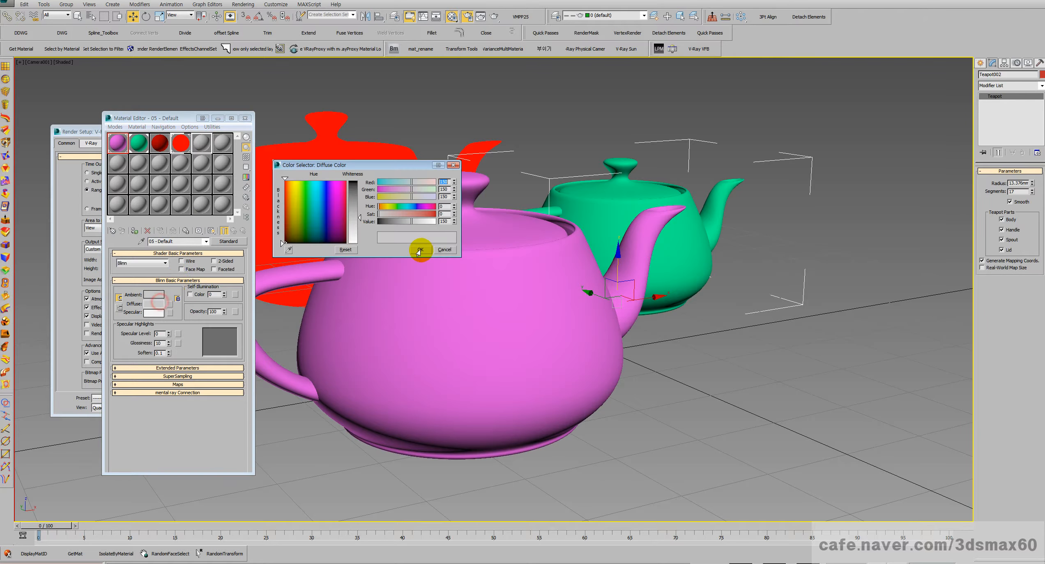
mouse_move(342, 203)
mouse_down()
mouse_move(324, 181)
mouse_move(359, 201)
mouse_move(358, 180)
mouse_up()
click(419, 249)
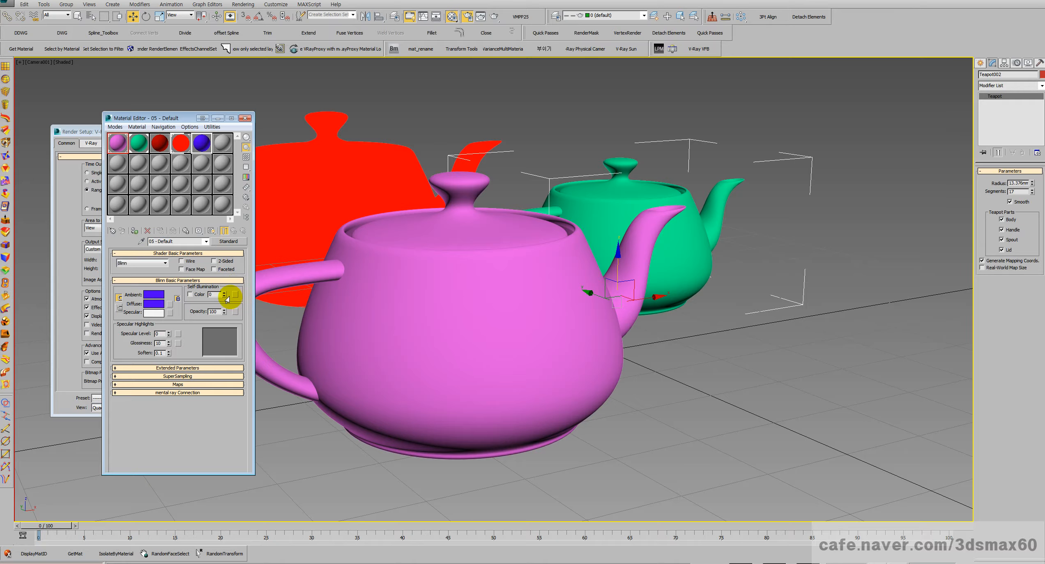
drag(224, 295, 226, 217)
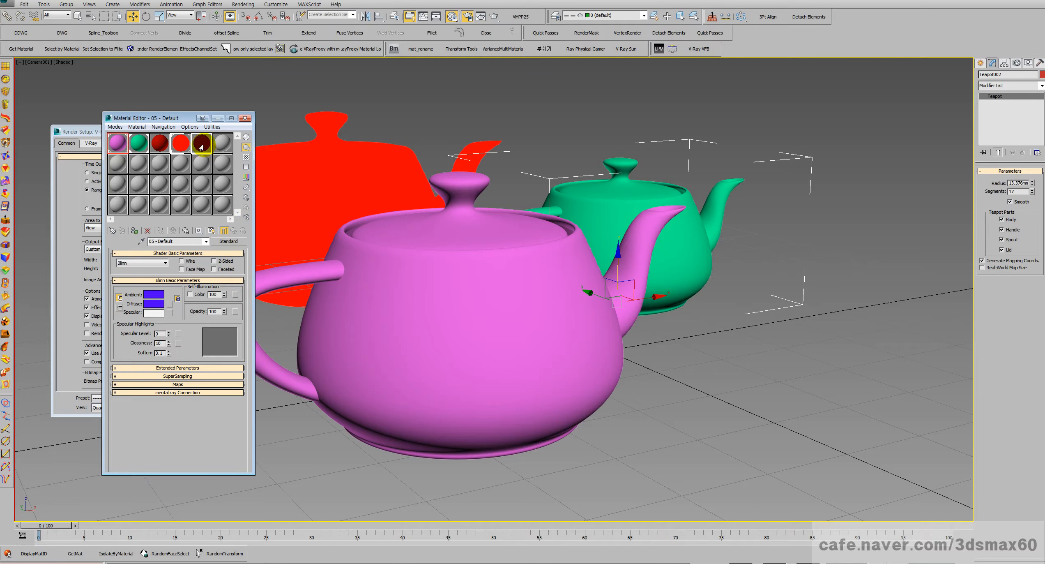
drag(202, 143, 401, 295)
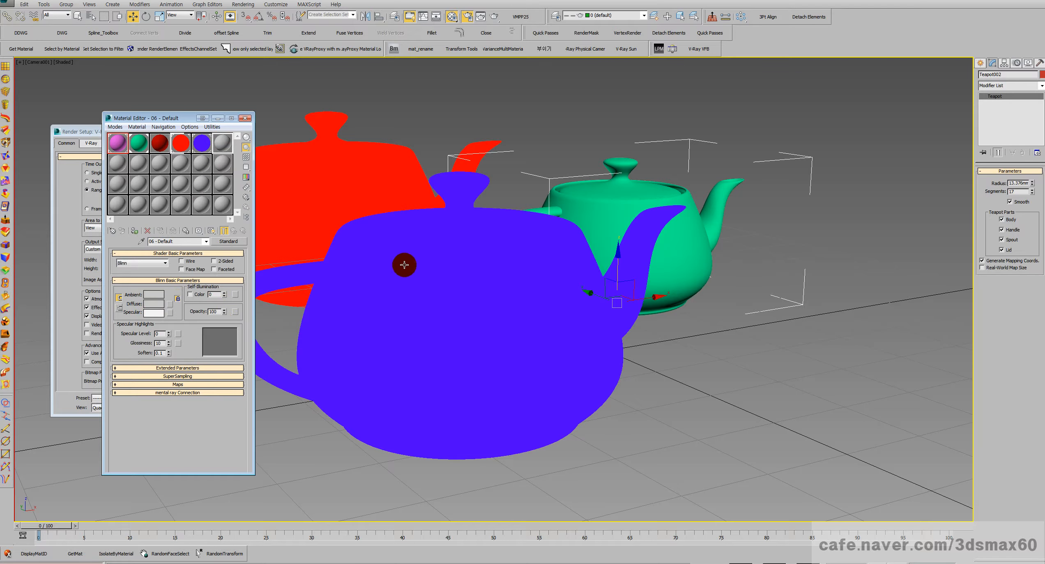
Step: Render the camera view with the flat-colored teapots, and close the V-Ray frame buffer and messages windows
key(shift+q)
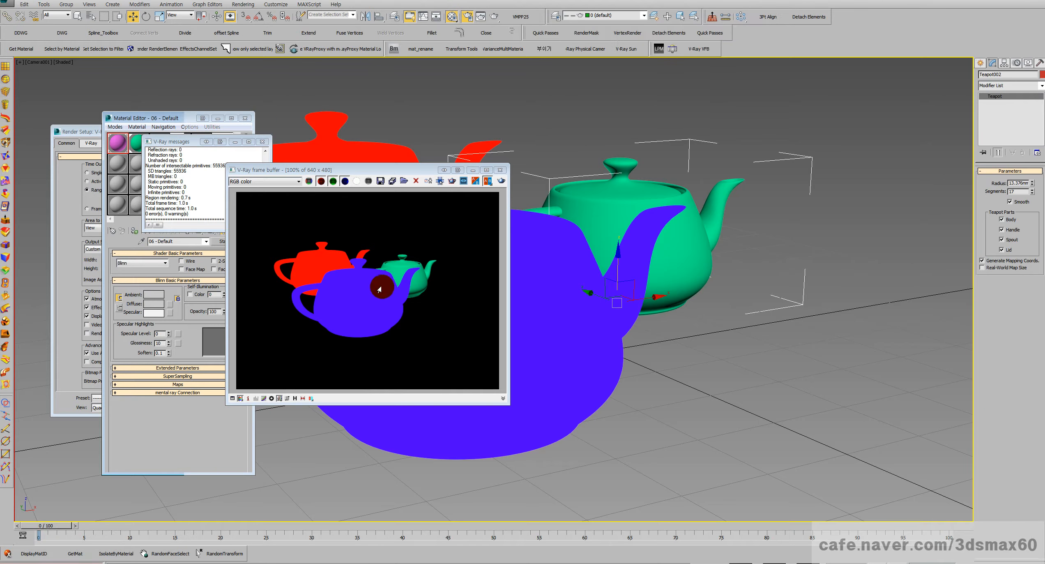
click(500, 170)
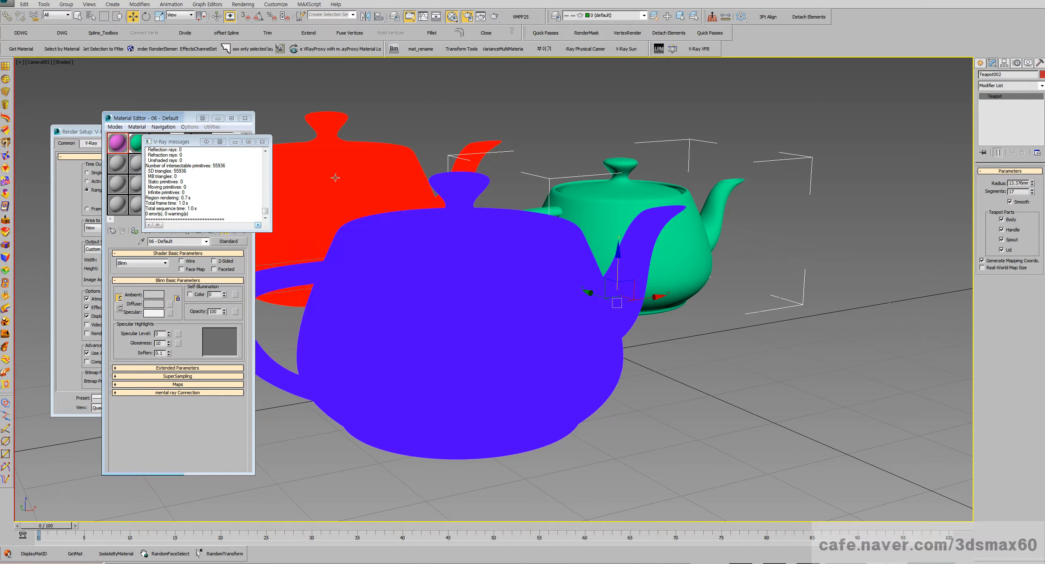
click(262, 141)
Step: Undo the flat material assignments on the front and red teapots, and pick the pink and green teapots in turn
drag(430, 245, 430, 245)
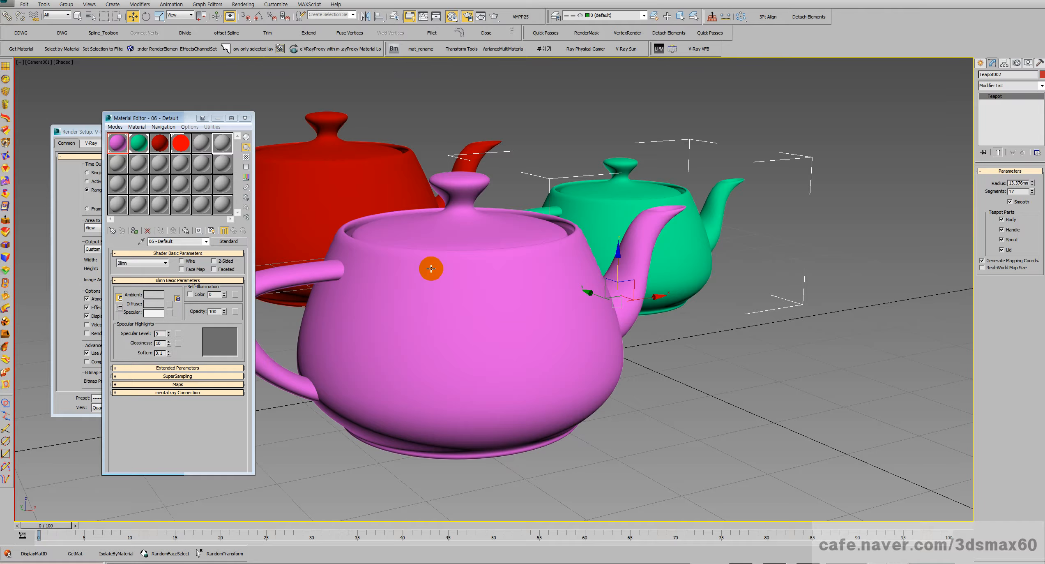
click(434, 259)
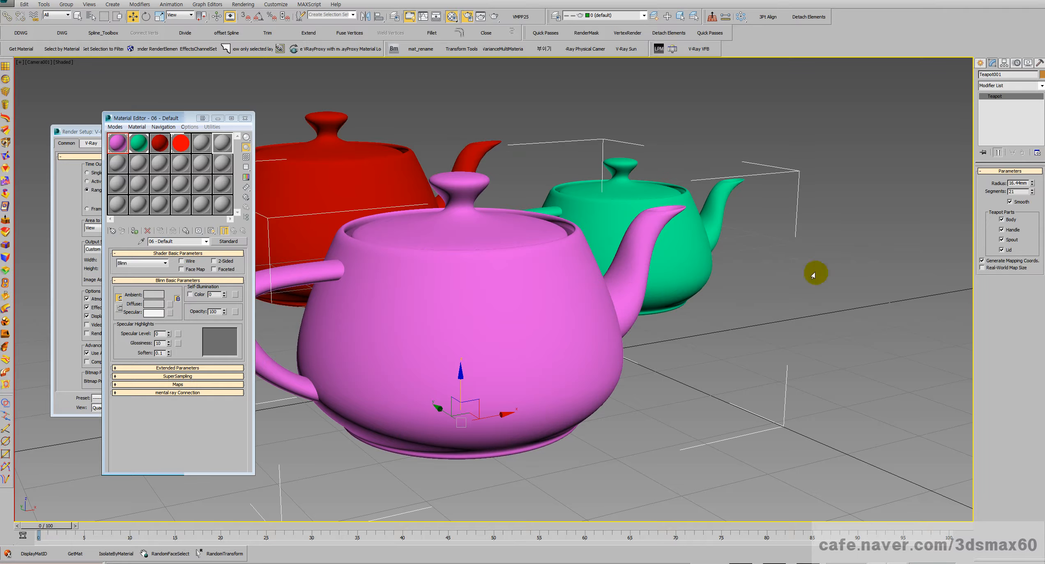
click(610, 226)
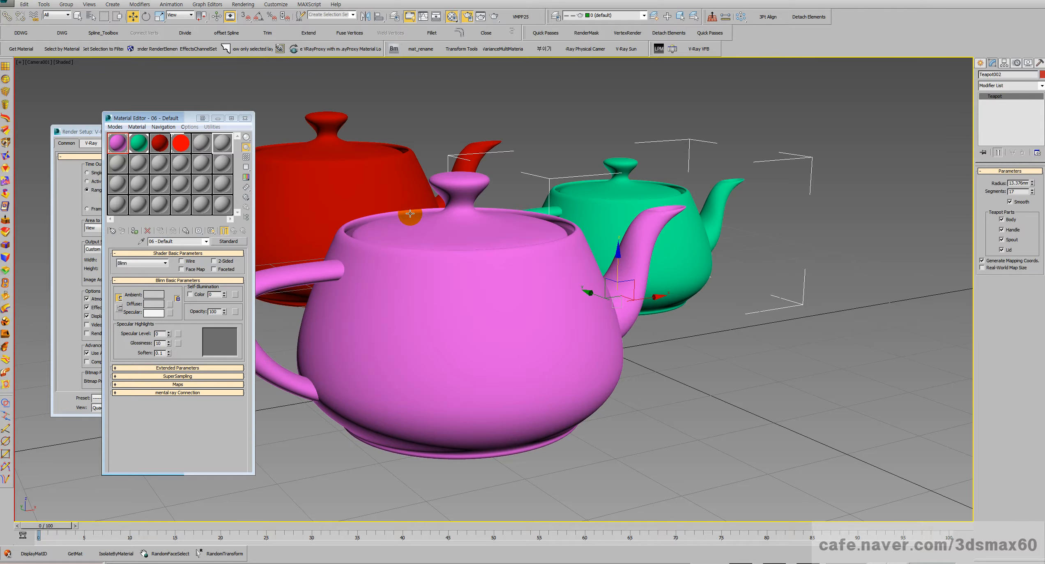
click(458, 282)
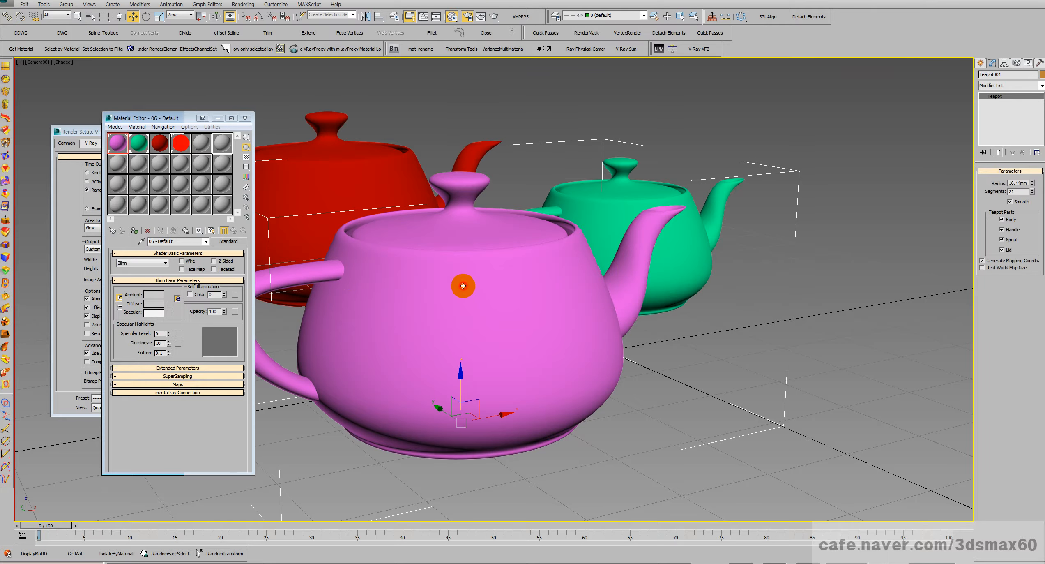
click(602, 200)
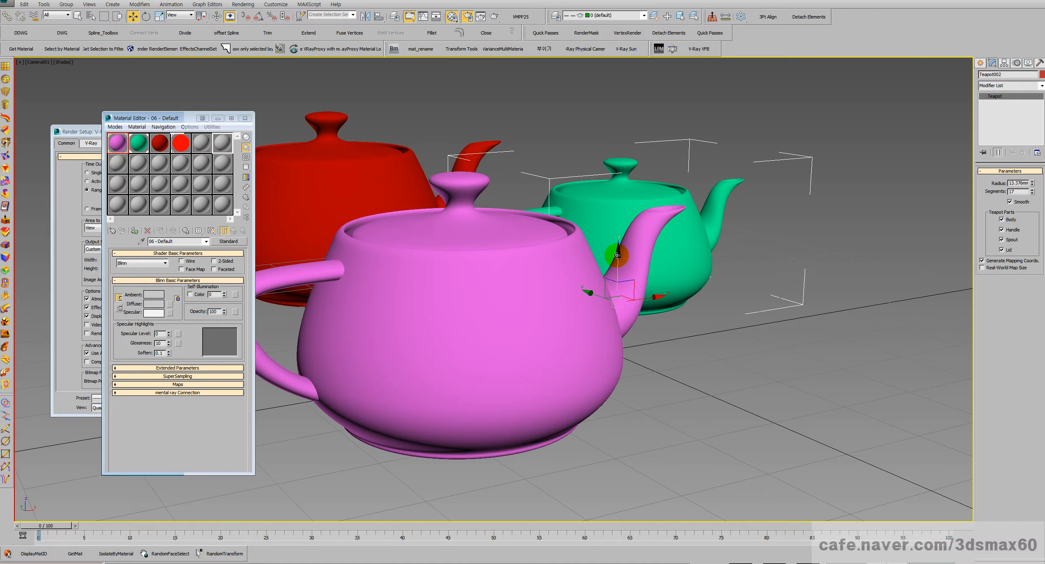
click(485, 274)
click(408, 239)
Step: Select the pink teapot, examine the G-Buffer object ID in its object properties, and cancel the dialog
click(417, 258)
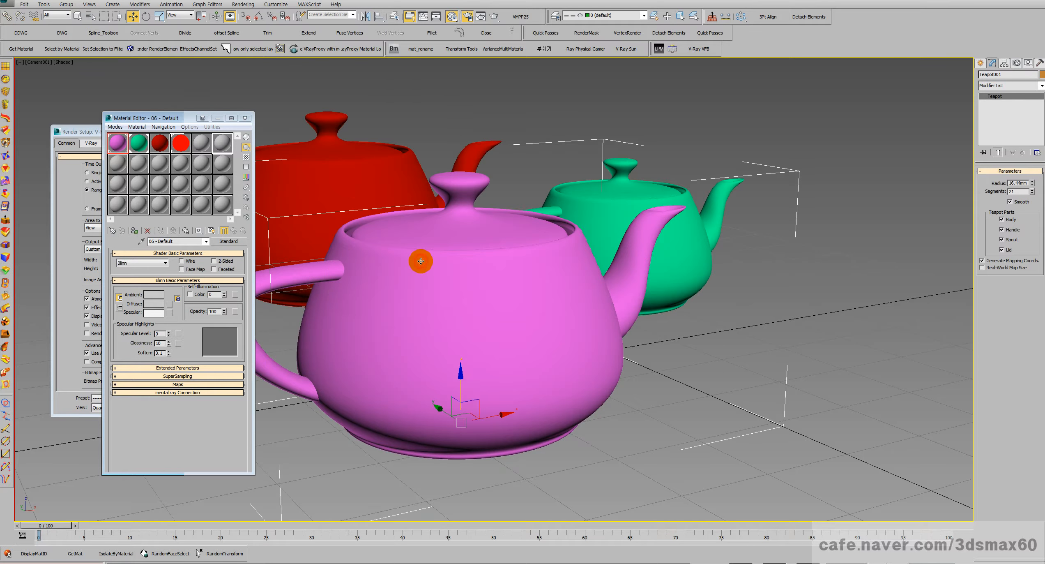
right_click(415, 257)
click(442, 335)
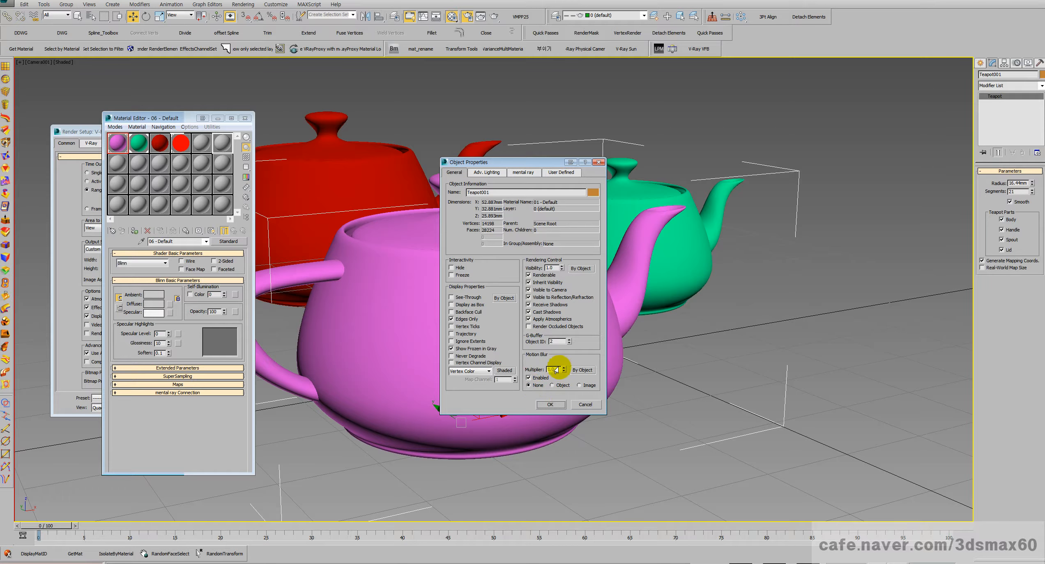
double_click(555, 341)
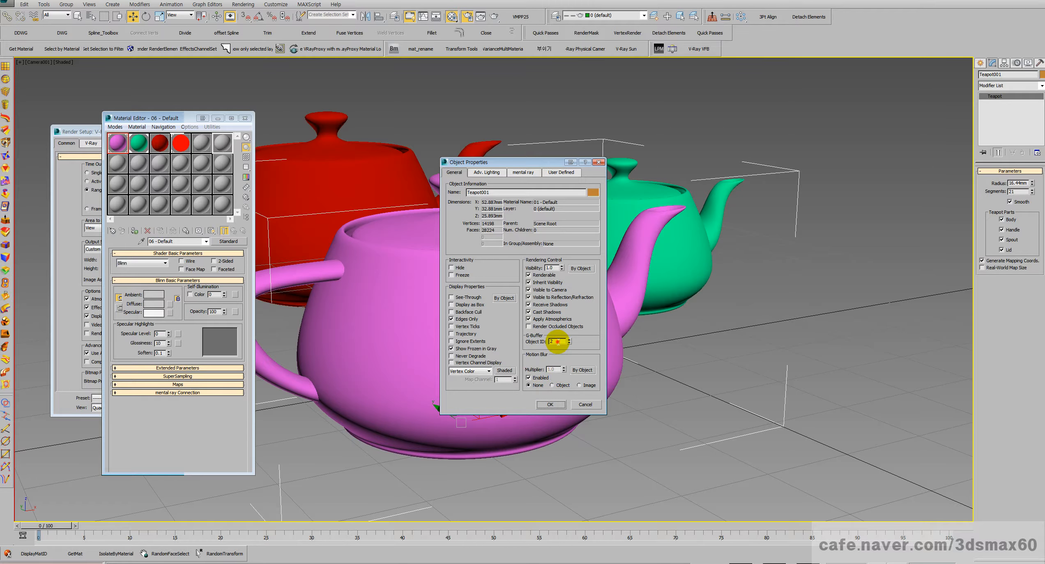
click(586, 404)
middle_drag(551, 387, 573, 381)
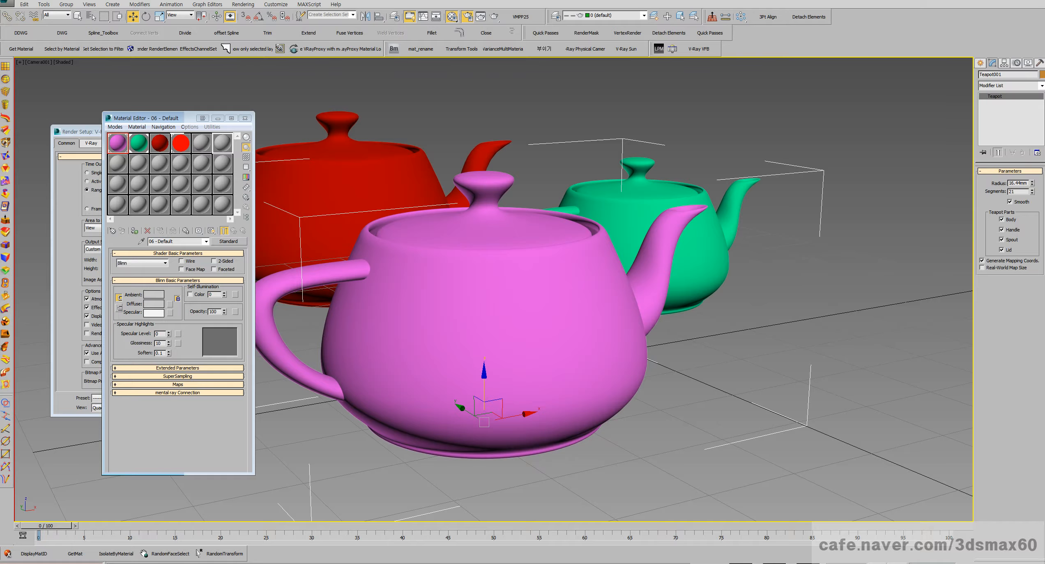
drag(0, 12, 329, 43)
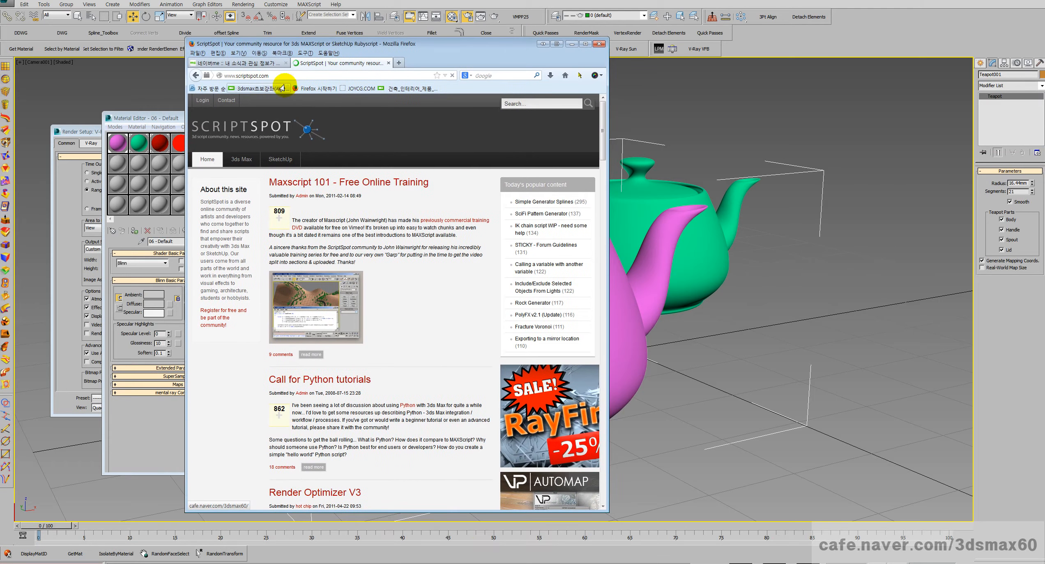
click(245, 77)
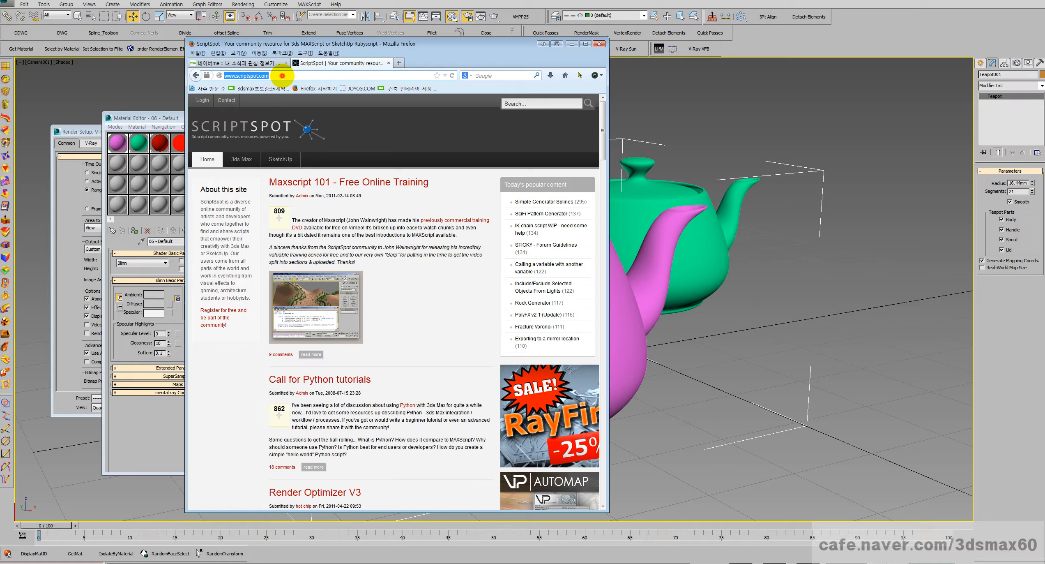
click(281, 76)
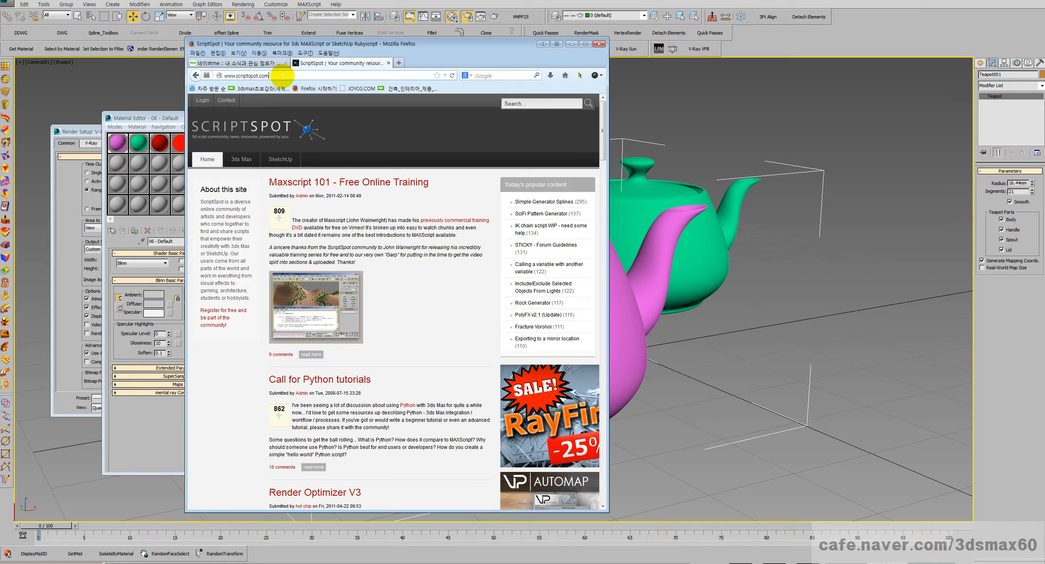
click(243, 161)
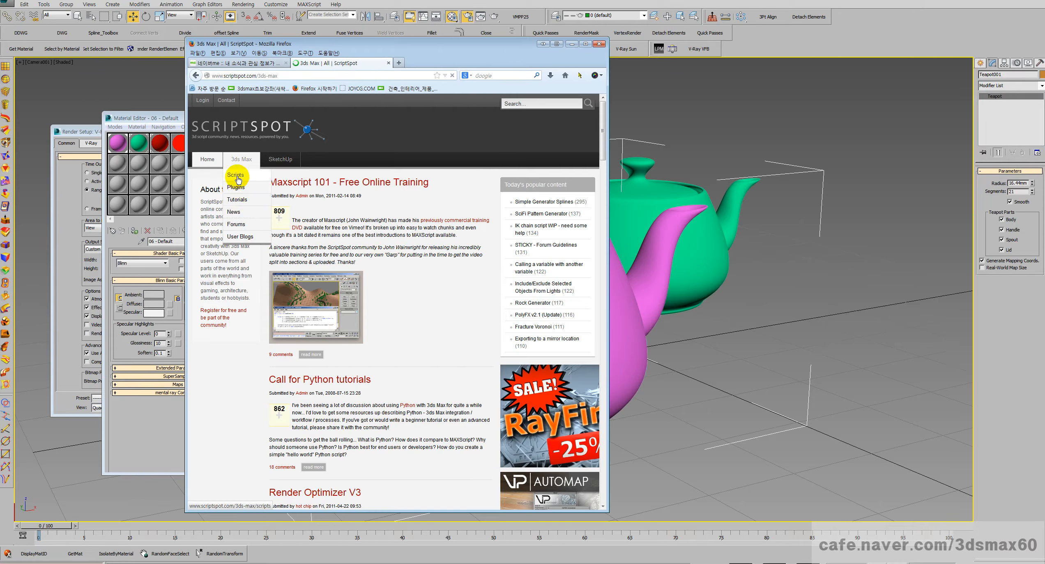
scroll(337, 267, down, 6)
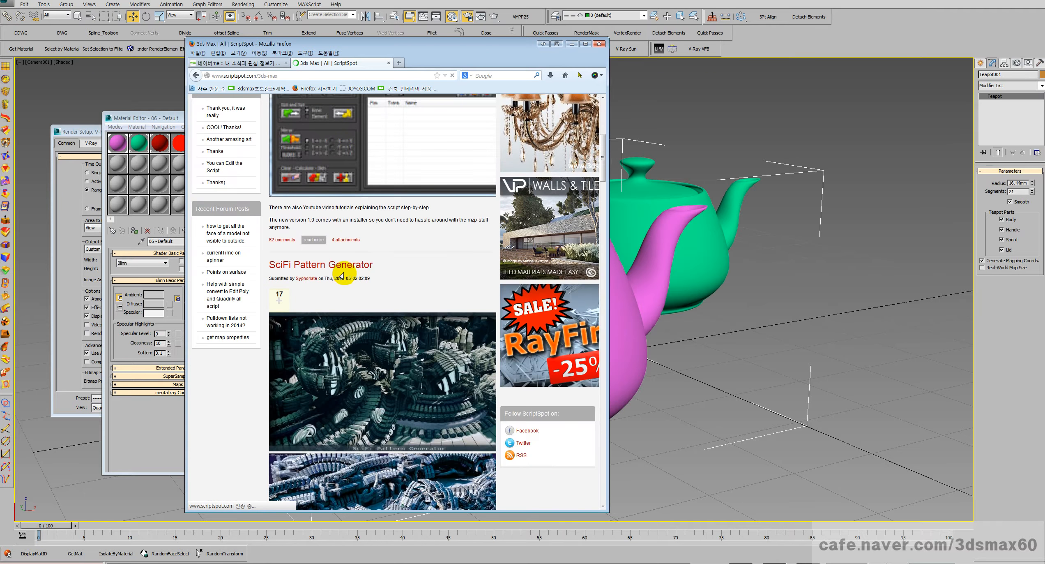
scroll(350, 264, up, 6)
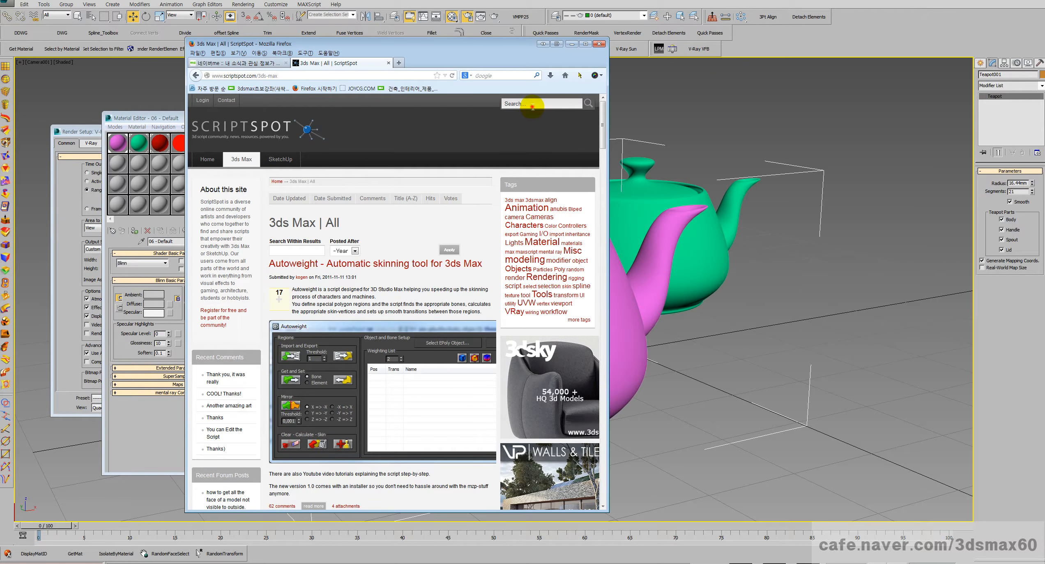
Step: Search ScriptSpot for "rendermask" and open the RenderMask script page
click(532, 104)
text(rendermask)
key(Return)
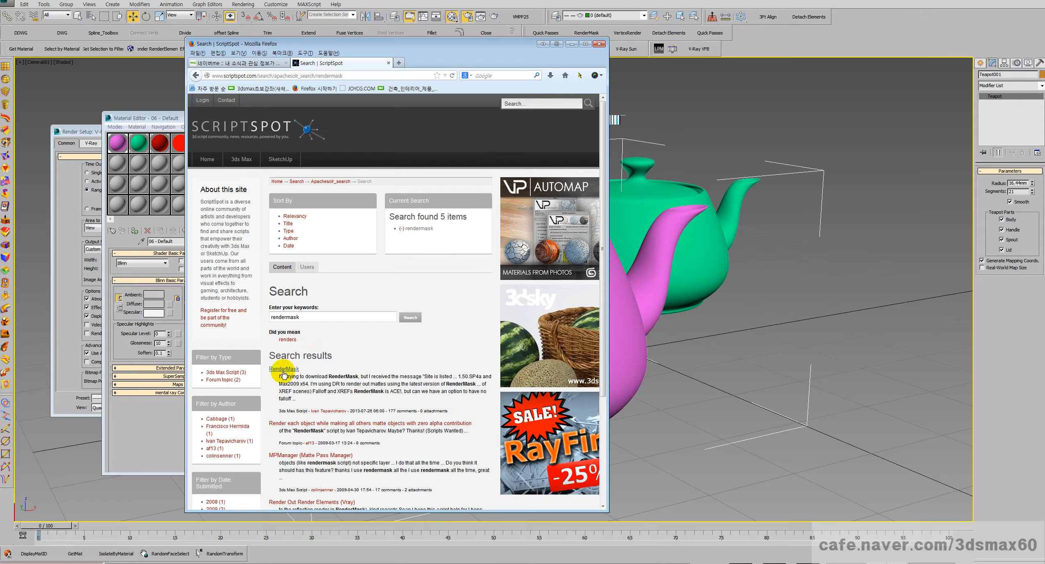
click(290, 368)
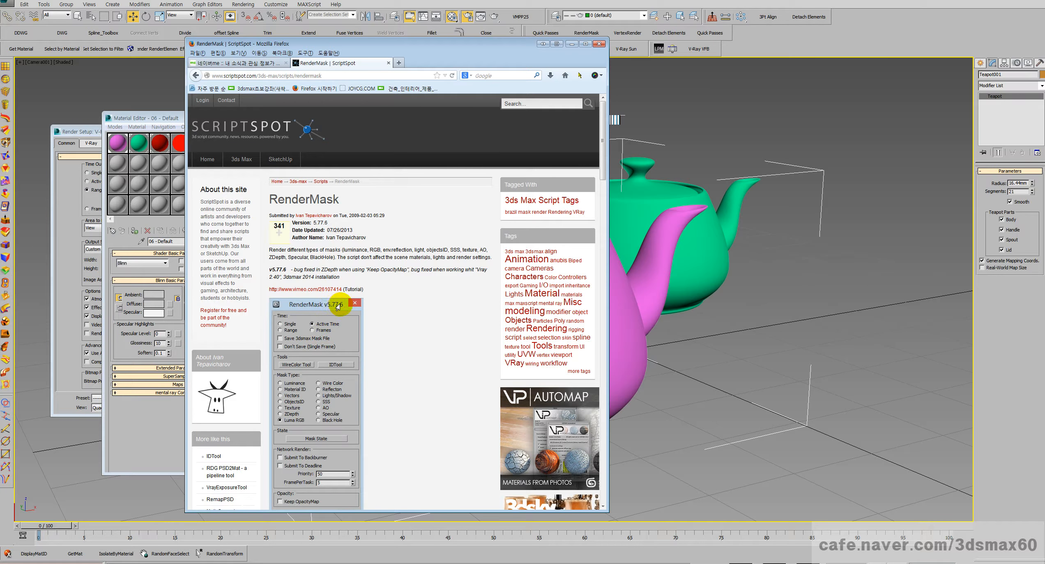
Step: Follow the RenderMask page's download URL to the author's scripts page, request the RenderMask download, and cancel saving render_mask.exe
scroll(339, 306, down, 20)
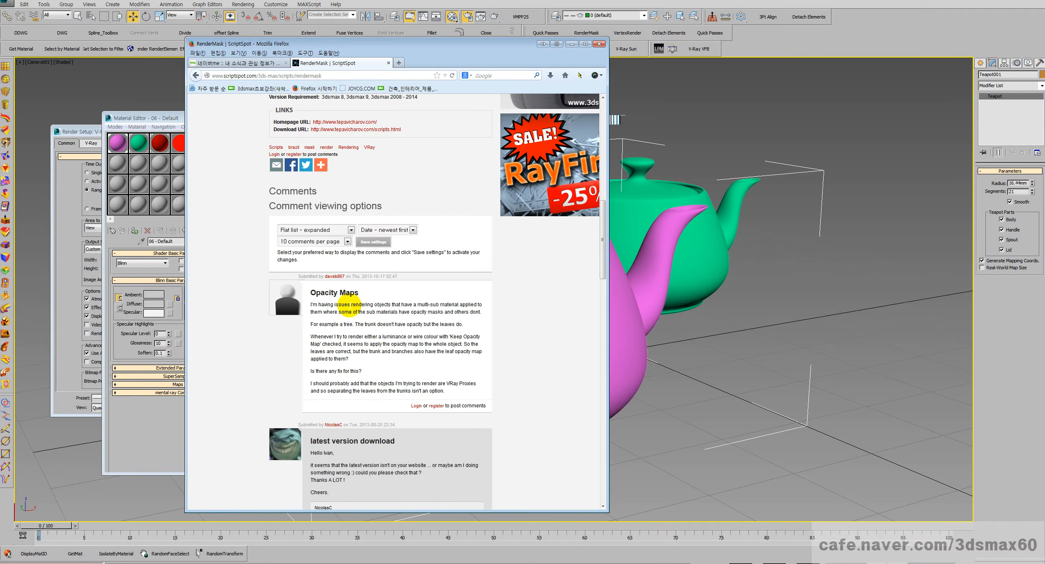
scroll(349, 306, up, 20)
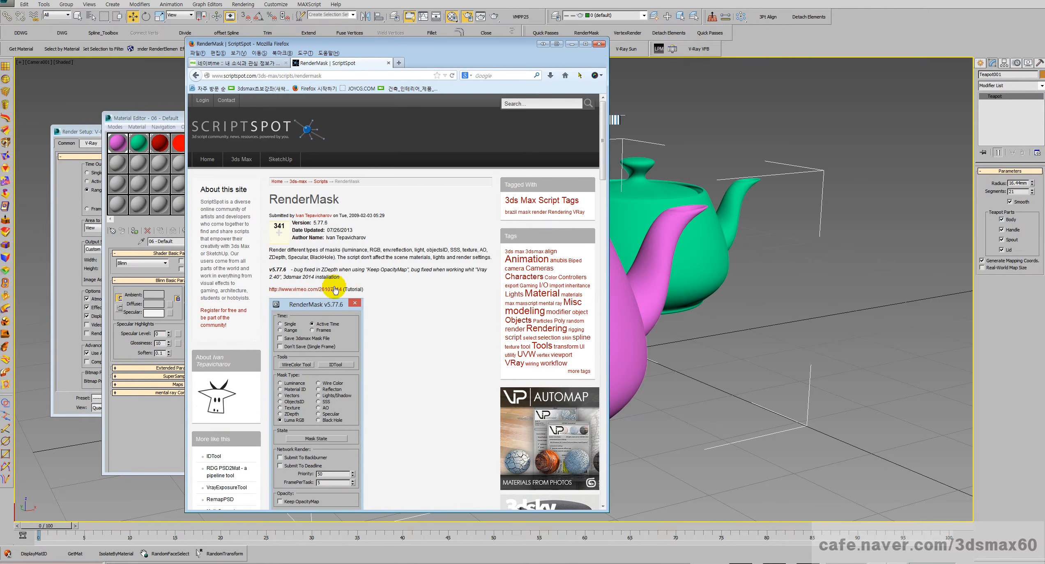
scroll(337, 295, down, 20)
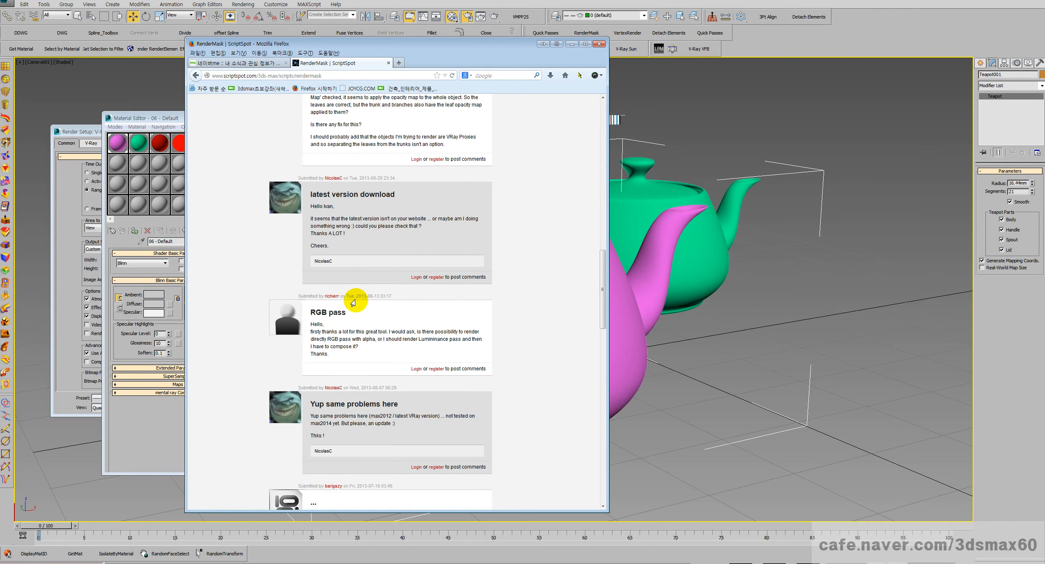
scroll(353, 303, up, 10)
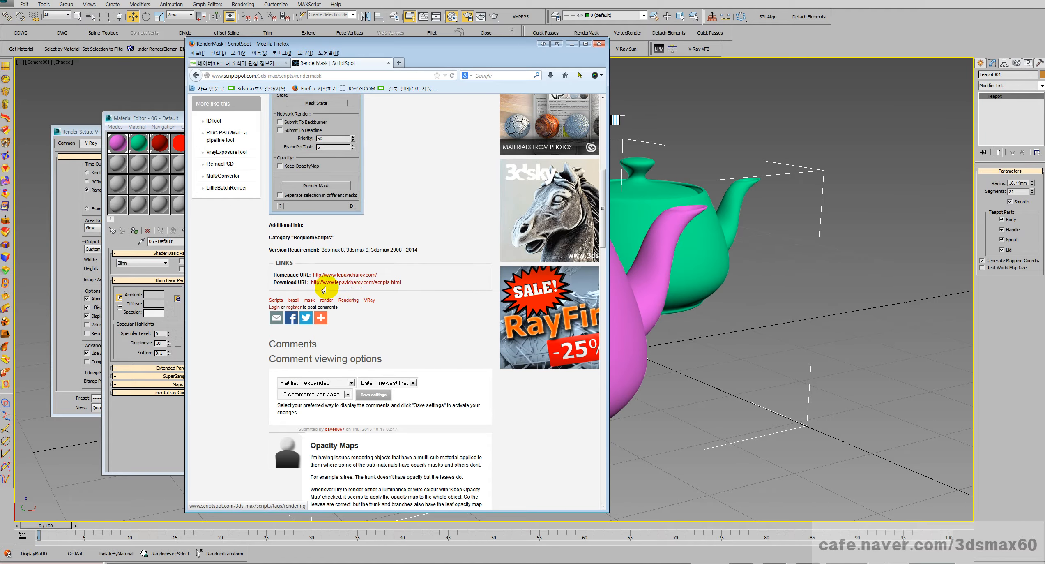
click(338, 282)
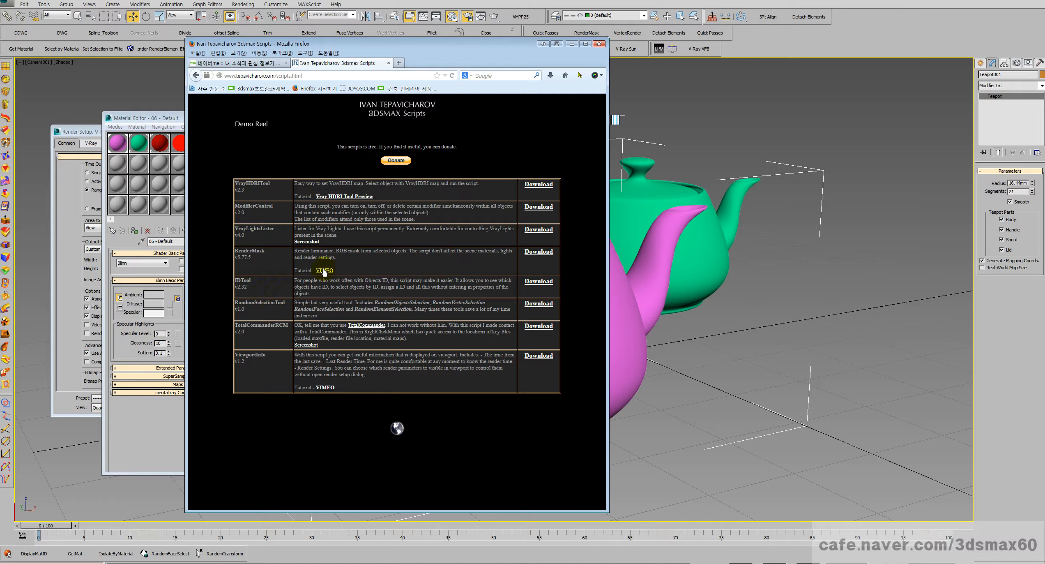
click(543, 252)
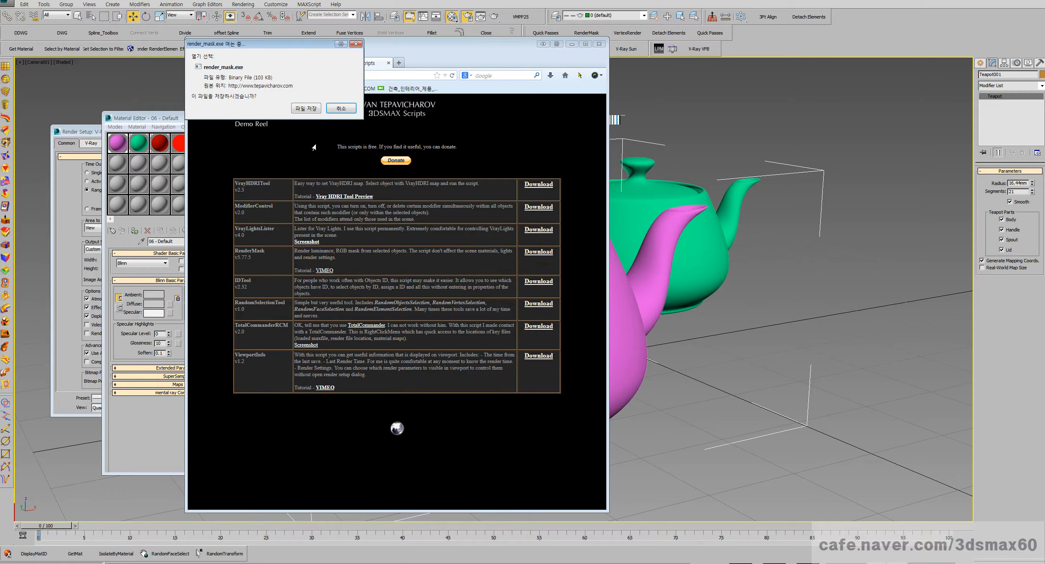
click(341, 108)
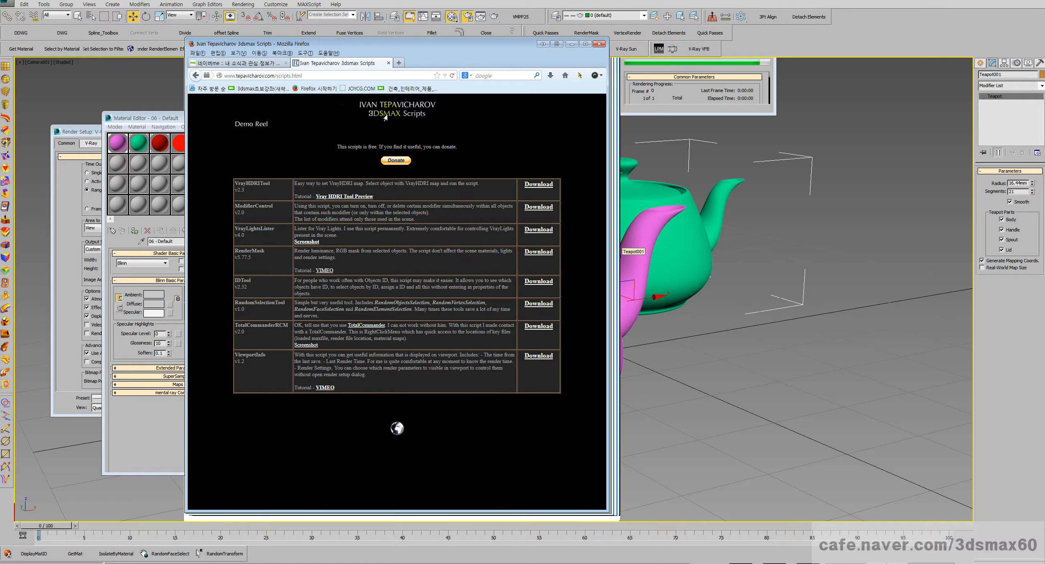
Step: In 3ds Max, look up the RenderMask action in the RequiemScripts category of the toolbar customization dialog, and close the dialog
click(303, 5)
mouse_move(274, 5)
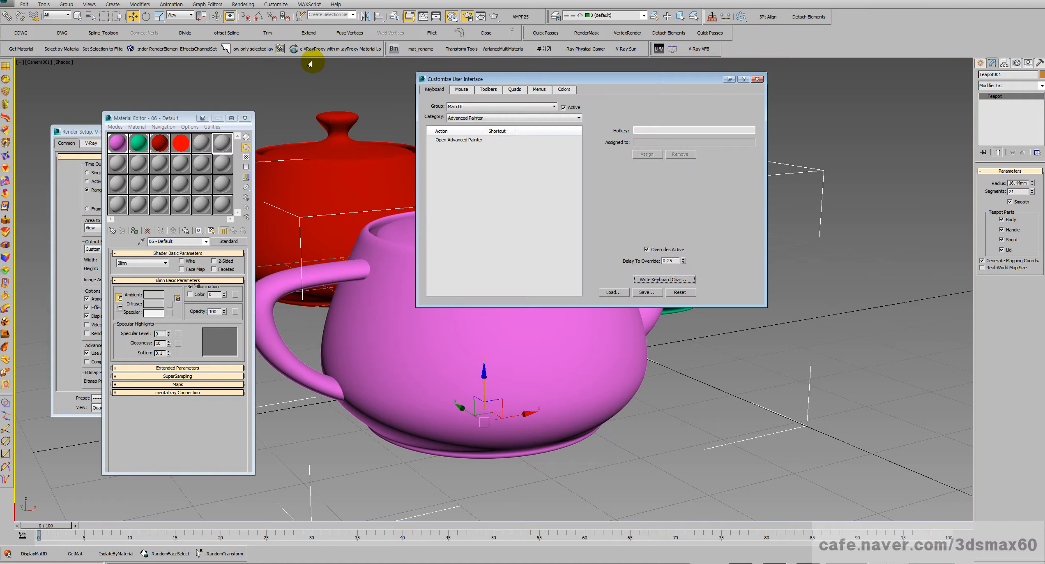
click(493, 90)
click(490, 118)
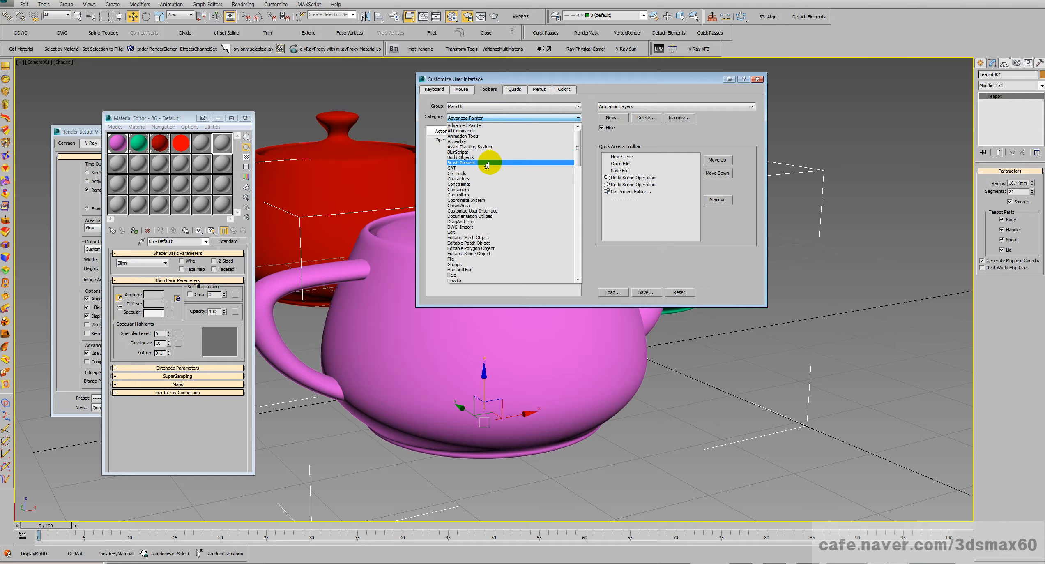
scroll(479, 205, down, 7)
scroll(480, 218, down, 10)
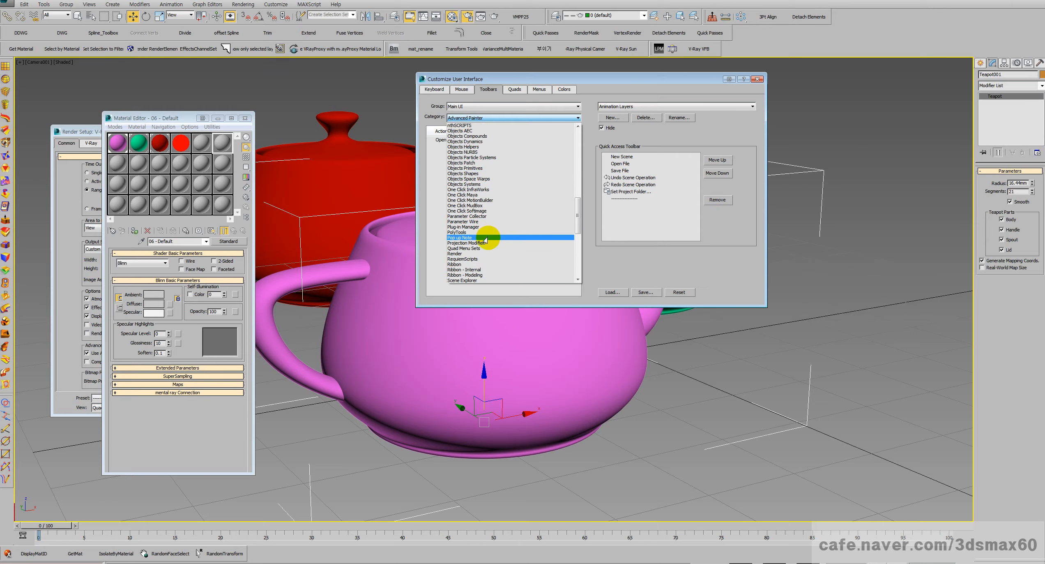
click(478, 258)
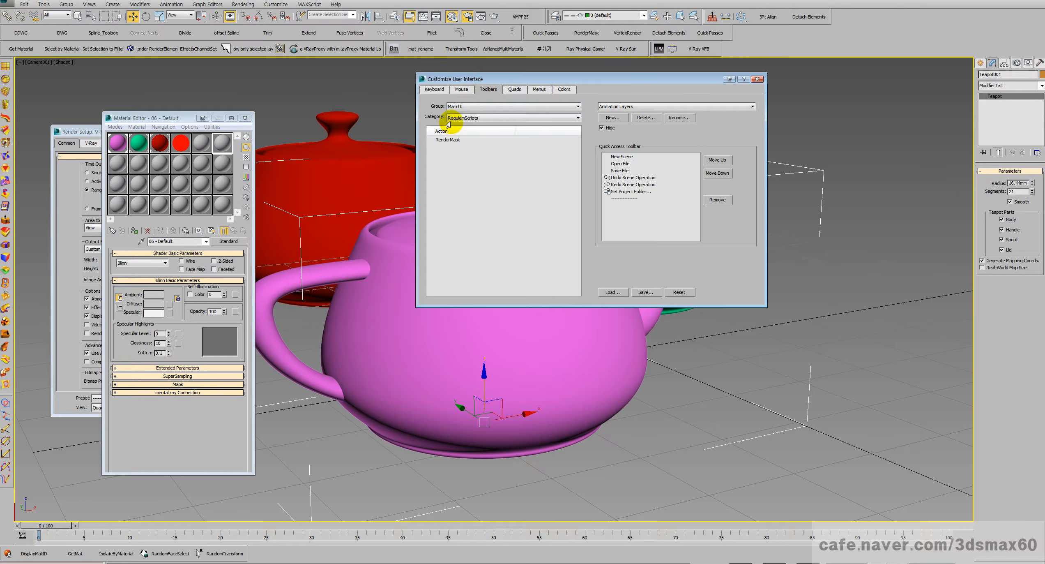
drag(448, 140, 488, 140)
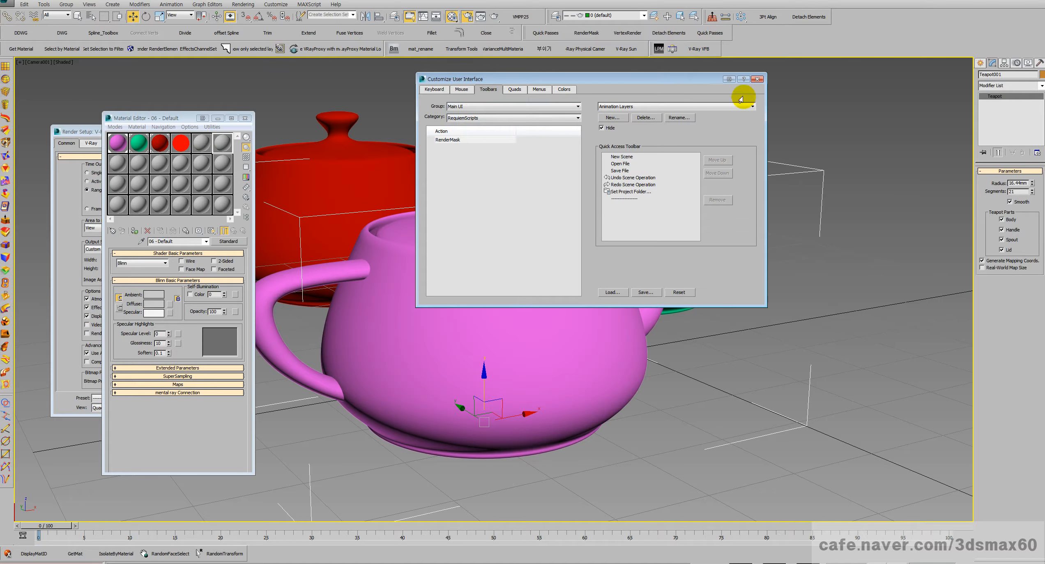
click(757, 79)
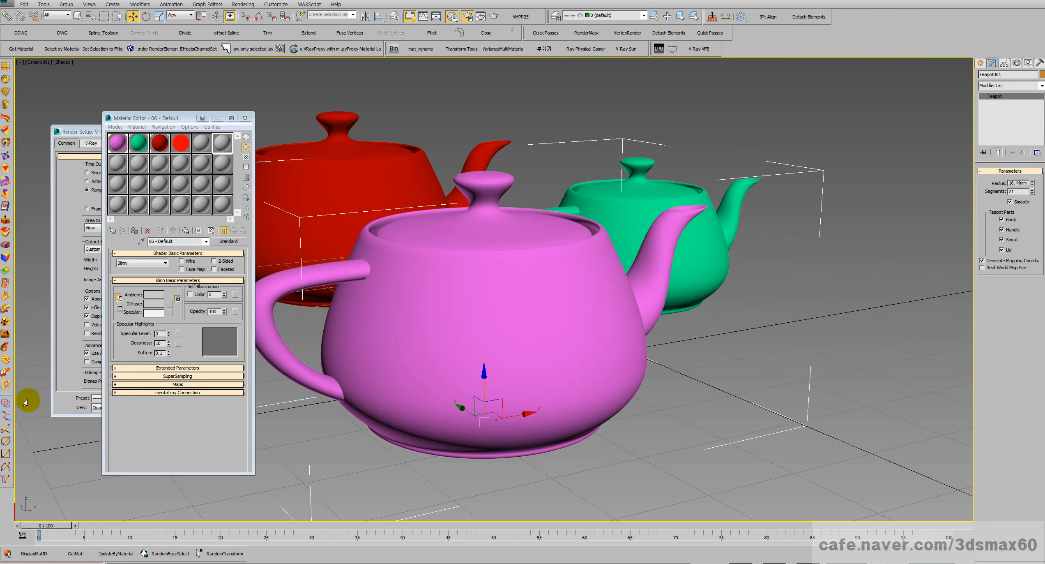
Step: Switch to Firefox, return to ScriptSpot's 3ds Max scripts listing and search the site for "random"
key(alt+Tab)
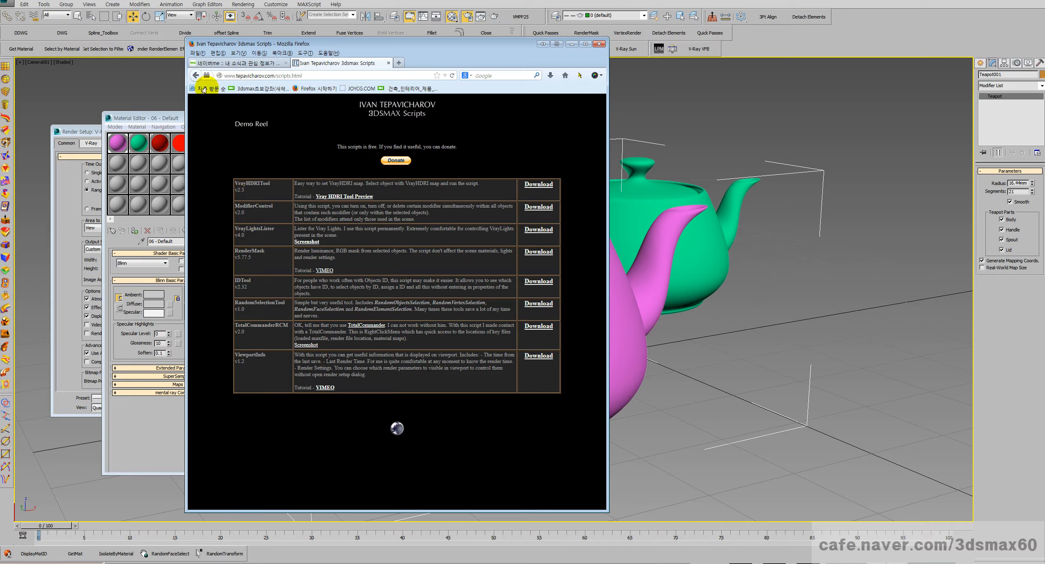
click(195, 76)
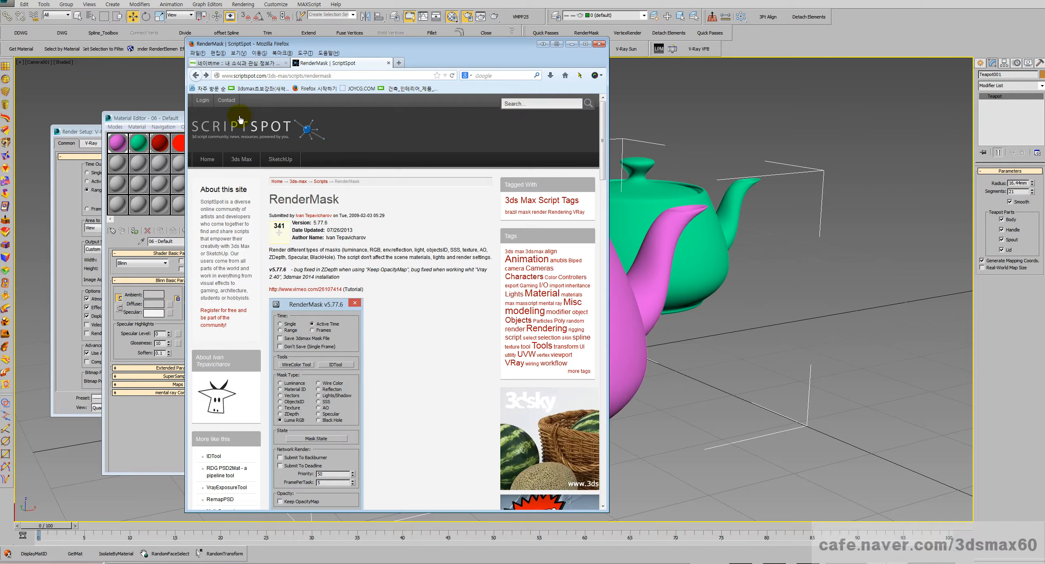
click(237, 176)
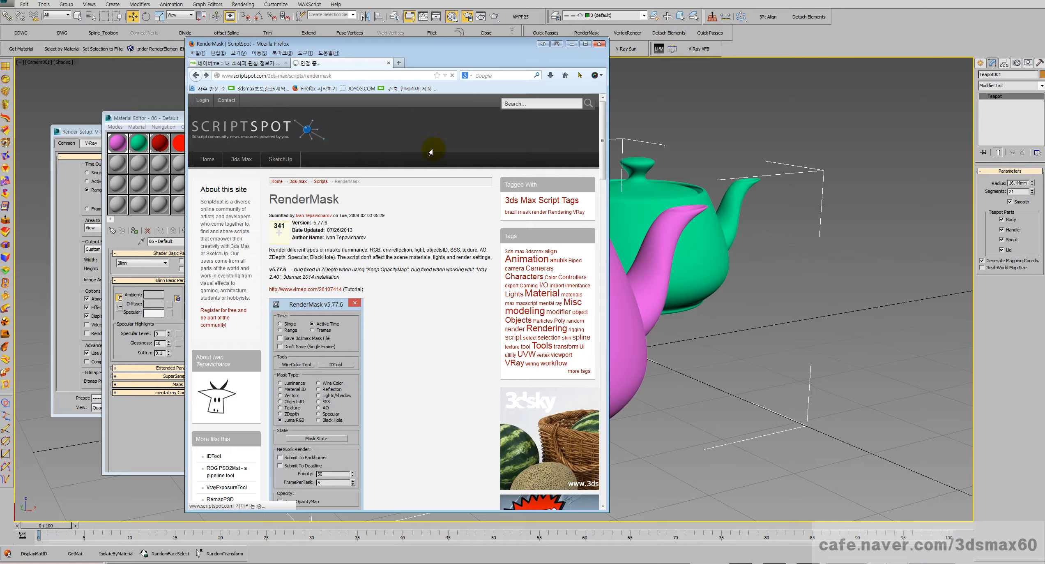
click(530, 104)
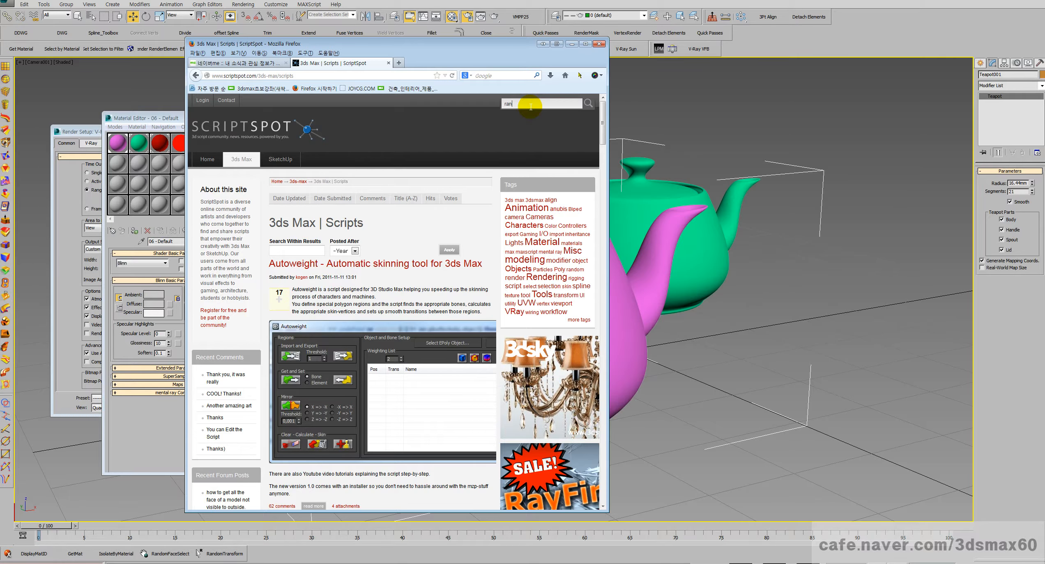
text(random)
key(Return)
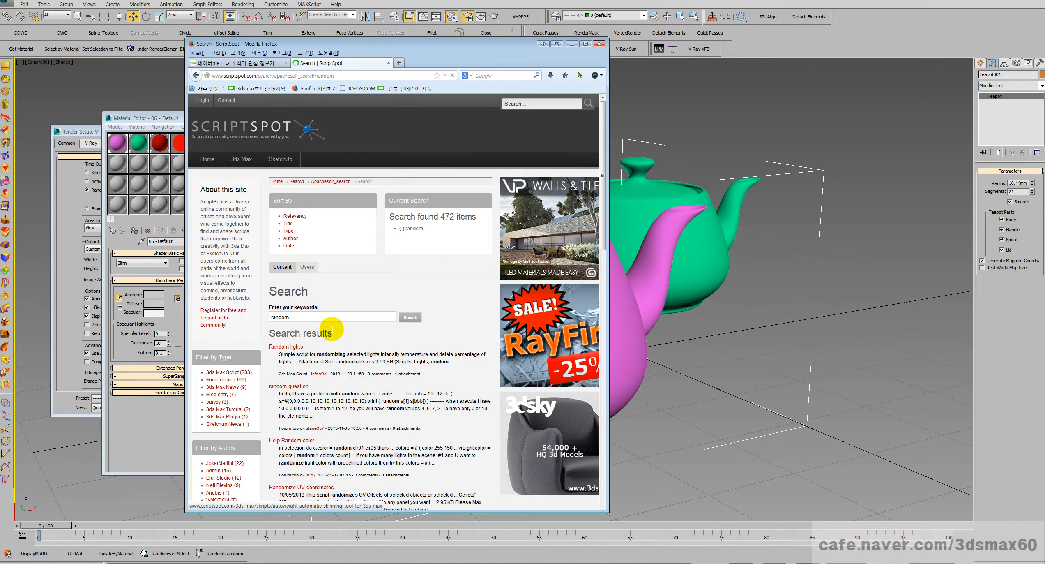
Step: Skim the first and second pages of the "random" search results for an object ID script
scroll(332, 327, down, 3)
scroll(332, 327, down, 5)
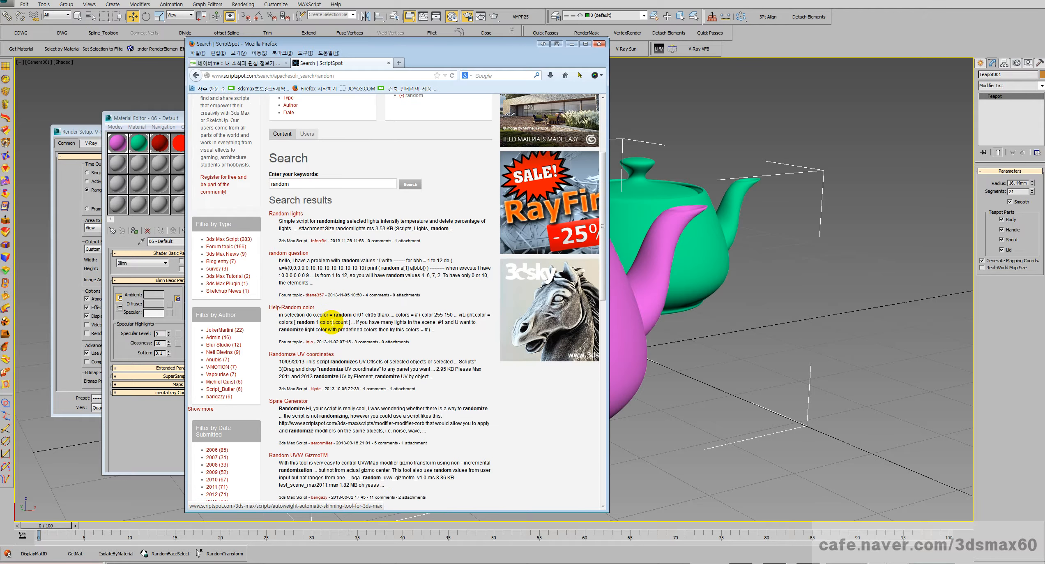
scroll(332, 322, down, 4)
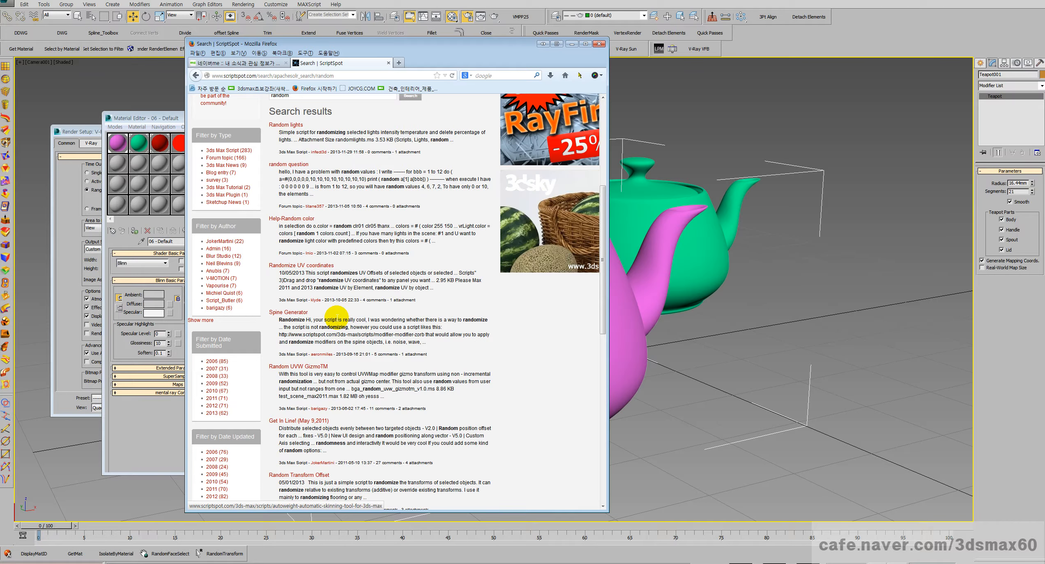
scroll(337, 317, down, 8)
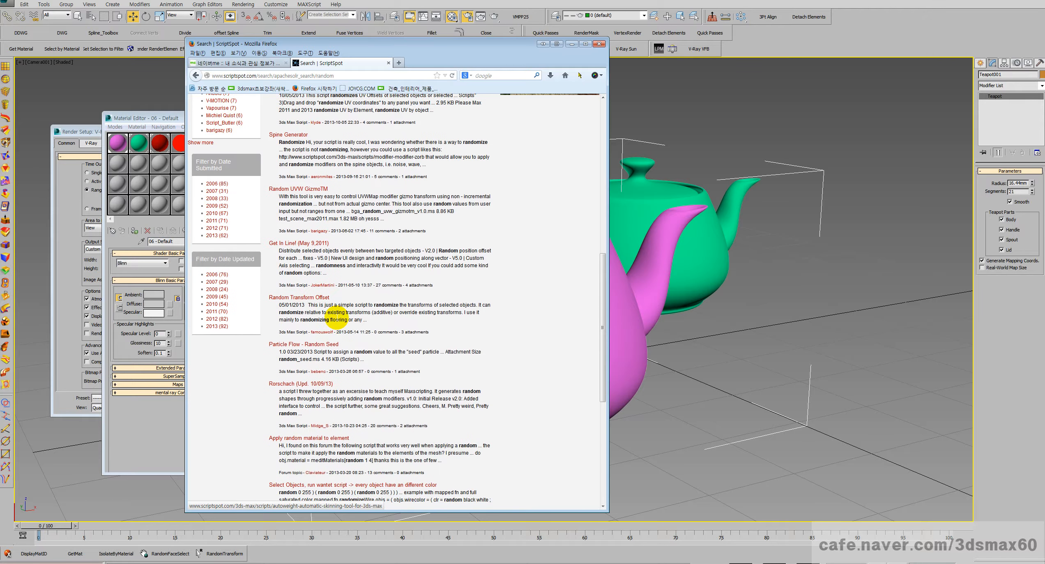
scroll(336, 319, down, 2)
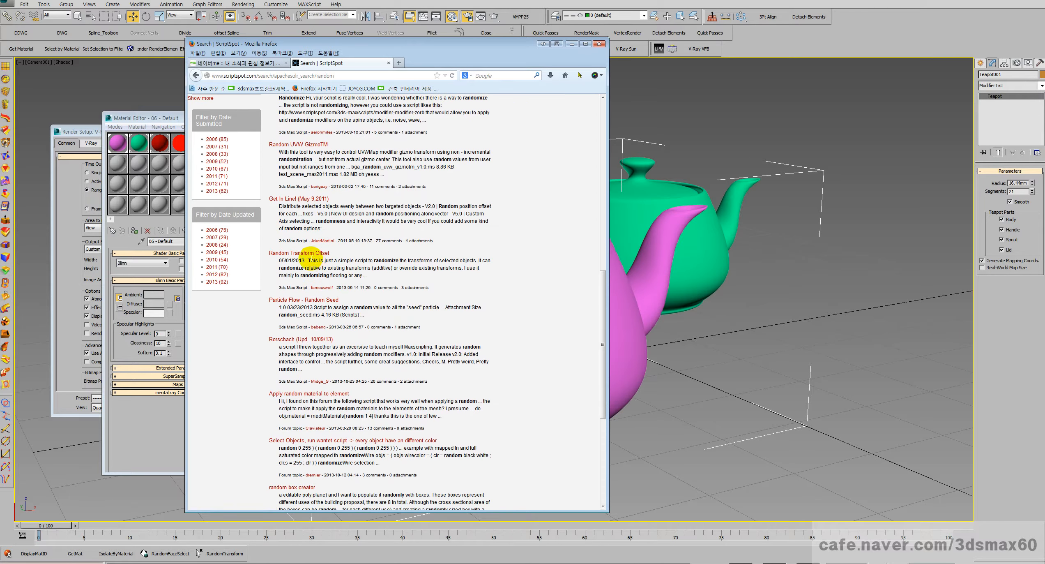
scroll(315, 276, down, 6)
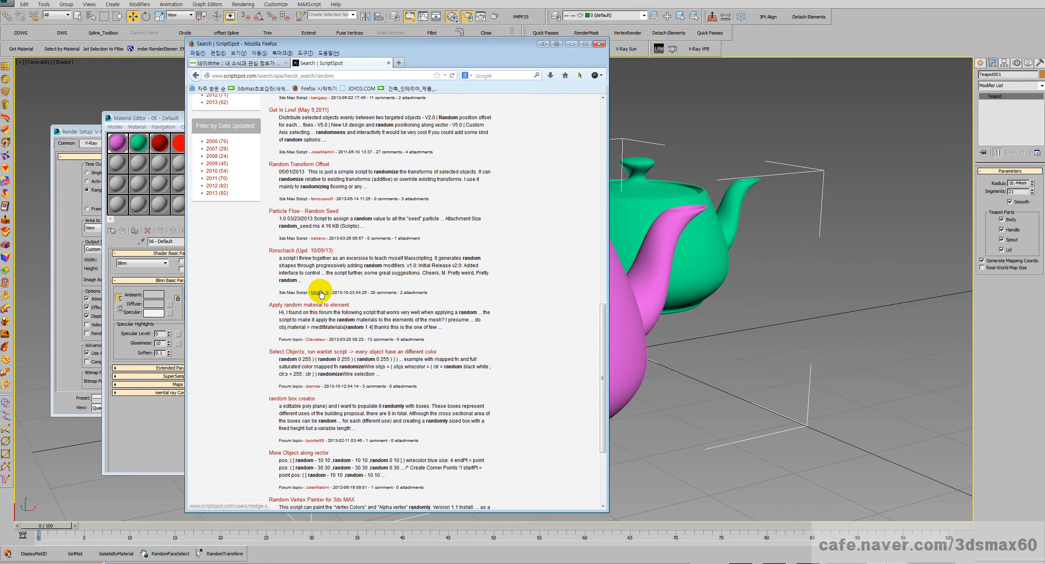
scroll(317, 293, down, 4)
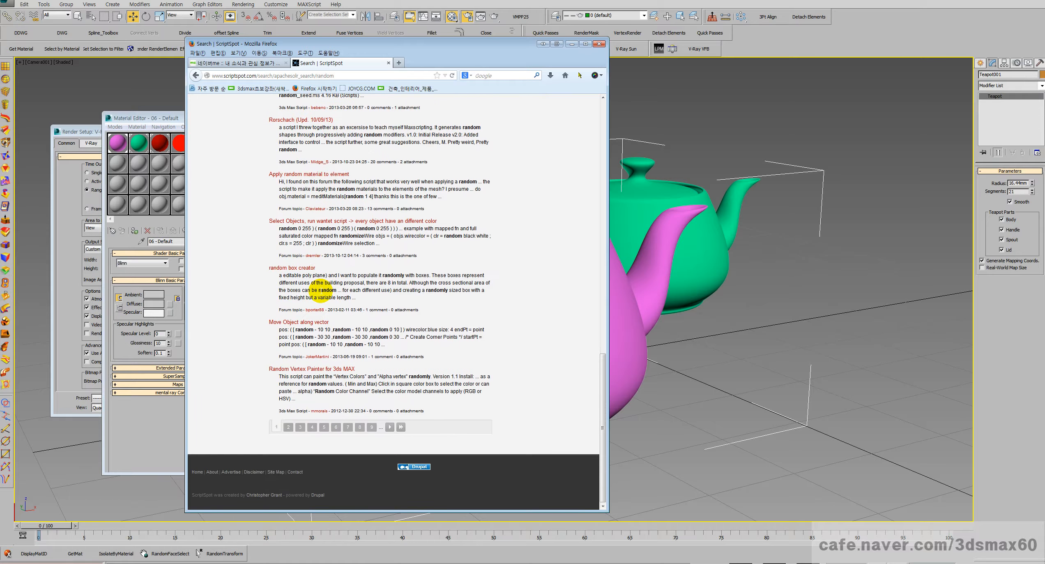
click(290, 429)
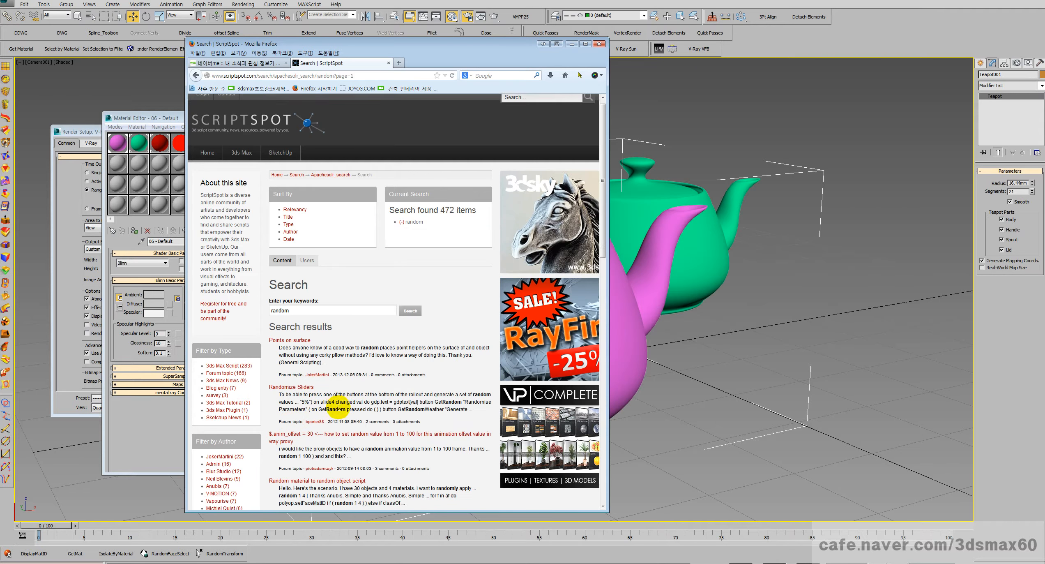
scroll(337, 409, down, 8)
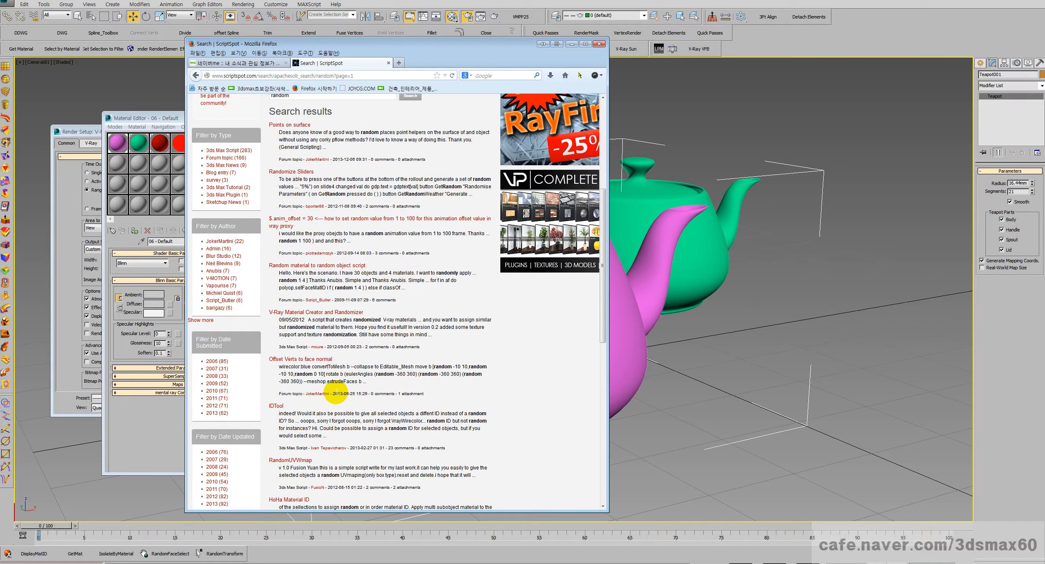
scroll(336, 391, down, 5)
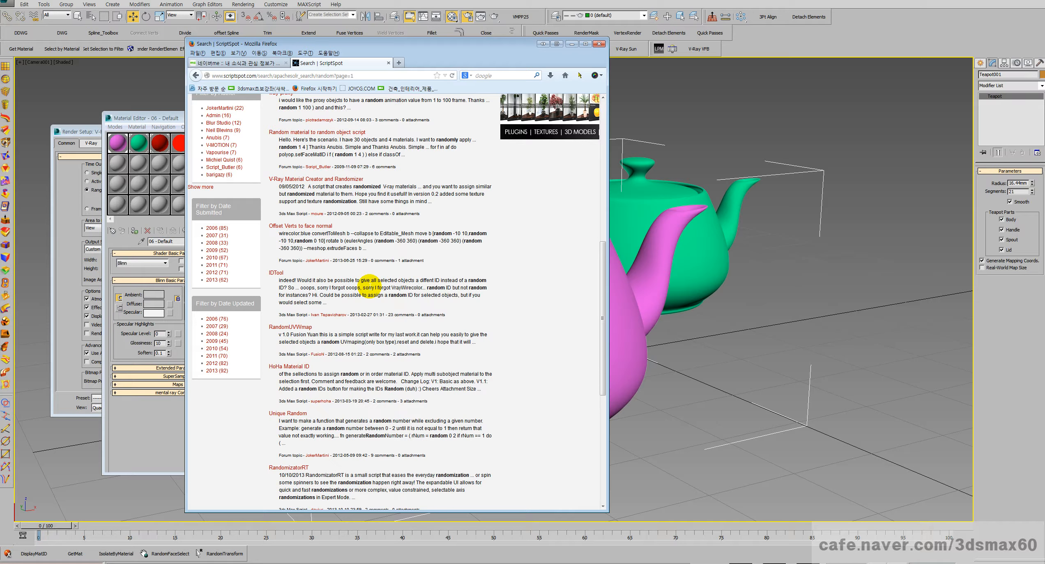
Step: Open the IDTool script page, examine its ID assignment options, and follow its link to the author's scripts page
click(276, 273)
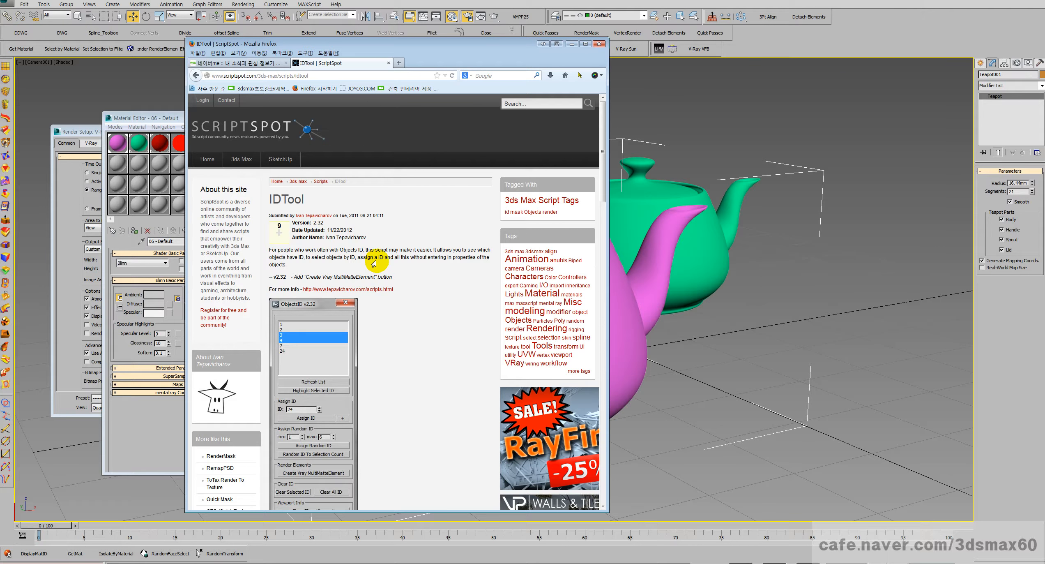
scroll(374, 265, down, 3)
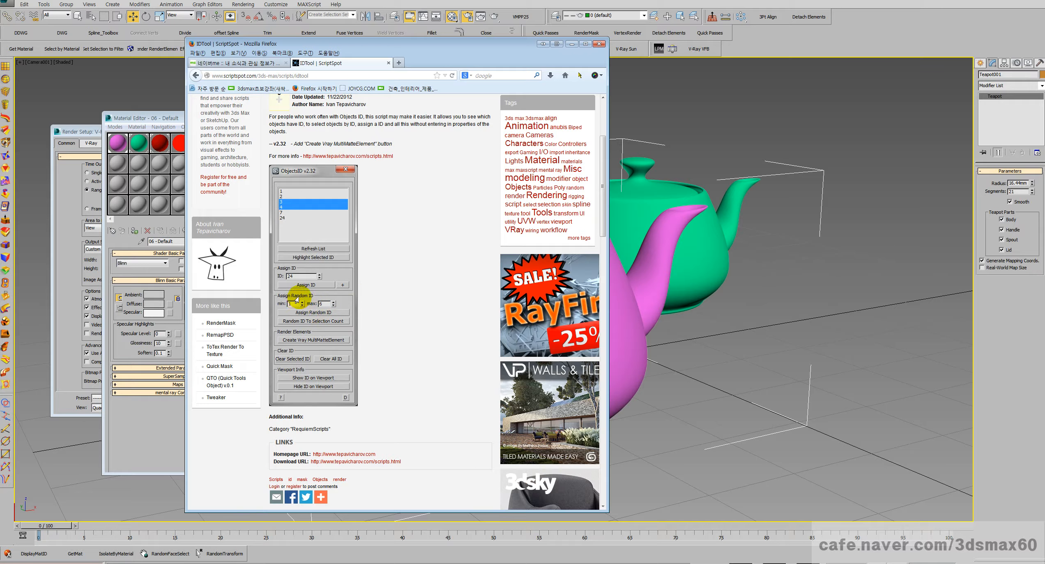
scroll(341, 423, down, 1)
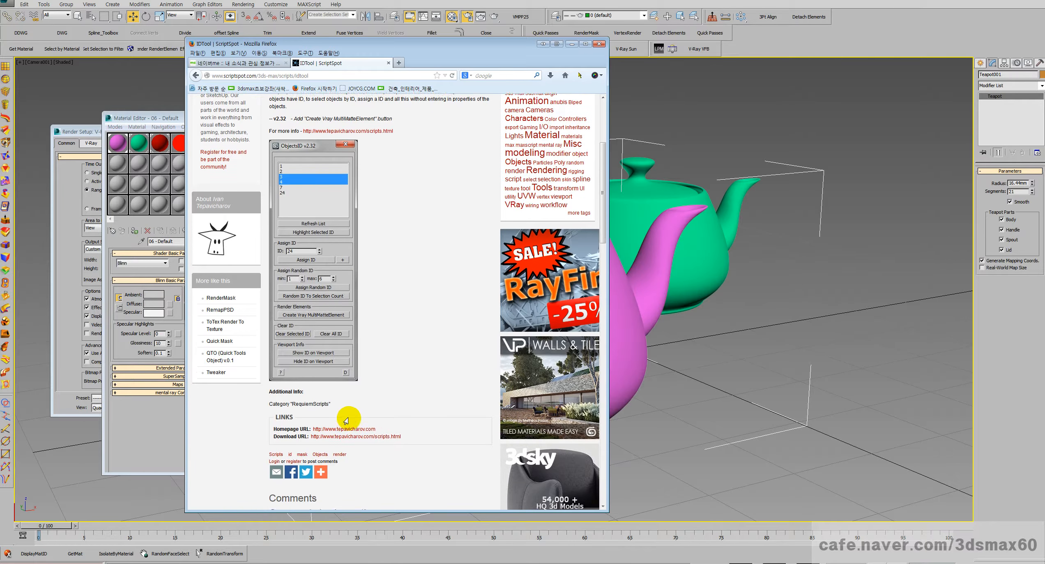
click(355, 417)
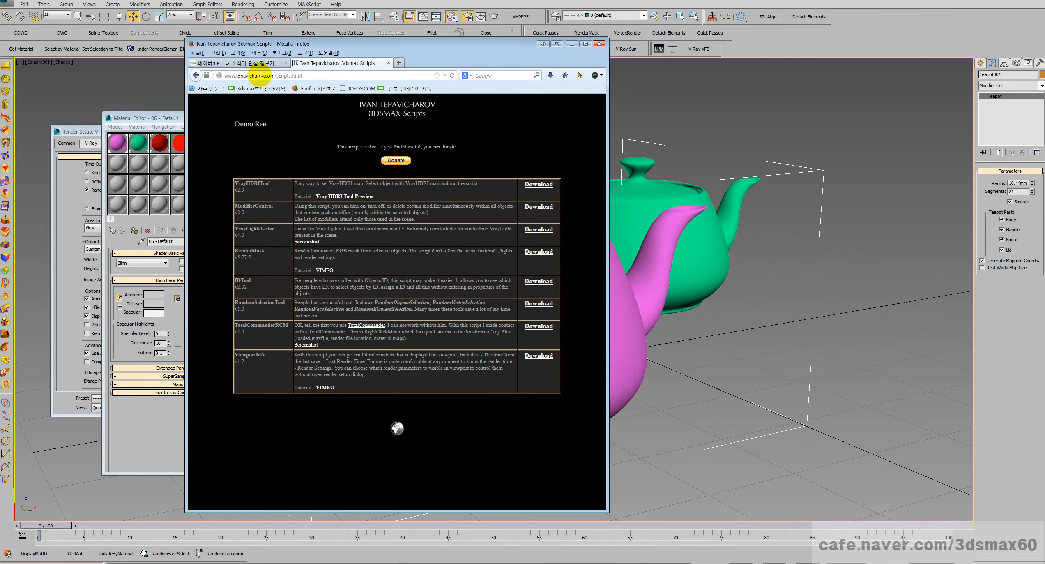
click(254, 63)
click(324, 63)
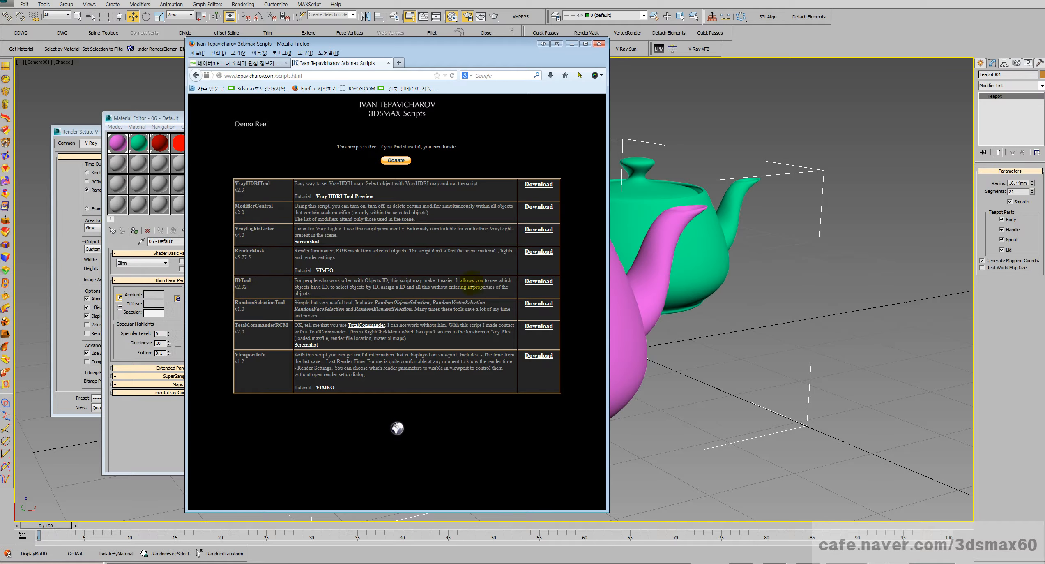
Step: Download IDTool, save id_tool.exe to disk and launch the saved file
click(538, 282)
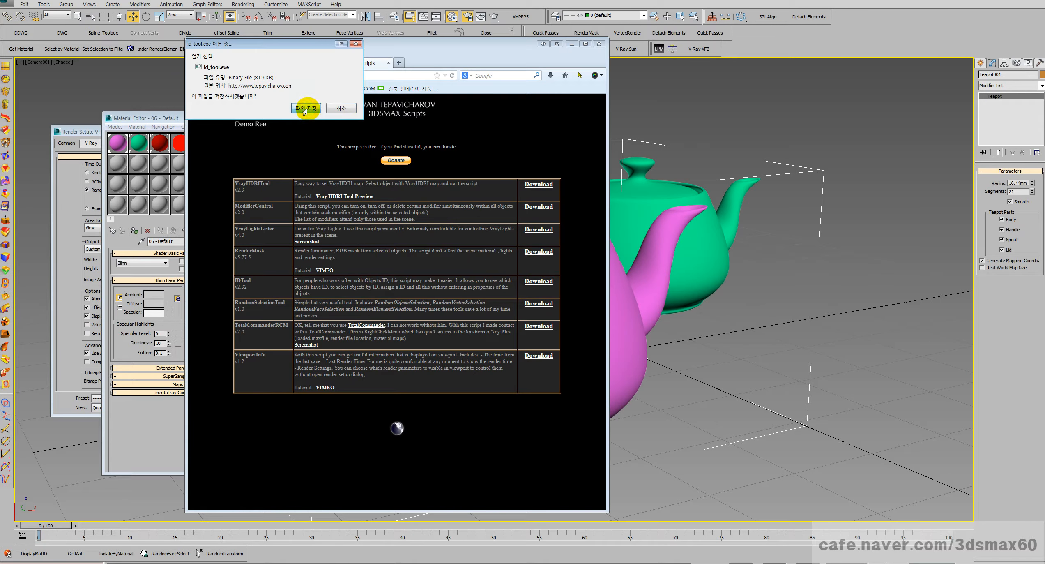
click(304, 109)
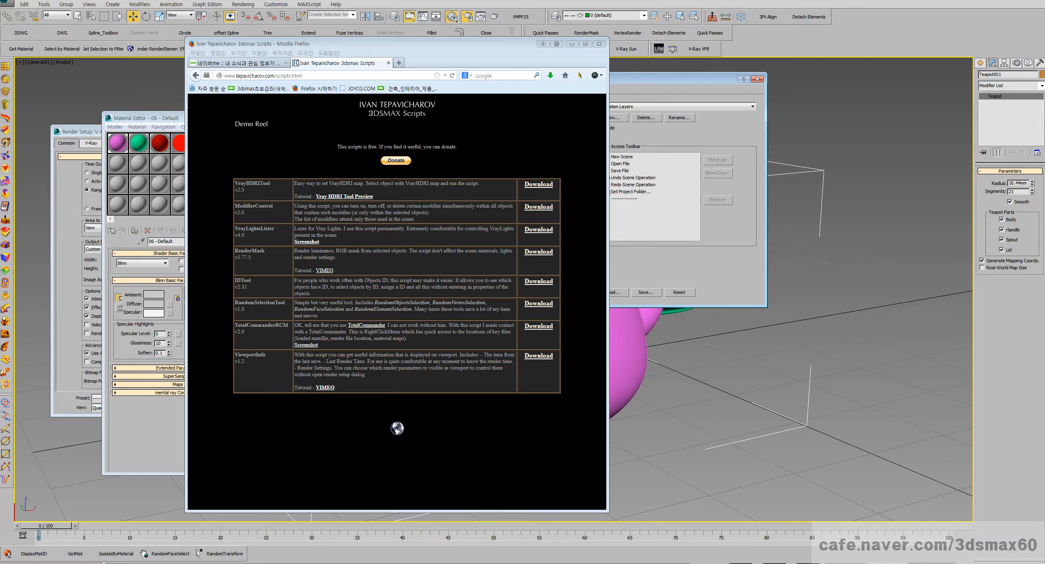
drag(0, 203, 335, 224)
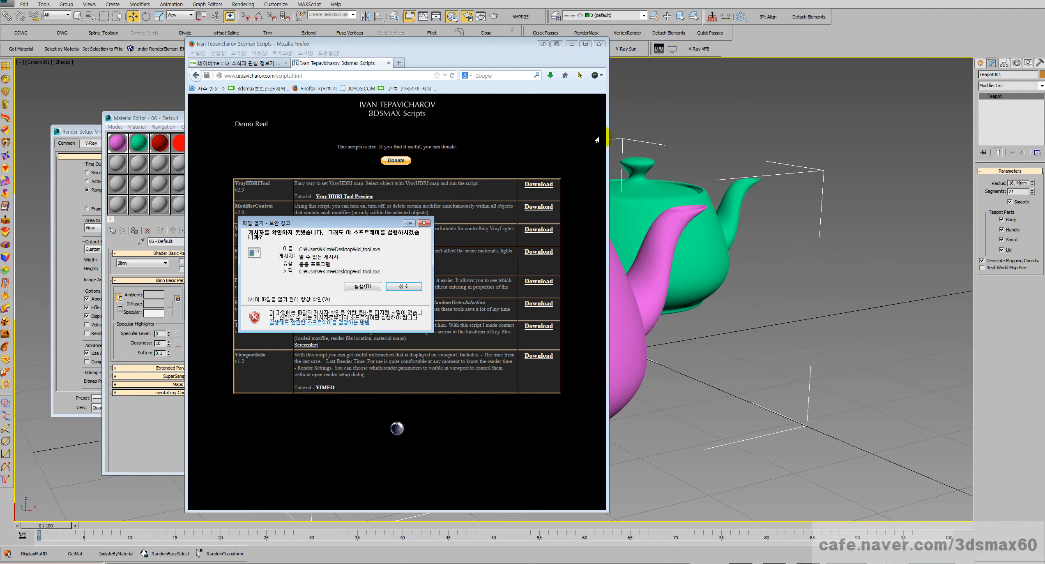
Step: Return to 3ds Max and exit it without saving the scene changes
click(964, 25)
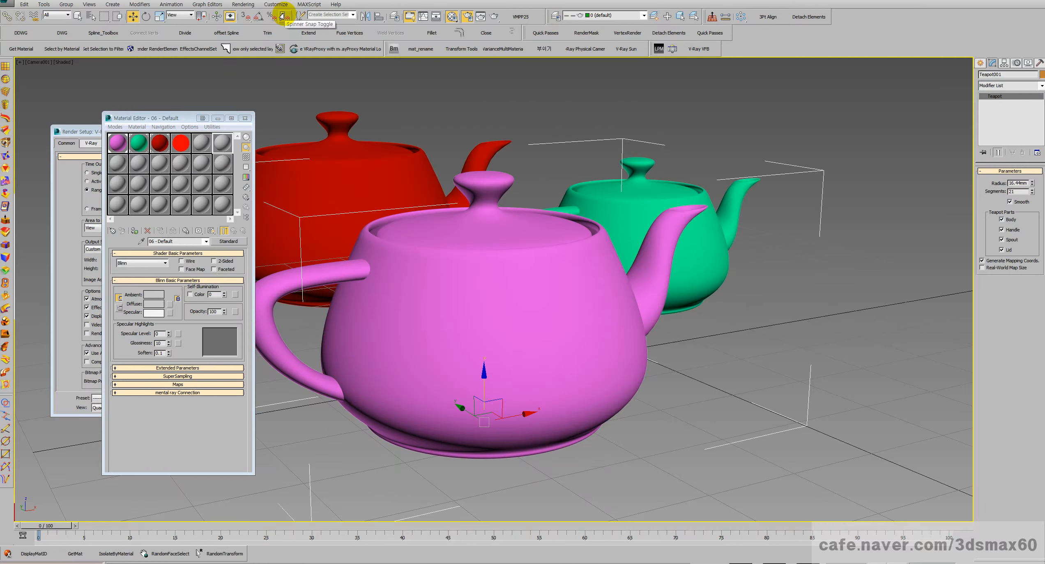
right_click(422, 150)
click(433, 160)
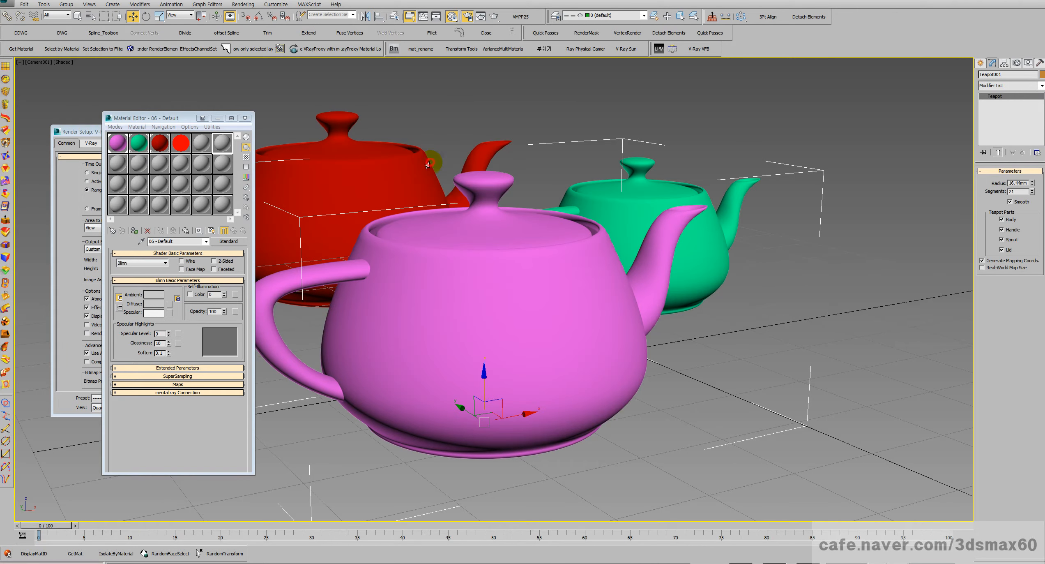
click(9, 7)
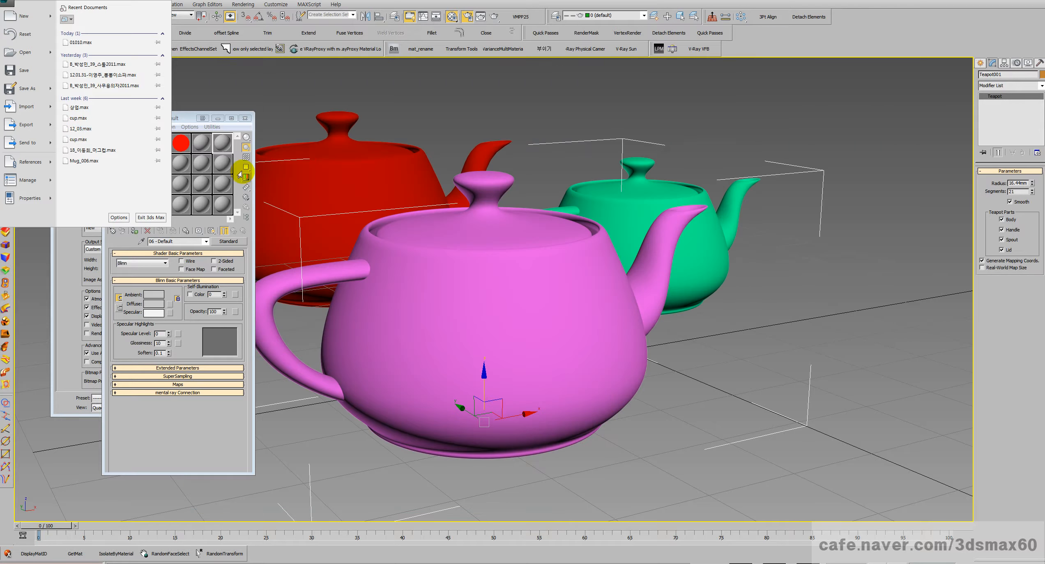
click(151, 217)
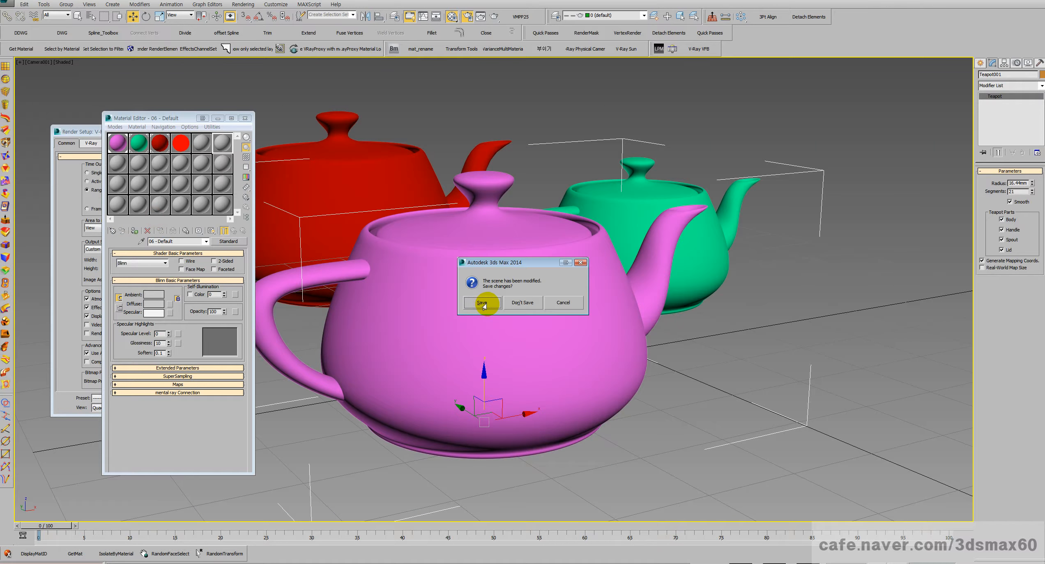
click(511, 301)
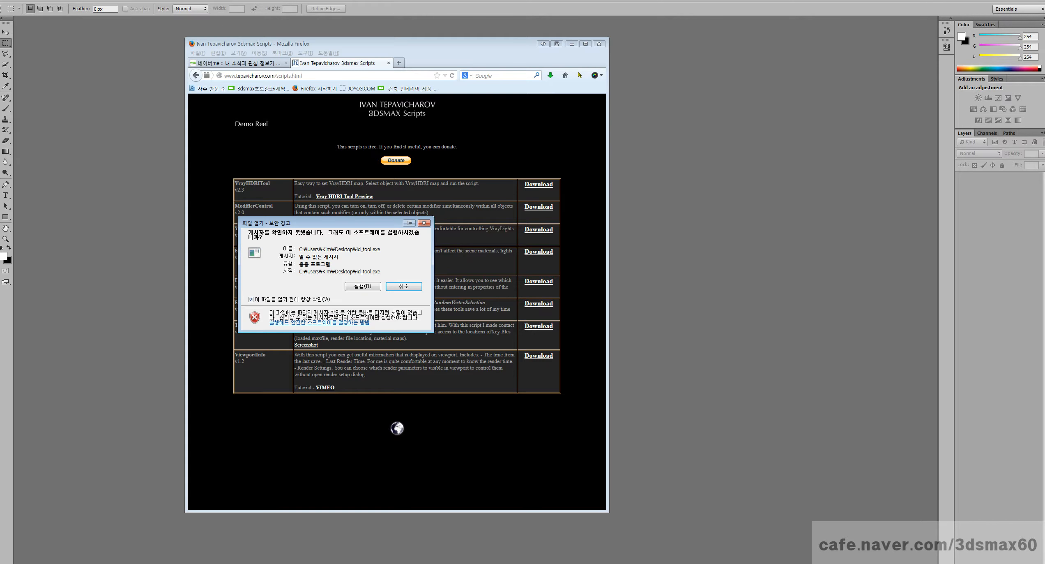
Step: Allow id_tool.exe to run and start the IDTool 2.32 setup wizard
click(363, 286)
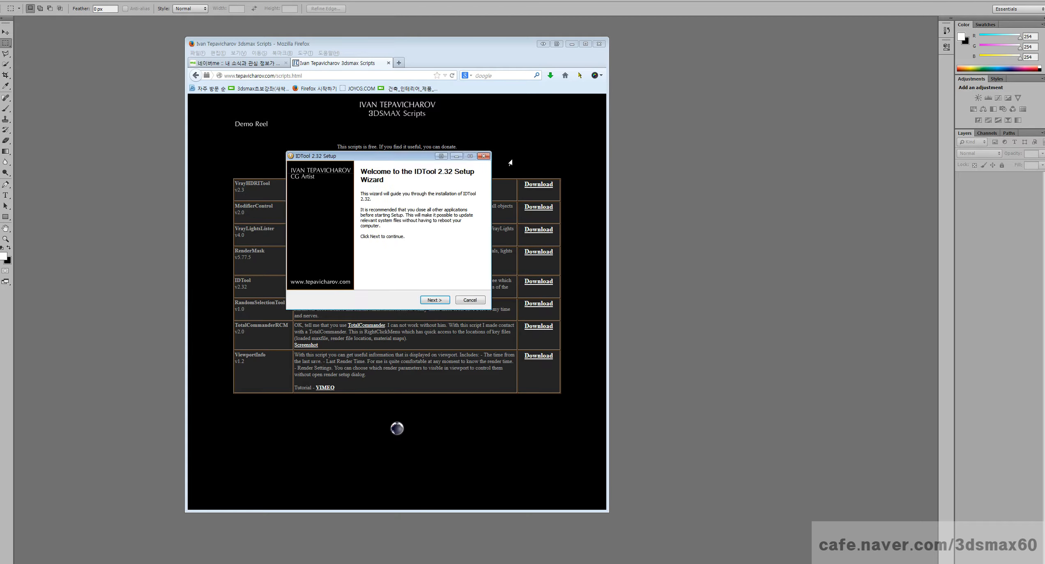
Step: Accept the IDTool 2.32 licence agreement and choose the 3dsmax 2013-2014 component for installation
click(626, 302)
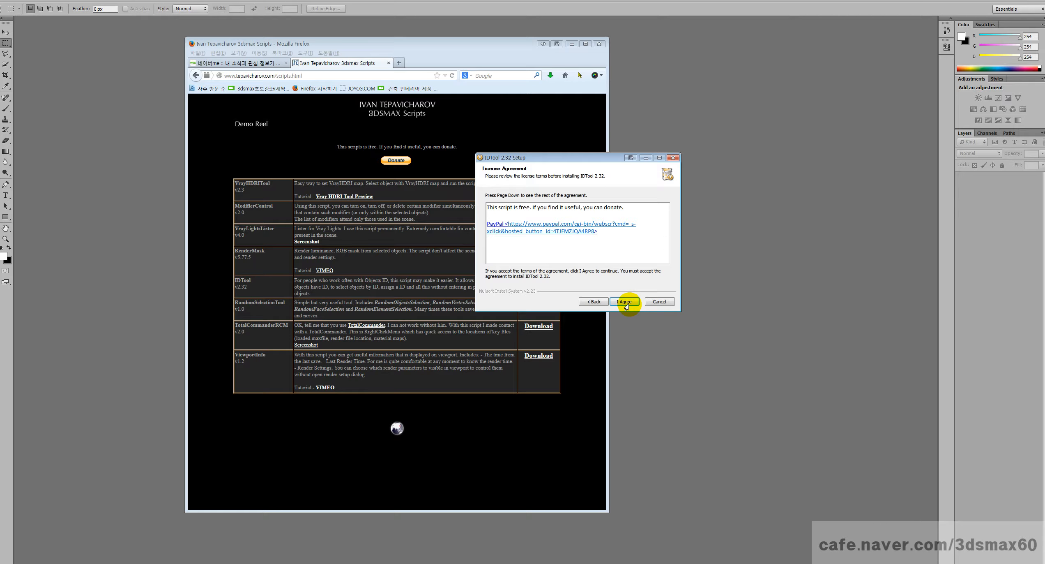
click(625, 302)
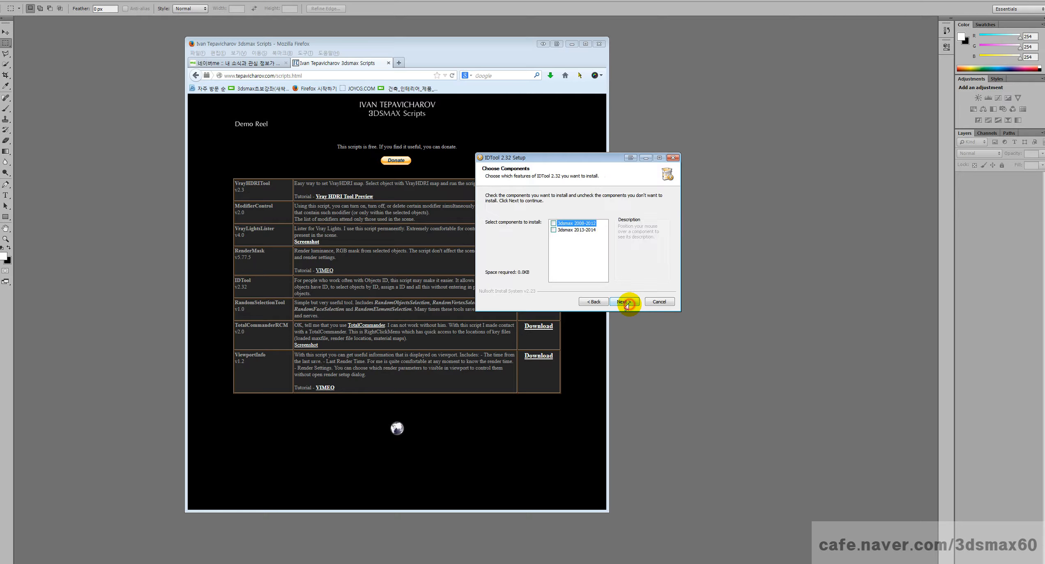
click(553, 230)
click(624, 302)
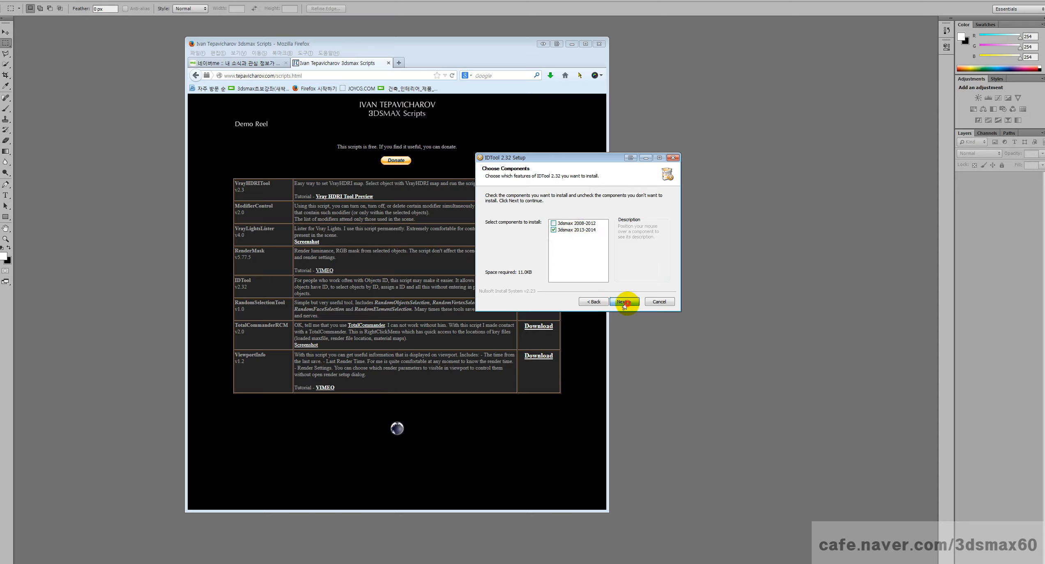
Step: Set the IDTool destination folder to the 3ds Max 2014 folder under C:\Program Files\Autodesk
click(638, 253)
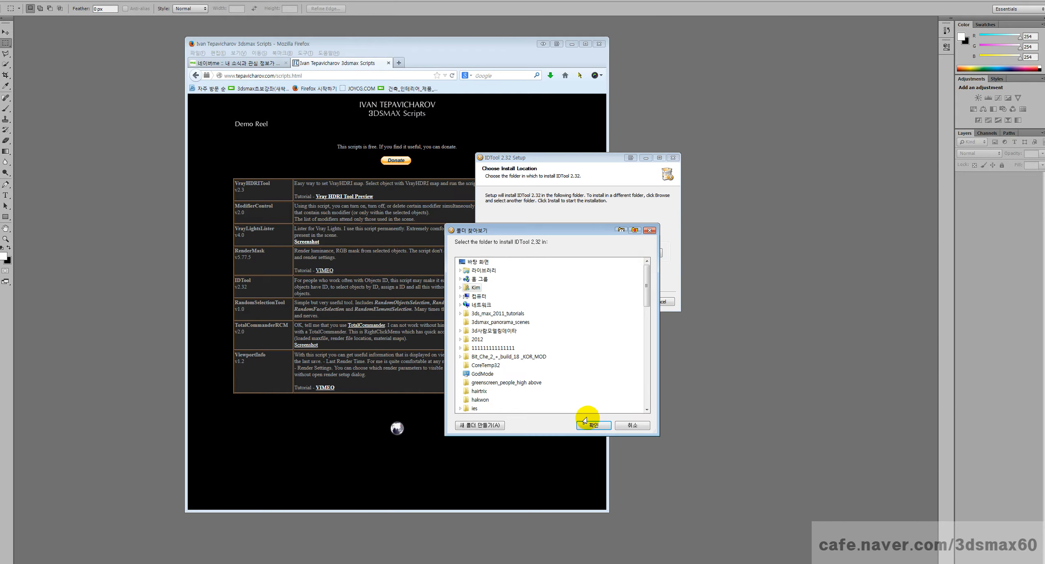
click(634, 230)
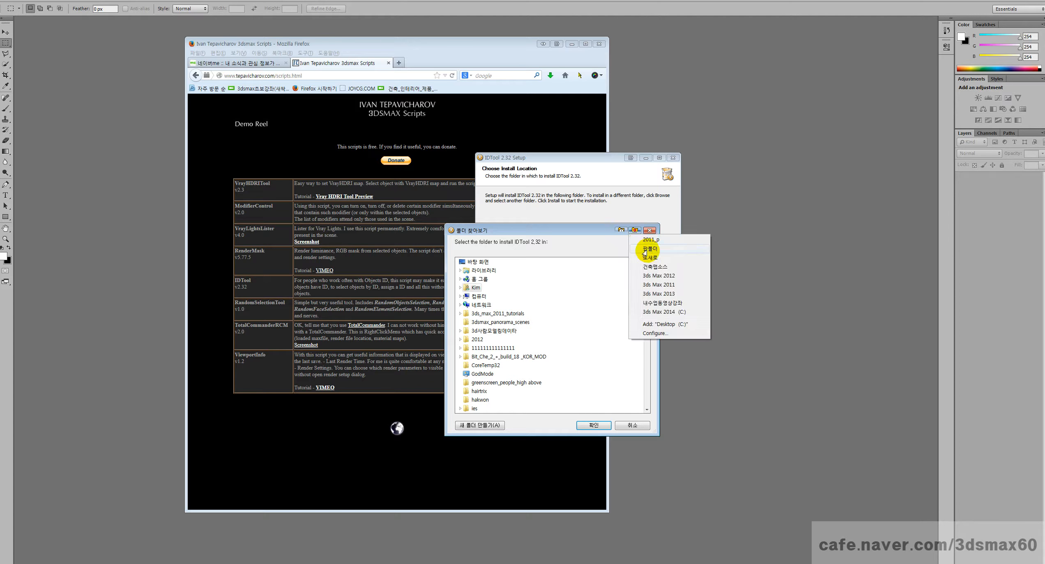
click(657, 311)
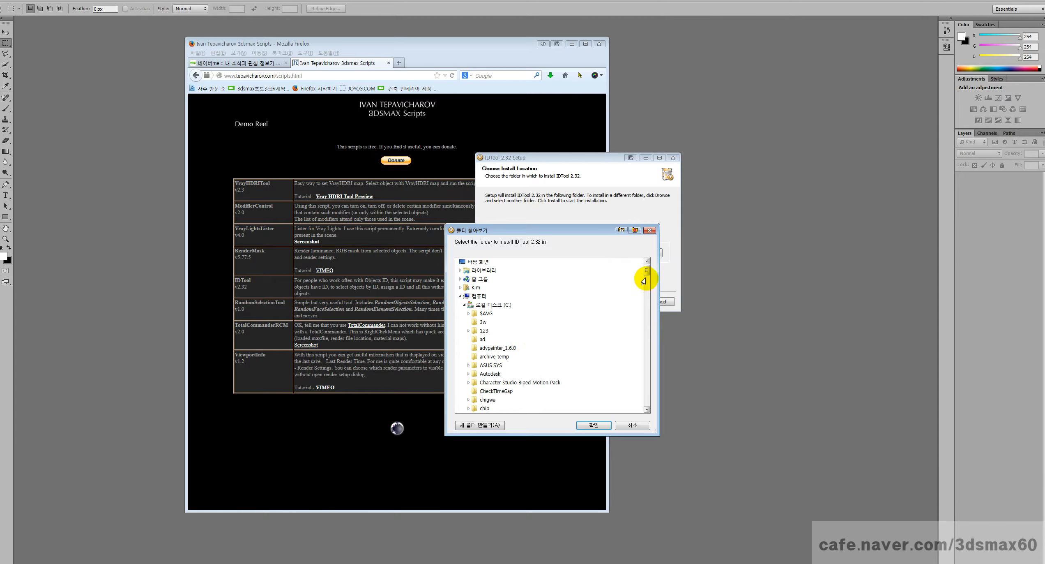
drag(646, 270, 646, 297)
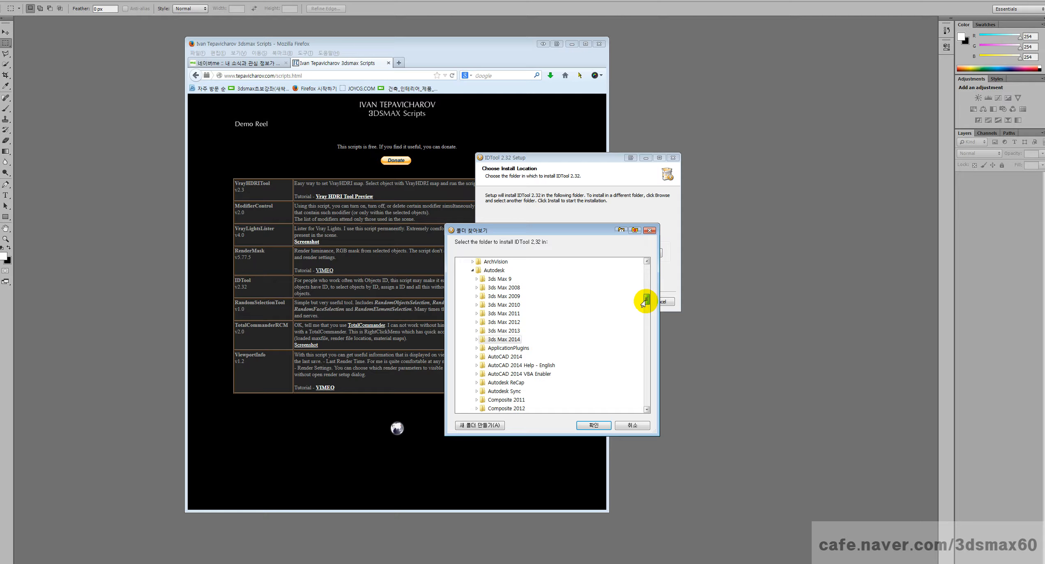
click(515, 338)
click(593, 424)
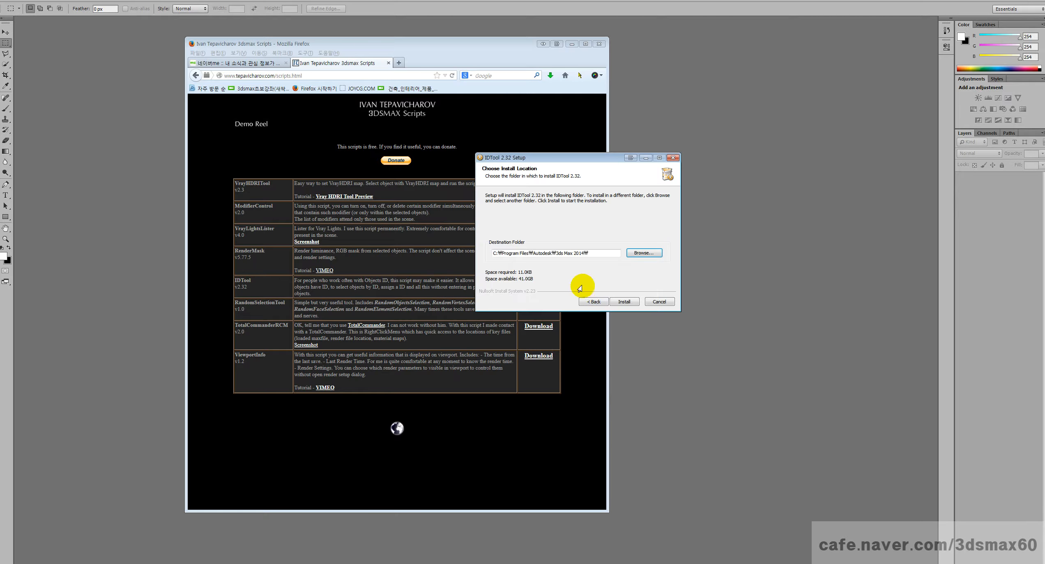
Step: Install IDTool into the chosen folder, finish the setup and minimize the browser window
drag(592, 253, 493, 254)
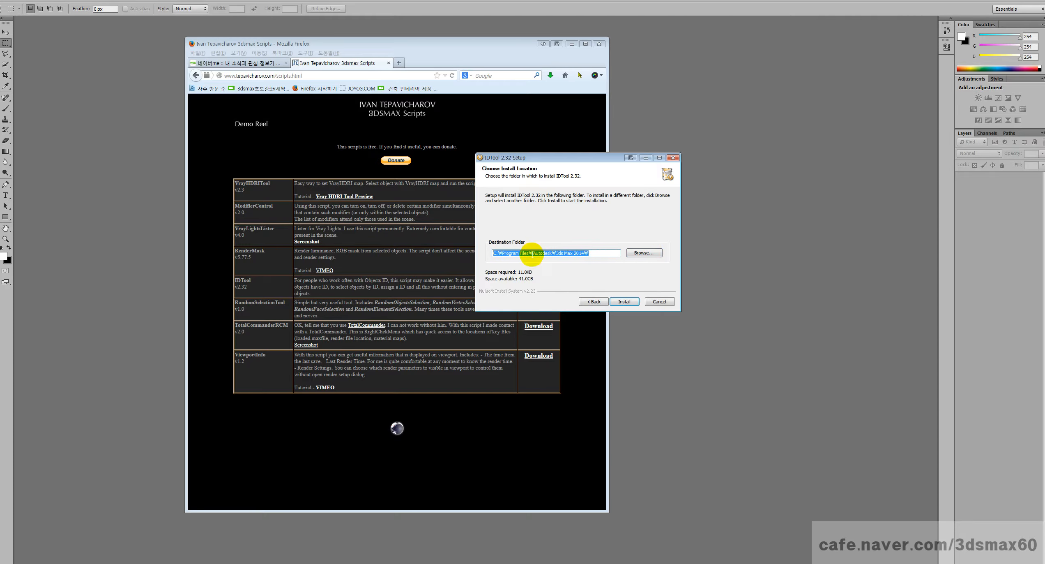
click(623, 301)
click(623, 301)
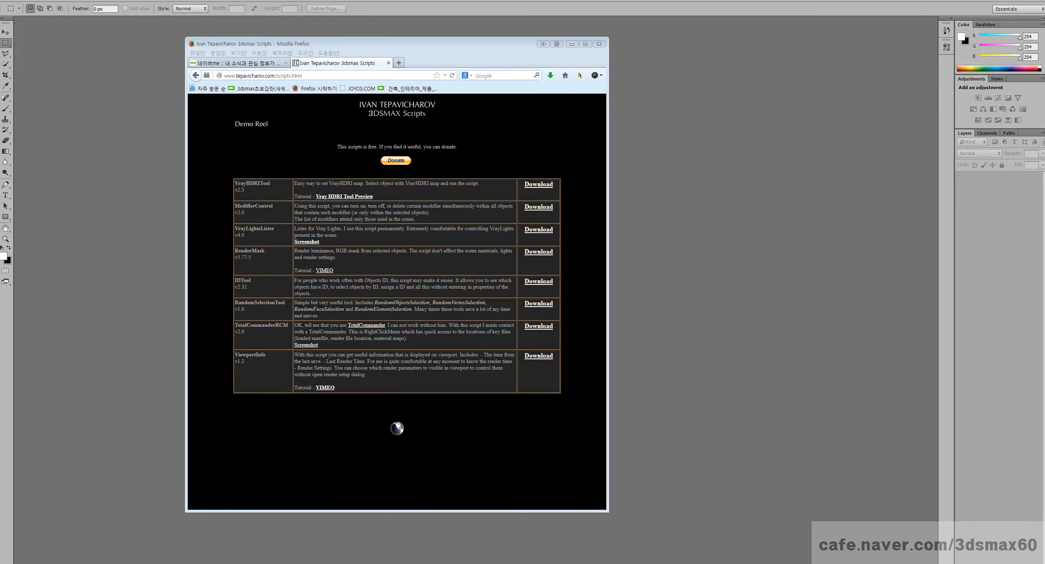
click(572, 45)
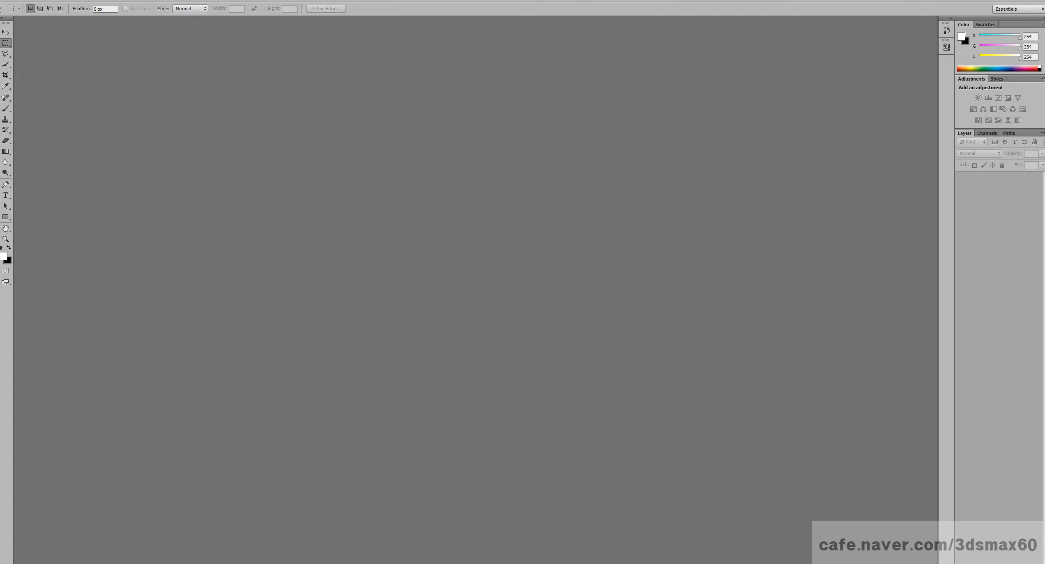
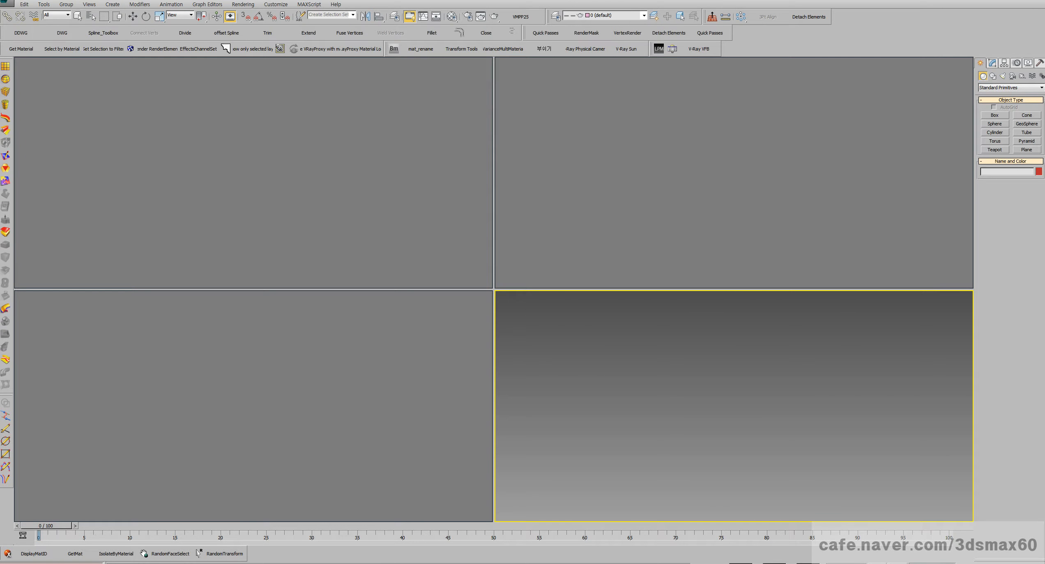
Step: In 3ds Max, maximize the Perspective viewport and open the toolbar settings of Customize User Interface
key(alt+w)
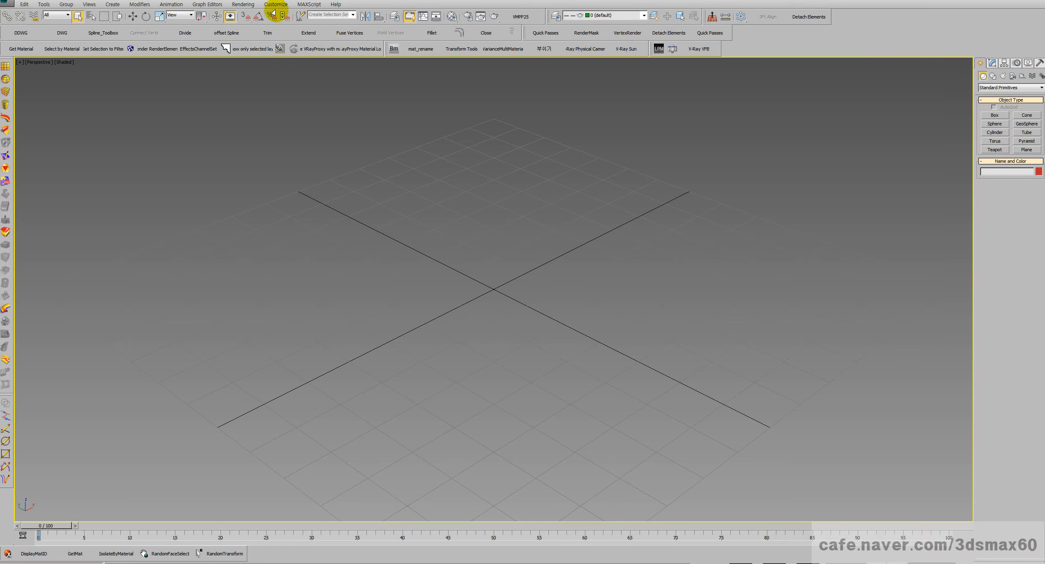
click(275, 5)
click(280, 15)
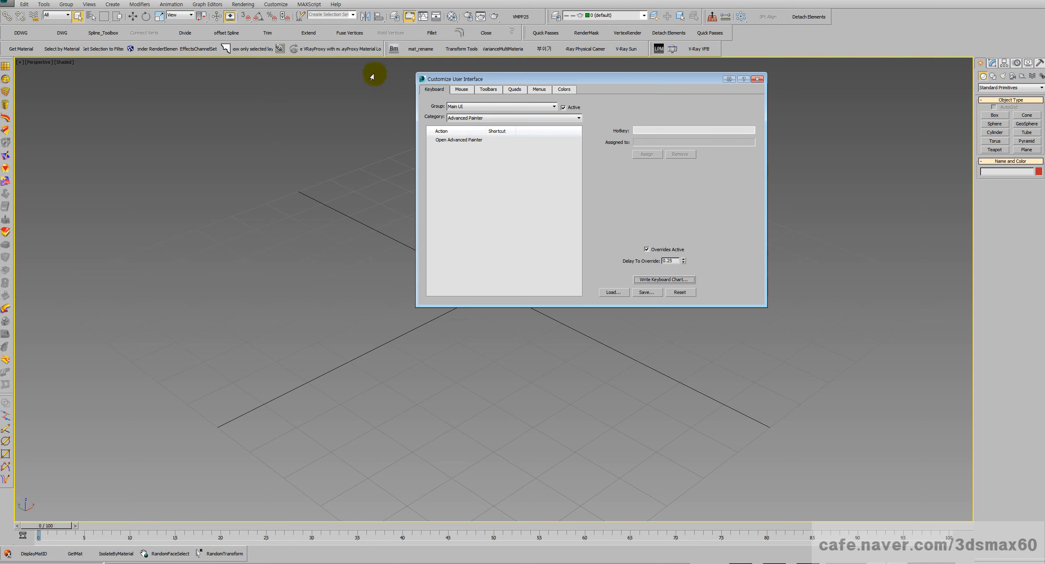
click(485, 91)
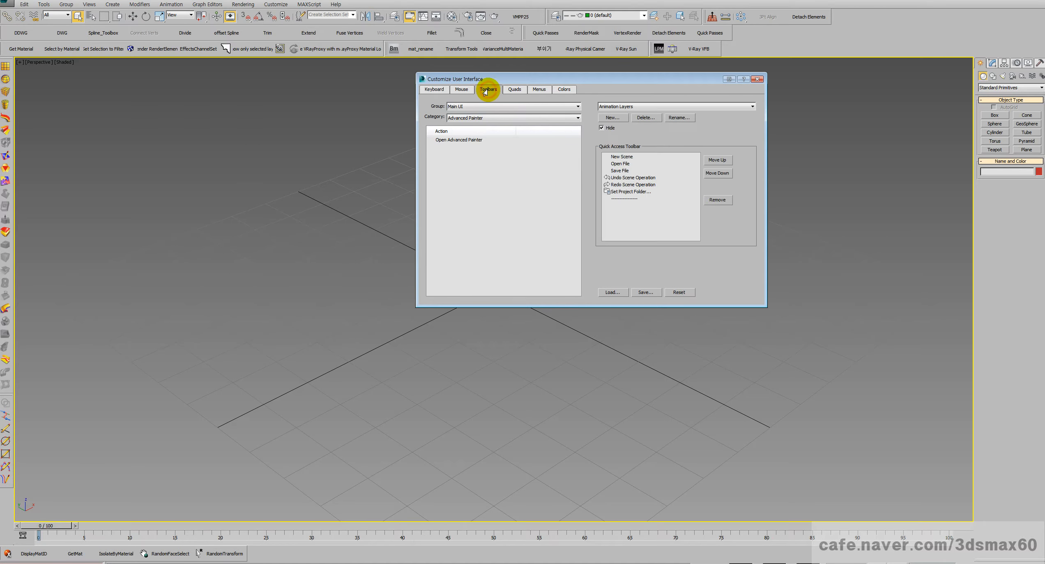
drag(509, 78, 497, 114)
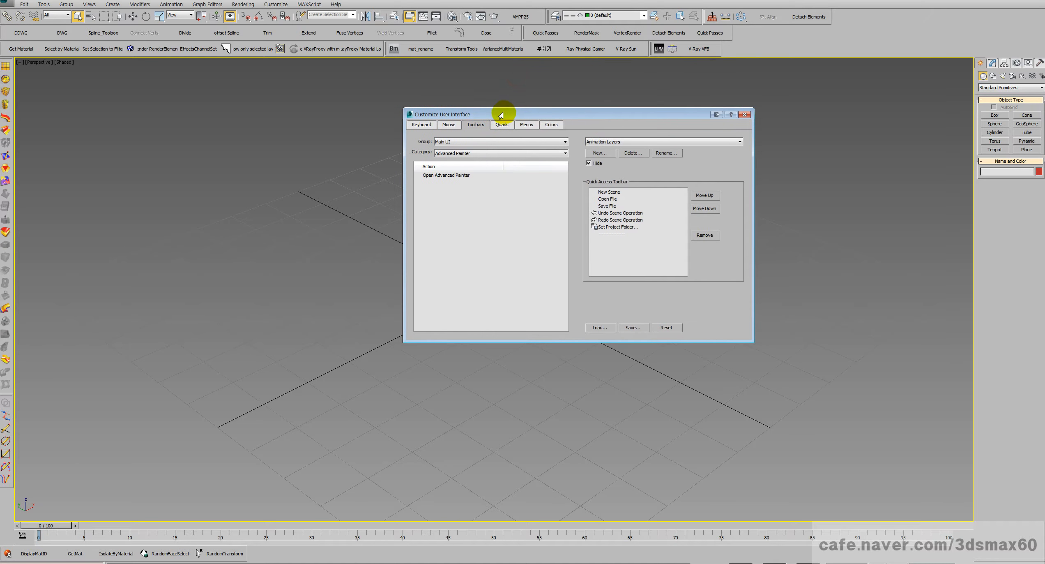
Step: Add the IDTool action from the RequiemScripts category to the toolbar between RenderMask and VertexRender
click(460, 152)
scroll(466, 205, down, 15)
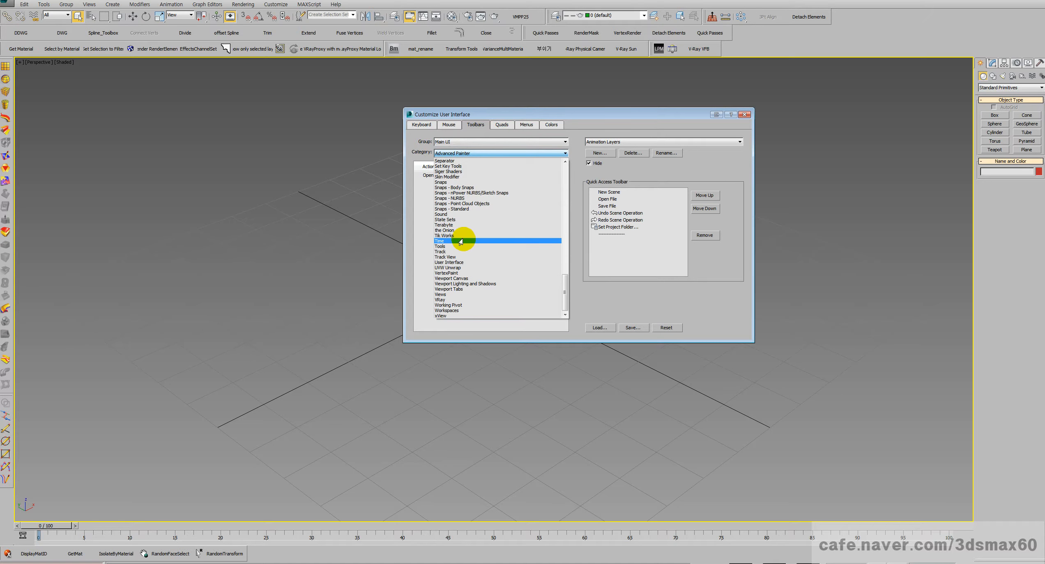
scroll(464, 232, up, 4)
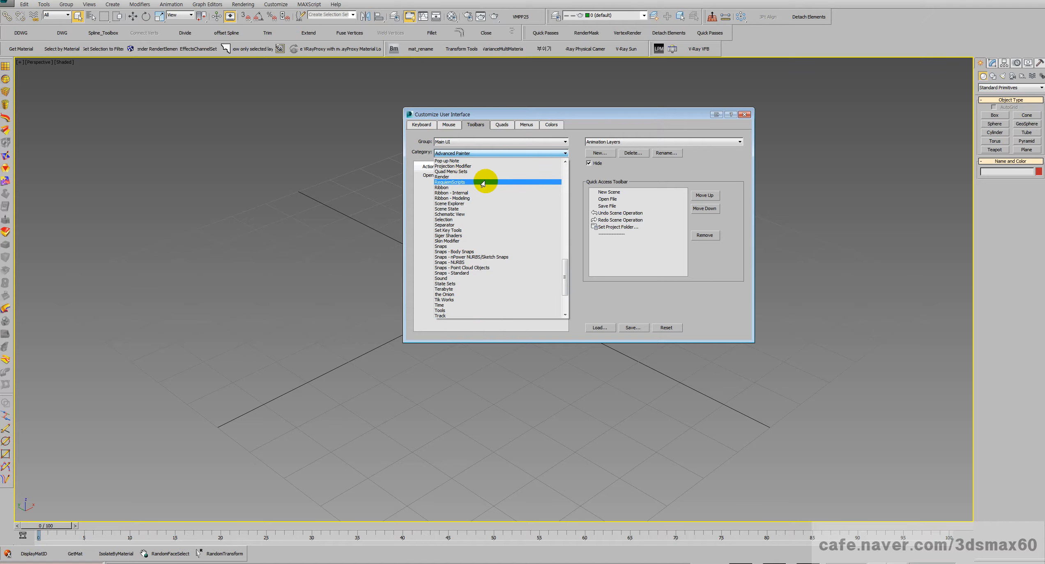
click(482, 182)
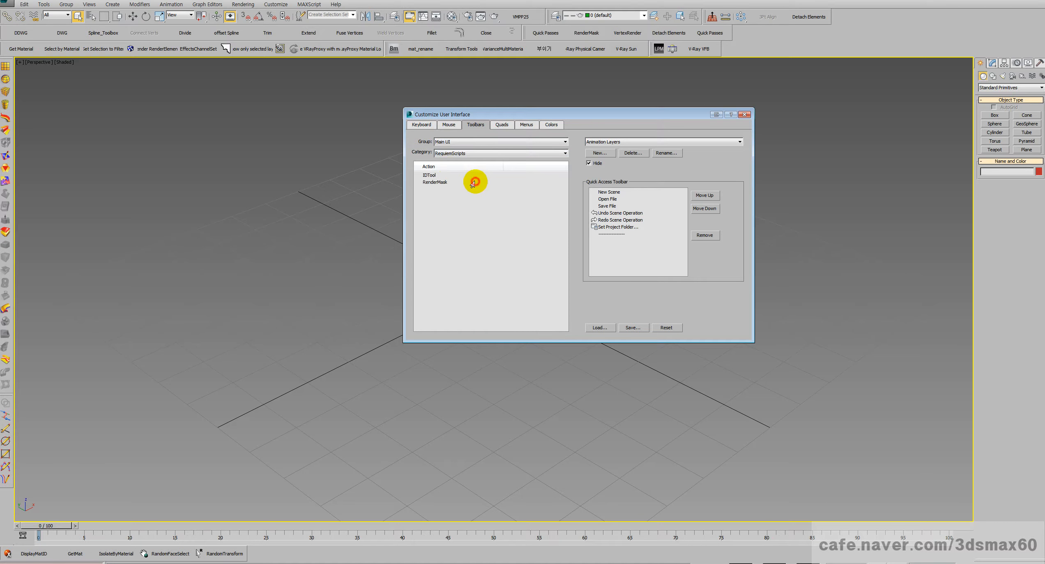
click(430, 175)
drag(432, 182, 612, 35)
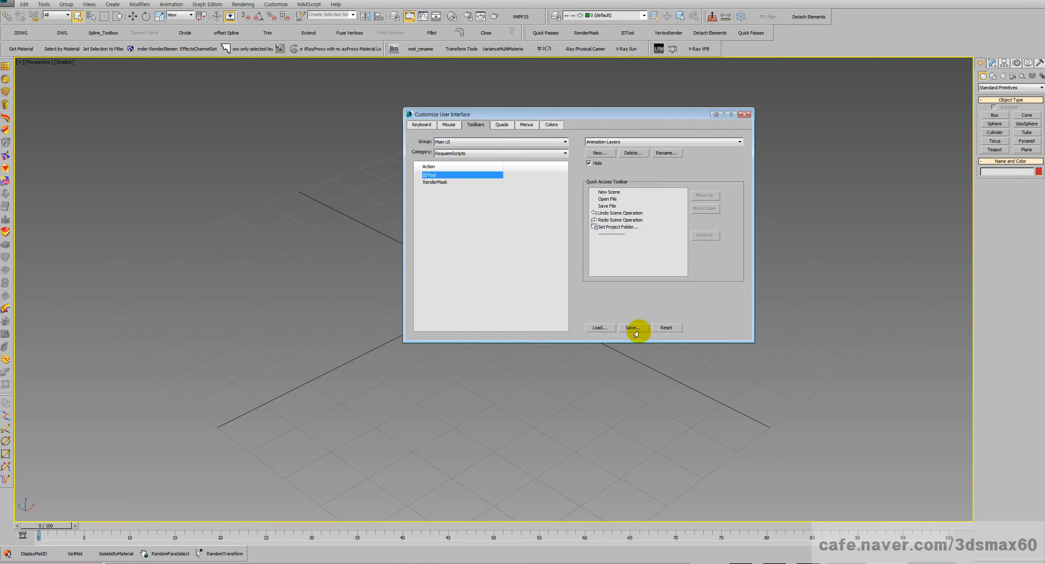
Step: Save the customized interface under the suggested .cuix file name in the UI folder and close the customization dialog
click(635, 328)
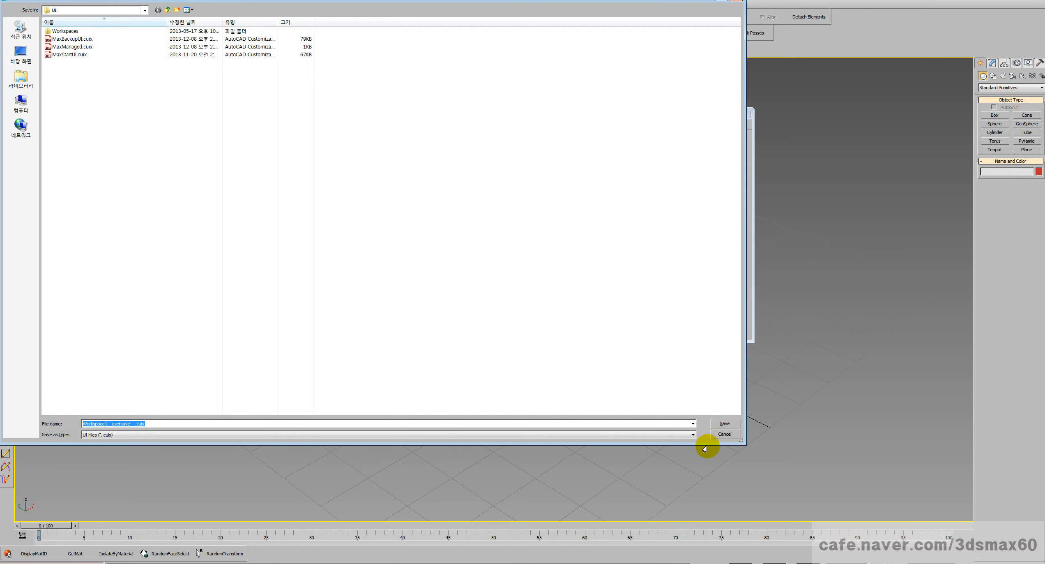
click(714, 422)
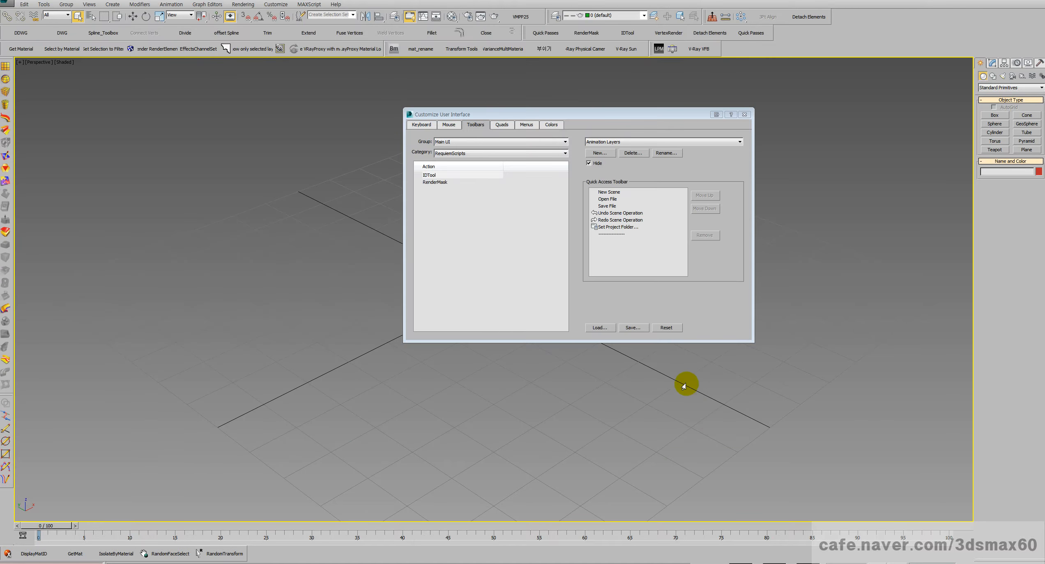
click(744, 114)
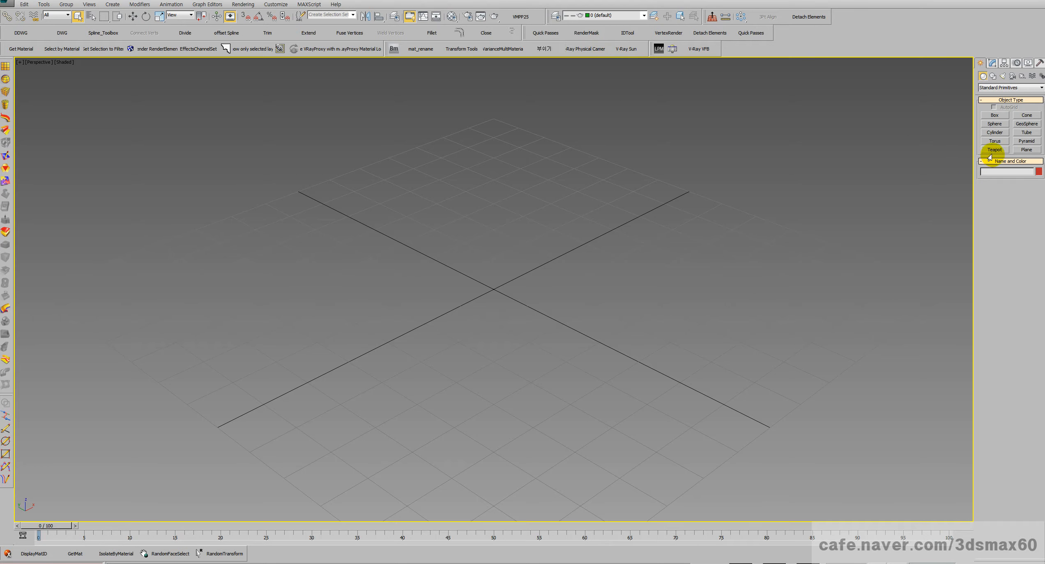
Step: Create a teapot on the grid in the Perspective viewport and activate the Move tool
click(997, 149)
drag(349, 249, 350, 264)
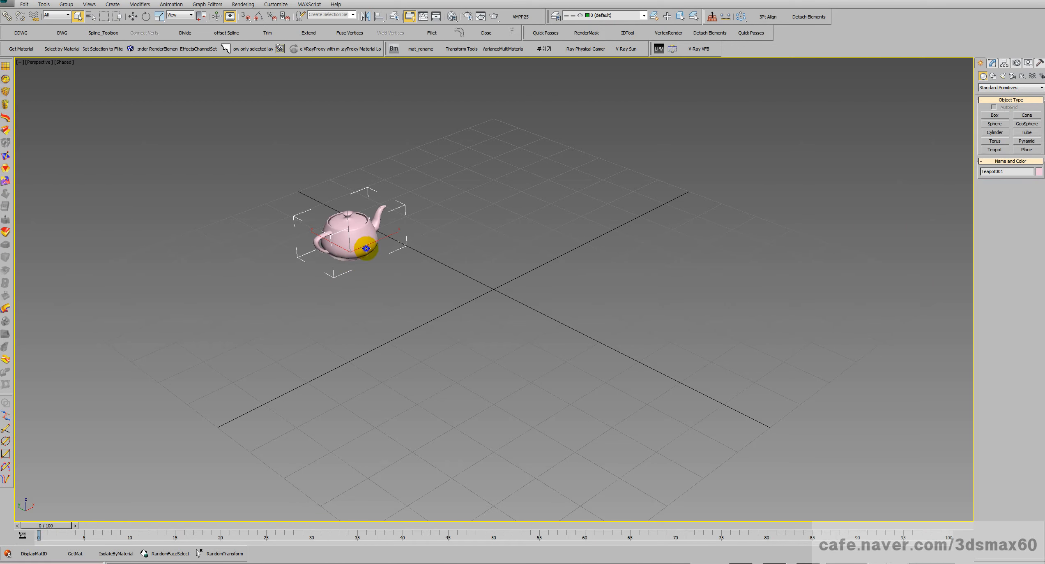
right_click(381, 247)
click(392, 251)
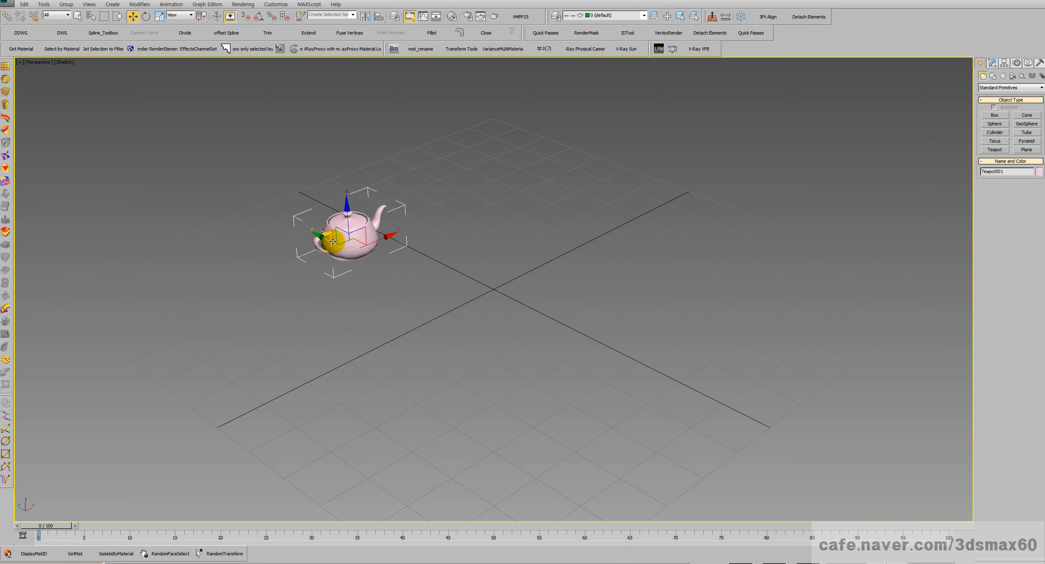
Step: Clone the teapot along the Y axis as 10 copies to form a straight row
shift+drag(332, 241, 370, 246)
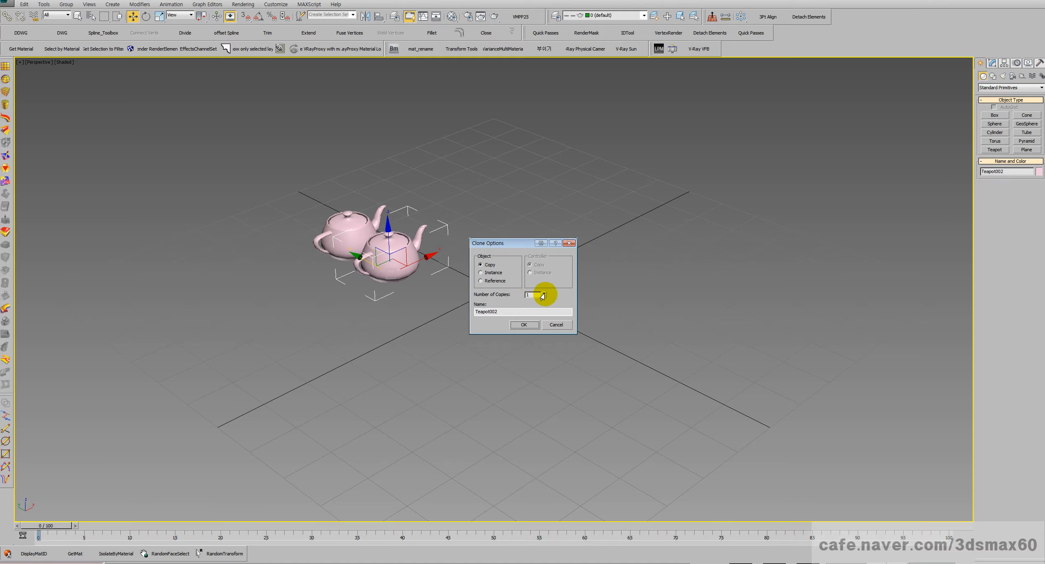
drag(542, 296, 545, 289)
click(523, 324)
scroll(416, 226, down, 5)
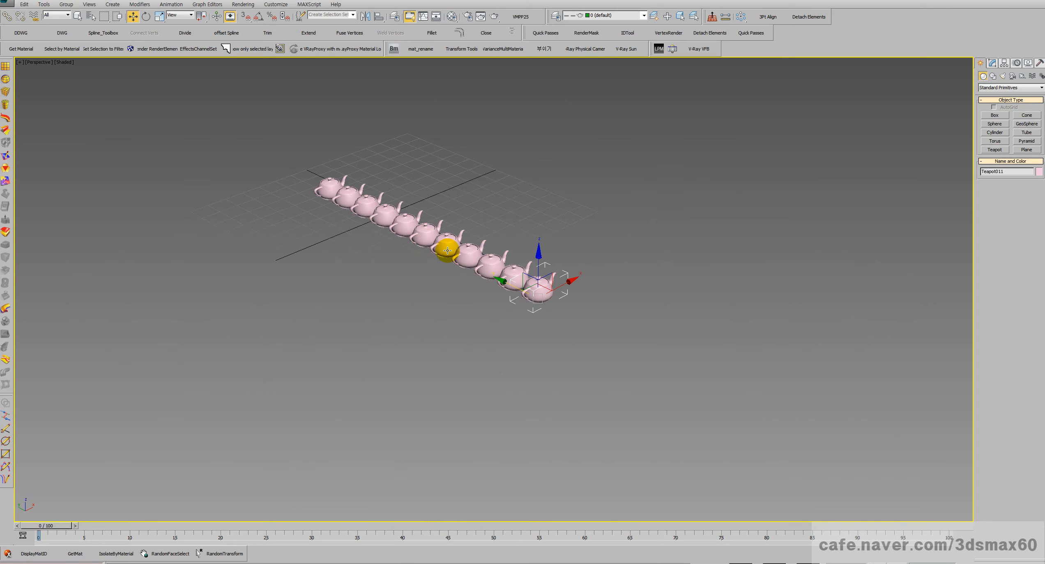
Step: Select all teapots in the row and clone them sideways along the X axis as 3 copies
alt+middle_drag(447, 250, 605, 256)
key(w)
drag(782, 327, 296, 227)
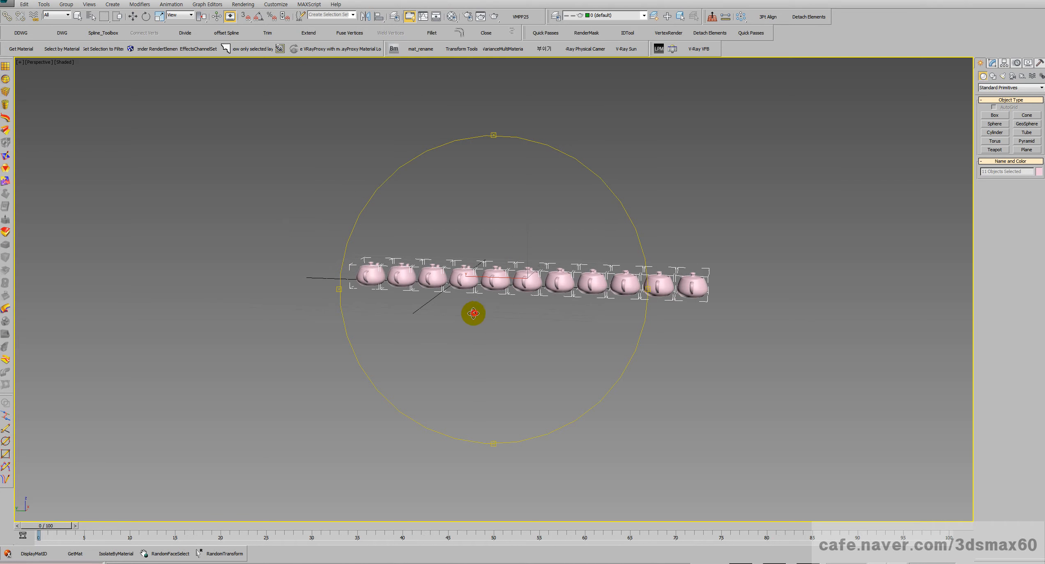
drag(473, 313, 434, 319)
middle_drag(524, 306, 432, 332)
right_click(431, 331)
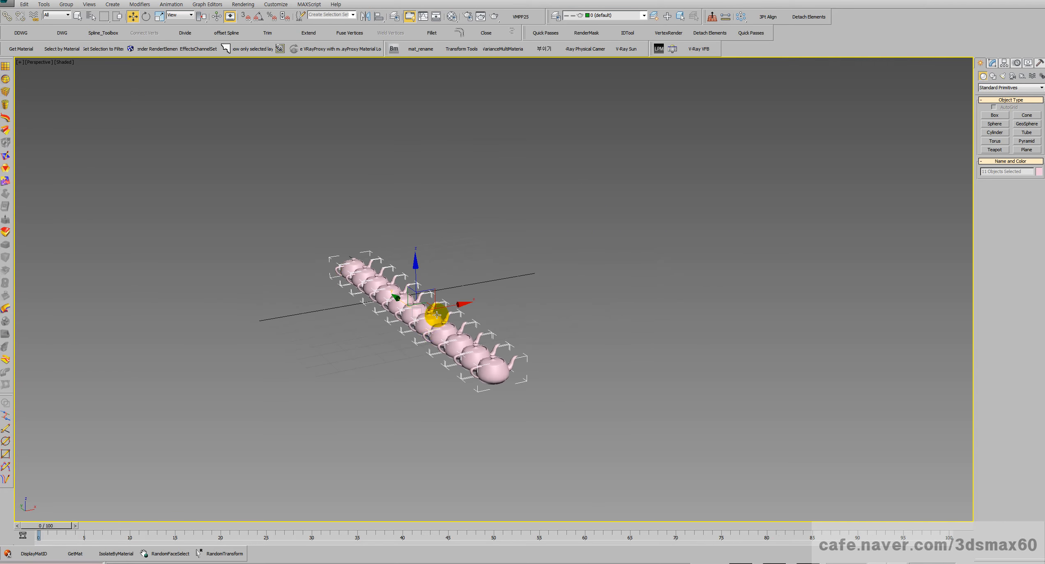
scroll(433, 317, up, 8)
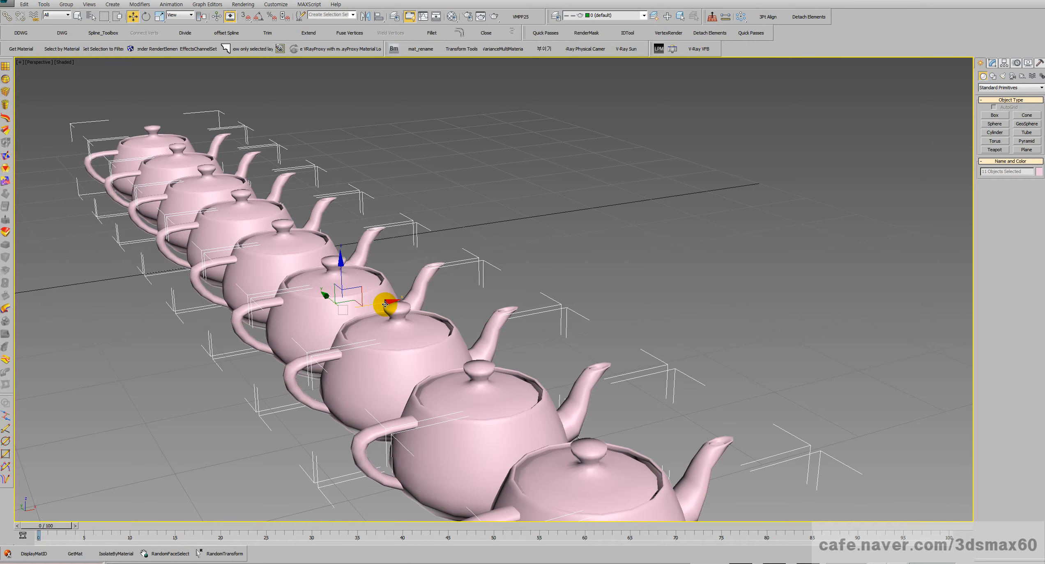
mouse_move(385, 304)
shift+mouse_down()
mouse_move(560, 284)
mouse_move(533, 290)
shift+mouse_up()
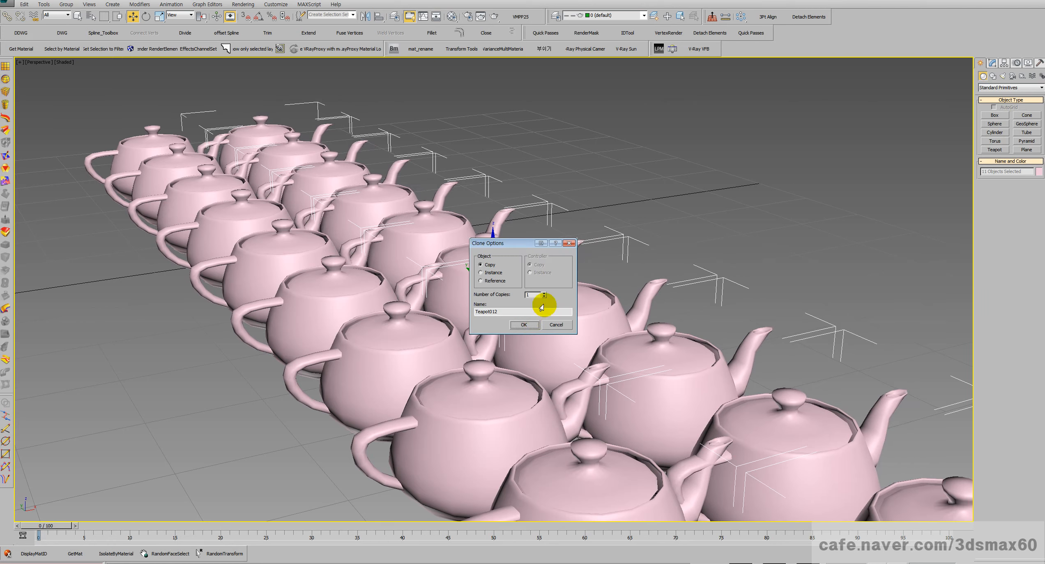
click(526, 323)
Step: Examine the four rows of teapots from different angles and distances
scroll(437, 280, down, 5)
middle_drag(450, 294, 472, 297)
key(w)
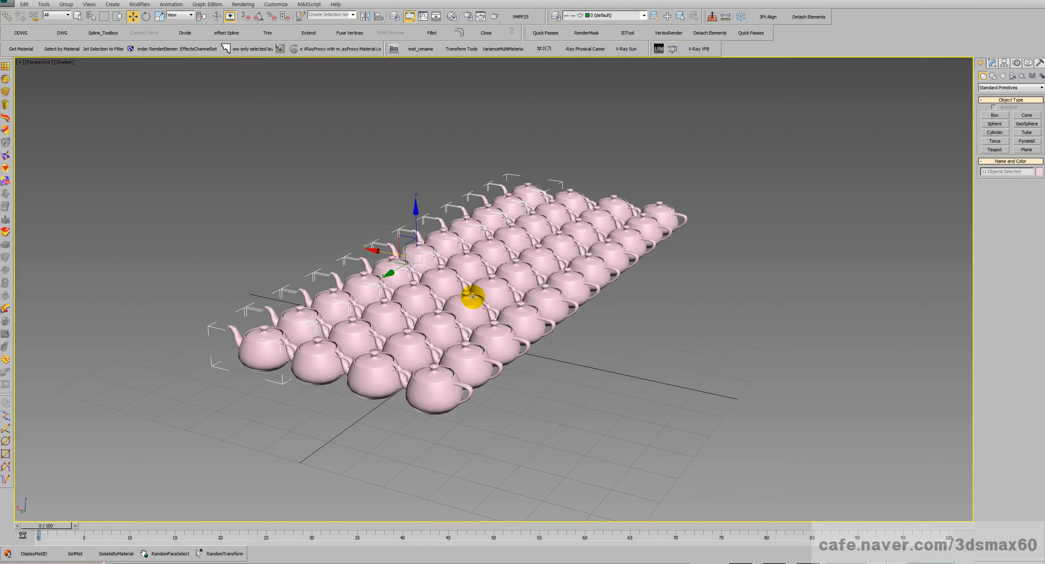
scroll(473, 296, up, 4)
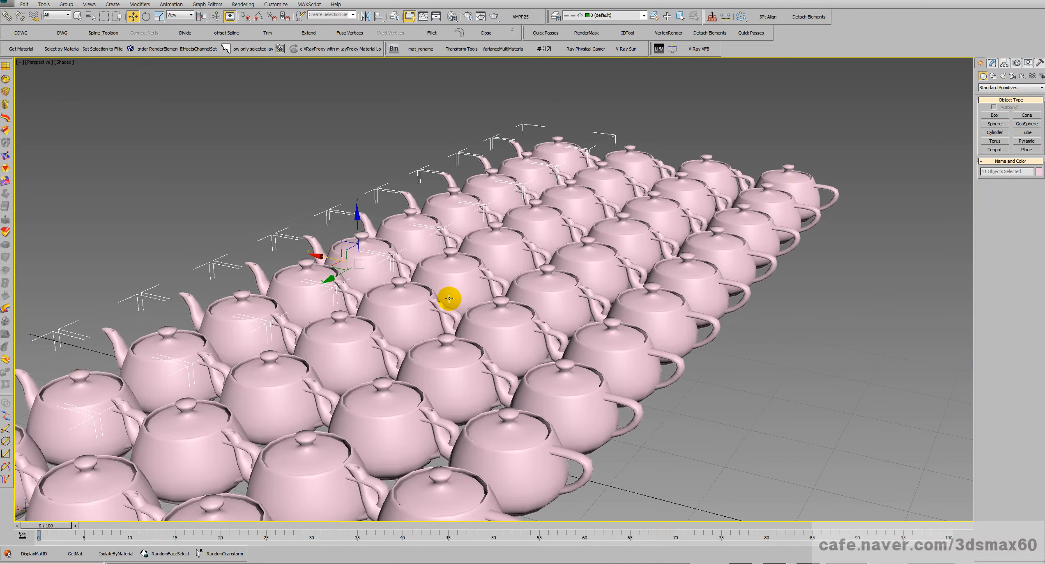
middle_drag(448, 298, 550, 273)
scroll(550, 272, down, 5)
scroll(549, 274, up, 2)
scroll(545, 279, up, 2)
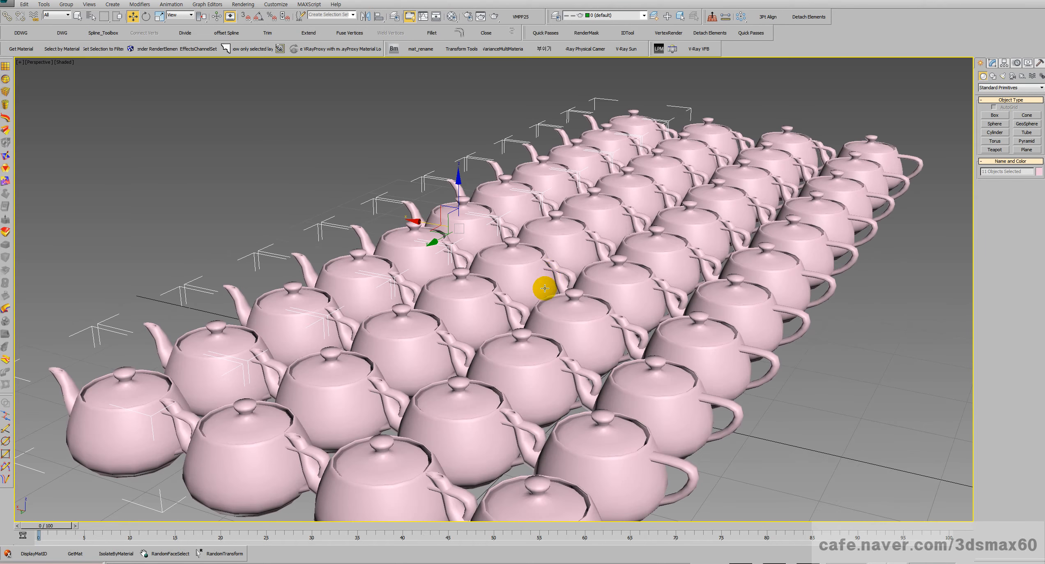
scroll(544, 285, down, 2)
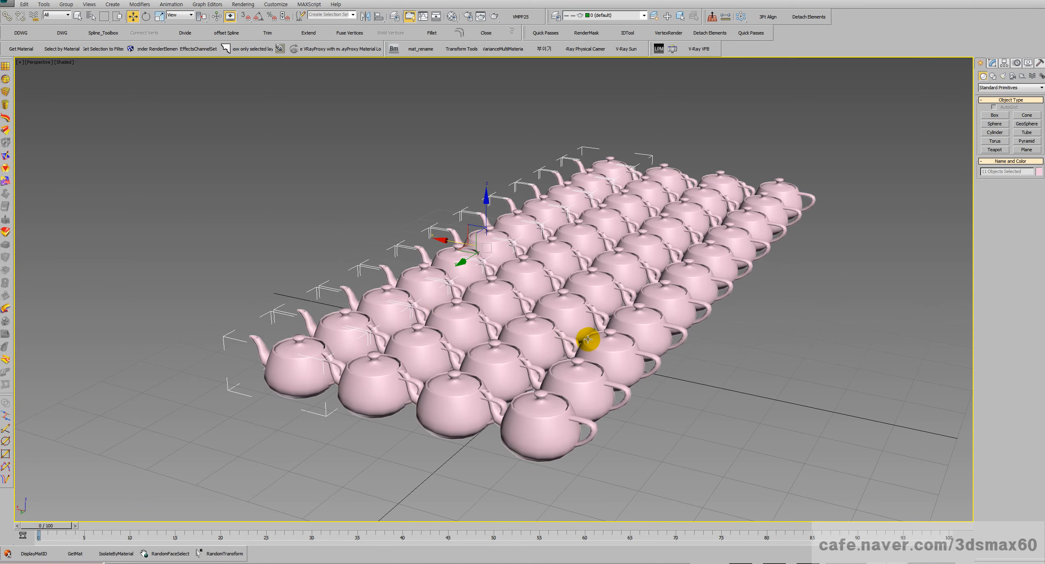
Step: Move each of the four teapots in the front row slightly away from the rest of the grid
middle_drag(588, 338, 567, 321)
scroll(566, 320, up, 2)
scroll(561, 320, down, 2)
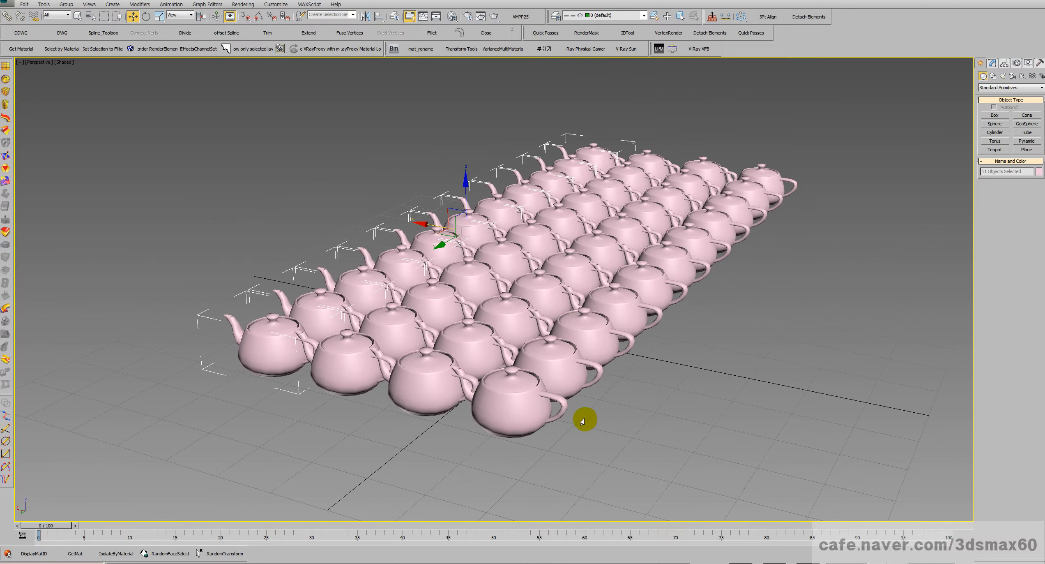
drag(517, 419, 487, 455)
drag(411, 394, 387, 410)
drag(328, 361, 309, 391)
drag(271, 335, 250, 331)
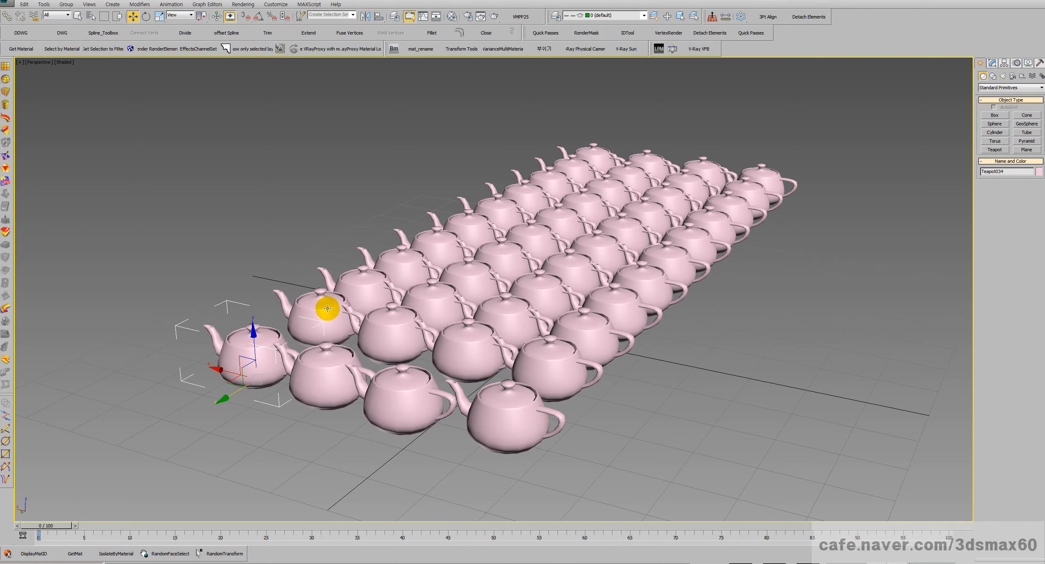
Step: Nudge the end teapot of the second row and two teapots at the far end out of alignment
drag(327, 308, 313, 304)
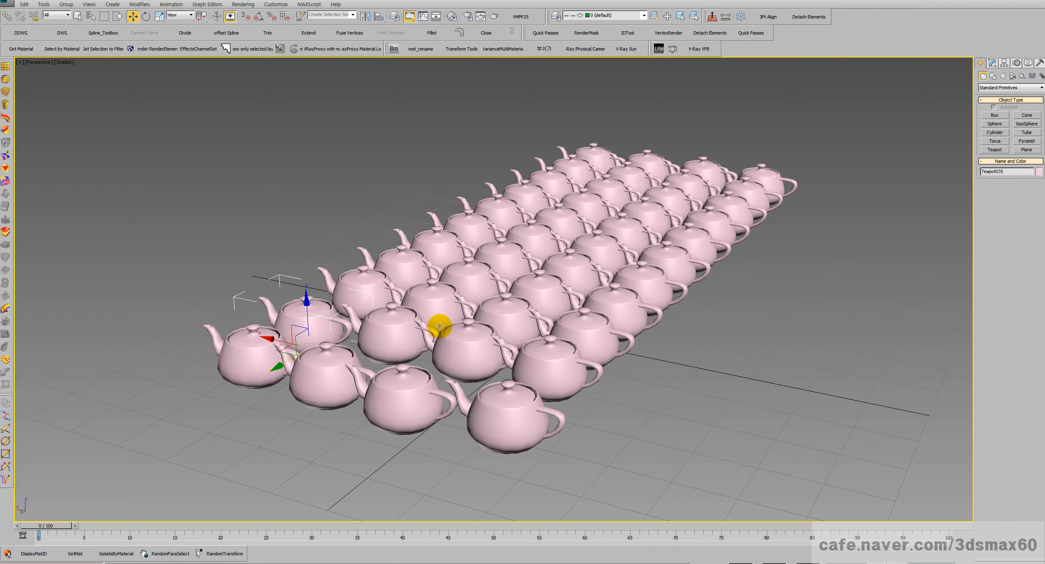
drag(763, 179, 788, 179)
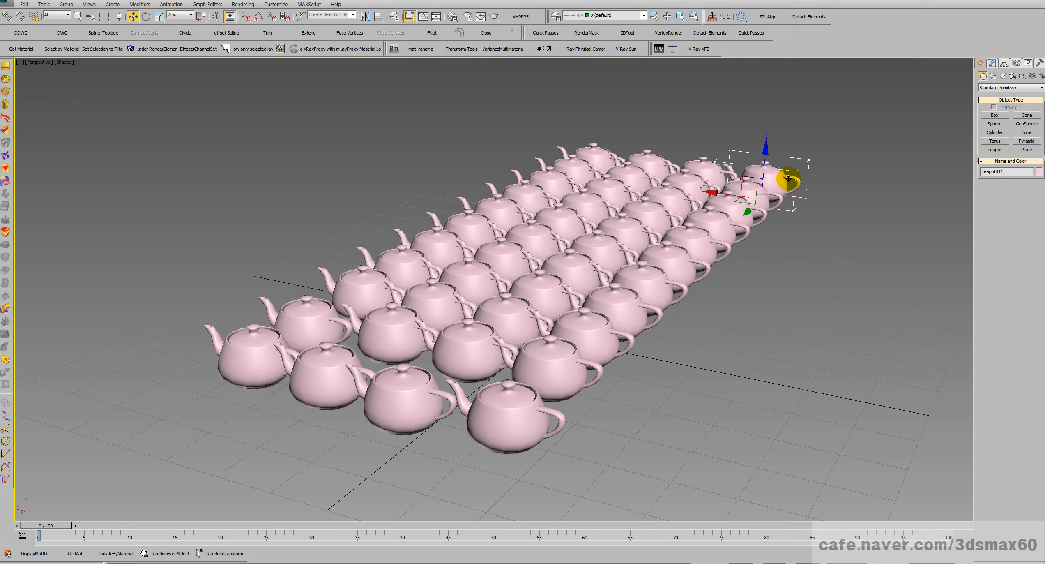
click(703, 164)
middle_drag(665, 216, 668, 201)
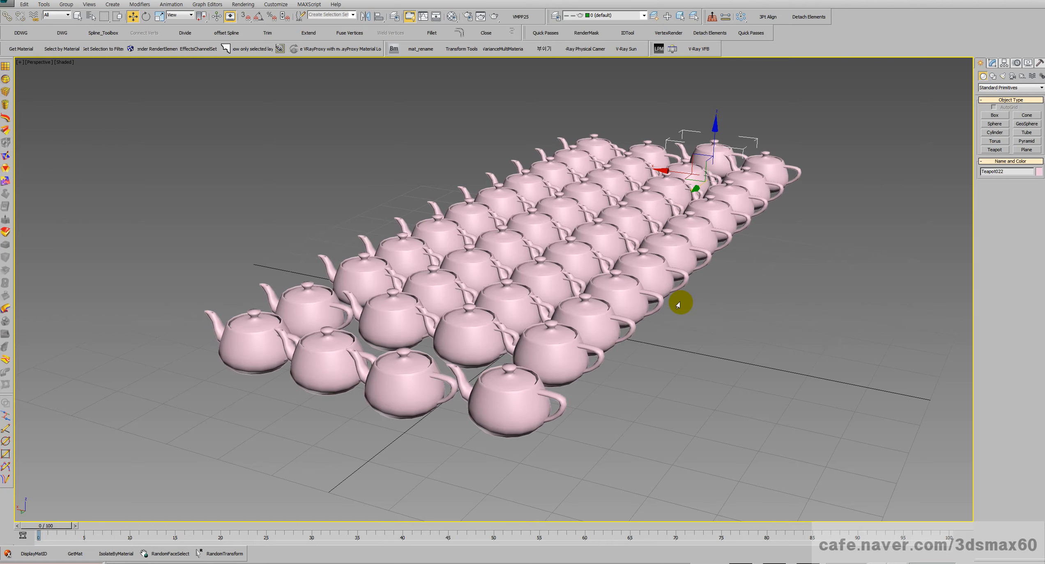
Step: Select all the teapots in the Perspective viewport and open the IDTool script window beside them
alt+middle_drag(678, 304, 401, 284)
key(w)
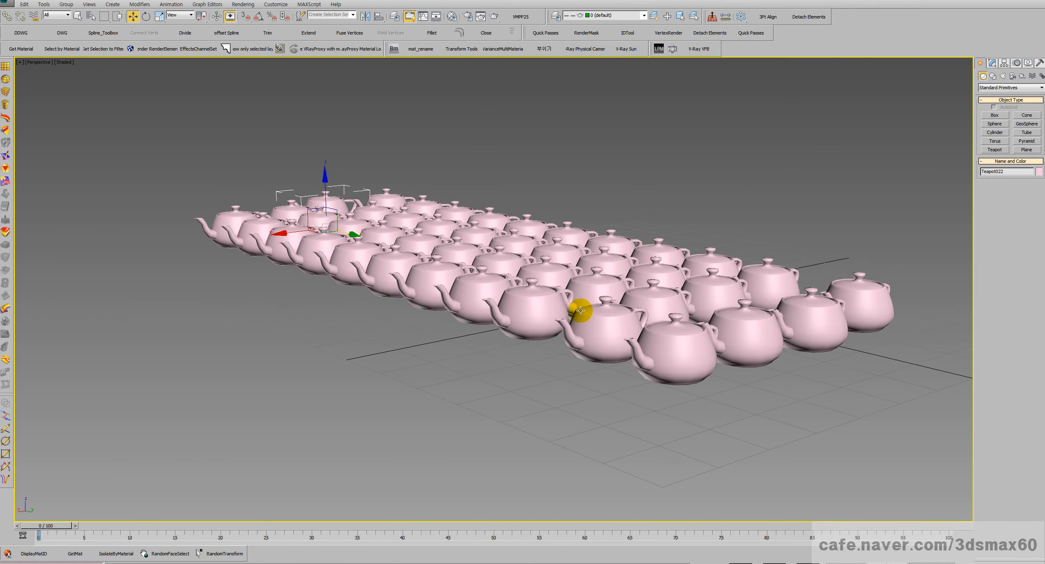
middle_drag(763, 346, 707, 345)
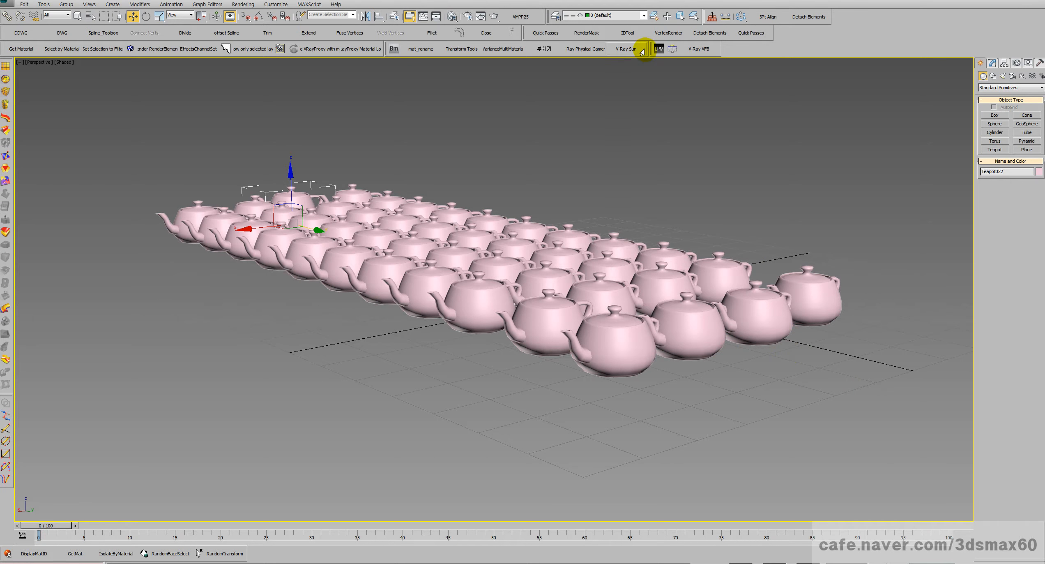
drag(900, 413, 143, 131)
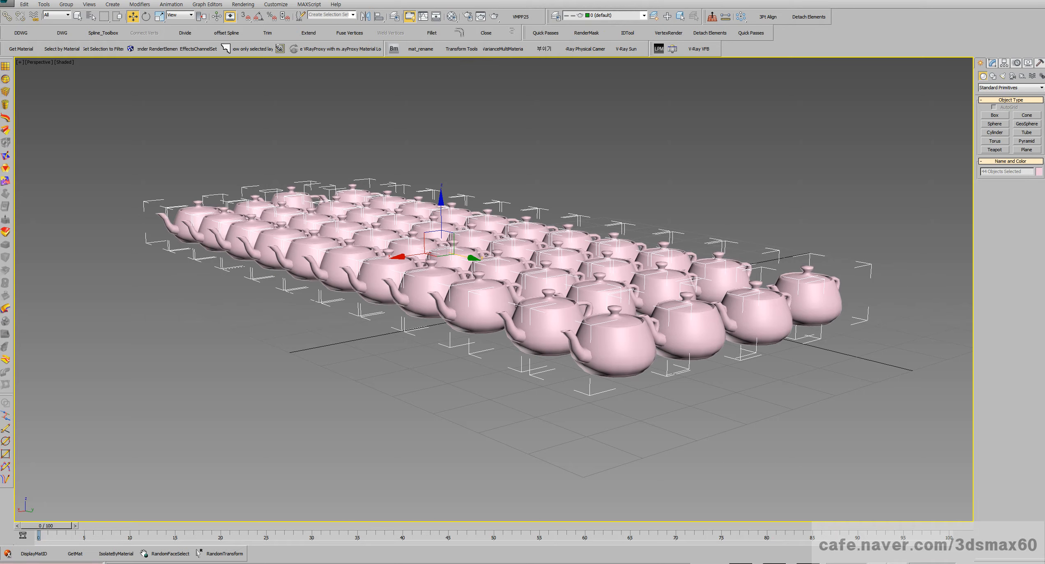
drag(243, 108, 330, 164)
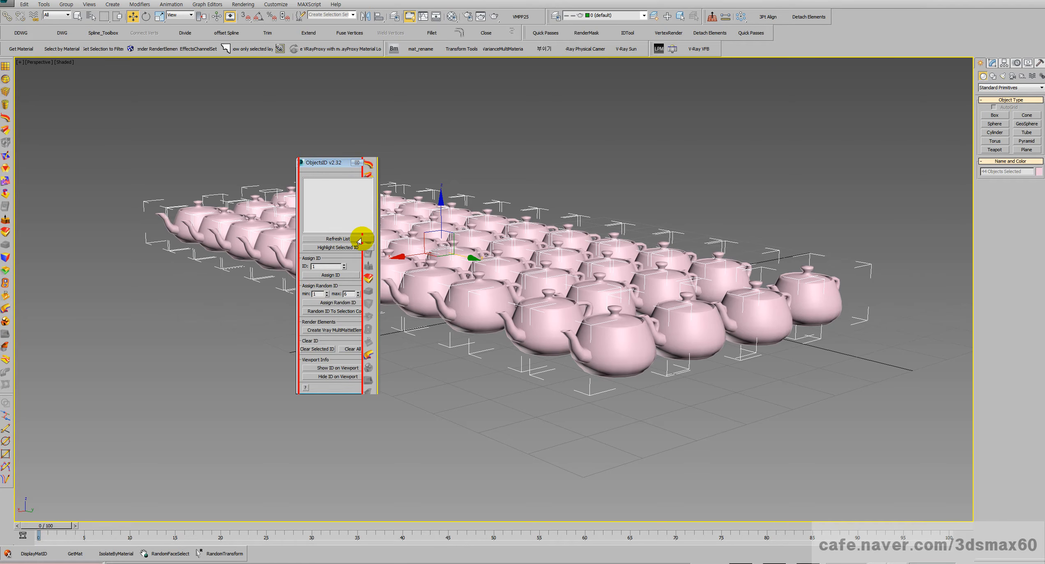
drag(334, 163, 387, 179)
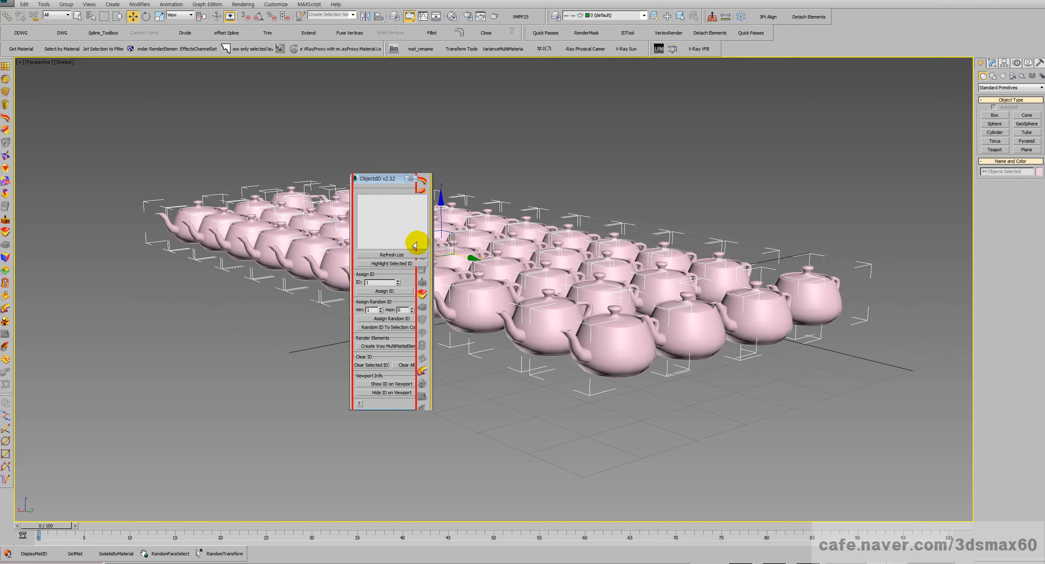
Step: Refresh the ID list, raise the random ID maximum to 75 and assign random IDs by selection count
click(395, 263)
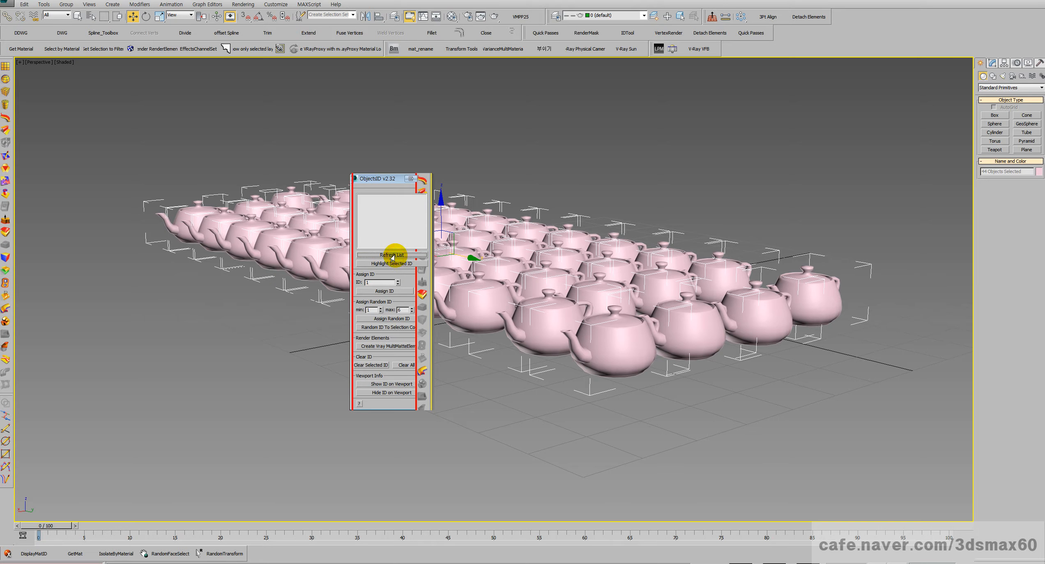
click(393, 256)
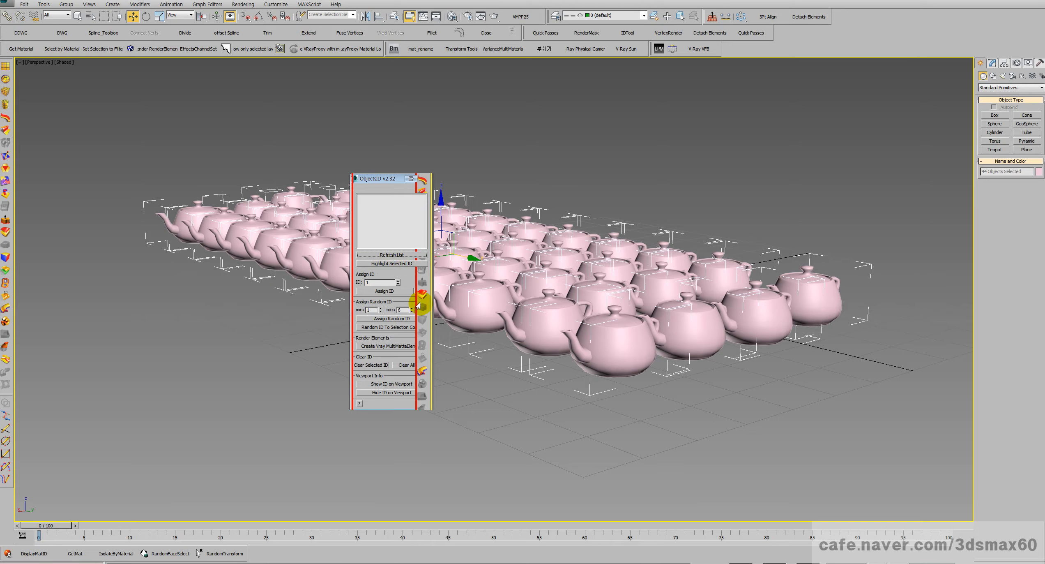
double_click(372, 310)
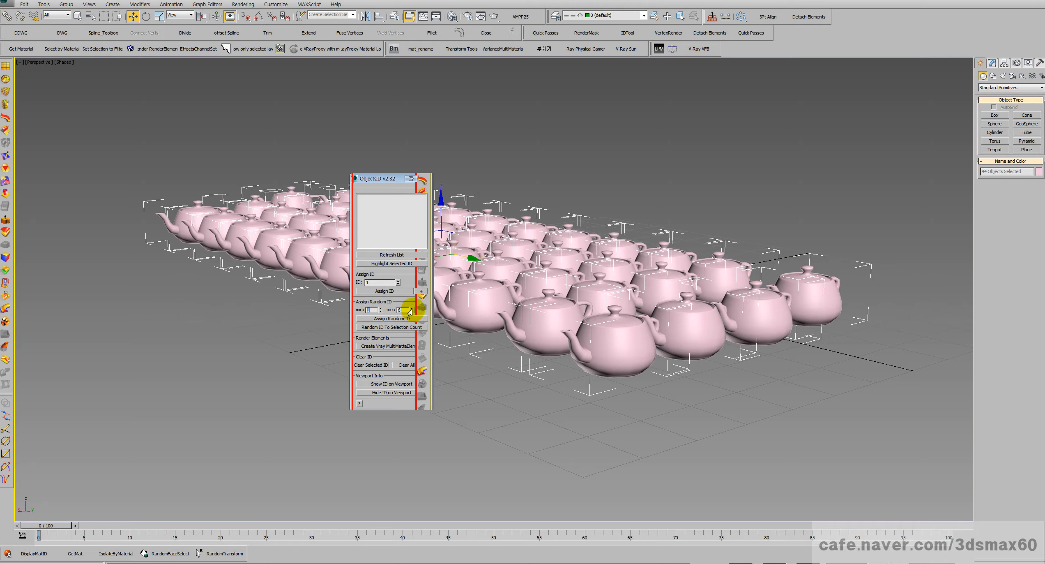
drag(410, 311, 413, 271)
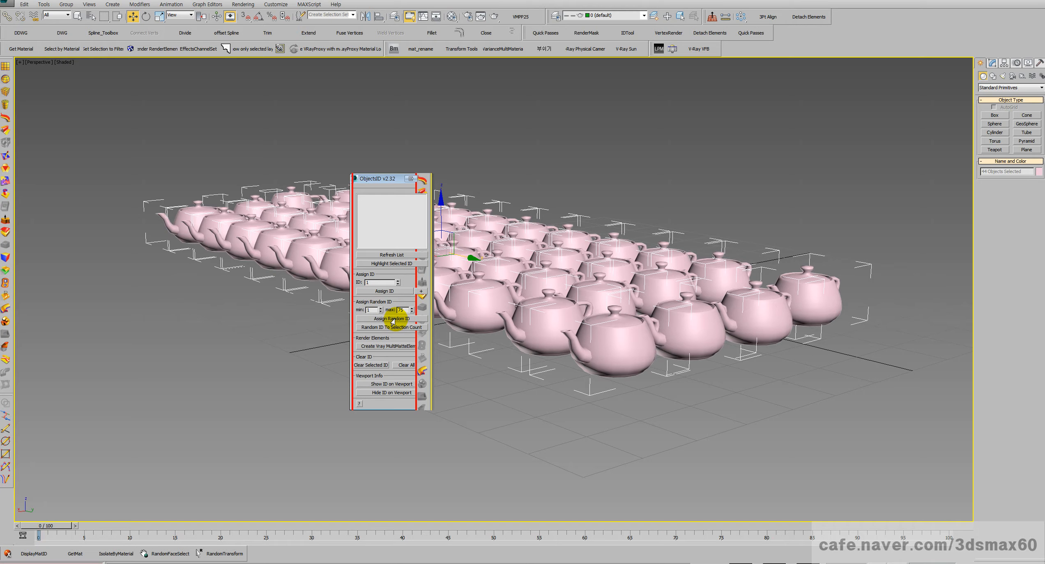
click(369, 328)
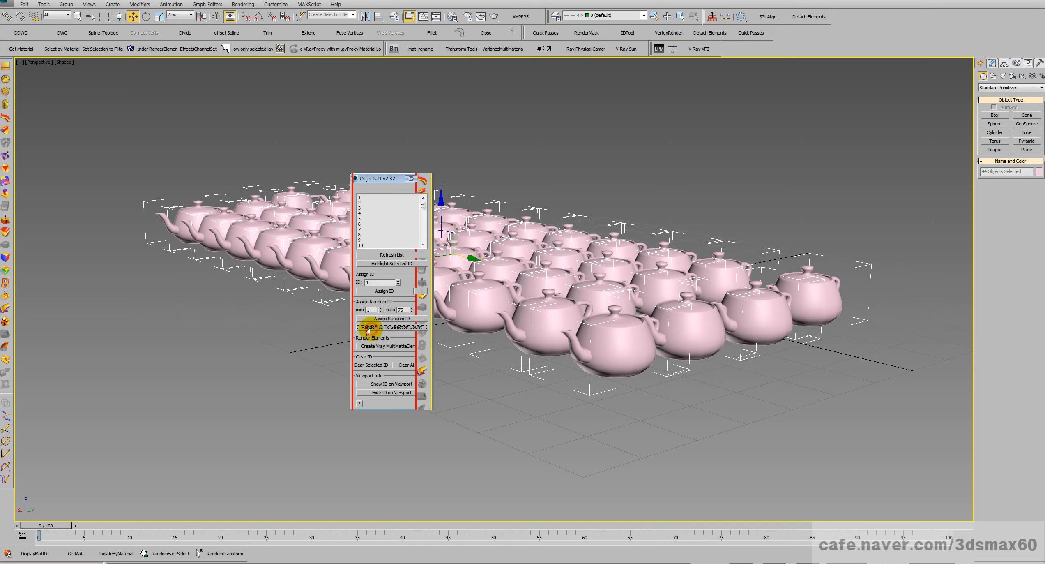
Step: Review the ID list to its end, set the random ID maximum to 44 and assign random IDs to the teapots
drag(419, 207, 416, 248)
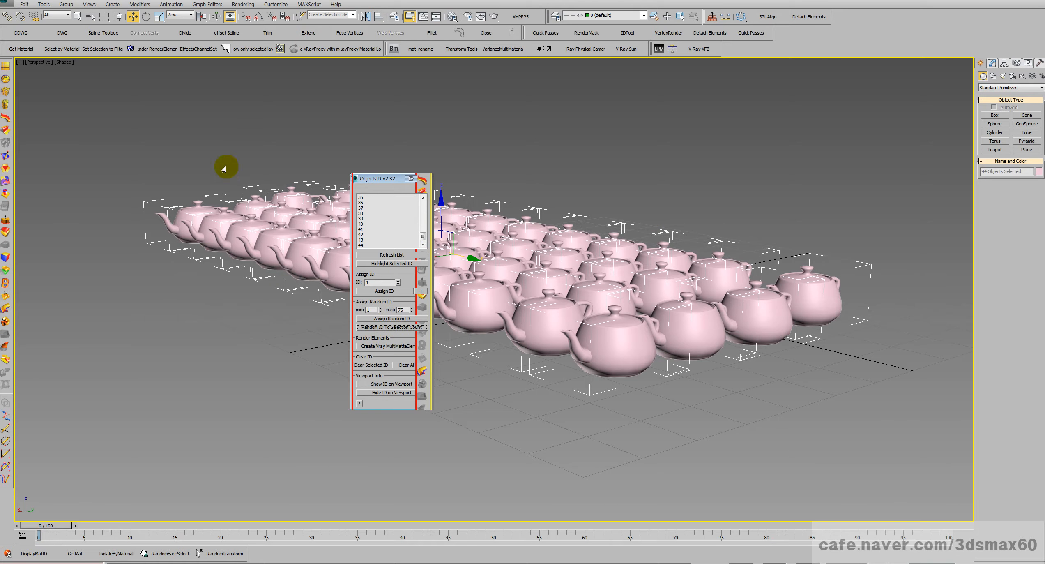
drag(422, 237, 415, 258)
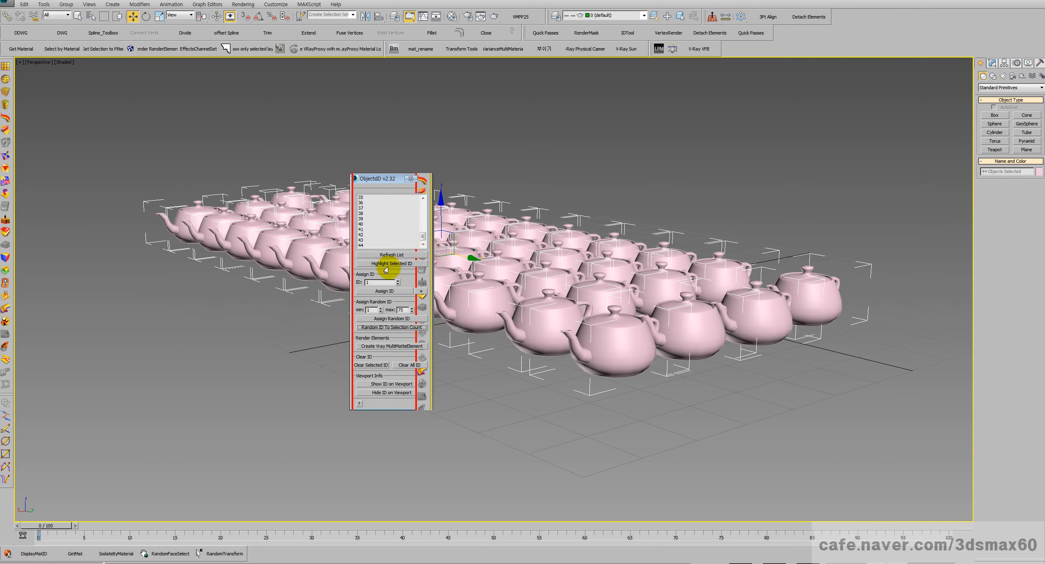
double_click(405, 310)
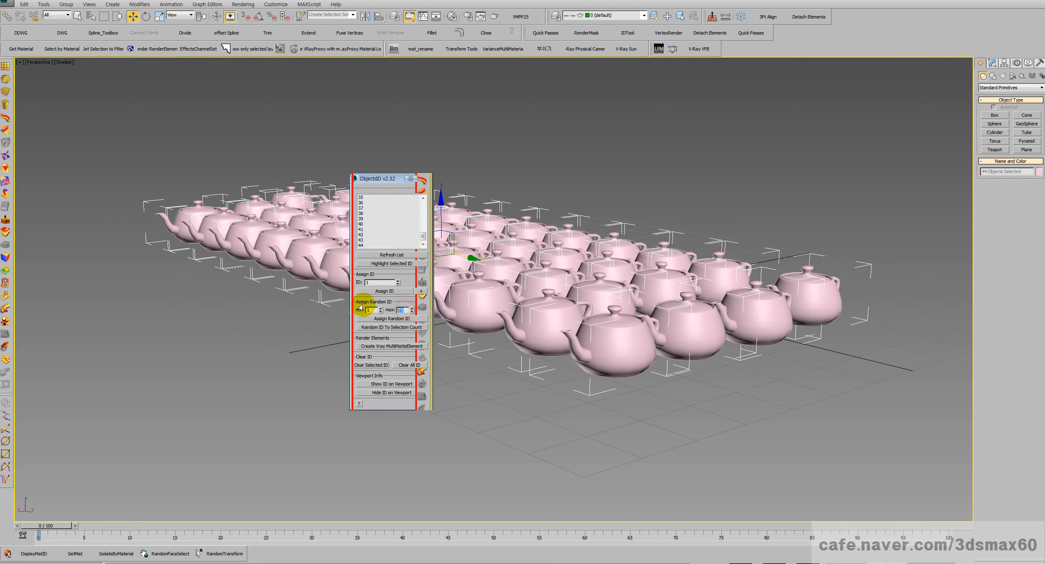
click(376, 319)
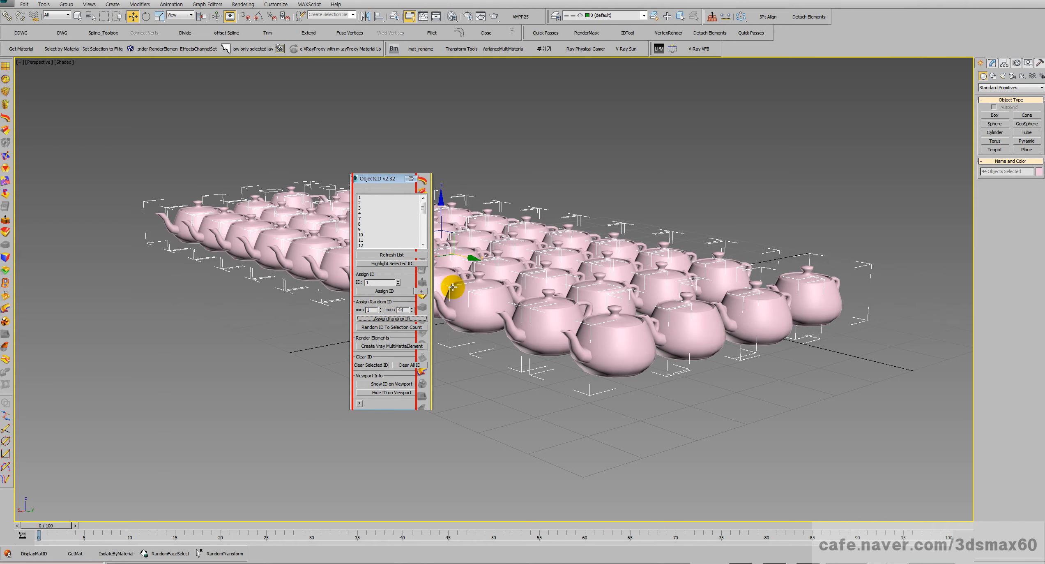
Step: Check the G-Buffer object ID of two teapots near the front corner in their Object Properties
click(485, 288)
right_click(475, 292)
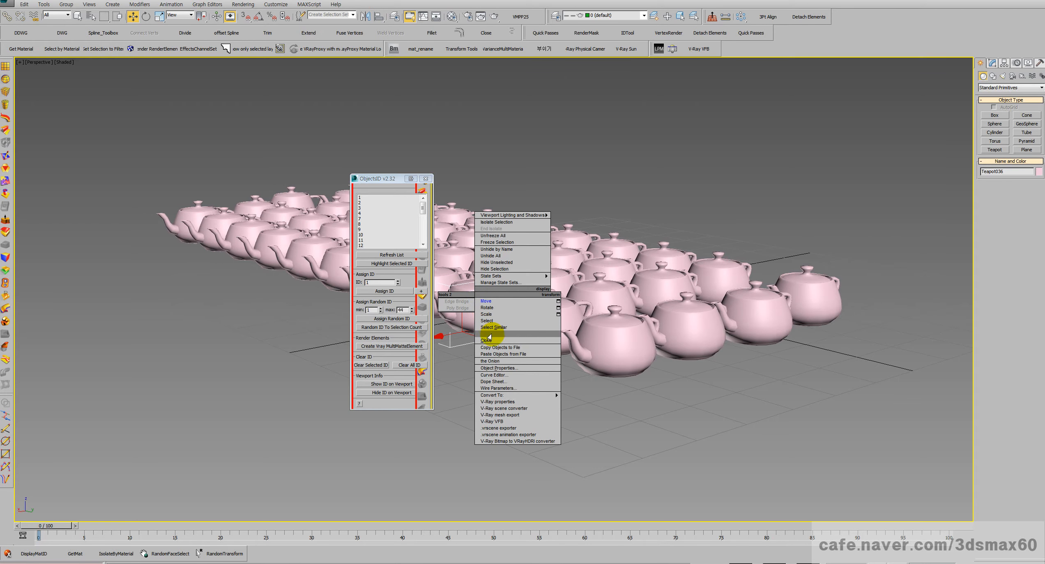
click(494, 369)
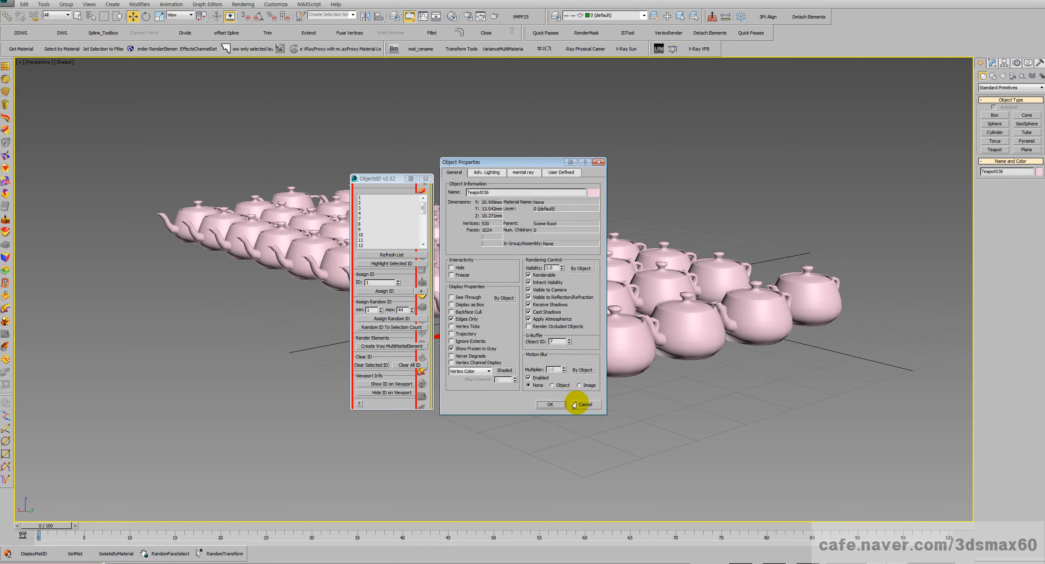
click(579, 403)
click(598, 297)
right_click(597, 293)
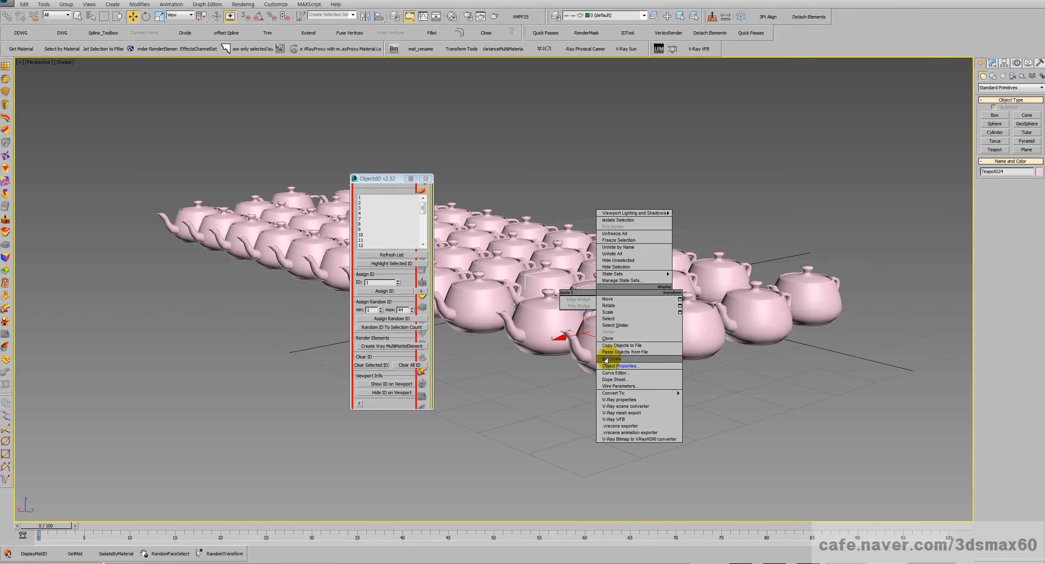
click(616, 365)
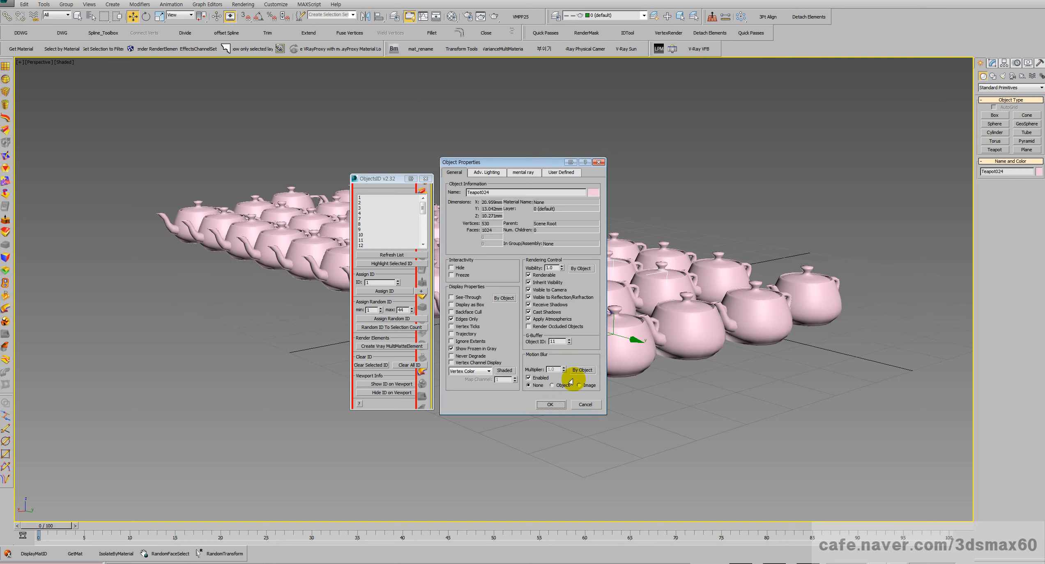
click(586, 404)
Step: Open the render setup and add an Object ID render element
mouse_move(559, 342)
middle_down()
mouse_move(538, 326)
mouse_move(556, 335)
middle_up()
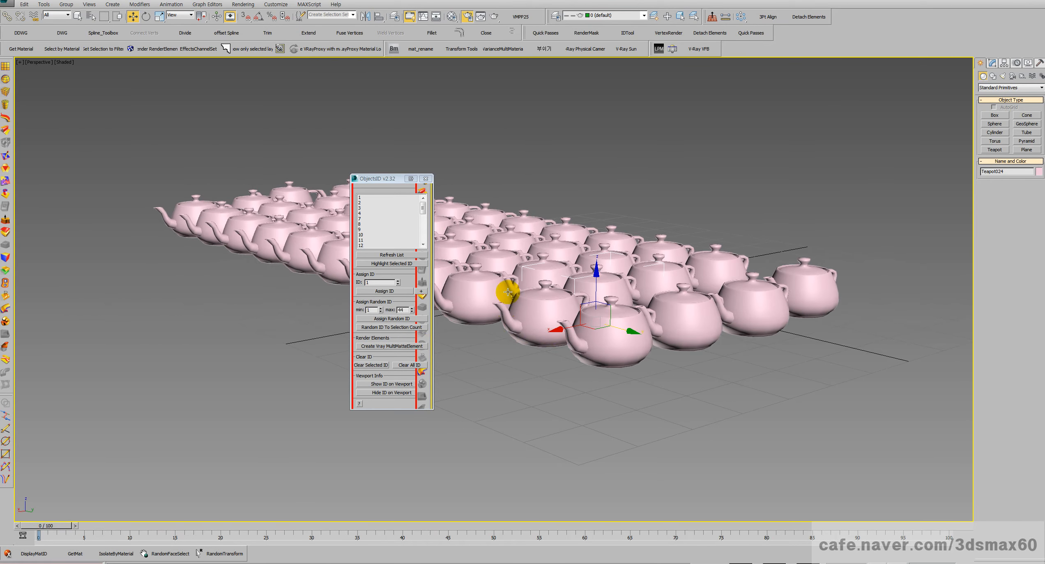
key(F10)
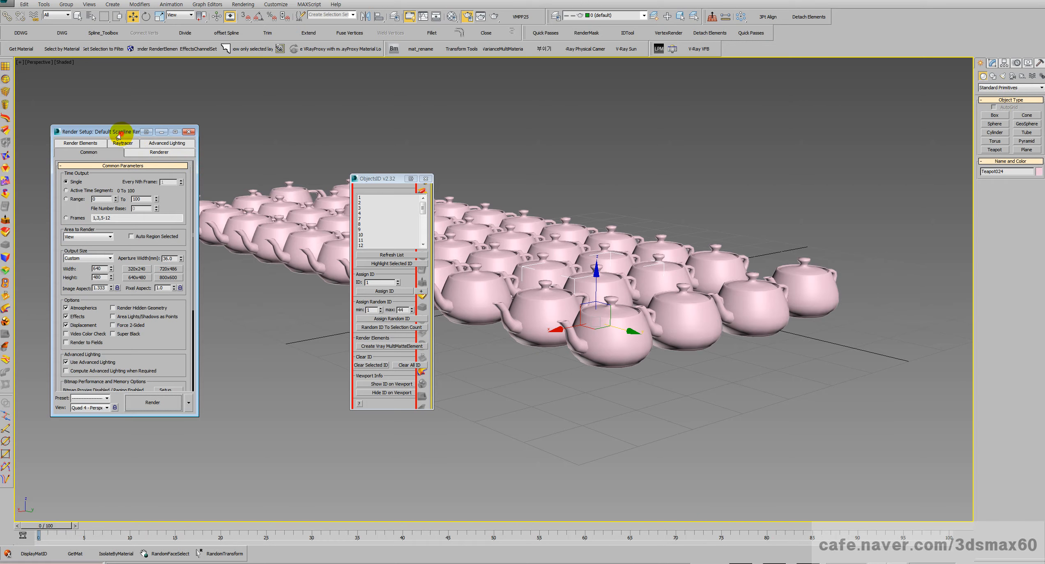
drag(122, 131, 256, 123)
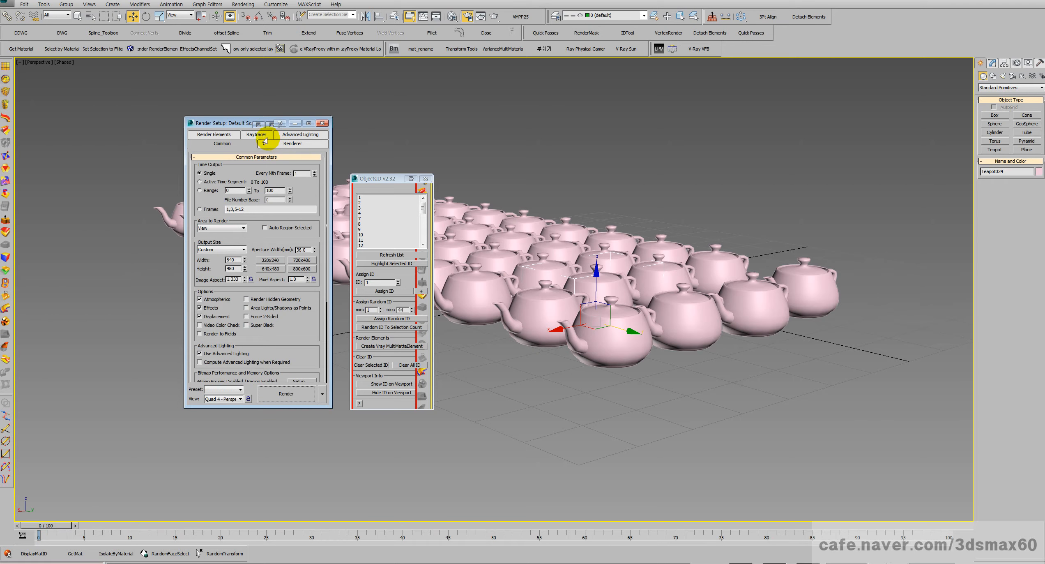
click(230, 135)
click(205, 175)
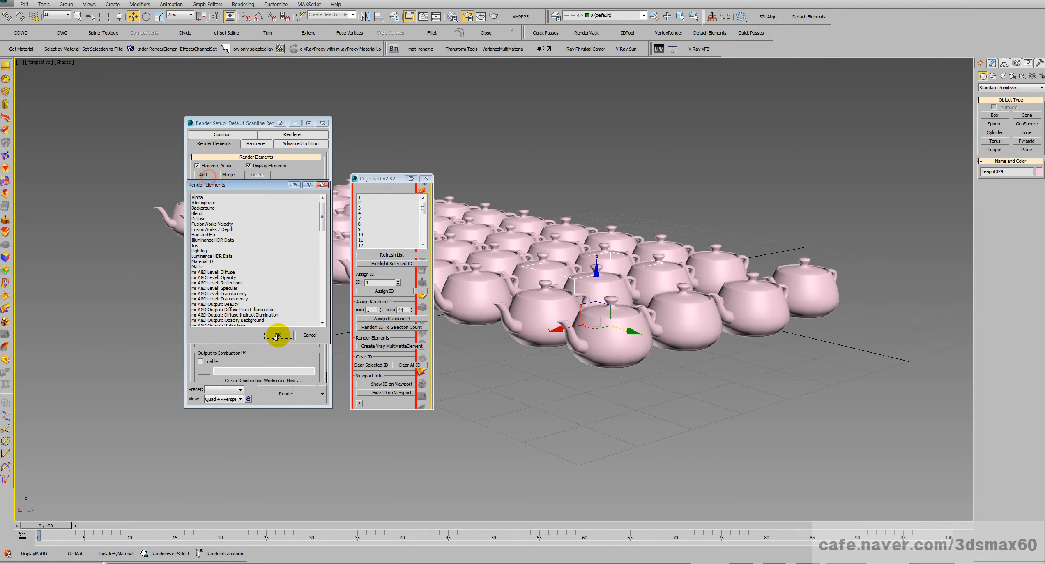
click(230, 277)
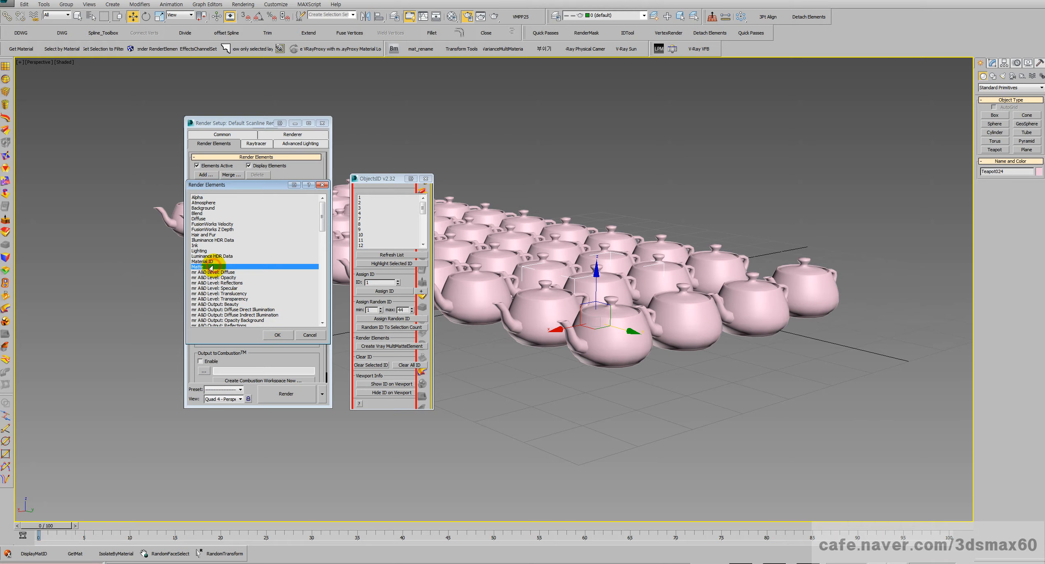
scroll(211, 269, down, 8)
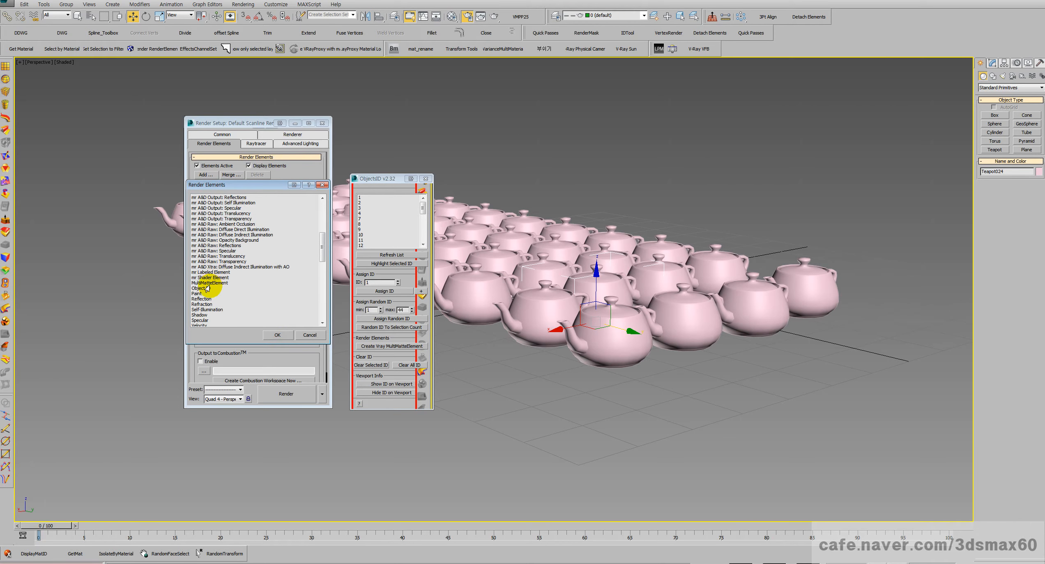
double_click(208, 288)
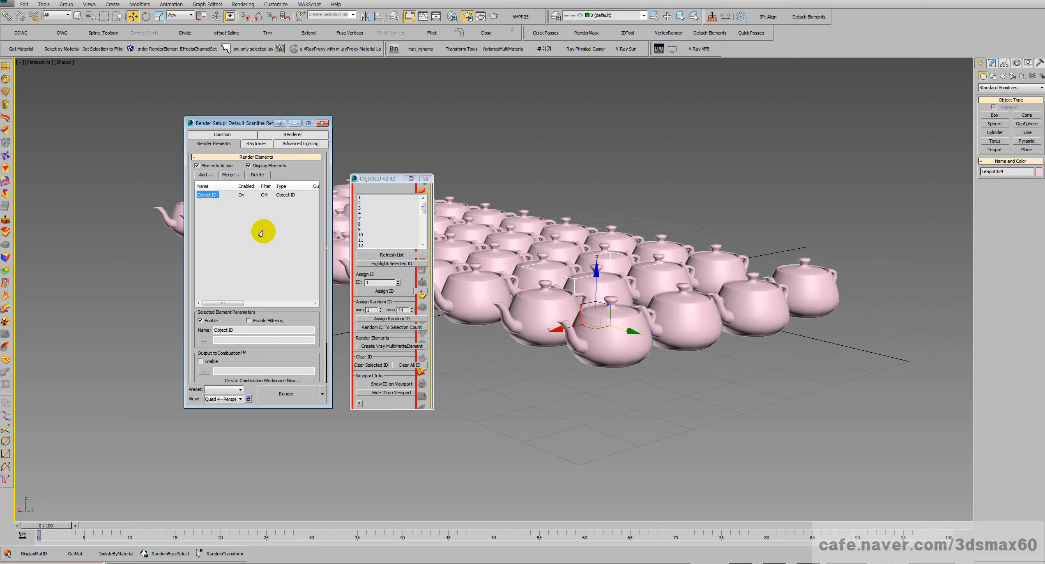
Step: Render the Perspective view, inspect the Object ID pass and close both render windows
click(283, 395)
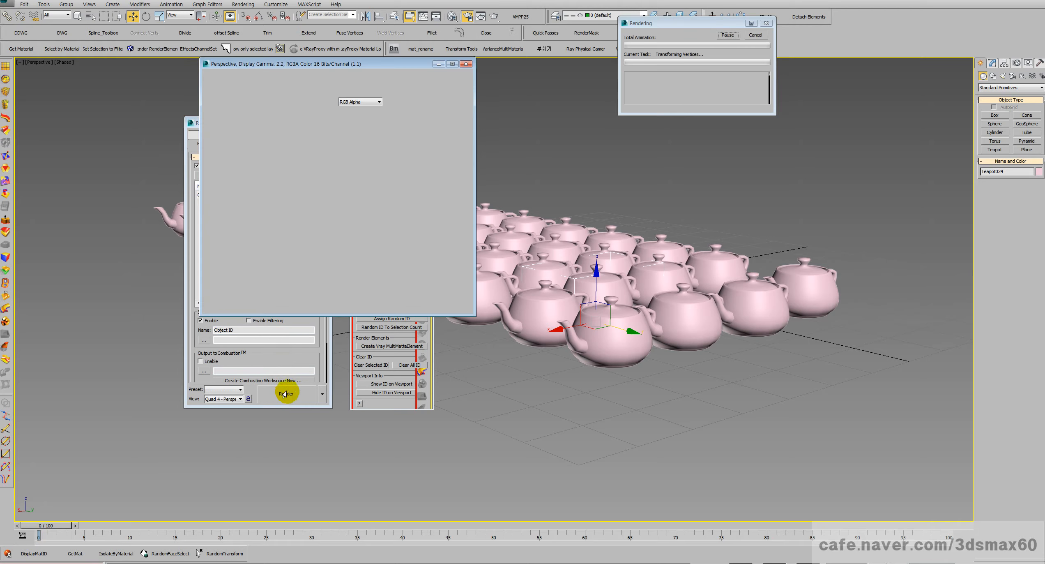
drag(172, 188, 490, 216)
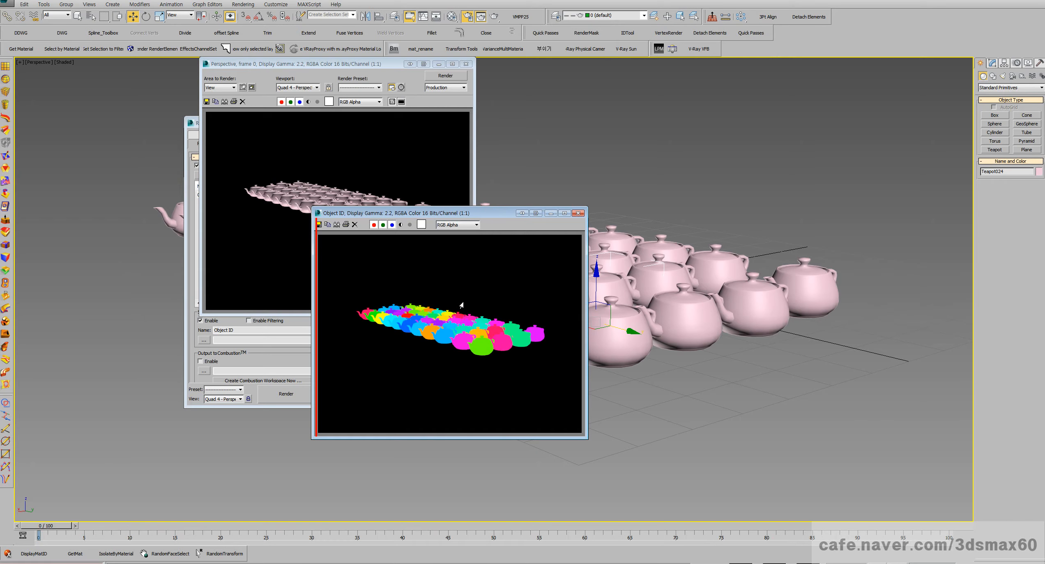
click(578, 213)
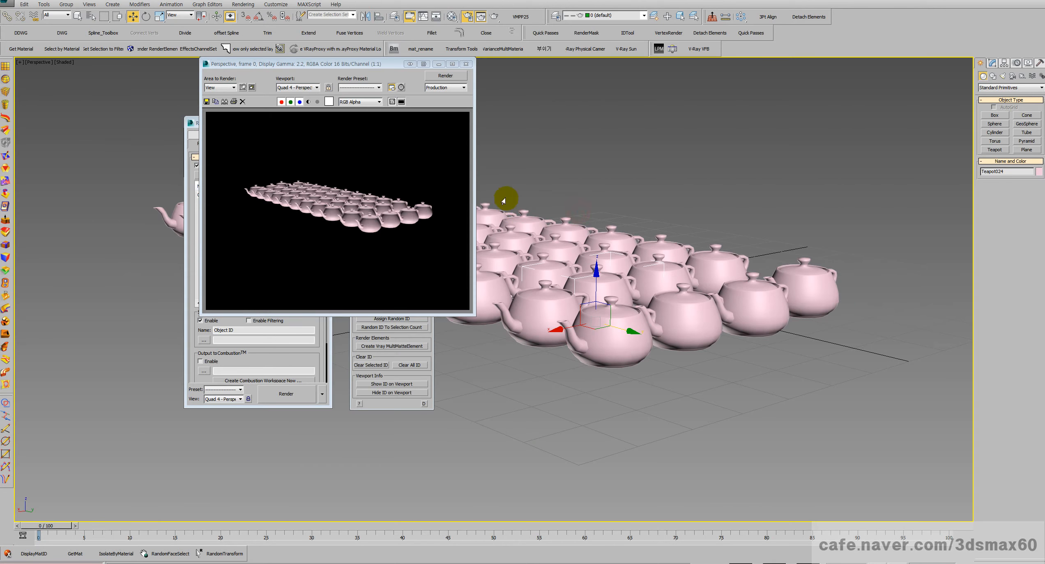
click(466, 64)
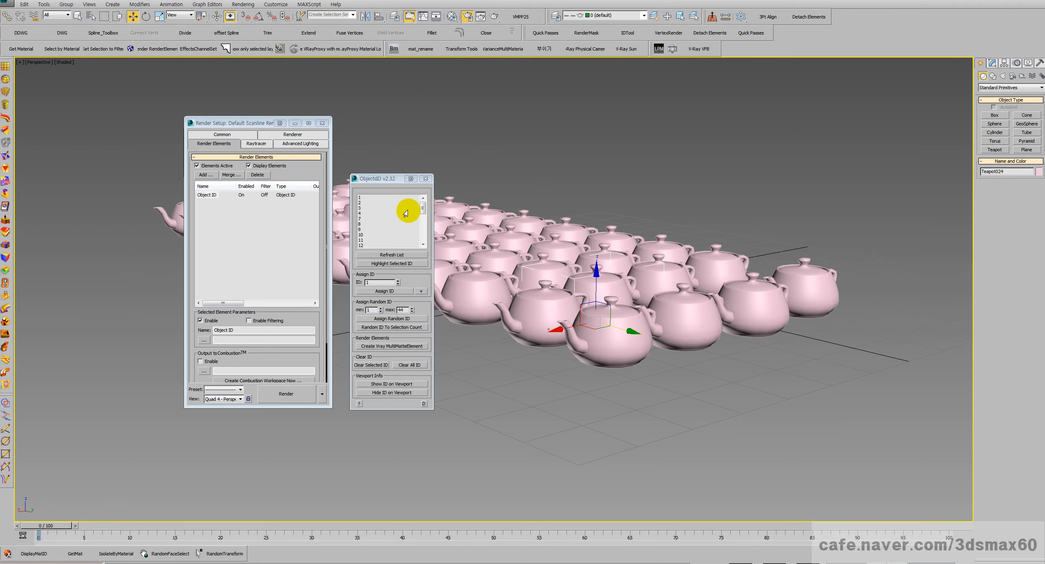
Step: Assign V-Ray Adv 2.40.04 as the production renderer in place of the Default Scanline Renderer
scroll(302, 350, down, 3)
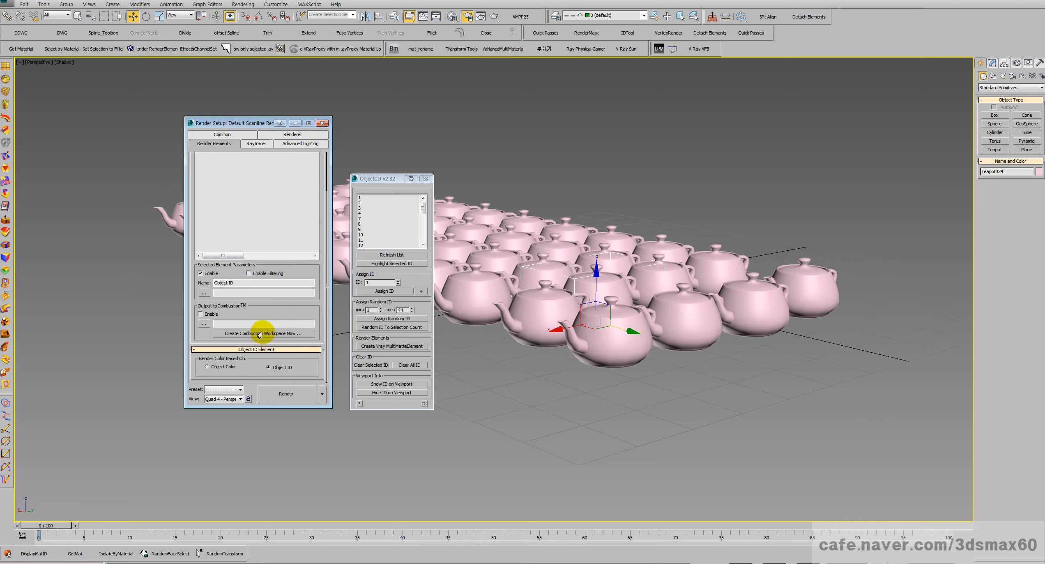
click(208, 135)
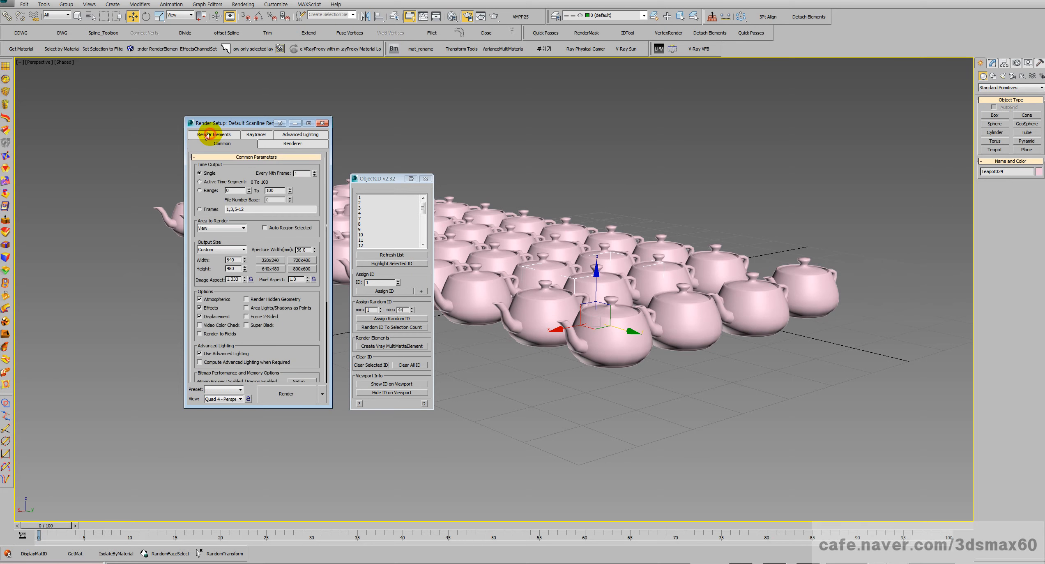
scroll(287, 345, down, 8)
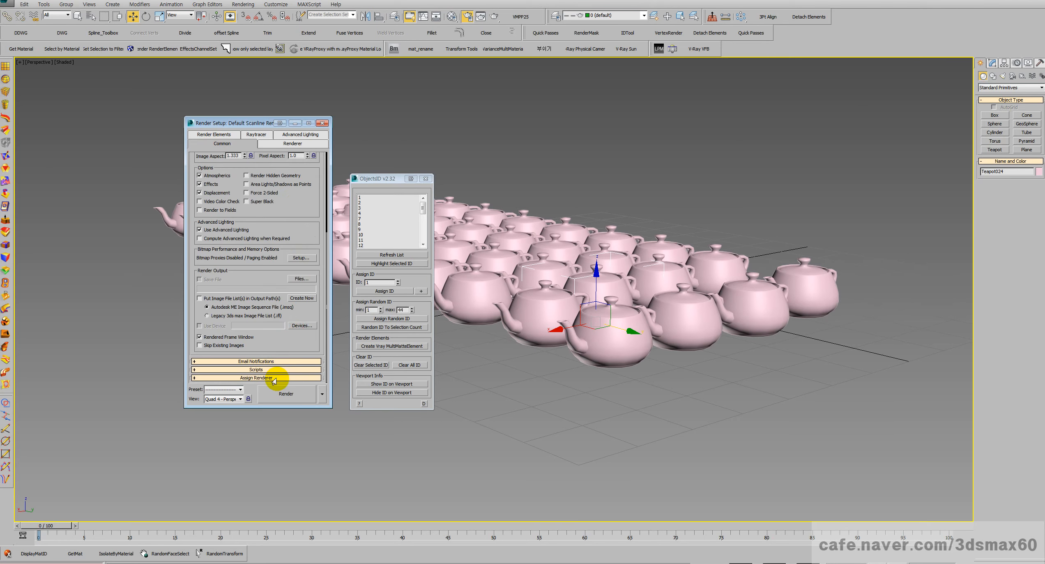
scroll(283, 370, down, 3)
click(302, 343)
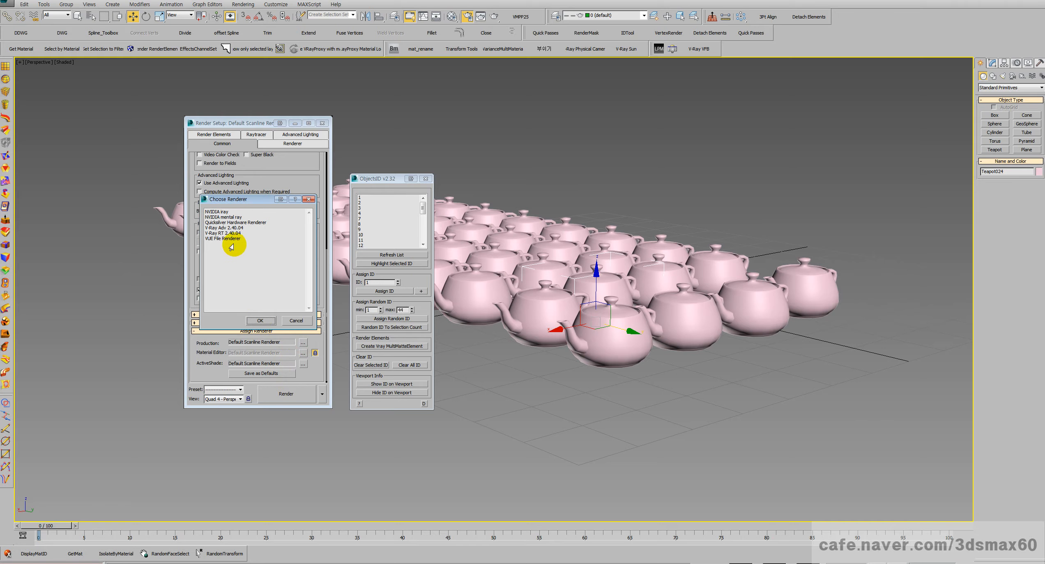
click(229, 228)
double_click(229, 228)
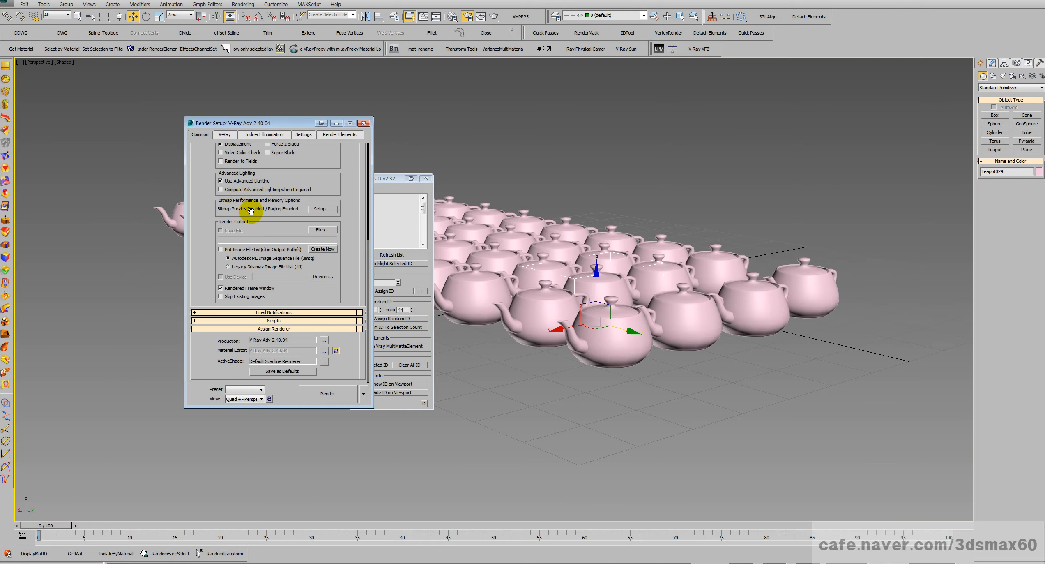
Step: Add a VRayObjectID render element and delete the Object ID element from the render elements
click(331, 135)
scroll(294, 222, up, 2)
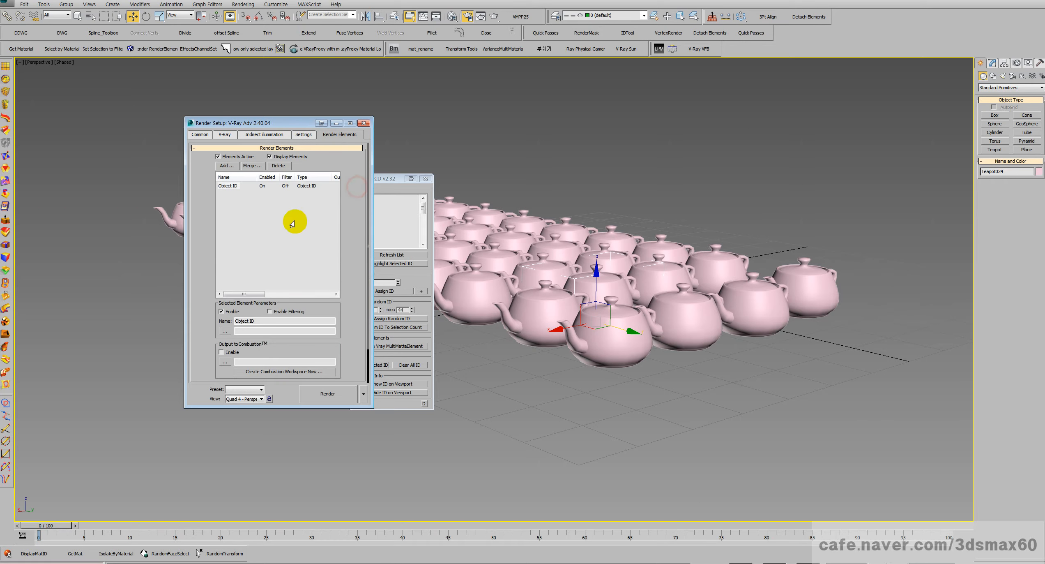
click(231, 166)
click(265, 261)
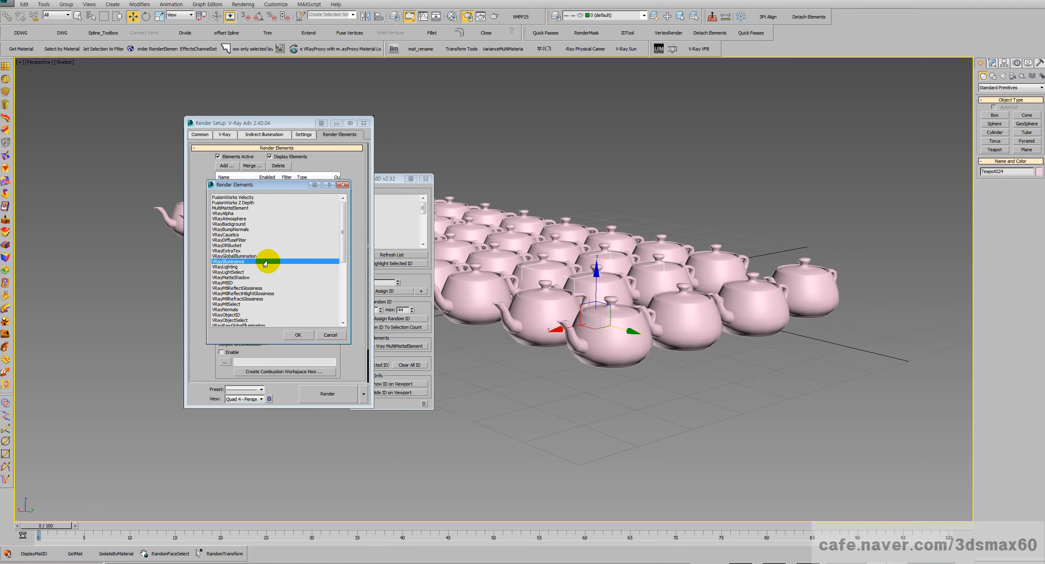
scroll(252, 264, down, 7)
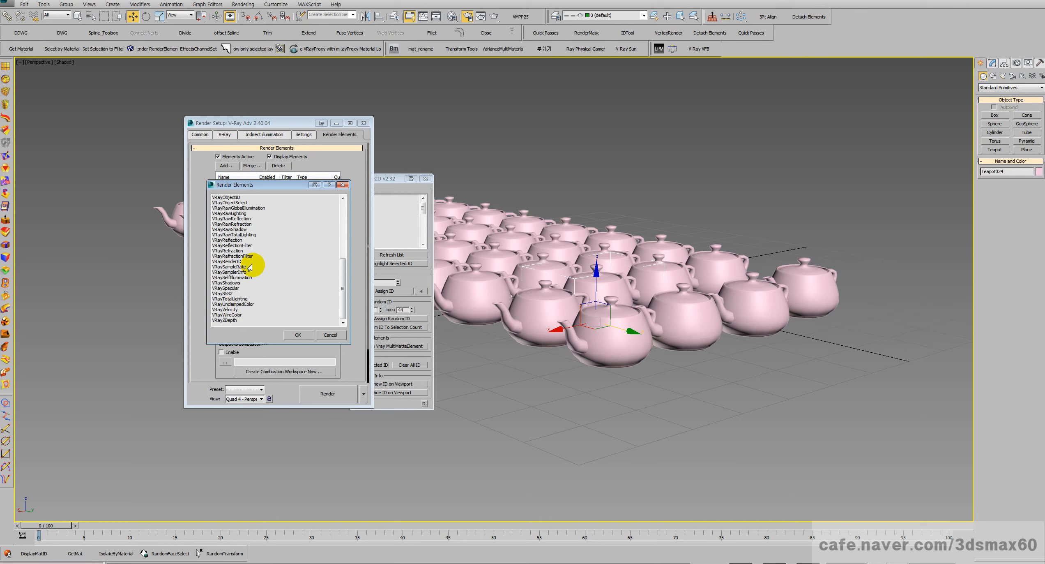
scroll(251, 269, up, 7)
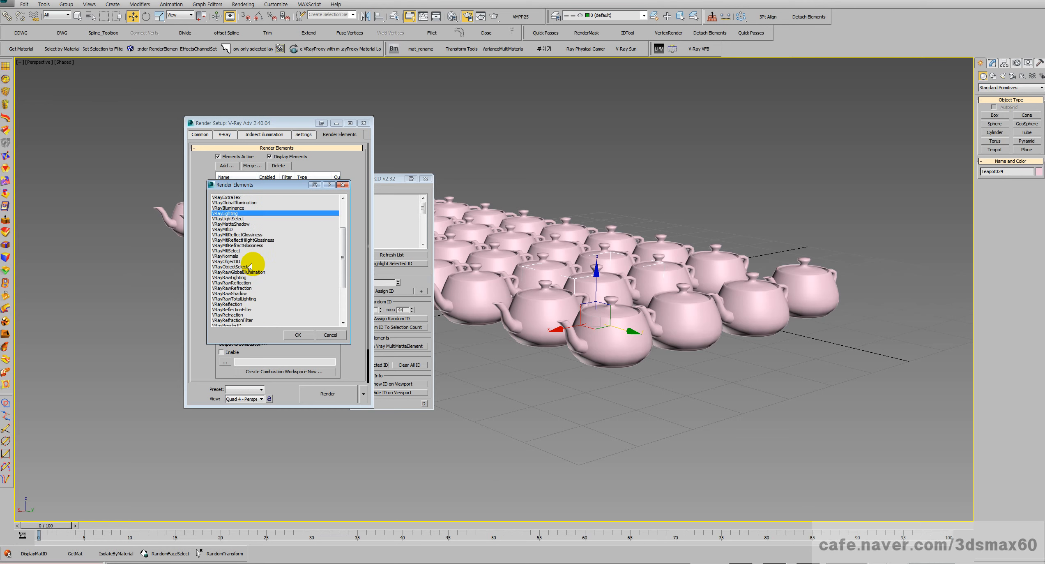
click(251, 266)
click(246, 257)
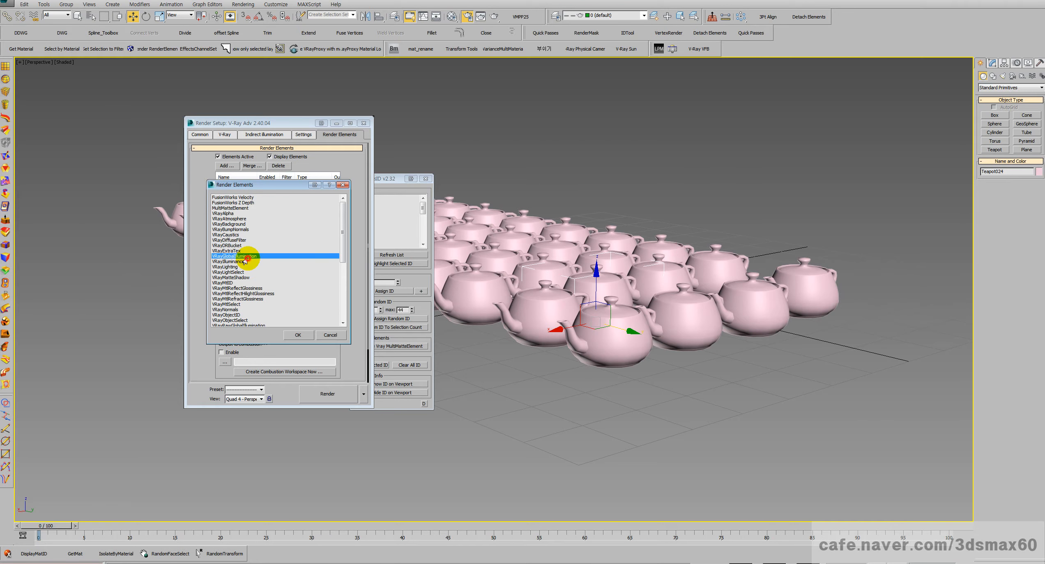
scroll(246, 252, down, 2)
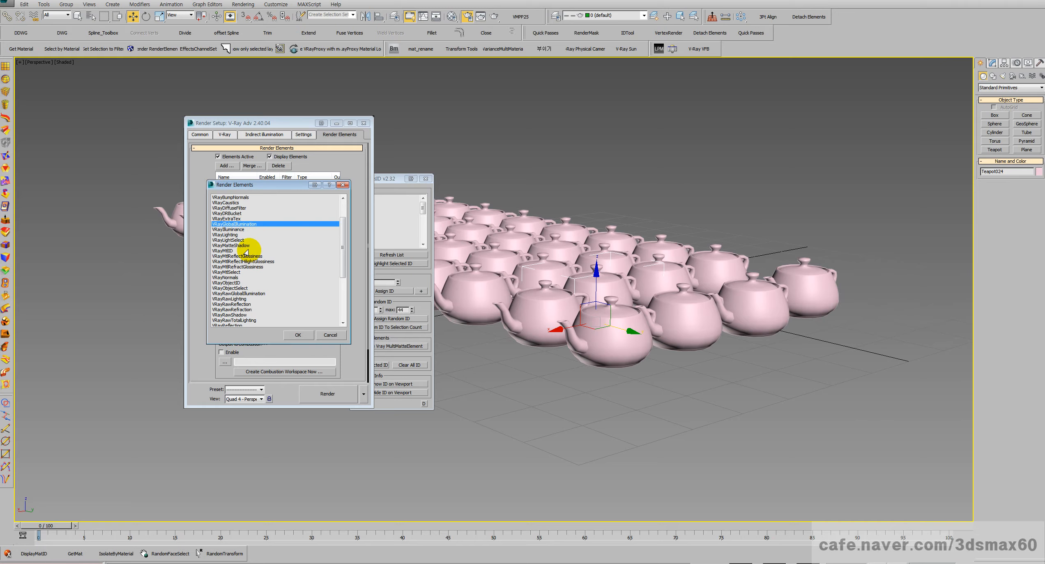
click(242, 251)
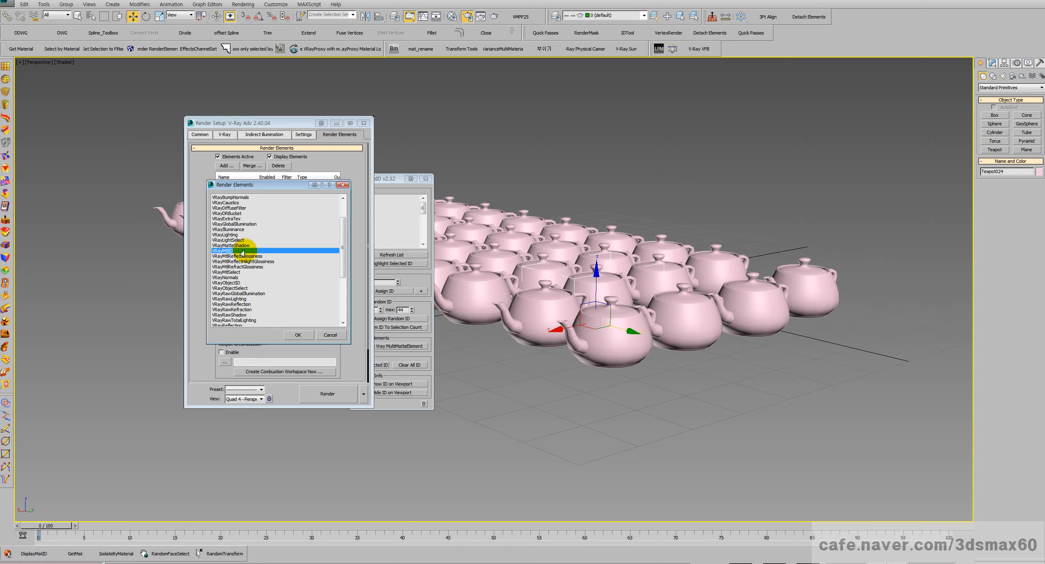
double_click(237, 282)
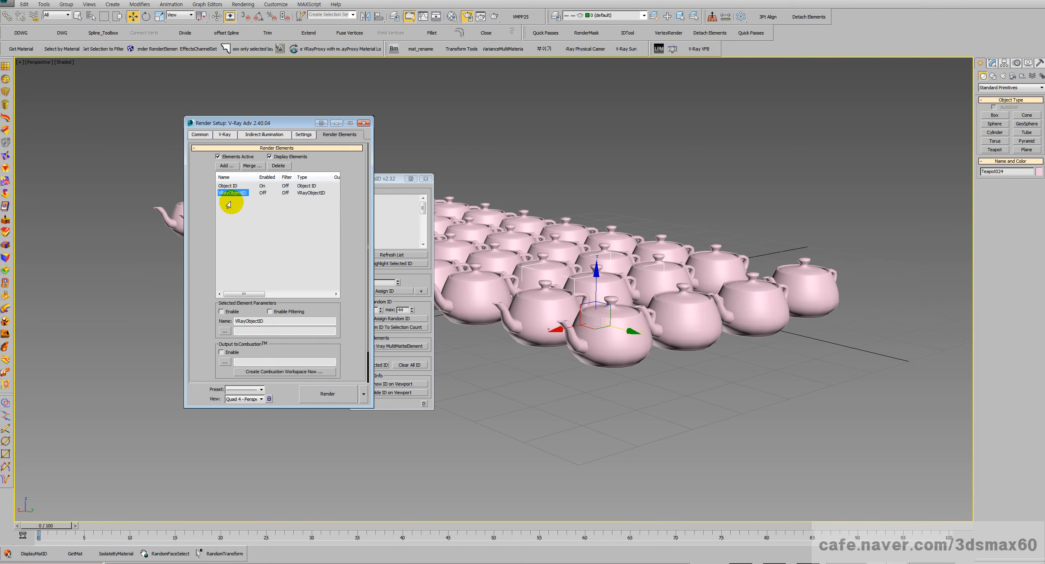
click(228, 186)
click(278, 165)
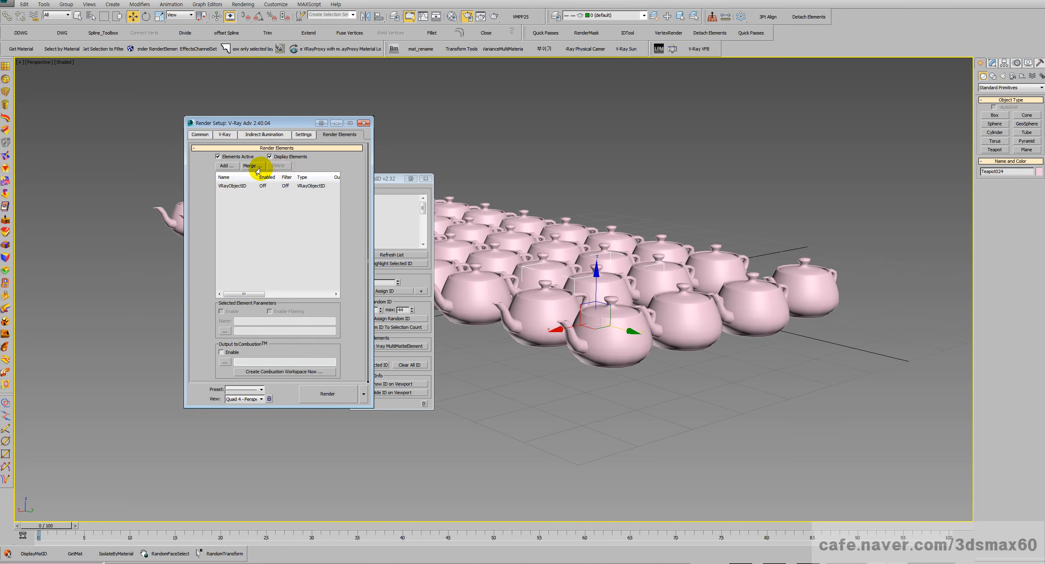
Step: Expand the V-Ray frame buffer settings, render the Perspective view and inspect the VRayObjectID channel in the V-Ray frame buffer
click(225, 134)
click(249, 172)
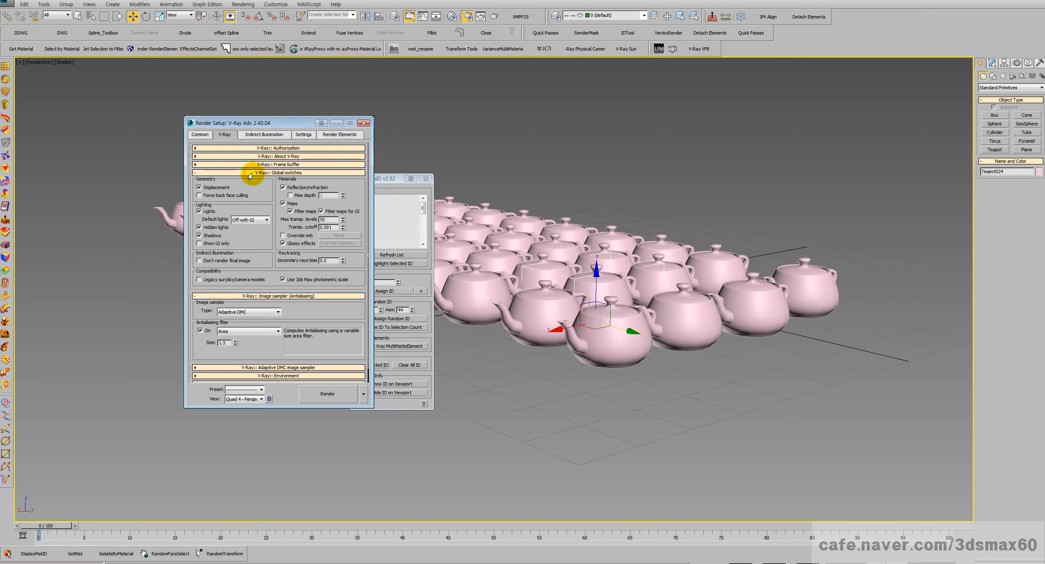
click(250, 165)
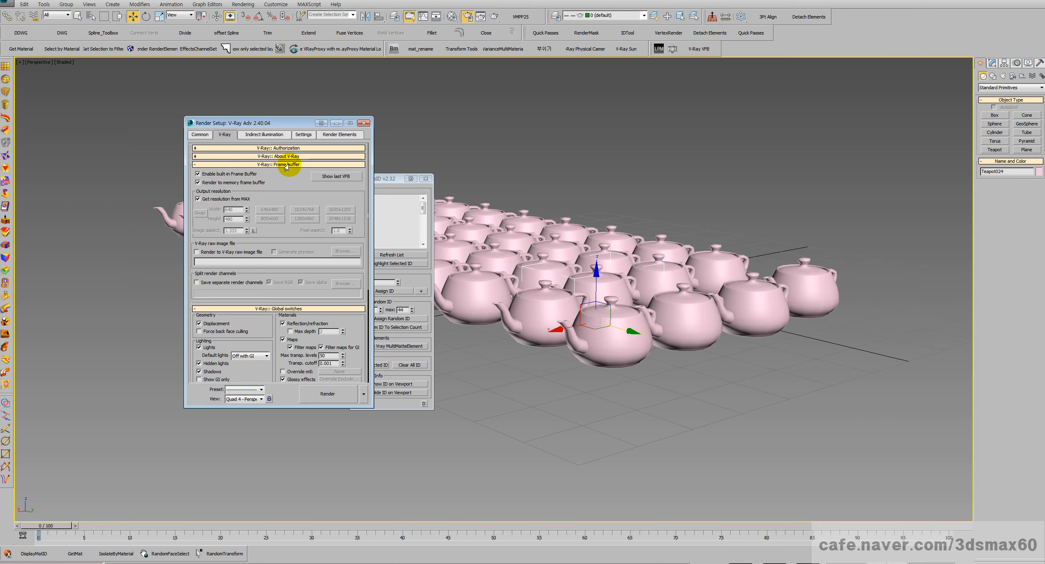
click(332, 393)
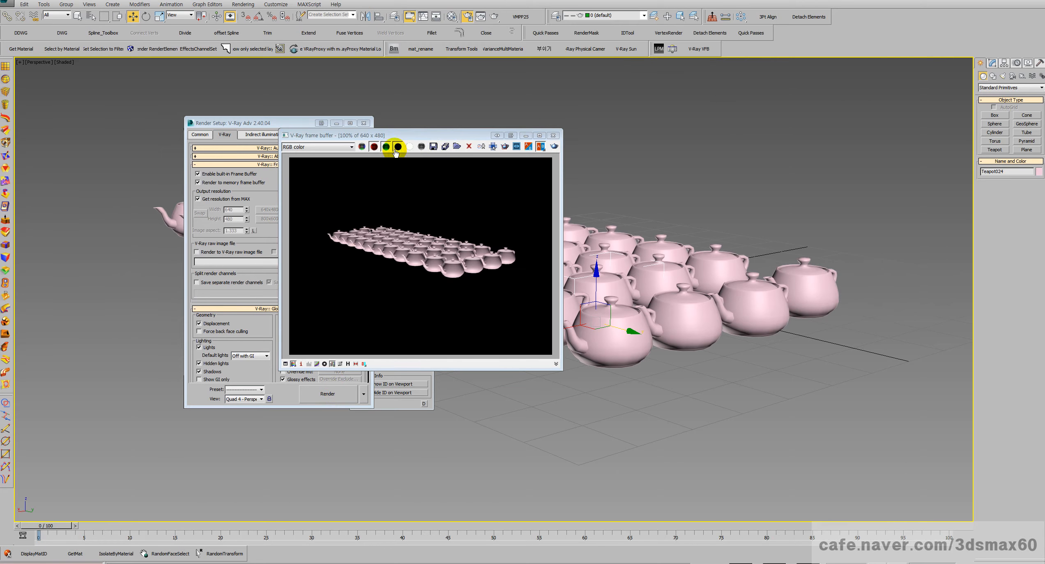
click(343, 146)
click(324, 166)
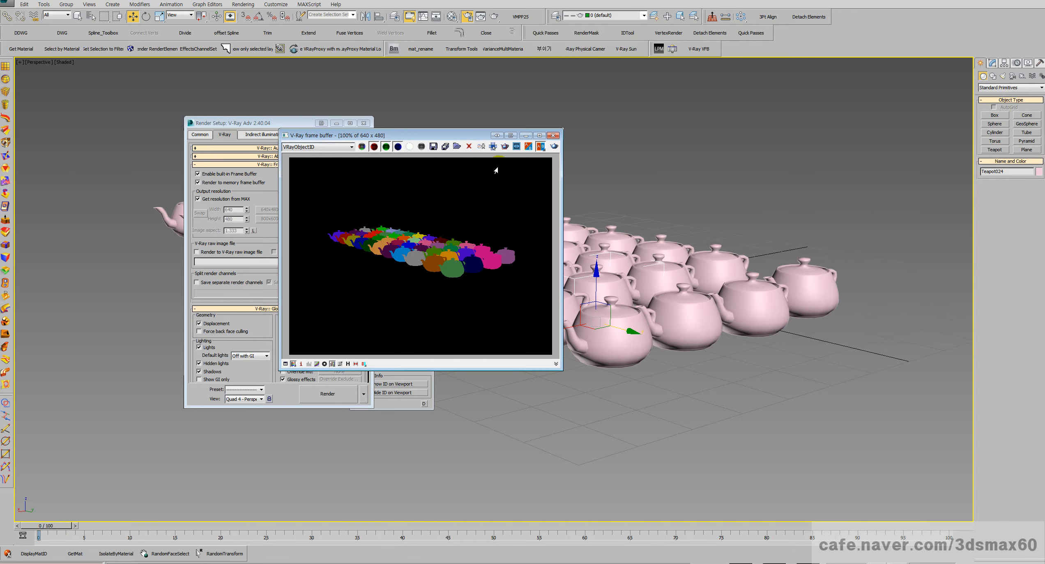
click(553, 135)
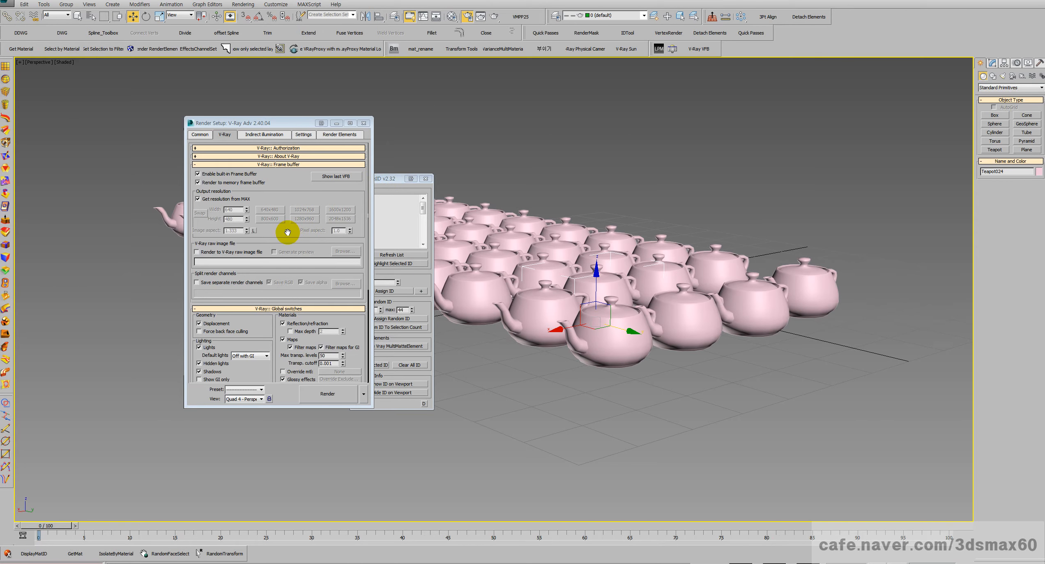
Step: Close the Render Setup and ObjectsID windows and replace the teapot grid scene with an empty one
click(364, 123)
click(426, 178)
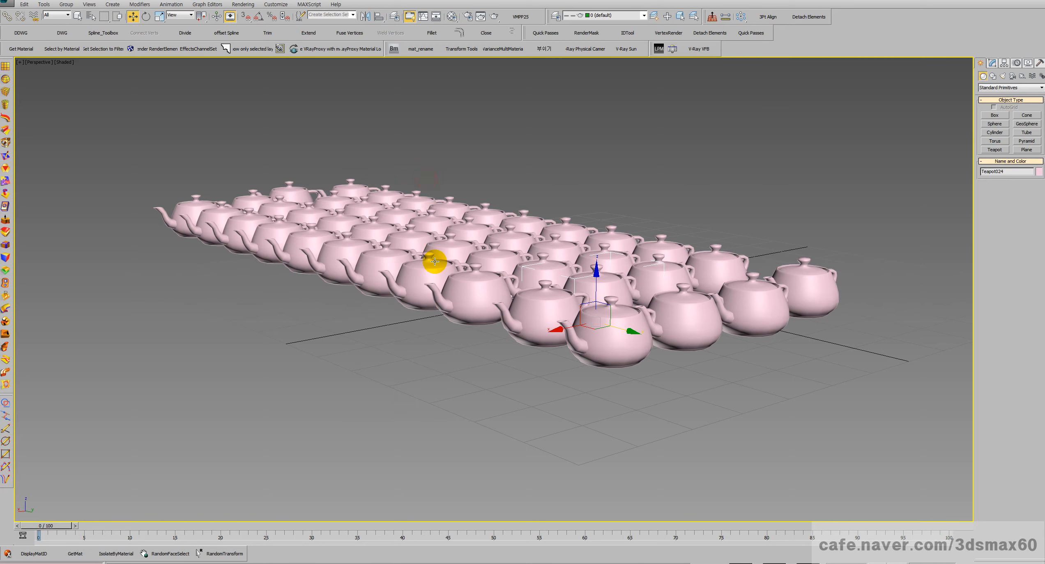
key(ctrl+o)
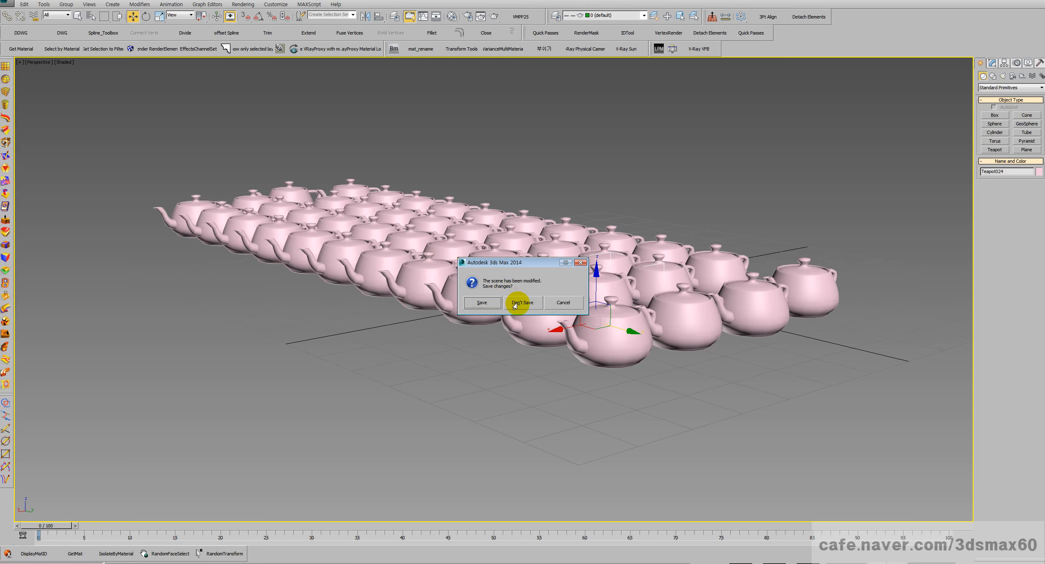
click(482, 302)
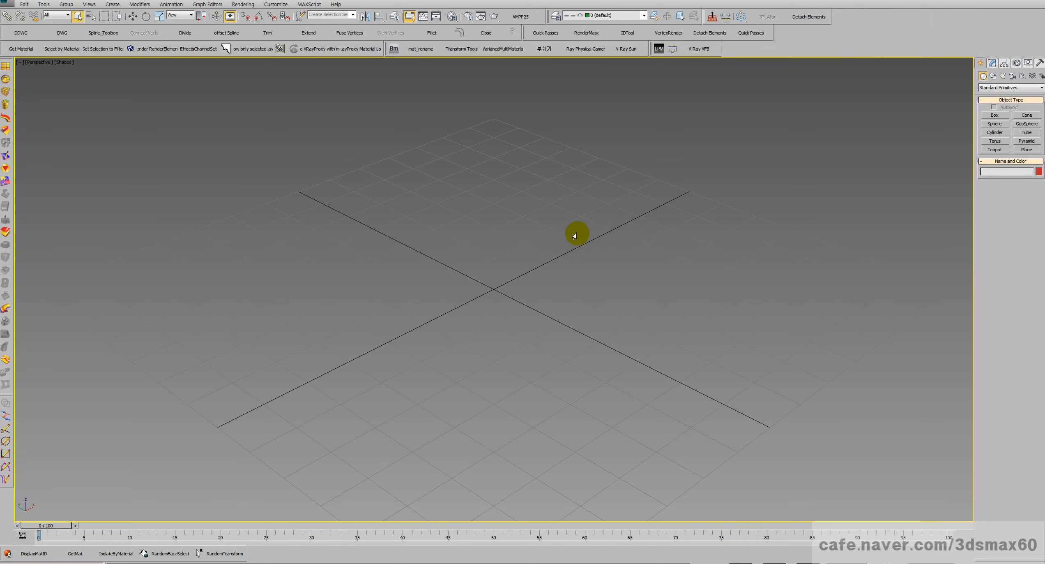
Step: Create three teapots of different sizes on the grid, the front one with a radius of about 14.6 mm
click(995, 149)
drag(395, 335, 527, 283)
drag(610, 259, 643, 360)
drag(545, 394, 572, 429)
key(ctrl+r)
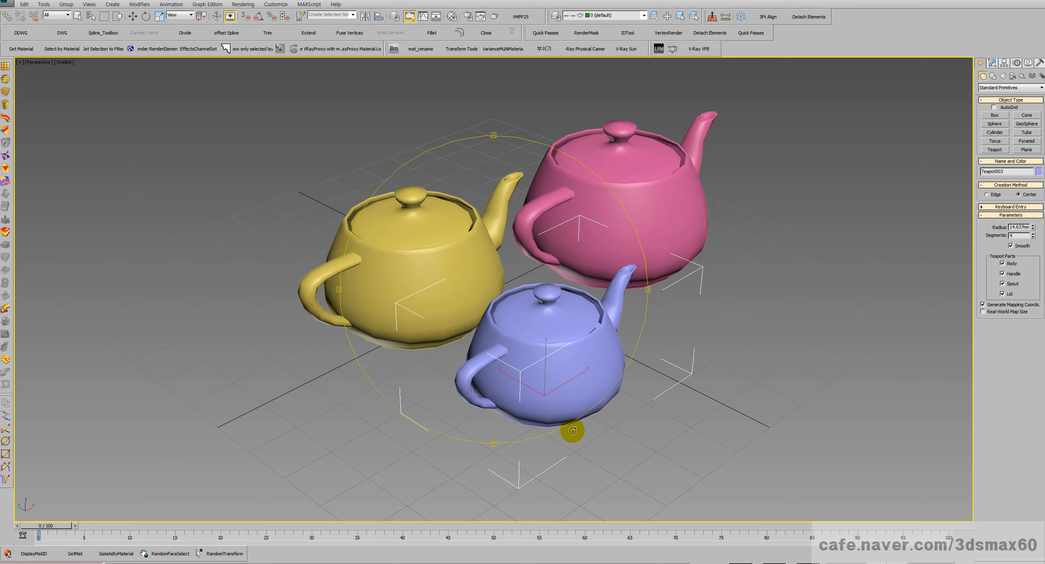
drag(523, 320, 522, 305)
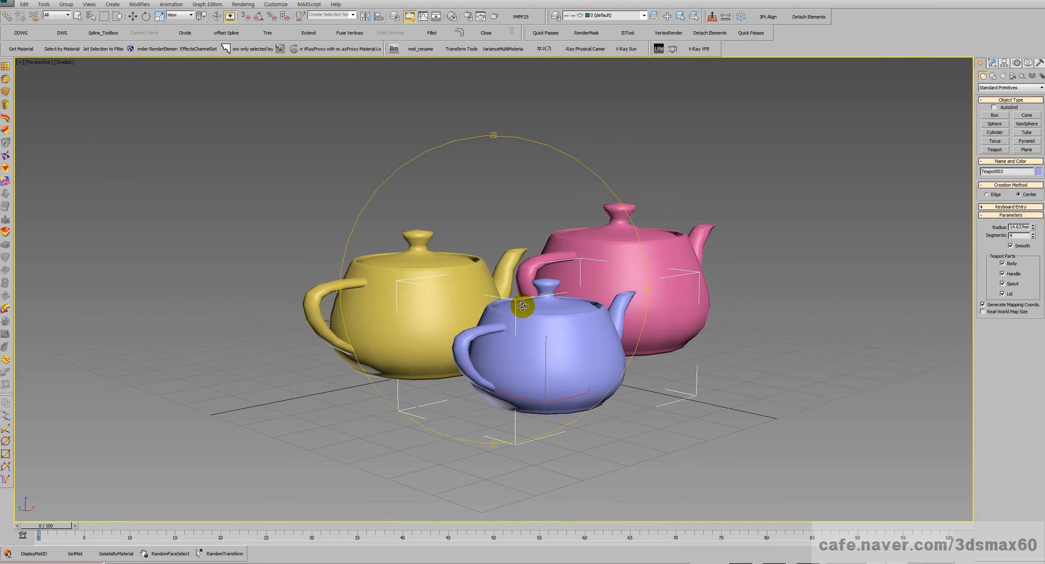
right_click(522, 305)
middle_drag(536, 319, 478, 310)
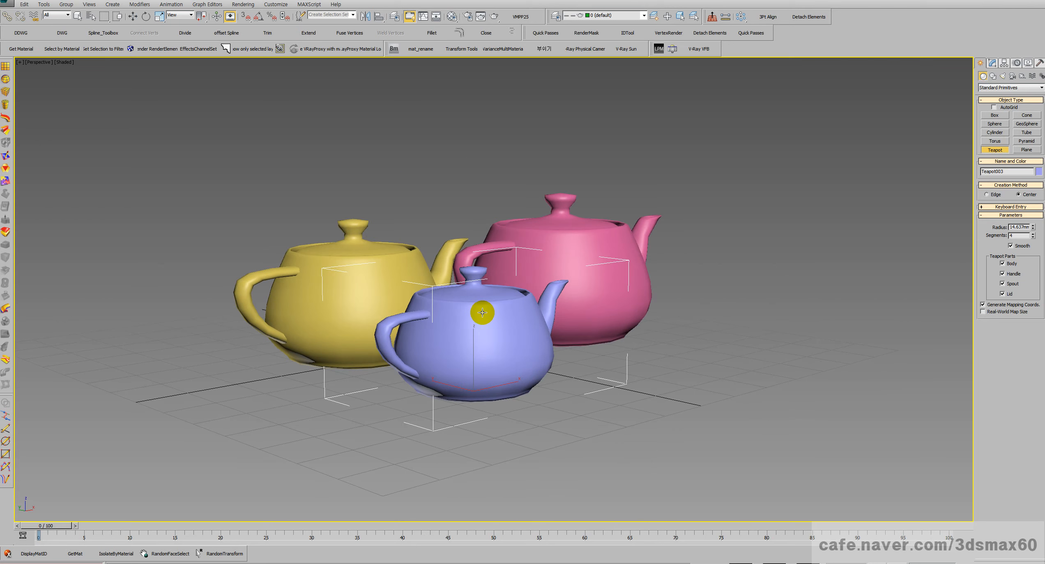
scroll(481, 311, up, 4)
right_click(483, 312)
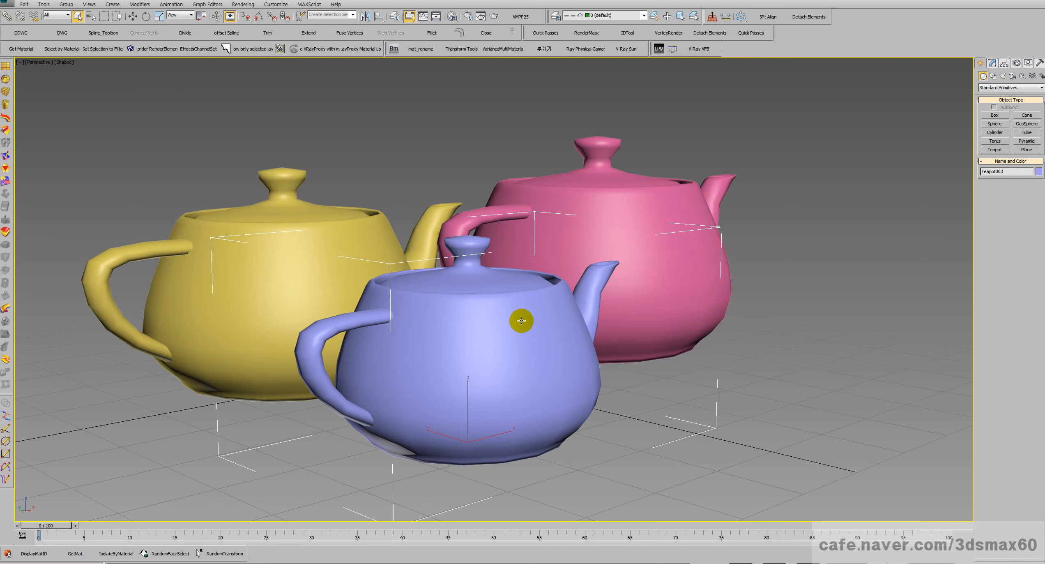
scroll(524, 320, down, 3)
scroll(518, 312, up, 2)
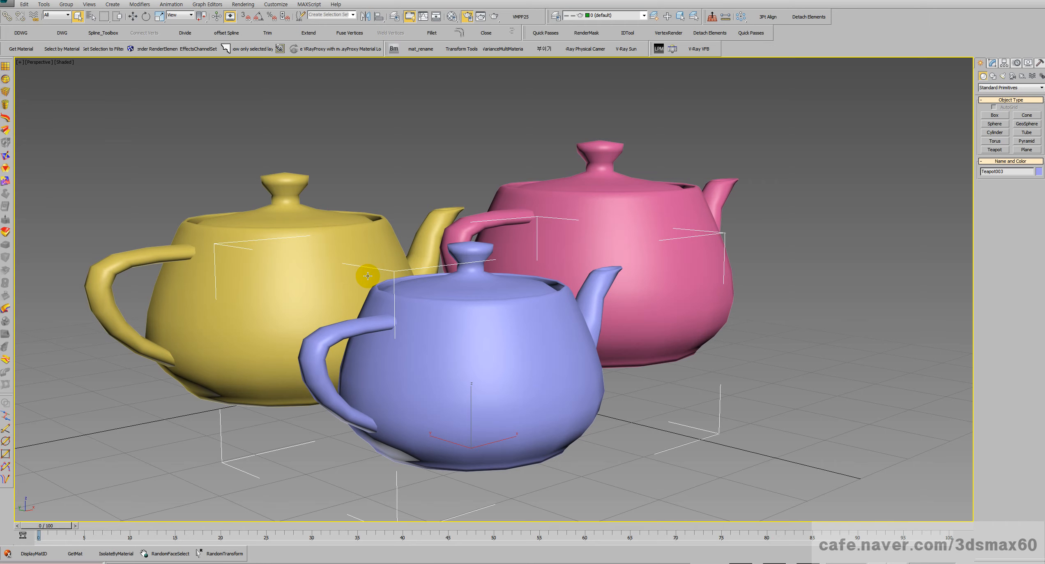
Step: Open the render setup for the three-teapot scene and assign V-Ray Adv 2.40.04 as its production renderer
key(F10)
drag(301, 326, 290, 154)
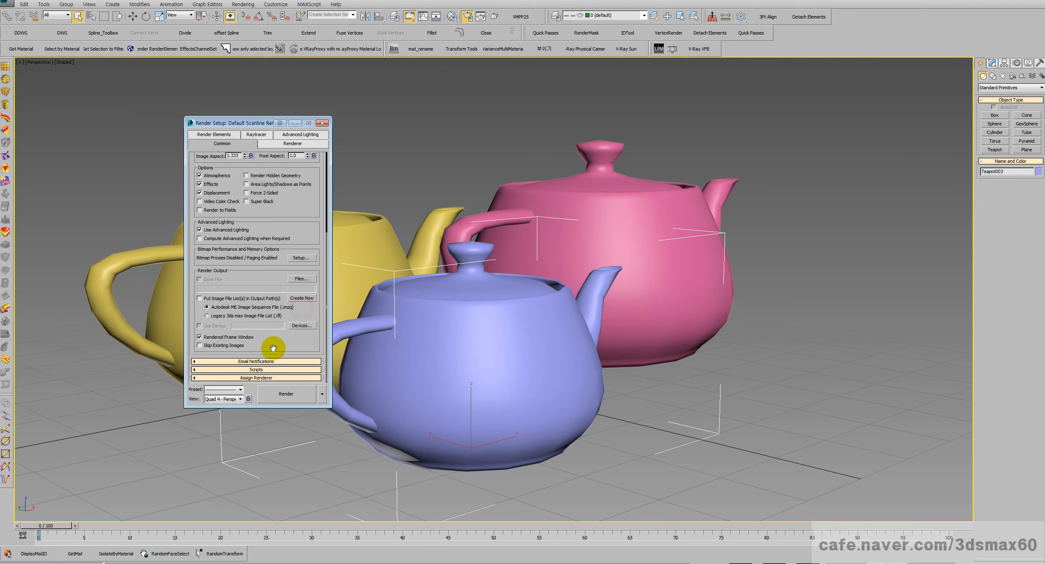
click(261, 376)
click(303, 341)
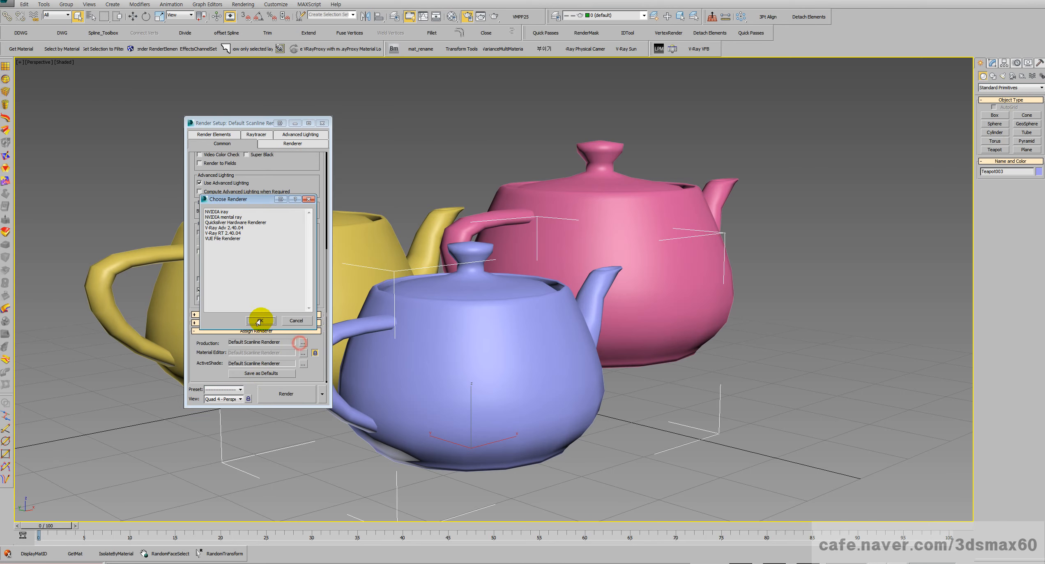
double_click(233, 227)
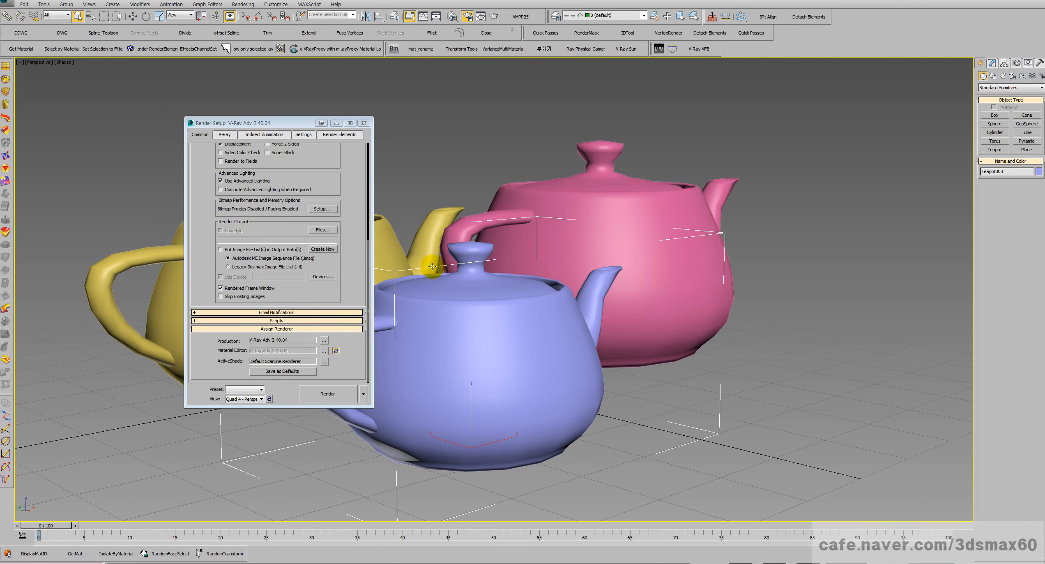
Step: Change the first sample slot's material to VRayMtl and assign it to the front teapot
middle_drag(456, 267, 549, 269)
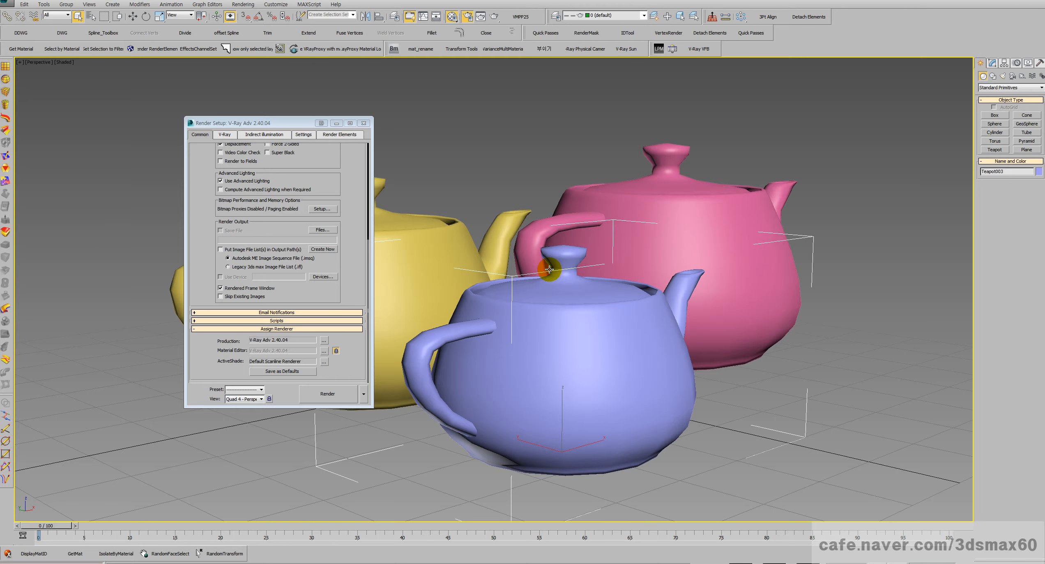
key(m)
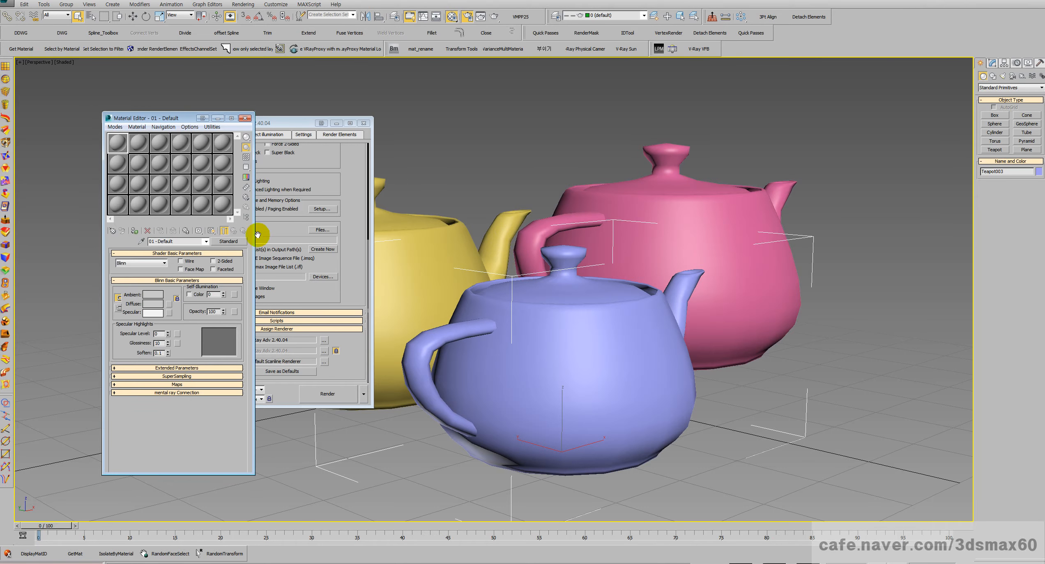
click(230, 241)
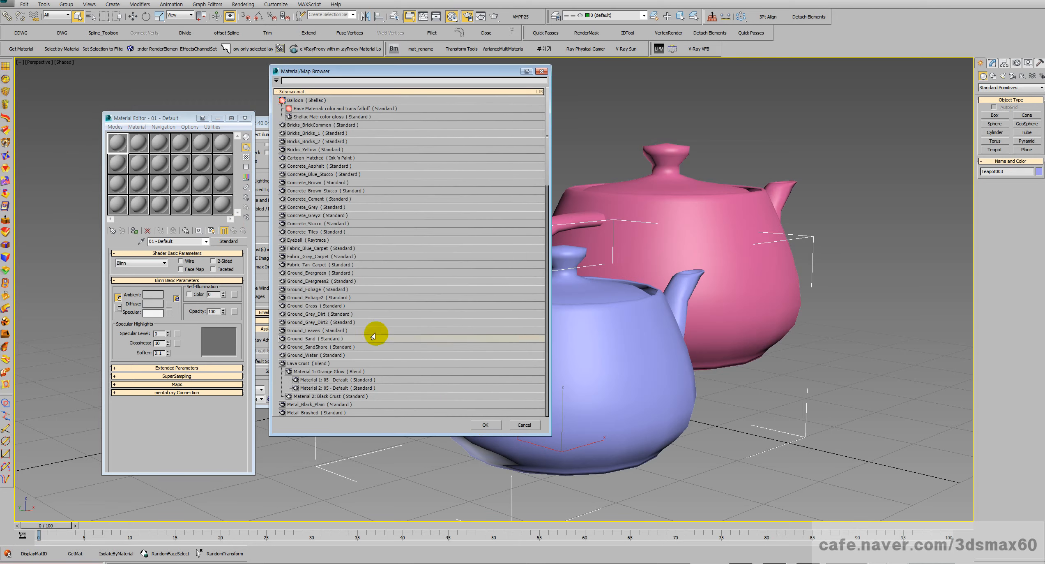
scroll(343, 250, down, 15)
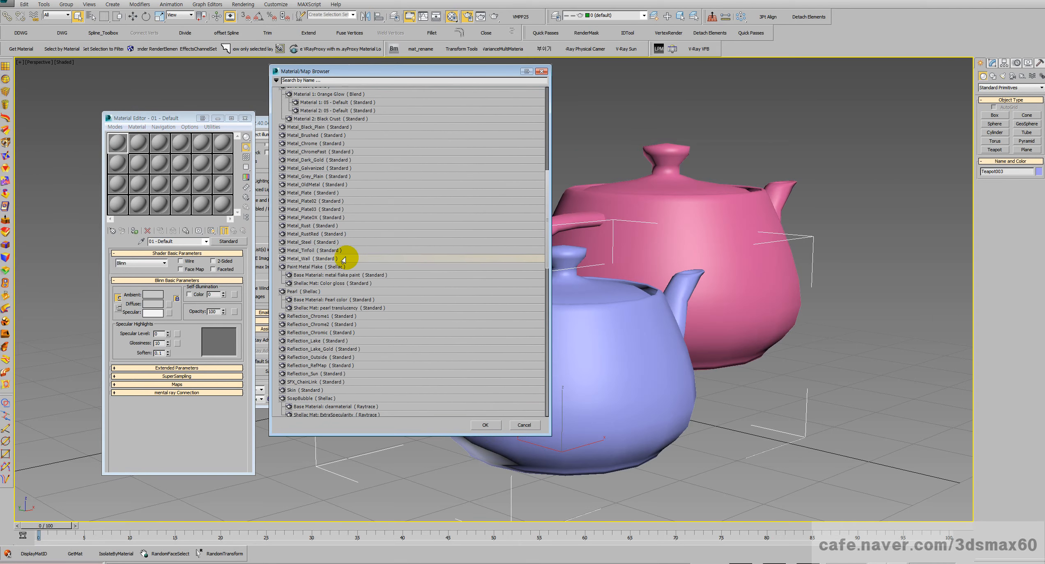
scroll(349, 198, up, 15)
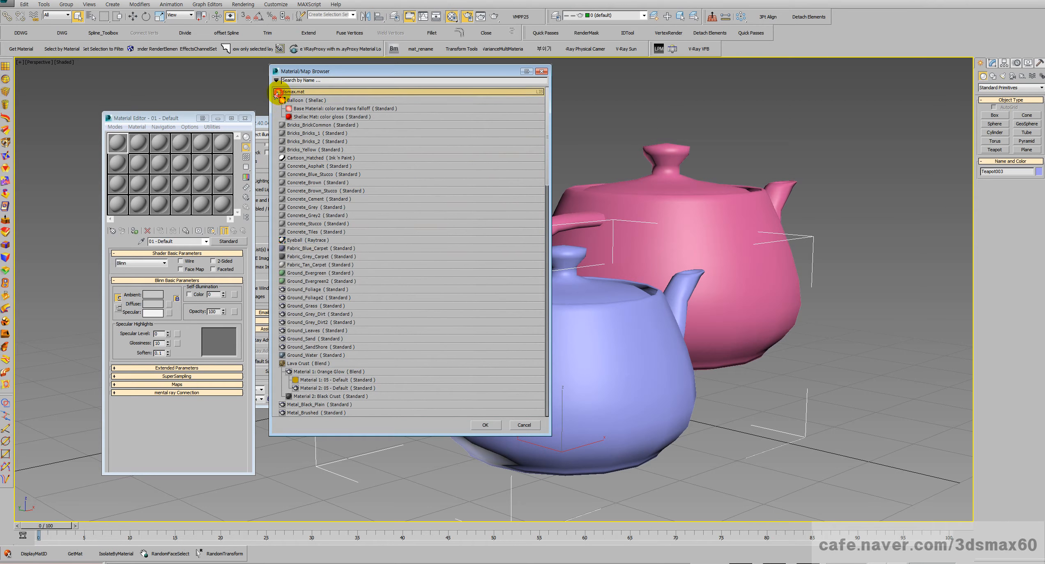
click(278, 92)
right_click(288, 92)
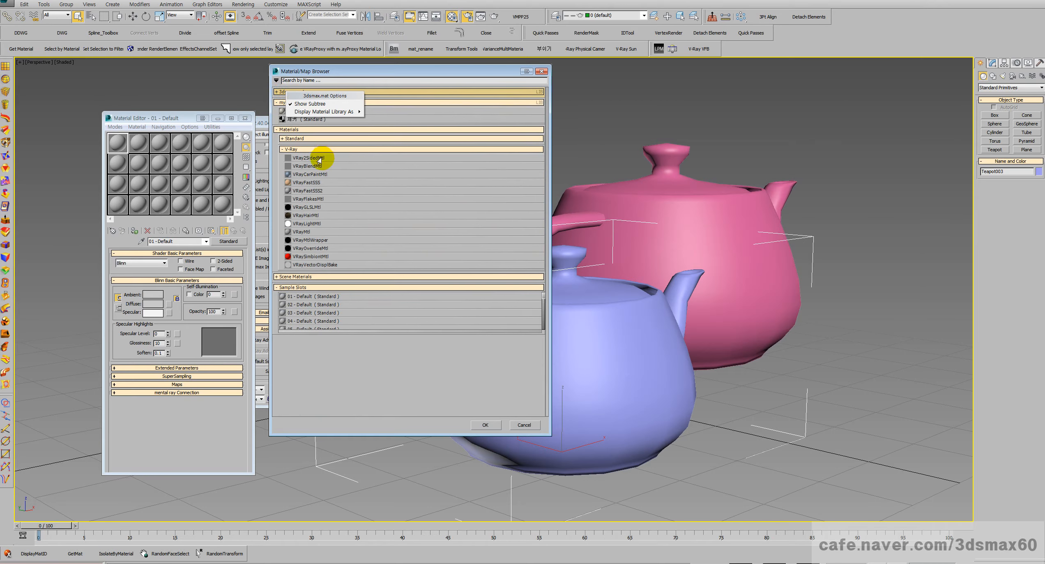
click(302, 231)
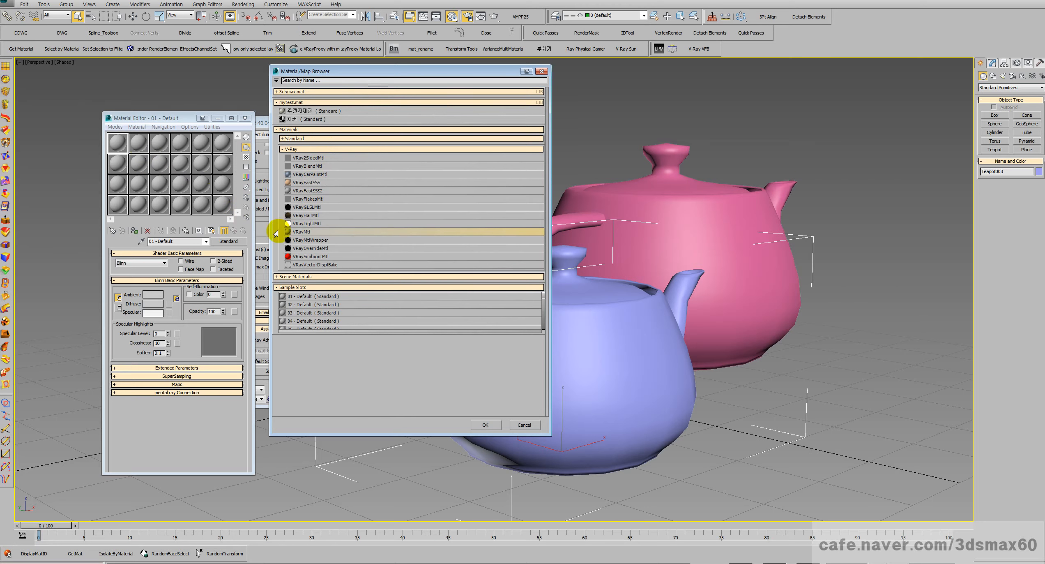
double_click(300, 232)
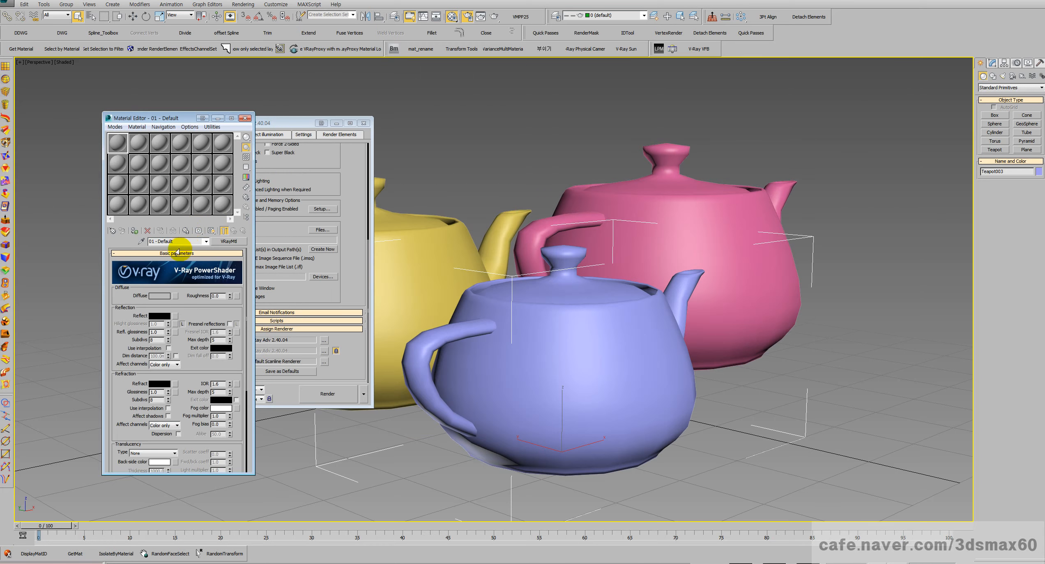
drag(116, 148, 487, 361)
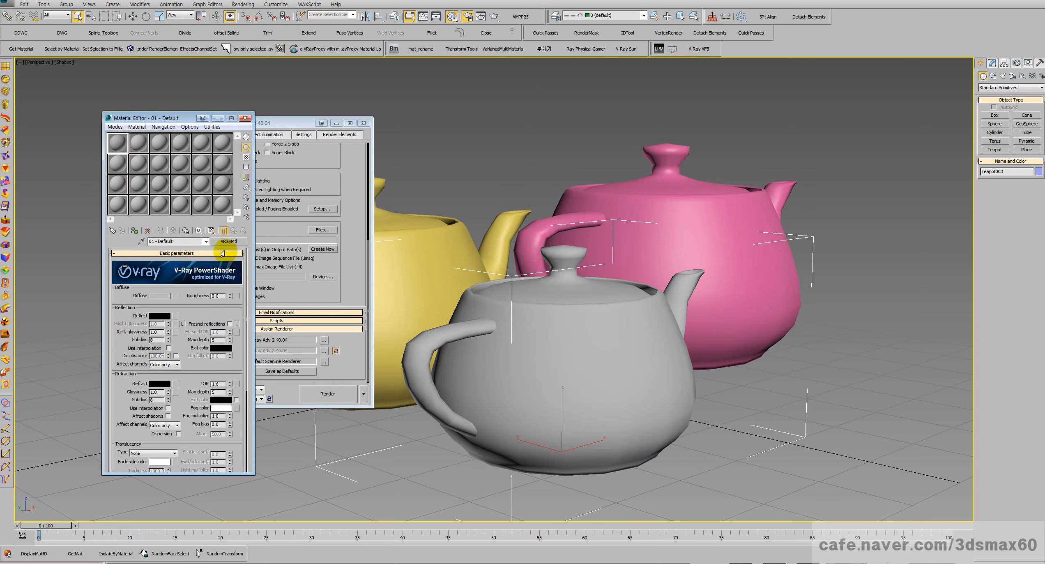
Step: Make the second sample slot a VRayMtl with a green diffuse colour and assign it to the yellow teapot
click(140, 145)
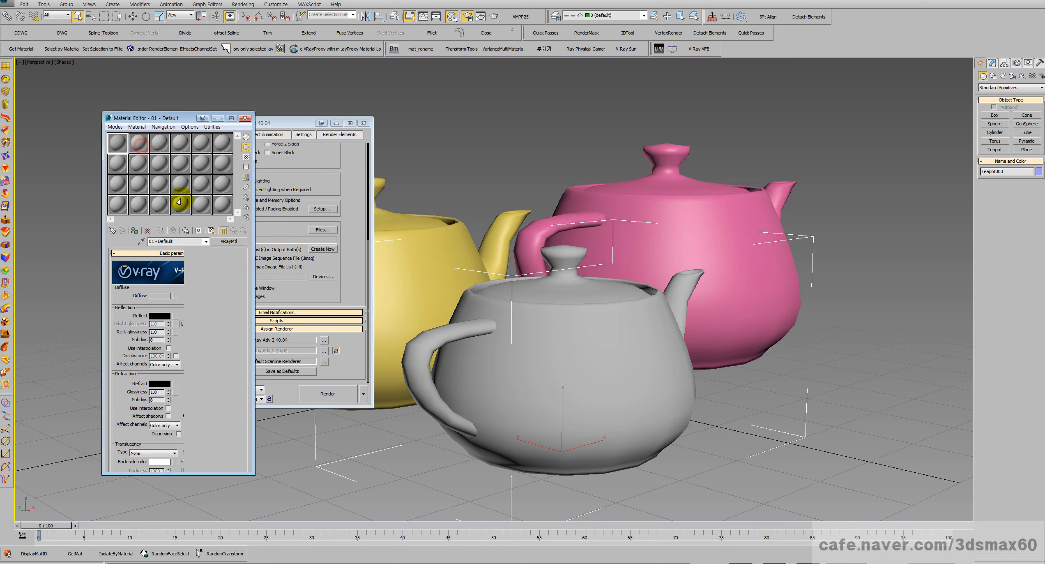
click(222, 242)
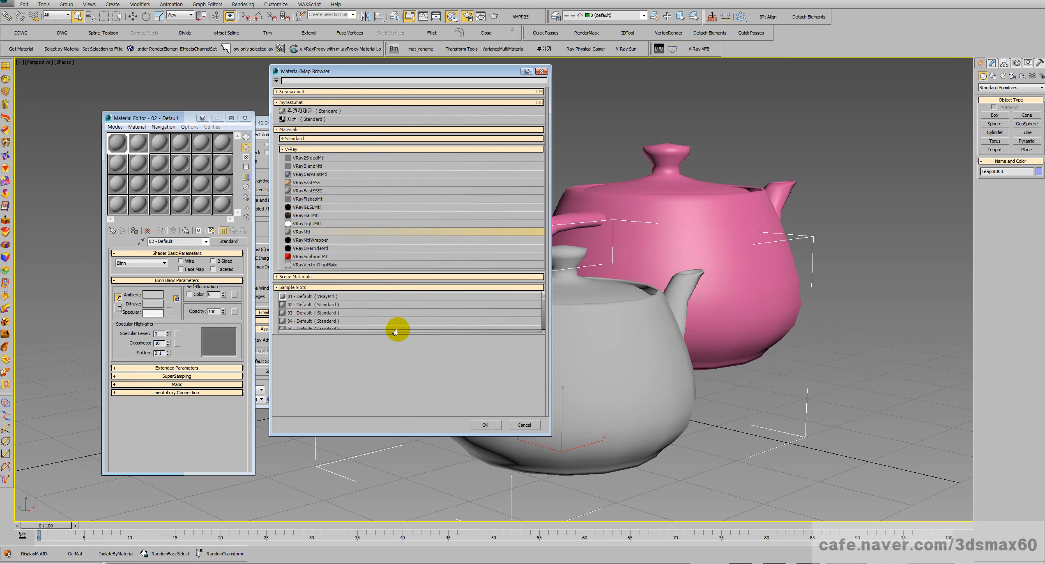
double_click(300, 232)
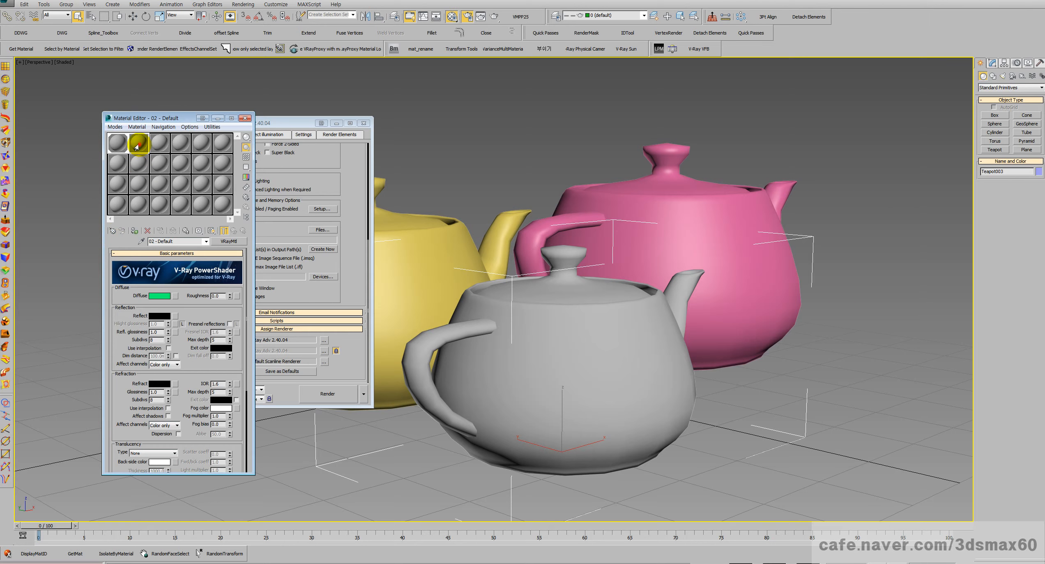
drag(137, 146, 407, 271)
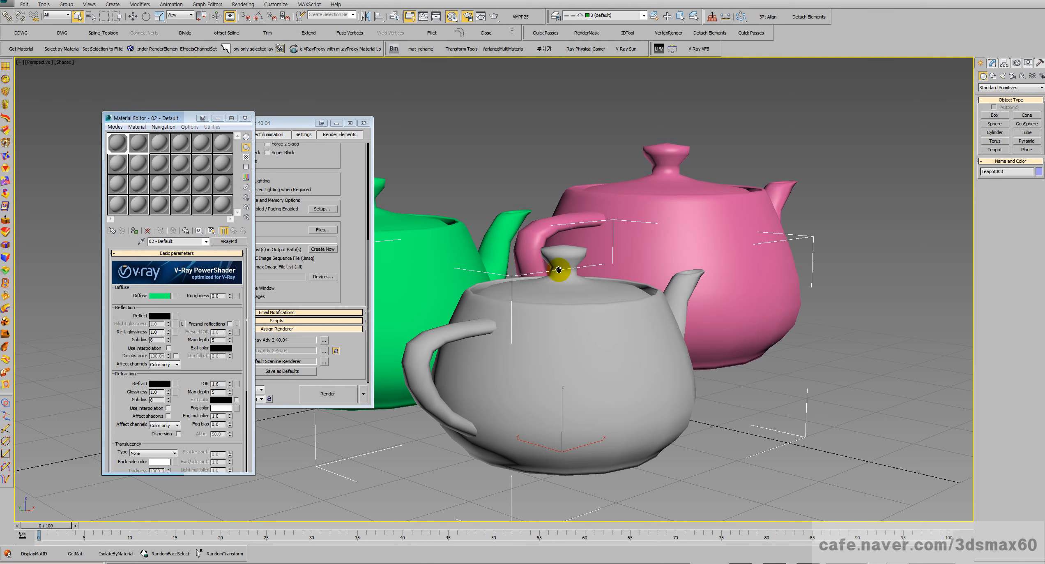
middle_drag(558, 270, 573, 260)
click(117, 142)
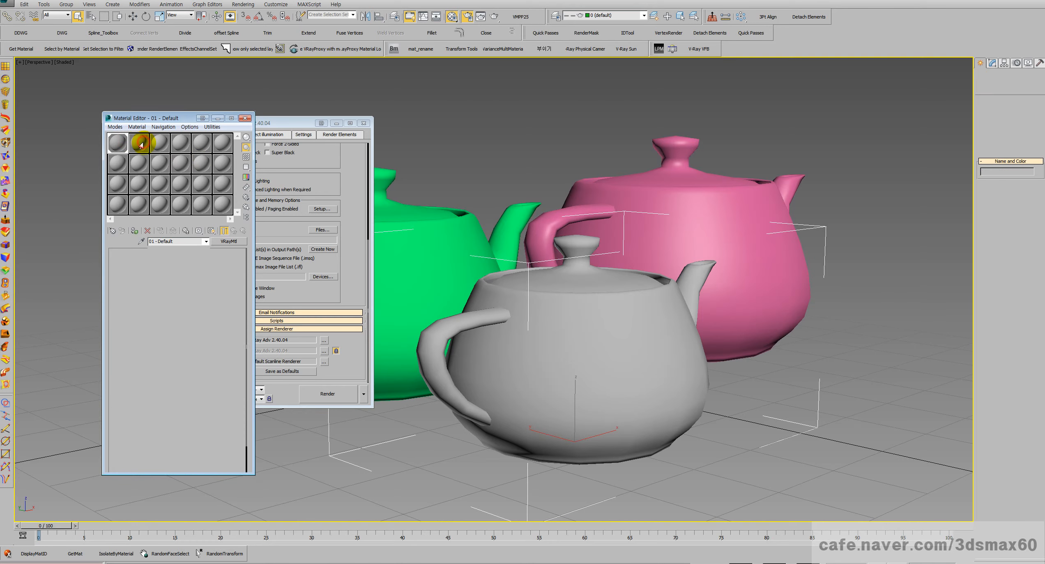
click(140, 143)
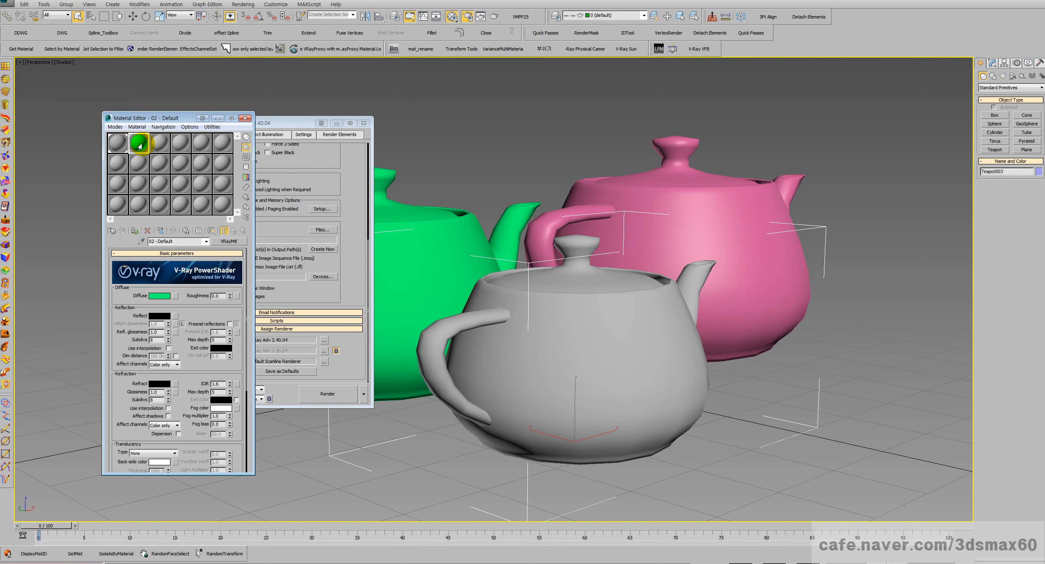
Step: Make the third sample slot a VRayMtl with a dark blue diffuse colour and assign it to the pink teapot
click(159, 143)
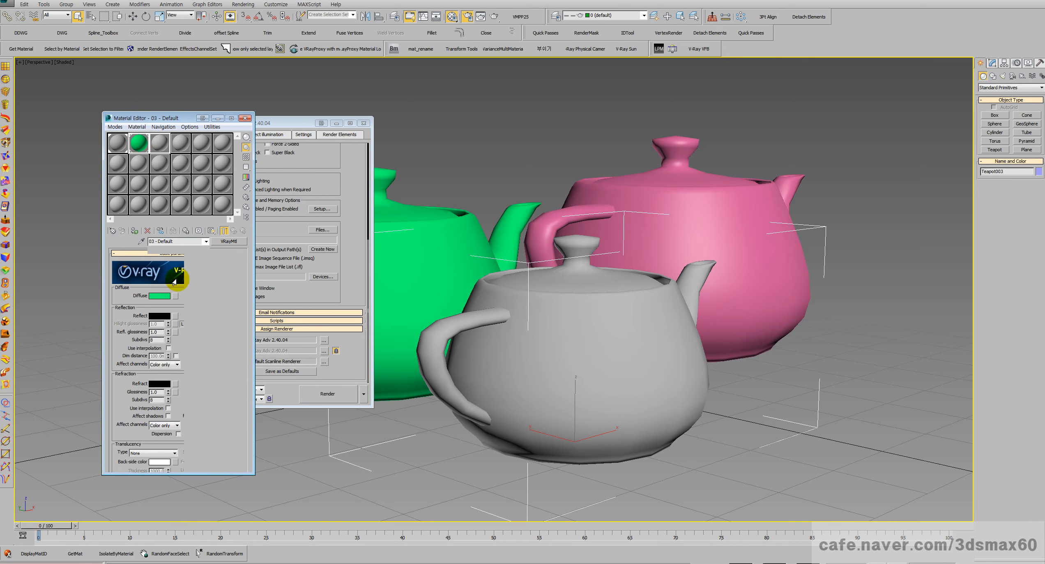
click(153, 302)
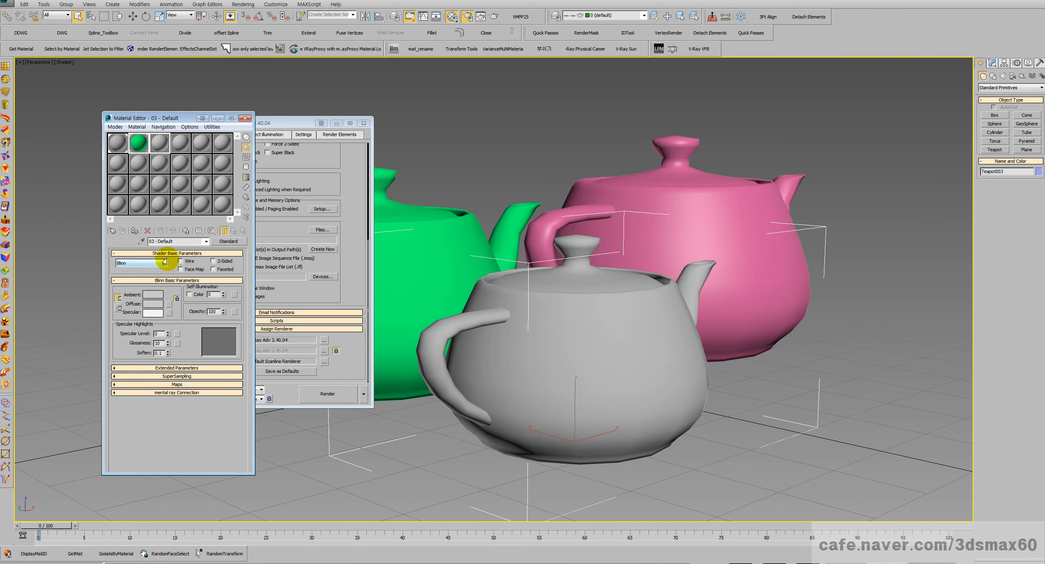
click(229, 241)
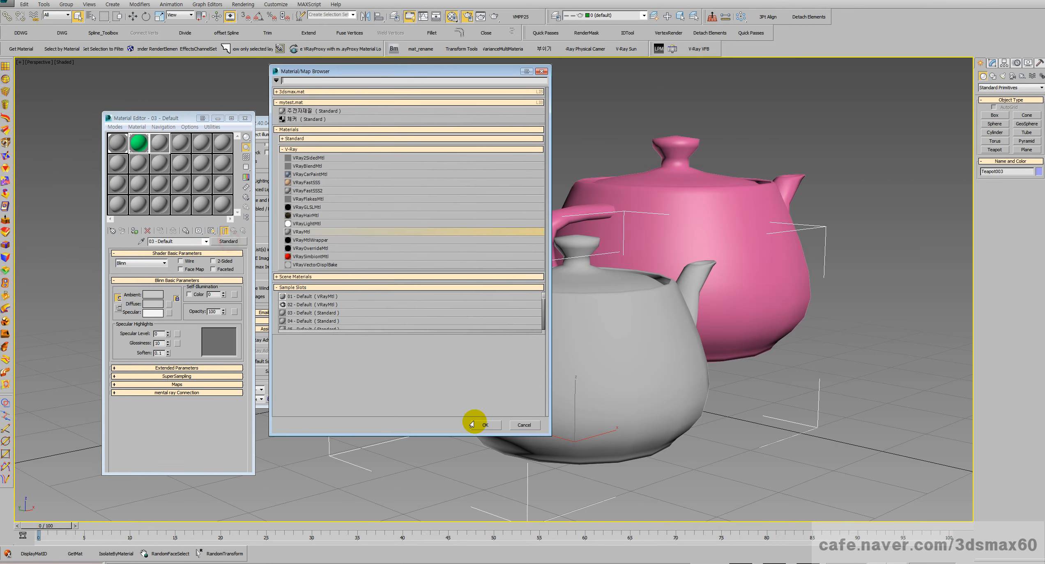
double_click(294, 232)
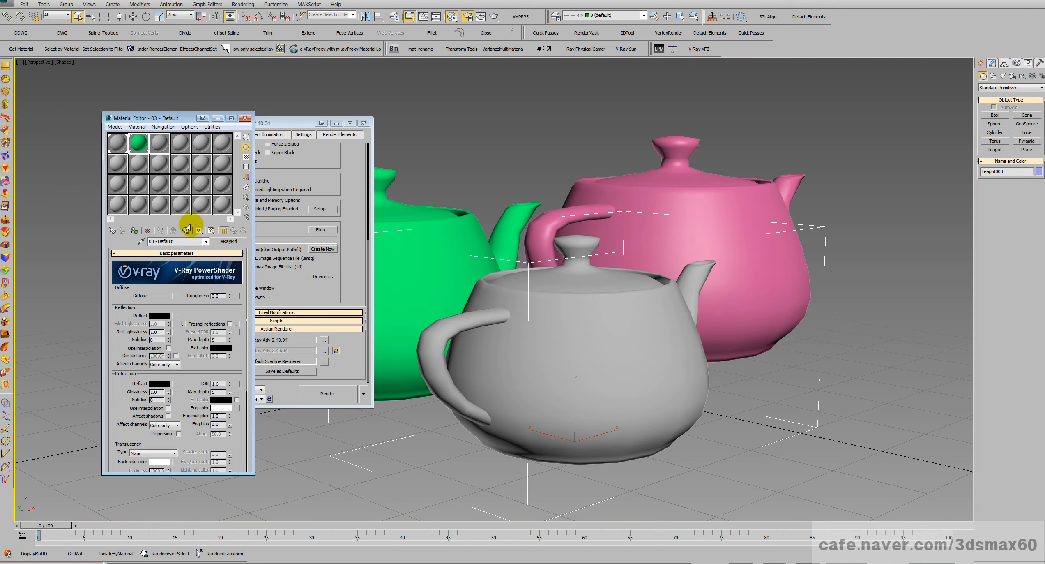
click(166, 295)
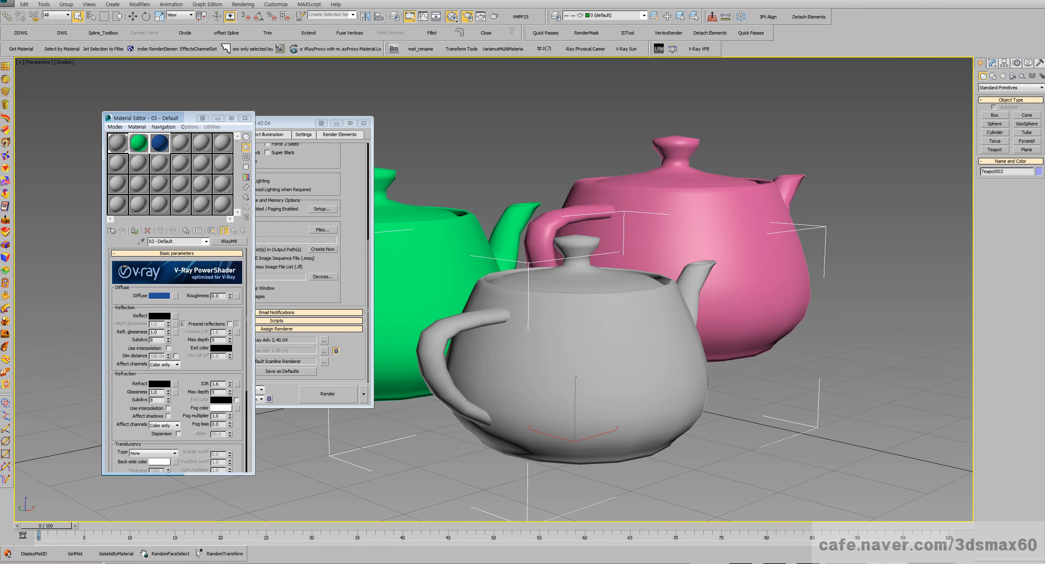
drag(159, 158, 621, 196)
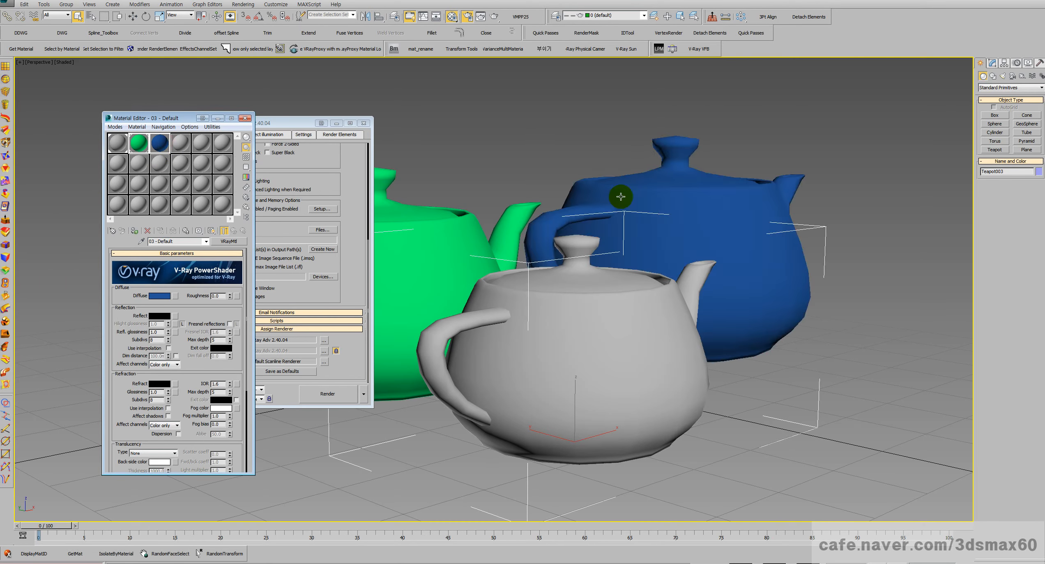
Step: Set the segments to 10 on the green teapot and to 8 on the blue and grey teapots
right_click(509, 229)
click(529, 234)
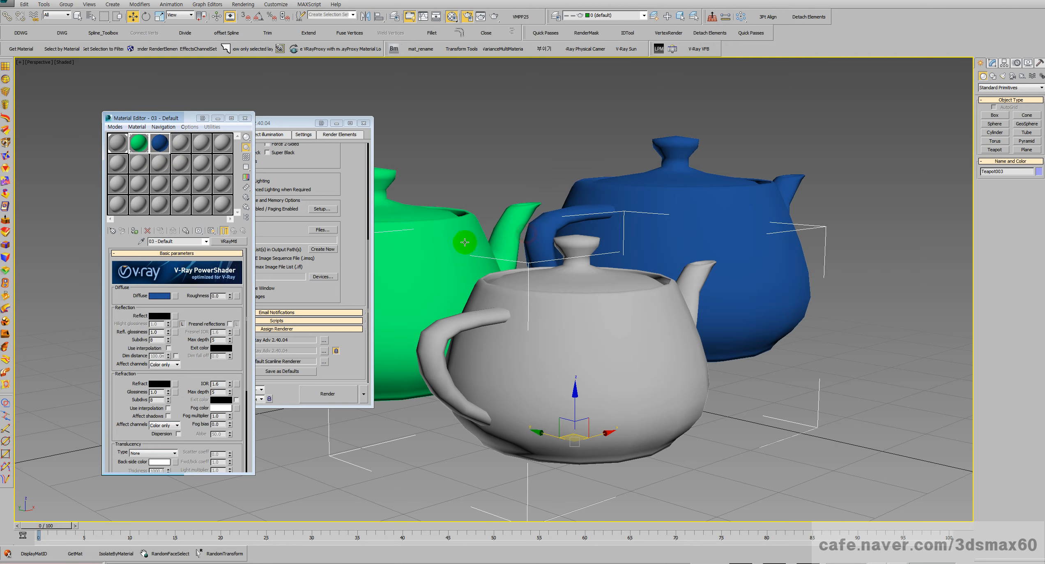
click(465, 242)
click(992, 63)
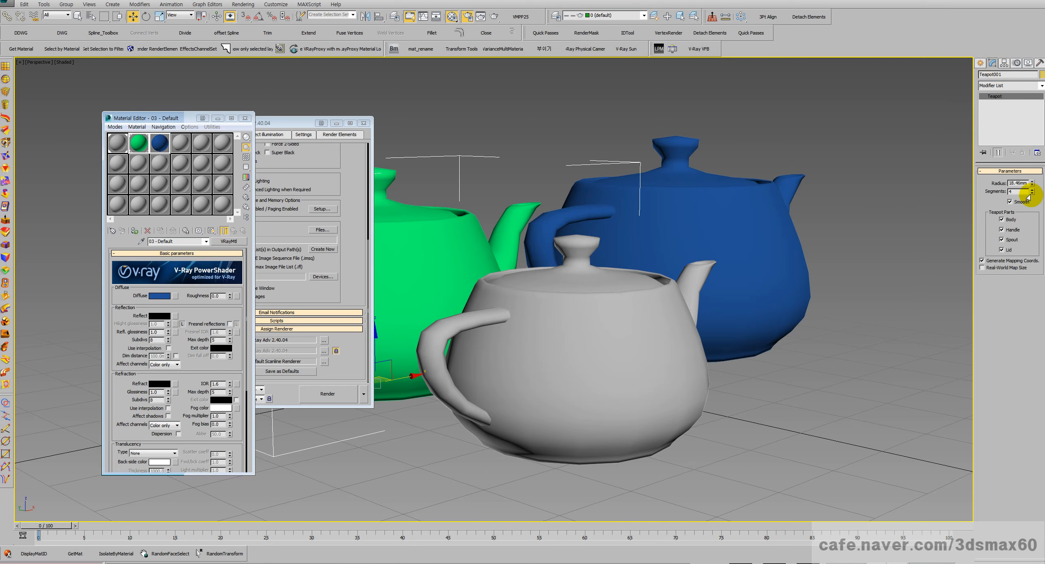
click(773, 212)
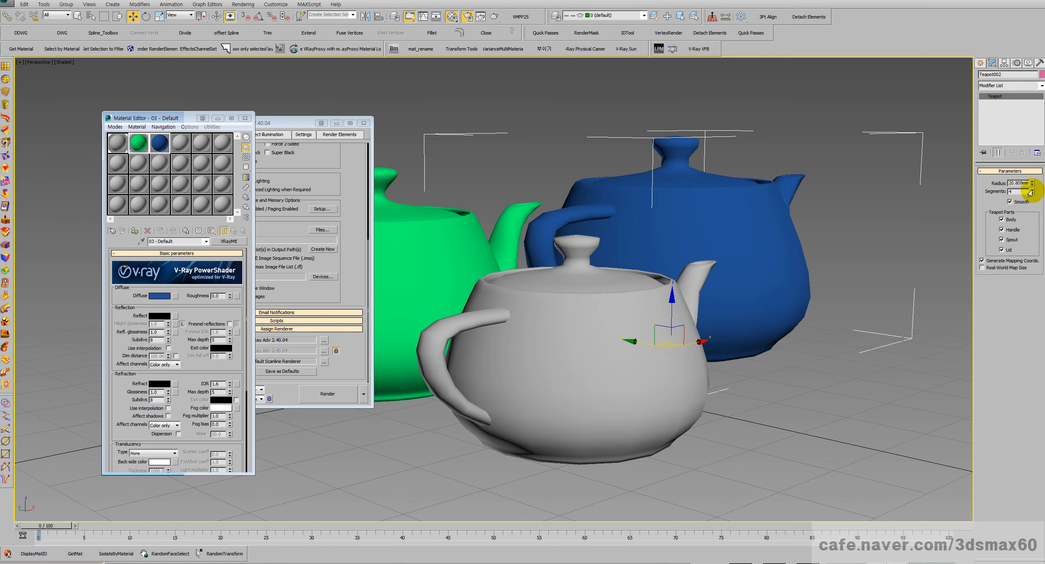
click(639, 339)
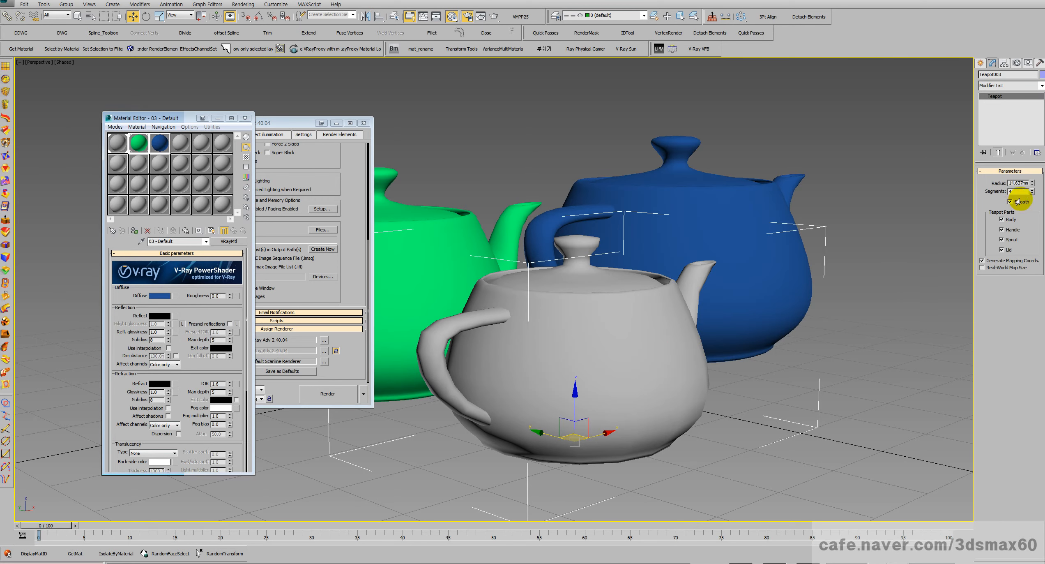
drag(1032, 191, 1033, 184)
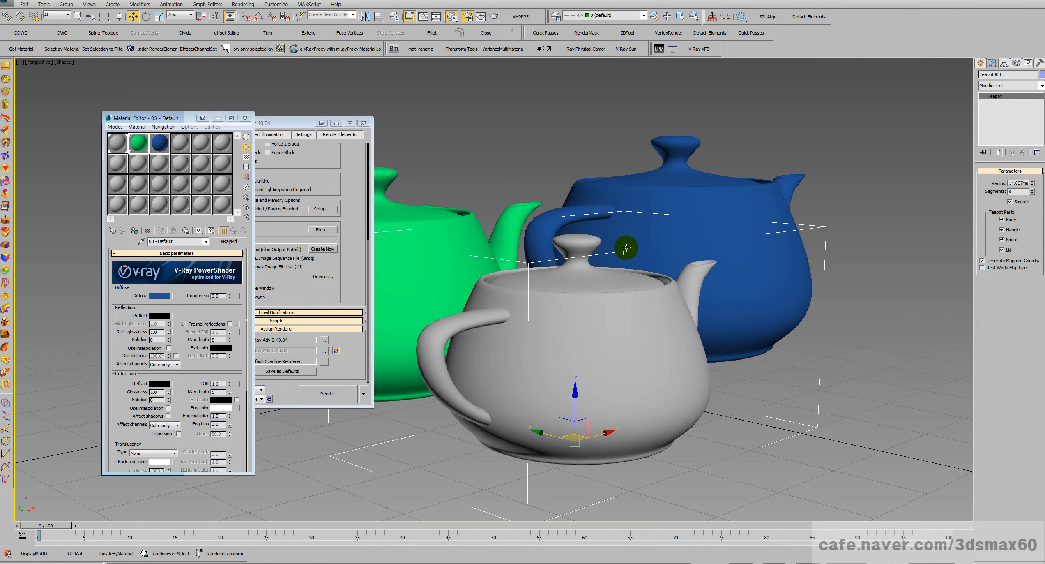
Step: Open the RenderMask script, look through its mask types including ObjectsID and Luminance, and close it
drag(316, 123, 392, 132)
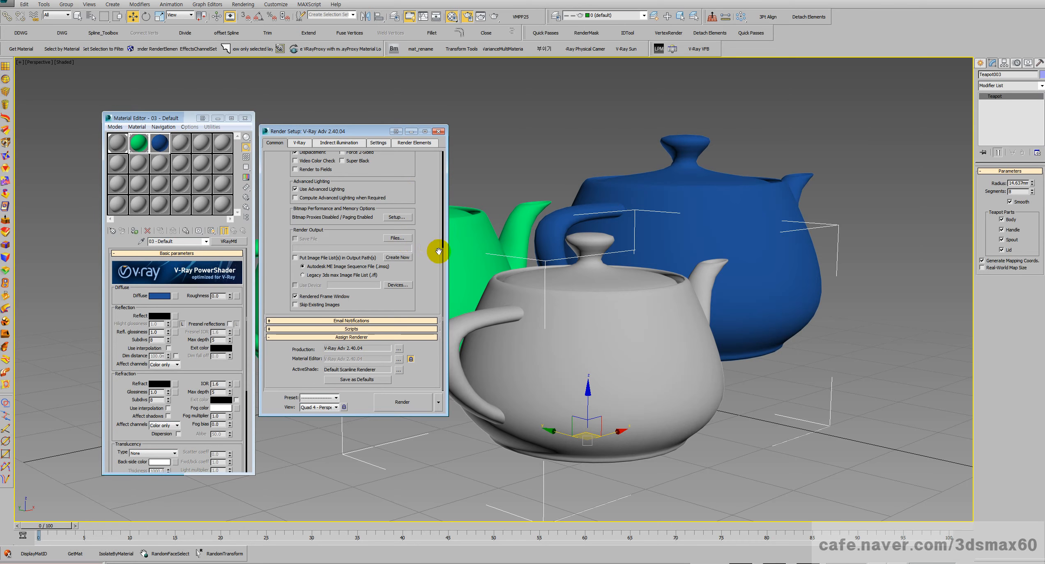
click(587, 33)
drag(304, 179, 611, 117)
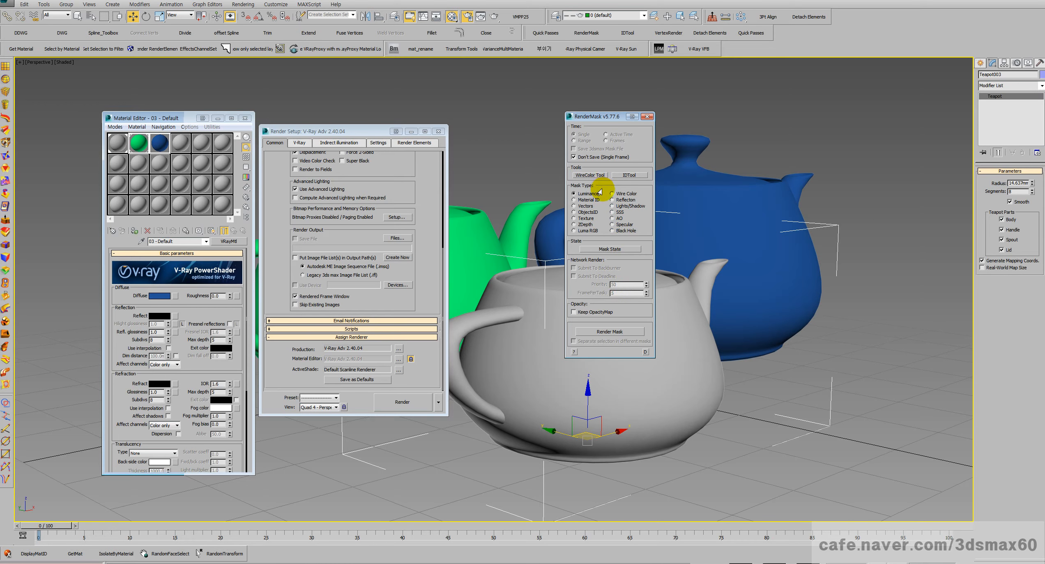
click(593, 211)
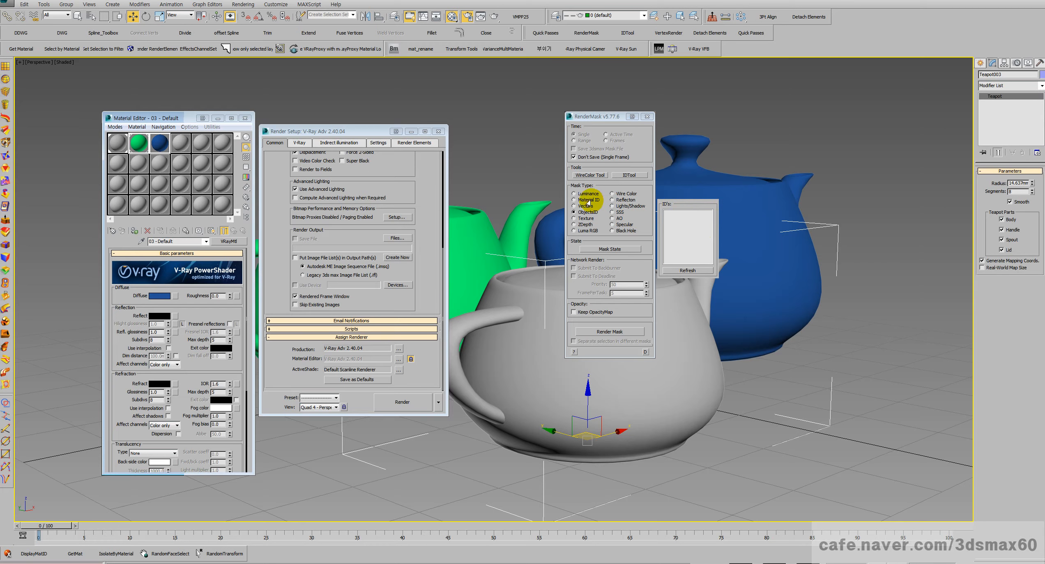
click(587, 194)
click(600, 249)
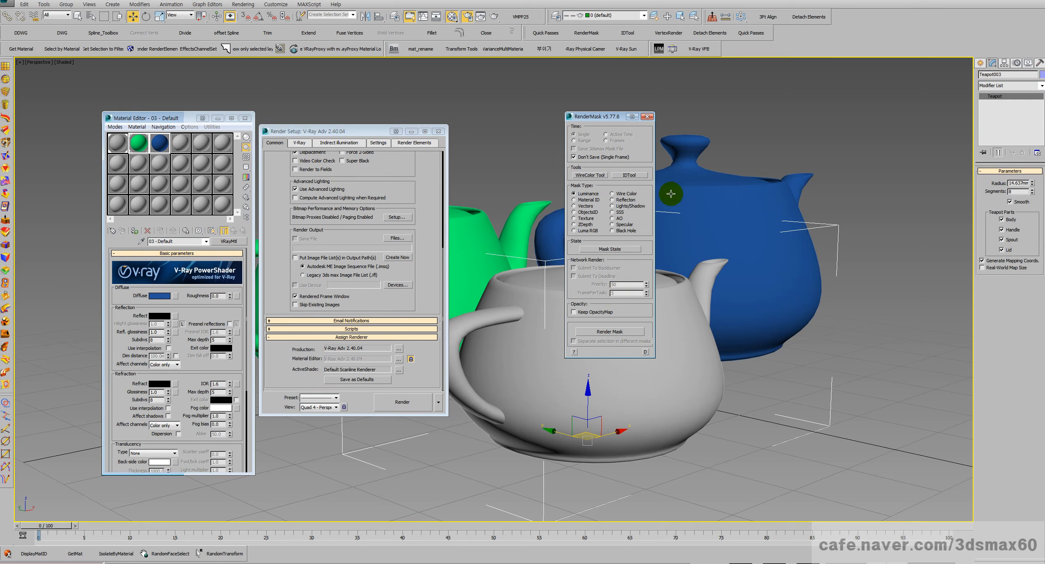
click(647, 116)
Step: Reposition the blue and green teapots behind the grey one, shifting both slightly away from the render setup window
drag(681, 200, 856, 168)
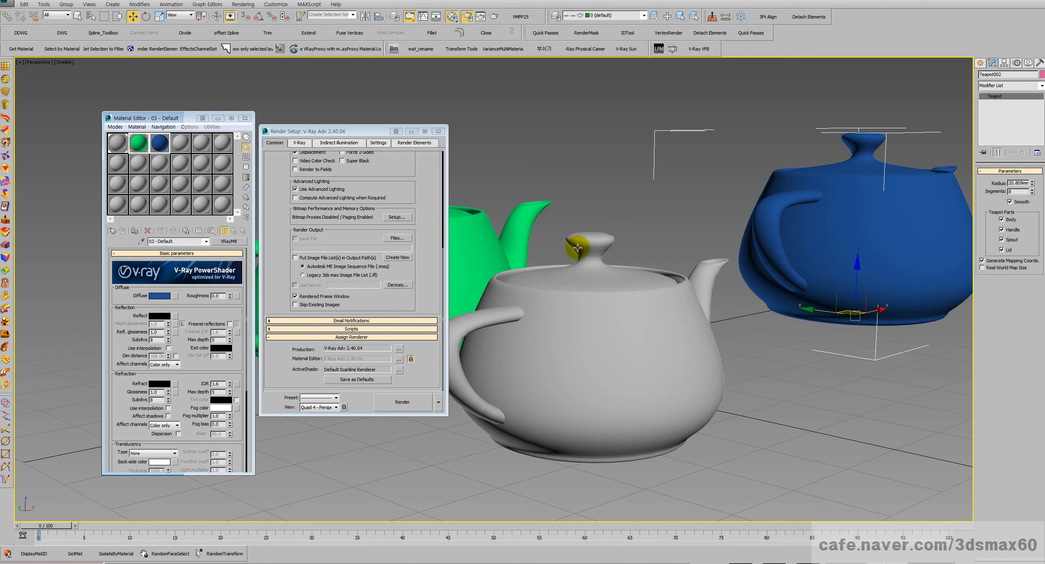
drag(481, 239, 524, 216)
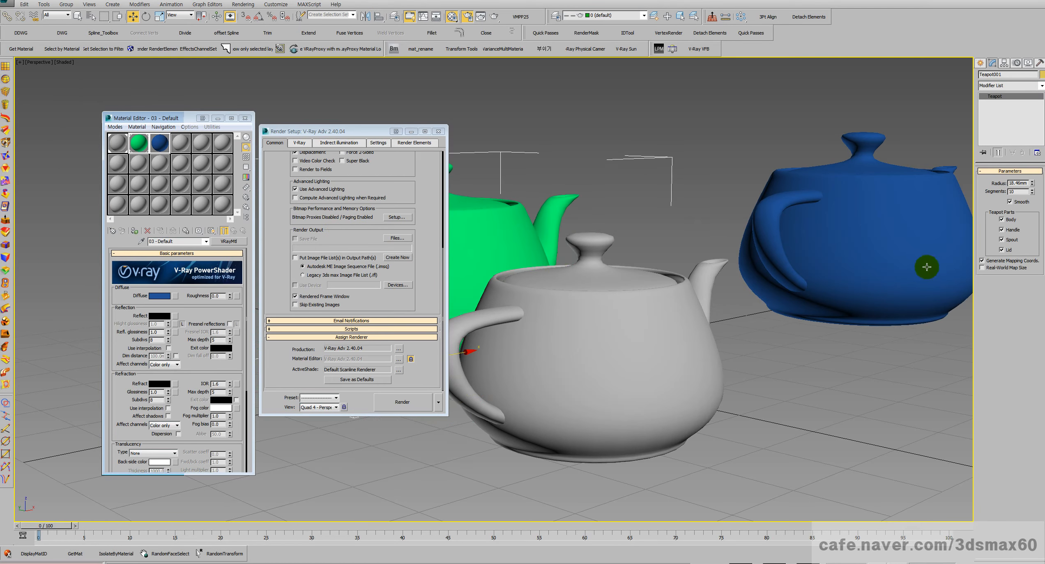
drag(926, 266, 712, 269)
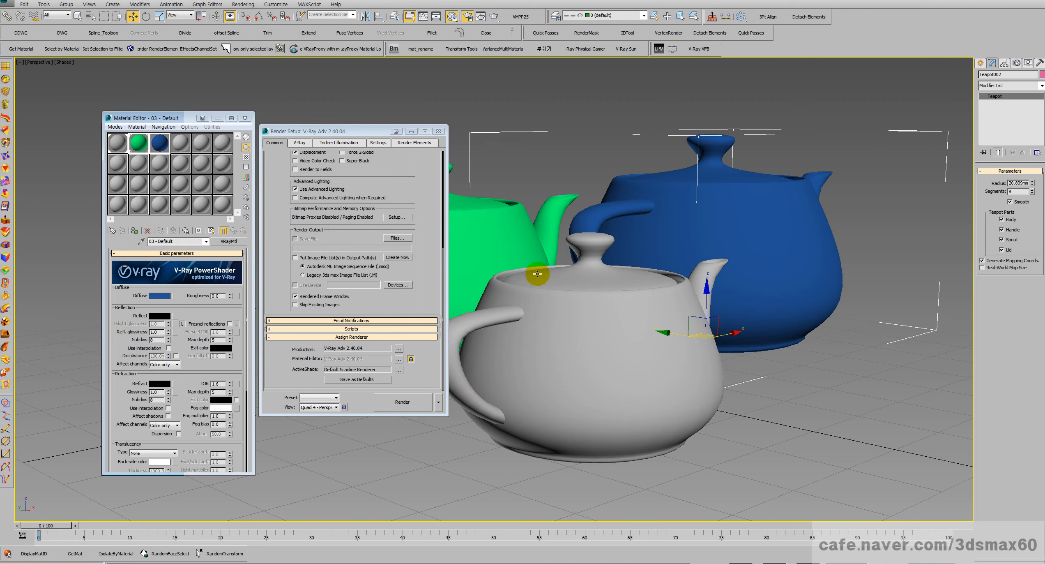
click(479, 251)
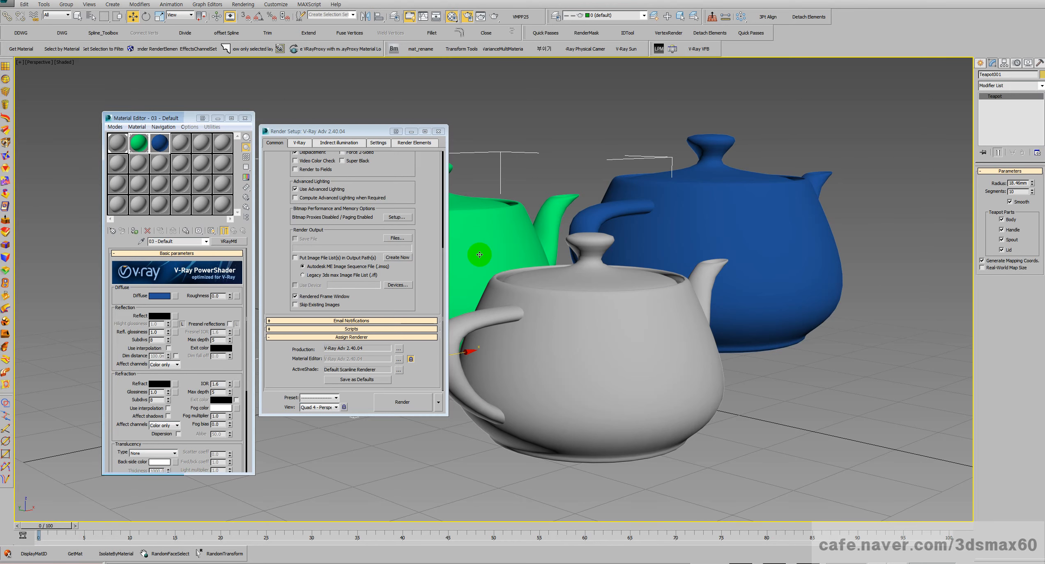
click(589, 315)
click(717, 220)
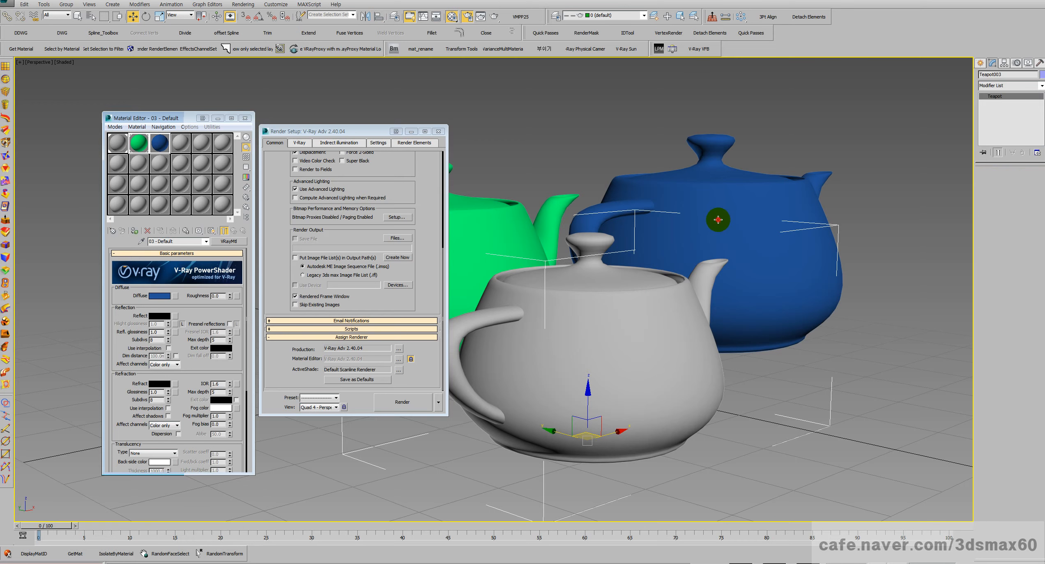
Step: Add a MultiMatteElement to the scene's render elements
click(647, 305)
click(682, 244)
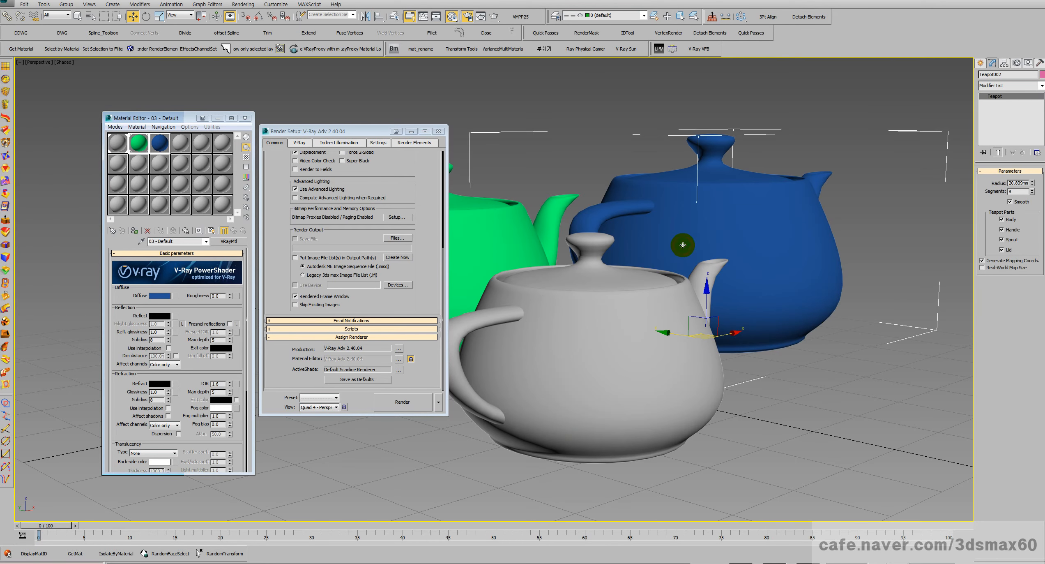
middle_drag(669, 257, 630, 263)
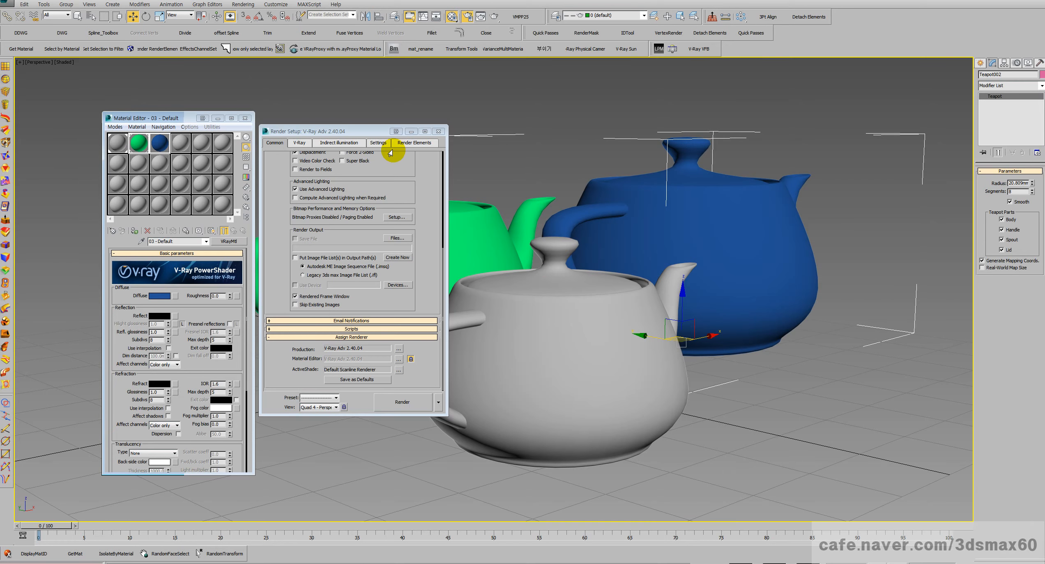
click(414, 142)
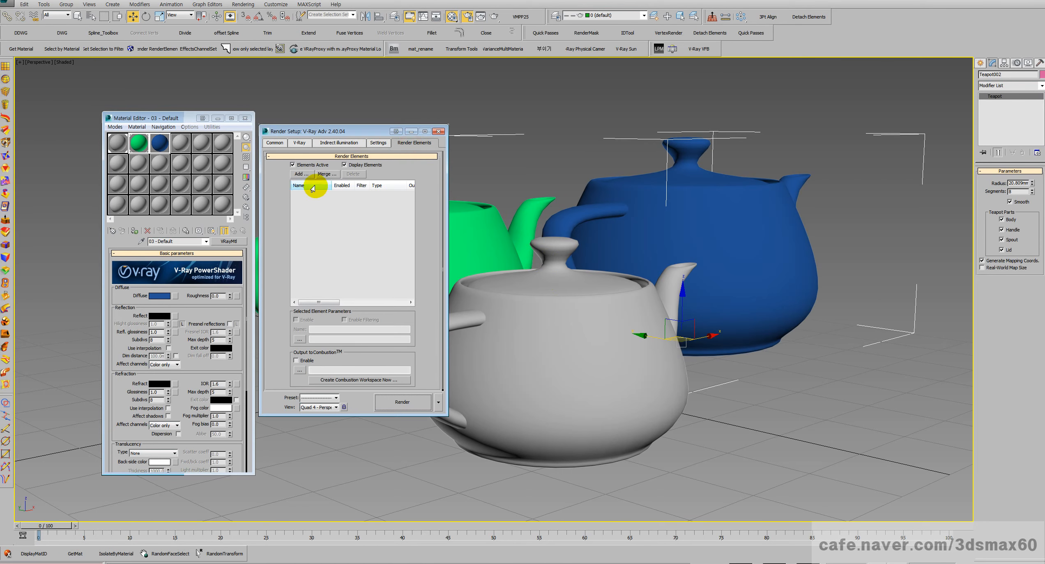
click(300, 173)
click(337, 291)
scroll(337, 291, down, 7)
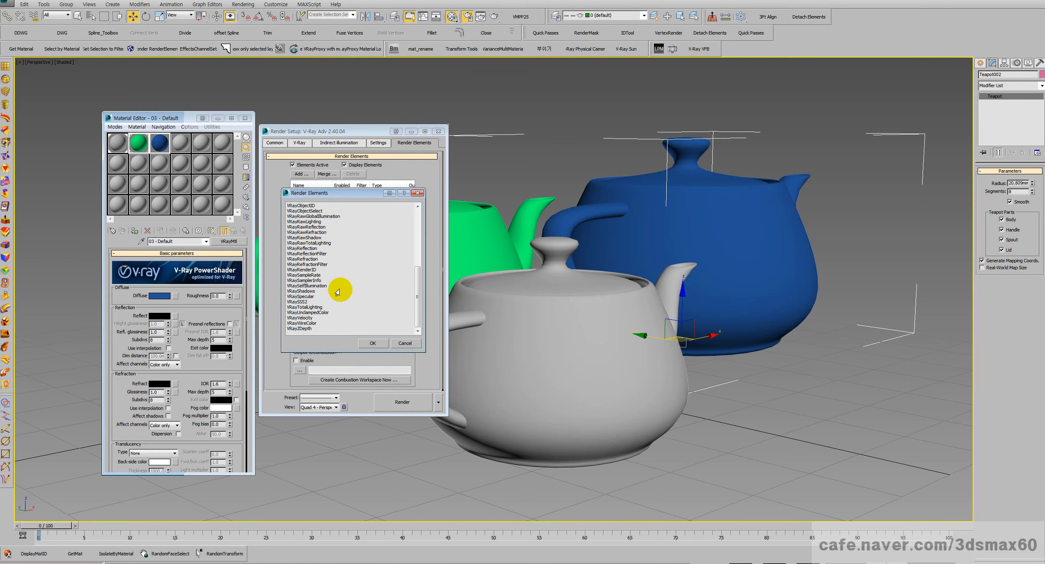
scroll(341, 271, up, 7)
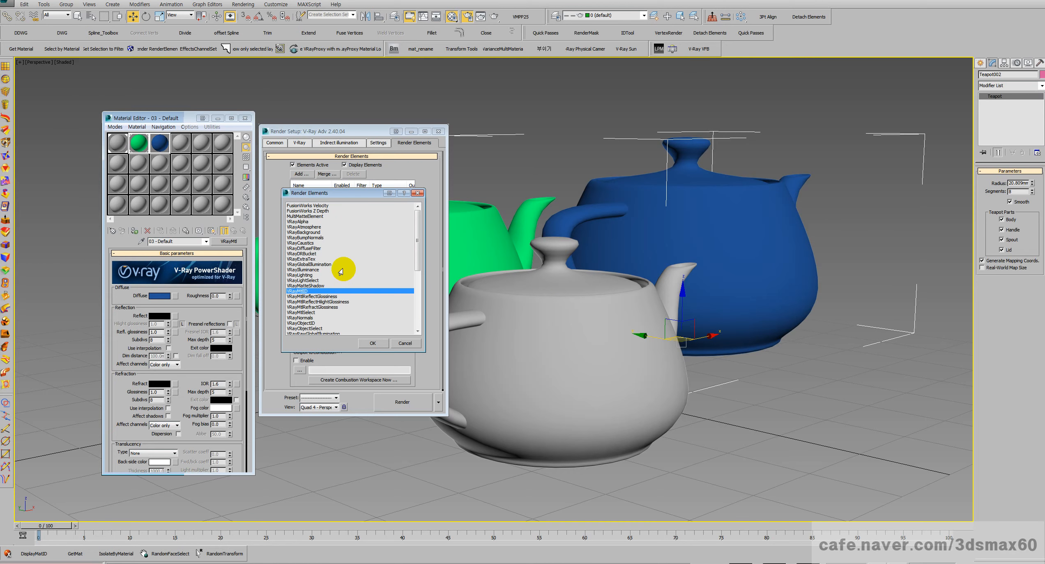
double_click(320, 215)
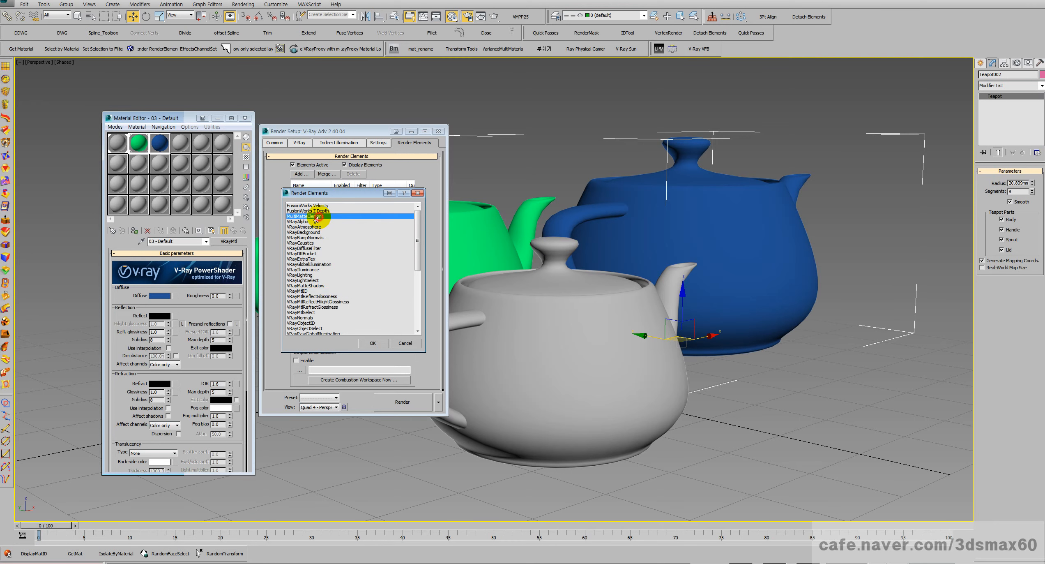
Step: Set the G-Buffer object ID of the grey teapot to 1 in its object properties
click(521, 340)
right_click(539, 343)
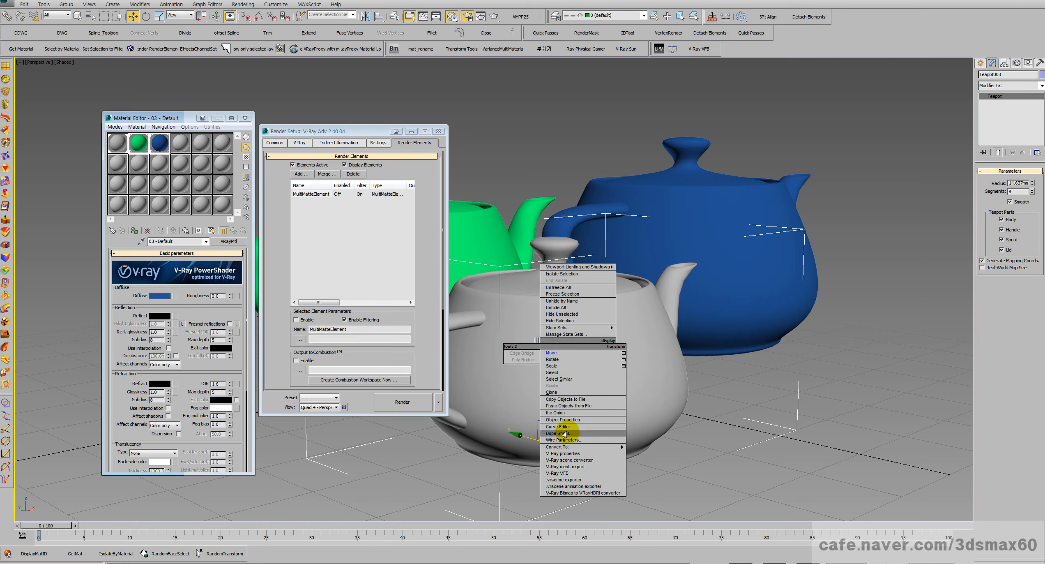
mouse_move(564, 447)
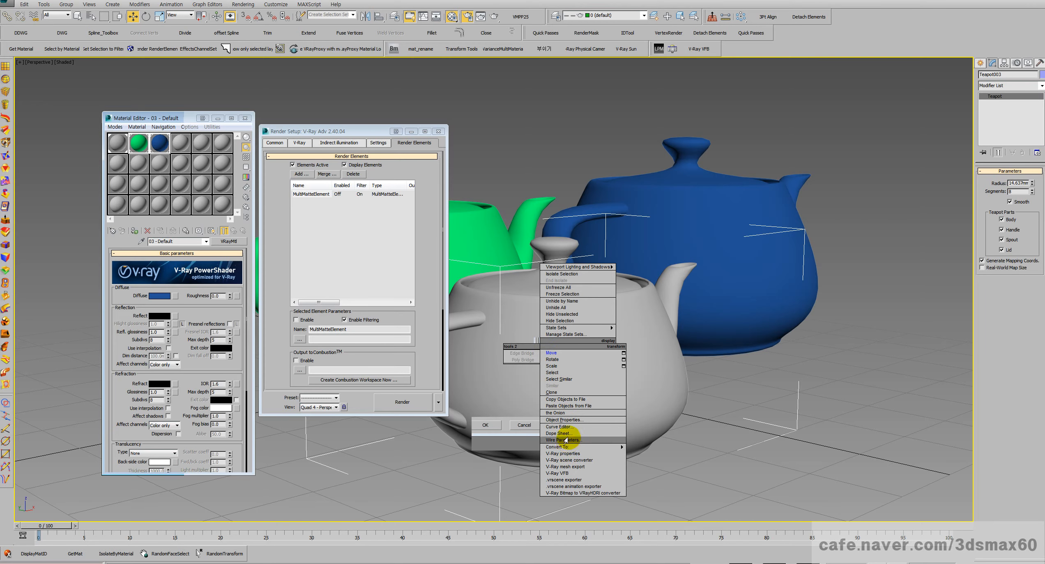
click(565, 419)
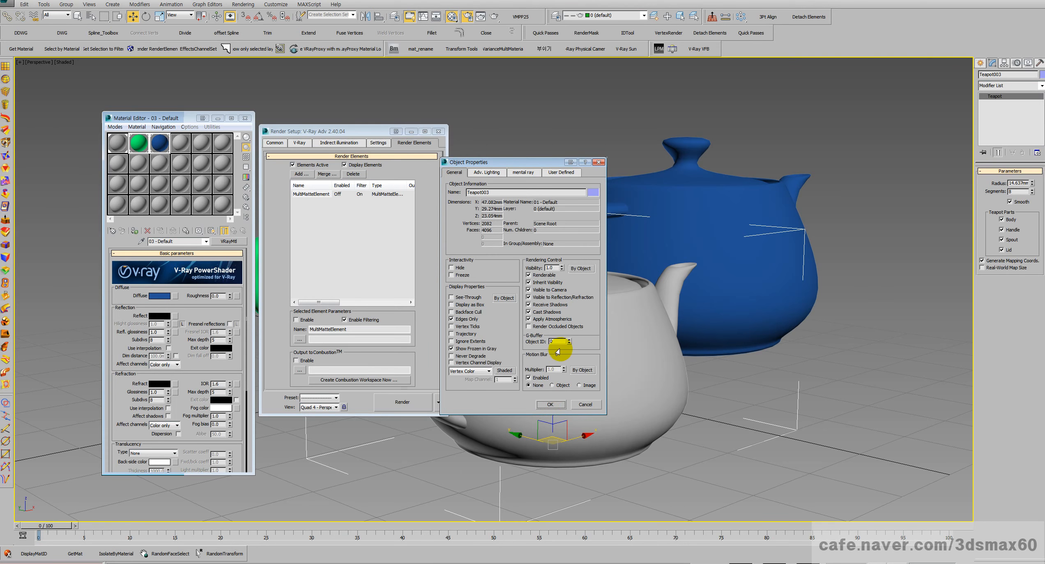
click(569, 339)
click(550, 404)
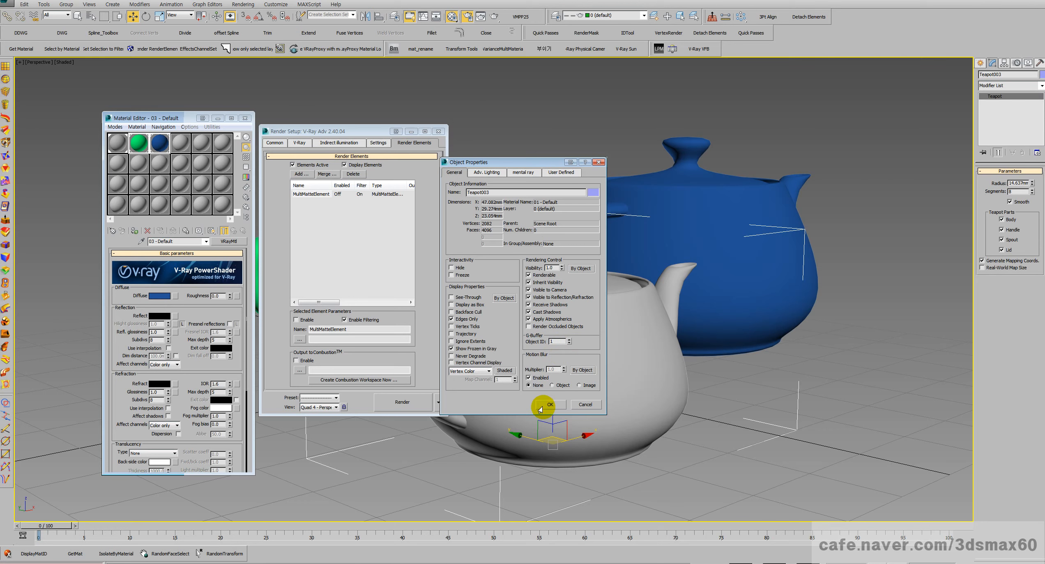
Step: Set the G-Buffer object ID to 2 on the green teapot and to 3 on the blue teapot
click(478, 242)
right_click(475, 239)
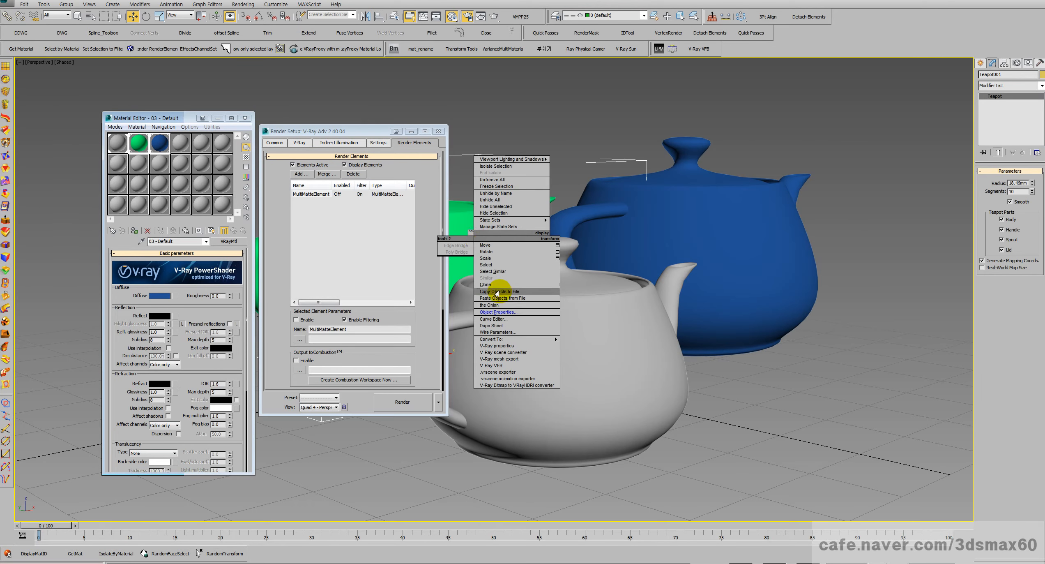
click(499, 312)
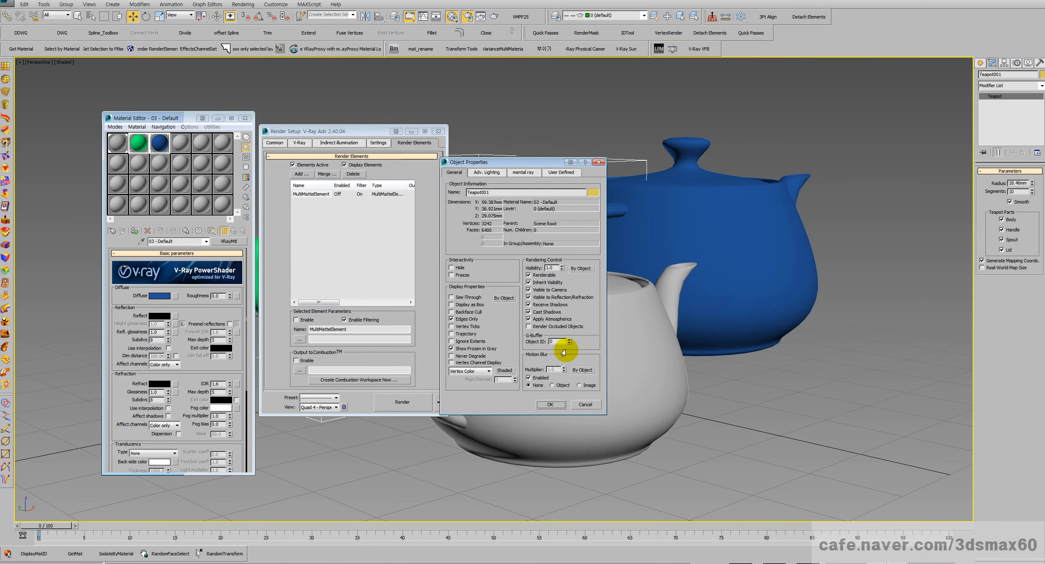
click(550, 404)
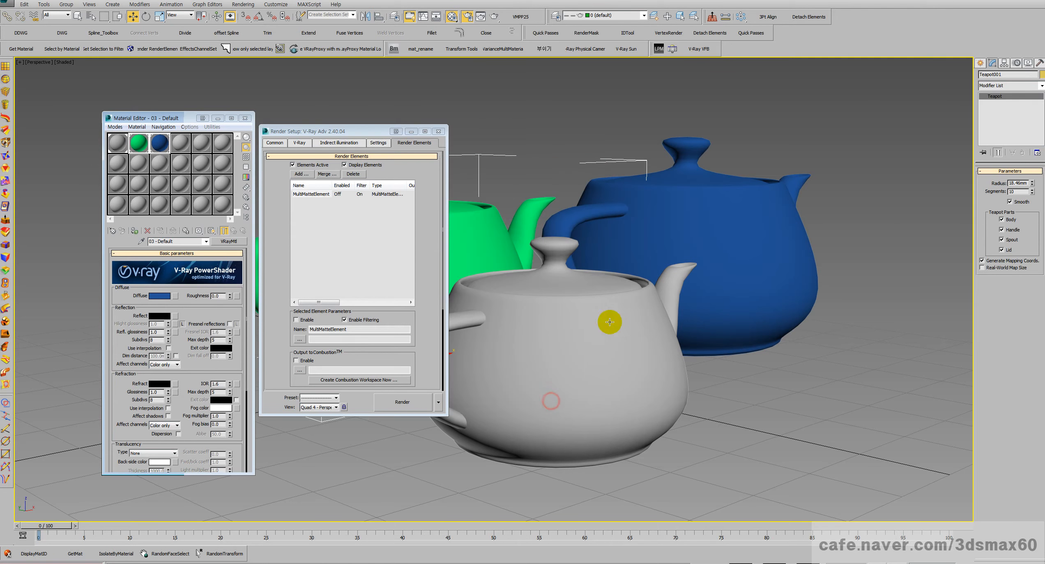
click(646, 257)
right_click(647, 257)
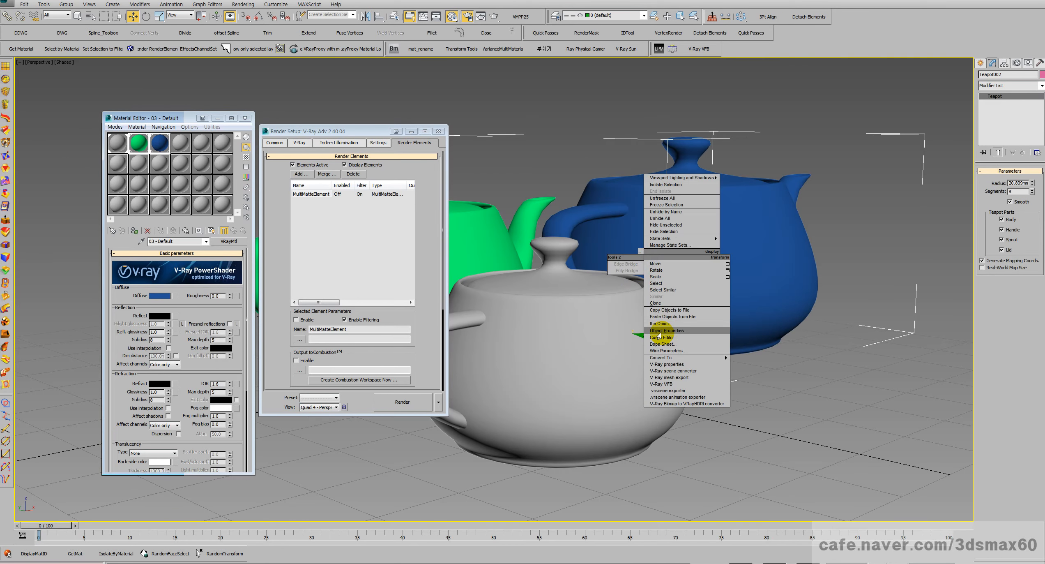
click(660, 331)
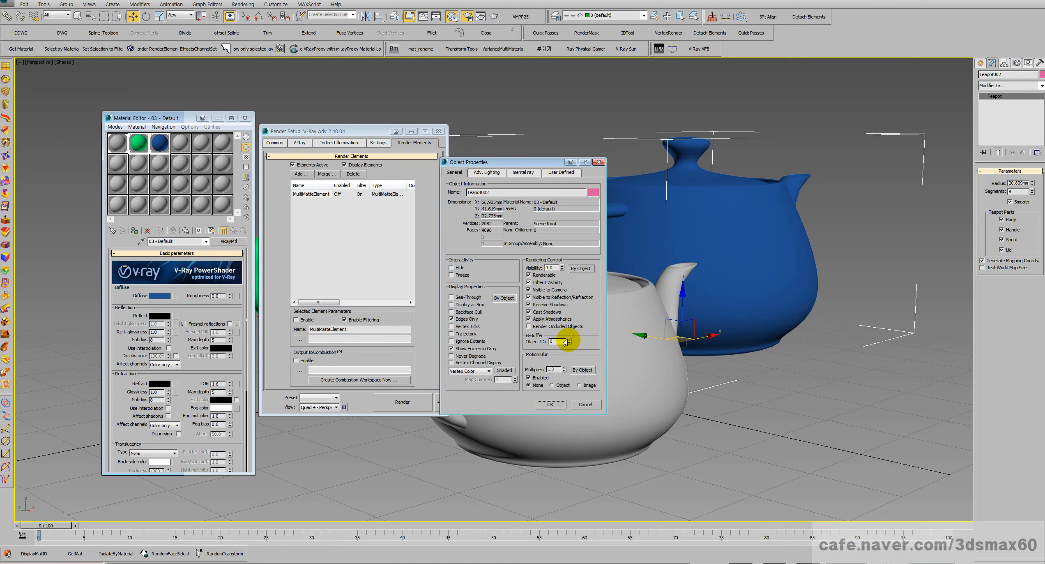
click(549, 403)
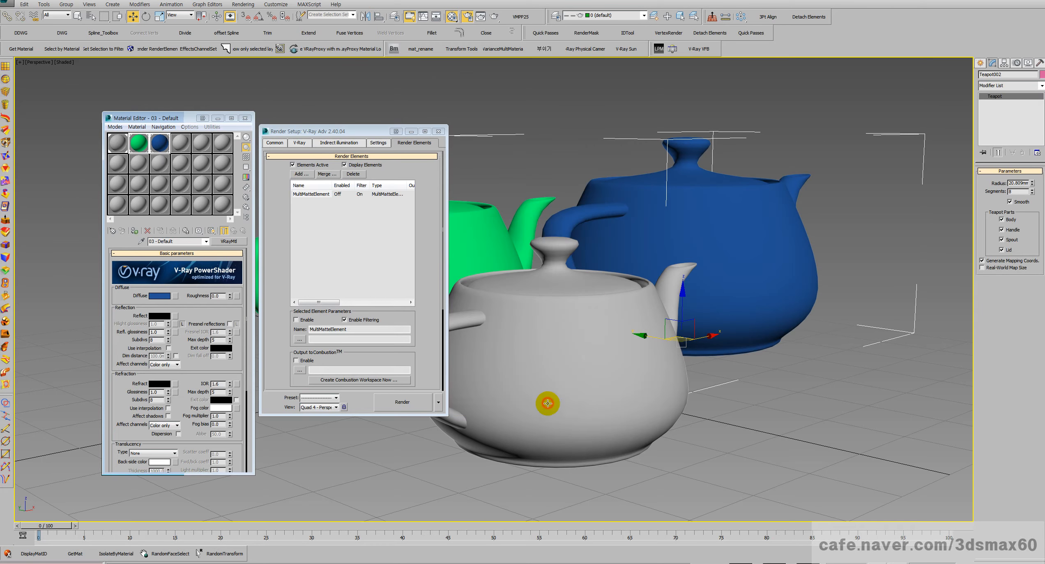
Step: Examine the MultiMatteElement's red, green and blue buffer IDs and its include/exclude object lists, leaving the settings as they are
middle_drag(586, 396, 518, 367)
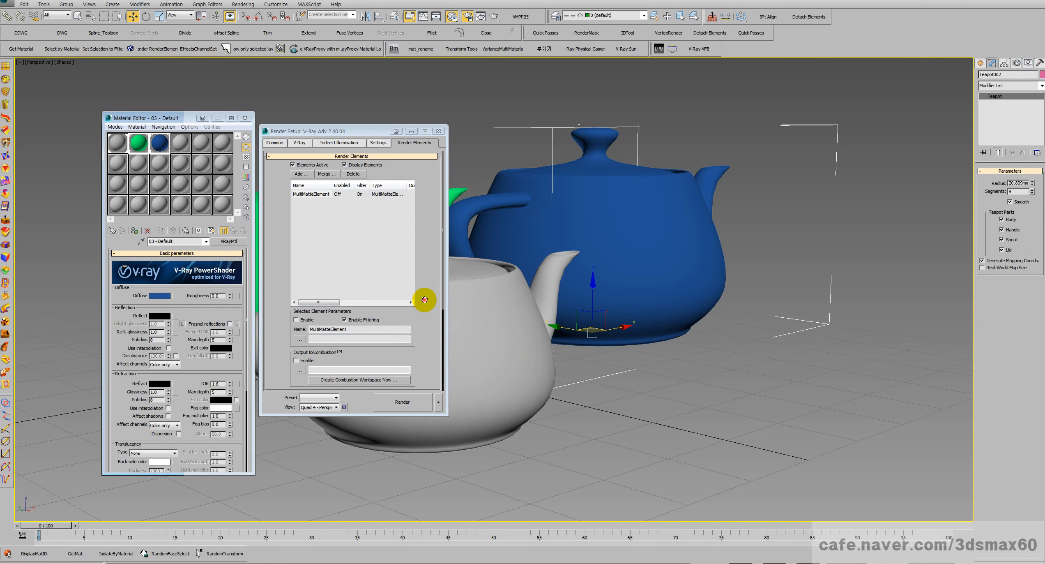
drag(424, 300, 388, 196)
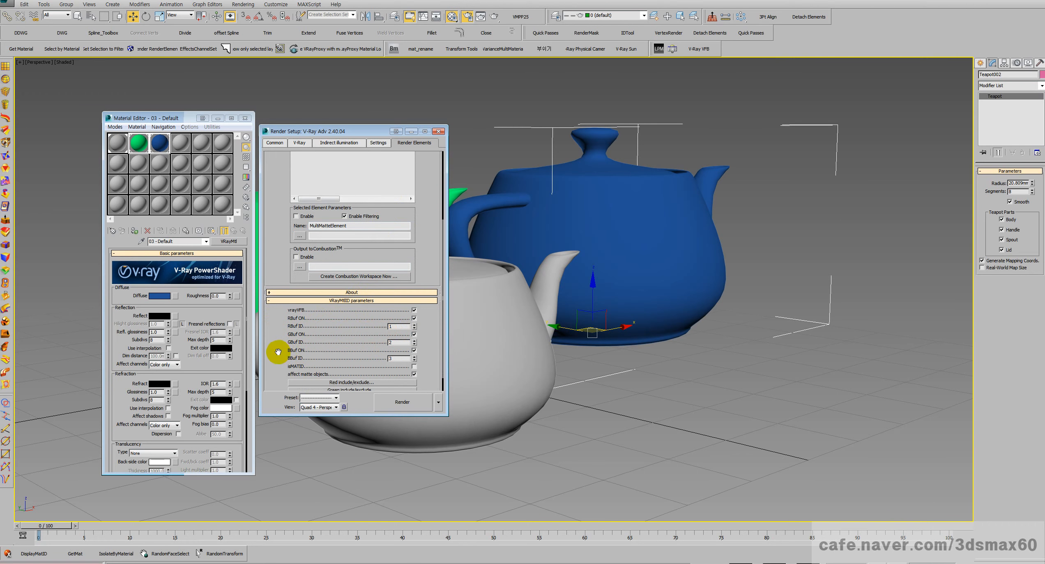
drag(272, 358, 291, 307)
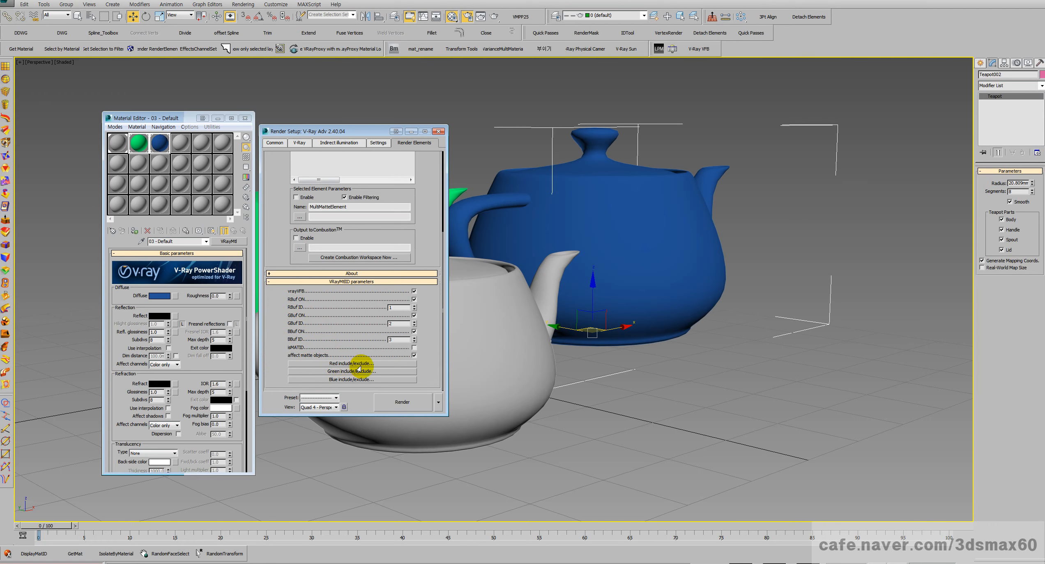
click(336, 364)
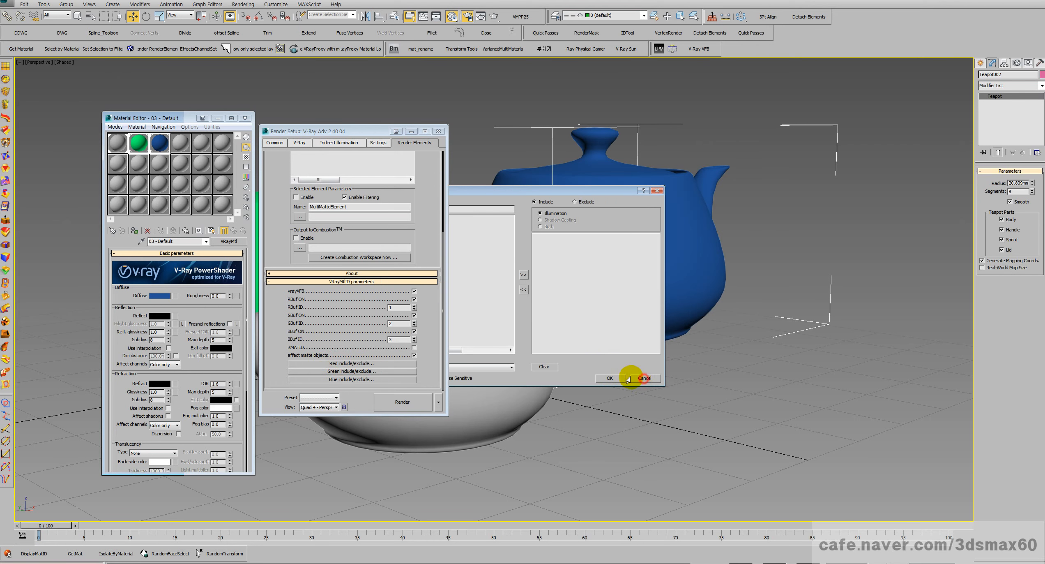
click(643, 378)
click(352, 380)
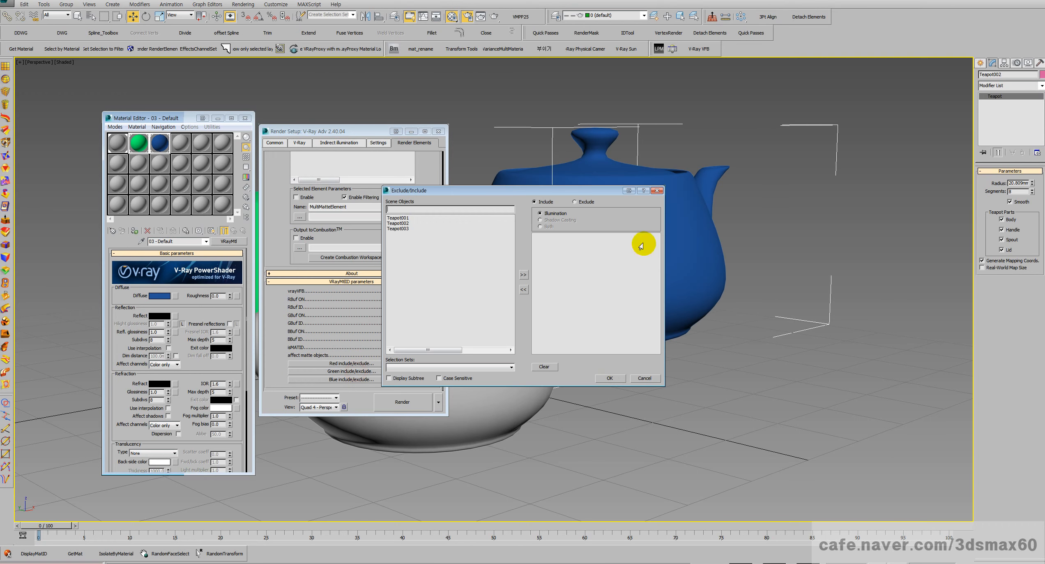
click(539, 202)
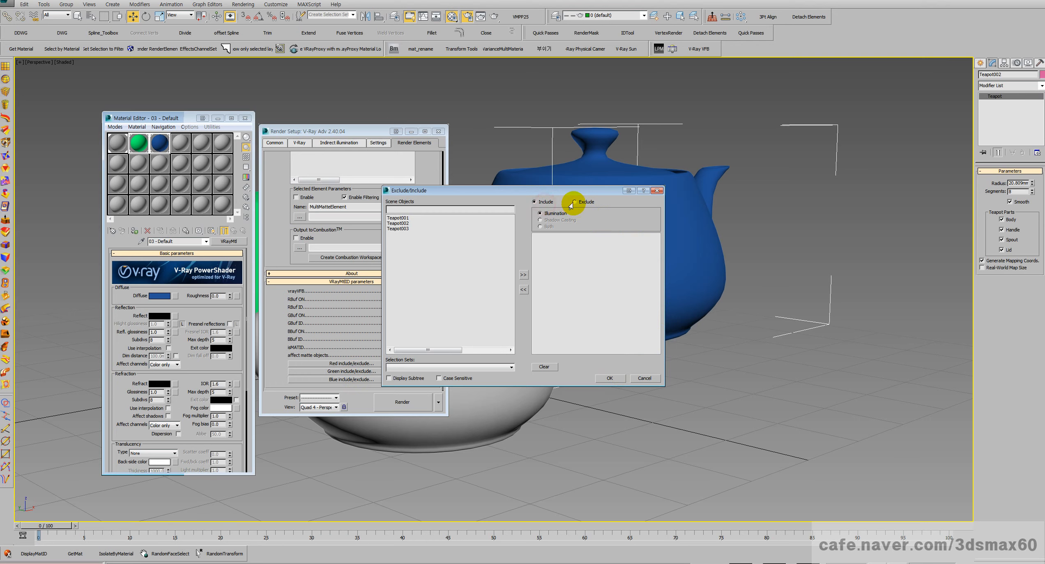
click(643, 378)
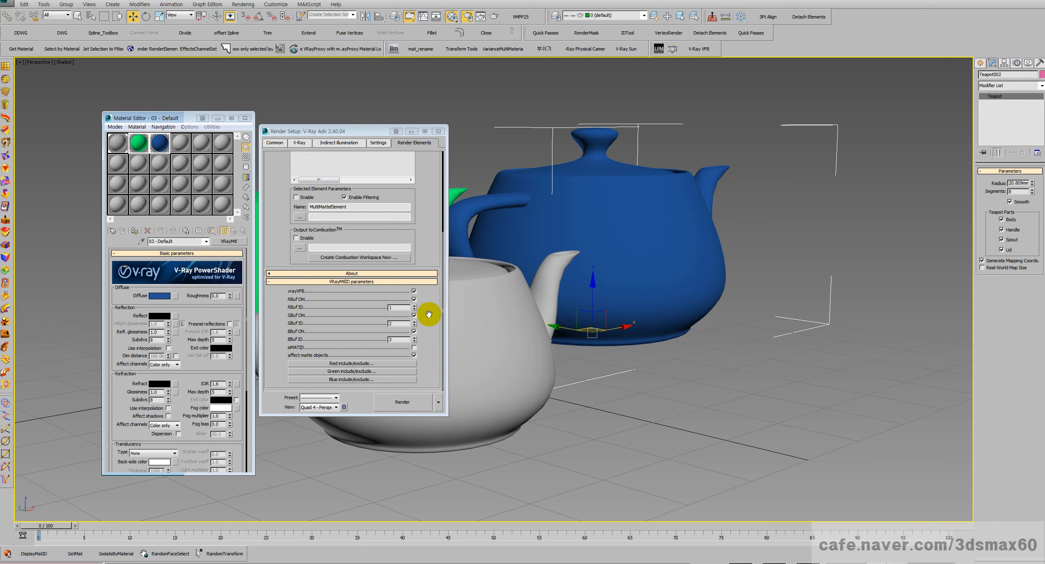
drag(428, 314, 431, 422)
drag(284, 237, 291, 275)
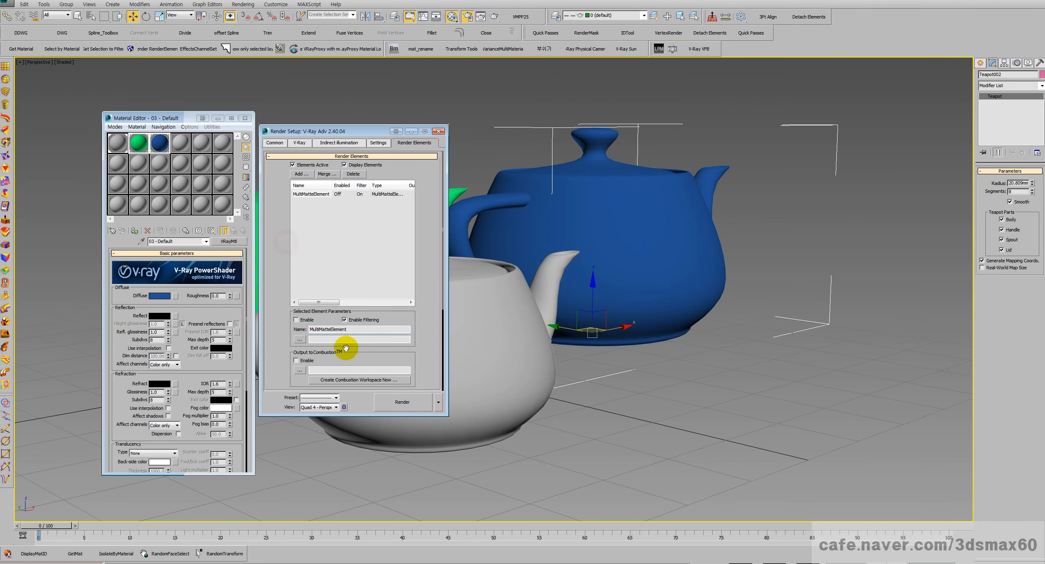
Step: Render the perspective view and display the MultiMatteElement channel in the V-Ray frame buffer
click(402, 401)
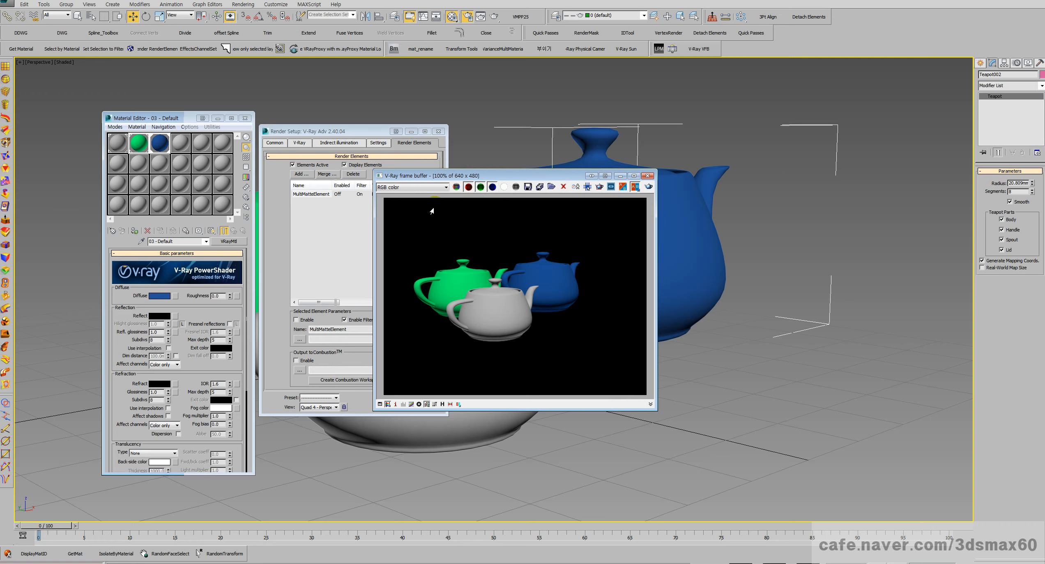
click(409, 192)
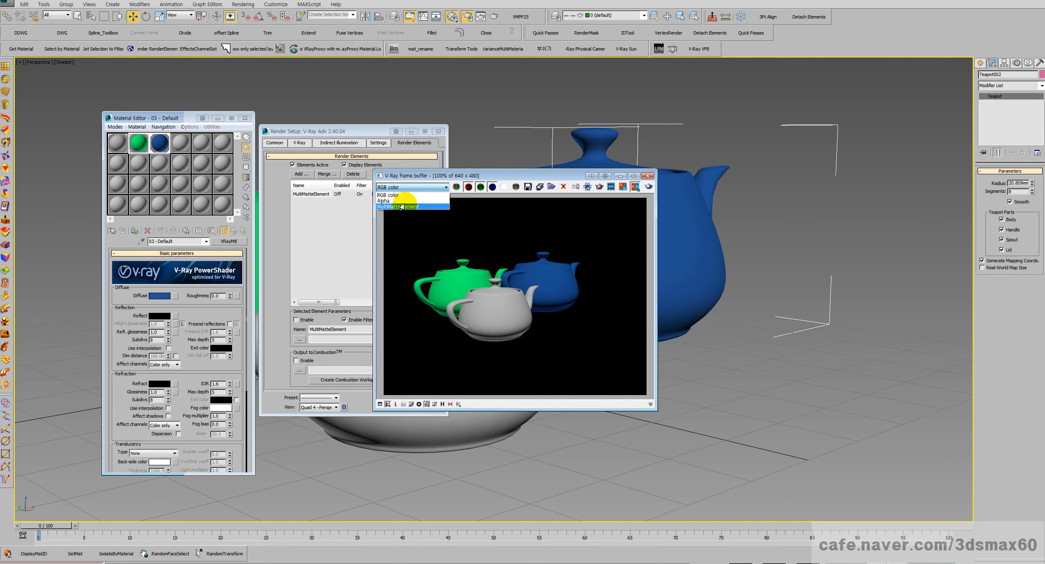
click(404, 206)
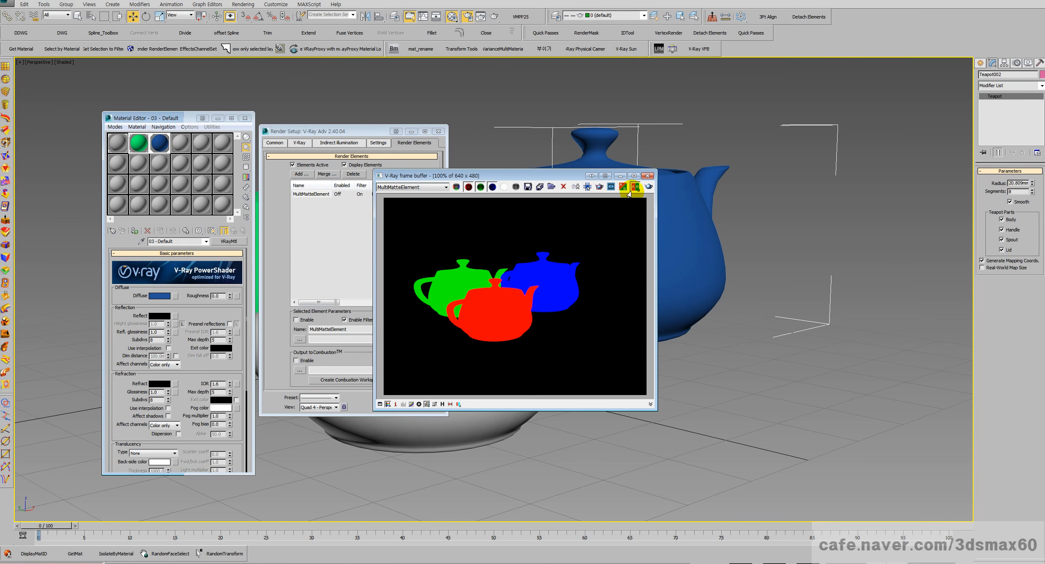
Step: Compare the RGB color and MultiMatteElement channels of the teapot render by switching between them repeatedly, ending on RGB color
click(628, 191)
click(430, 188)
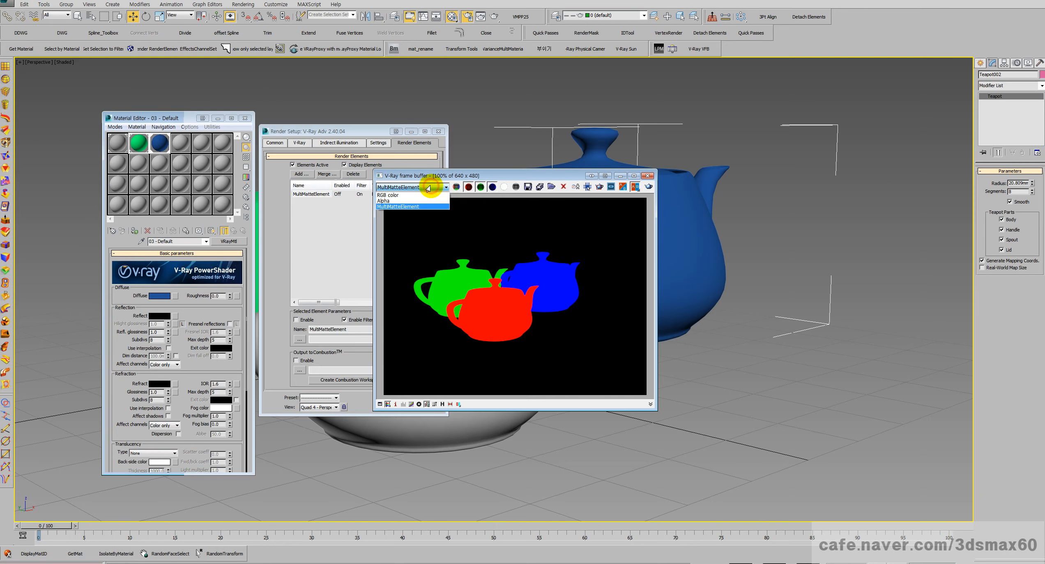
click(419, 194)
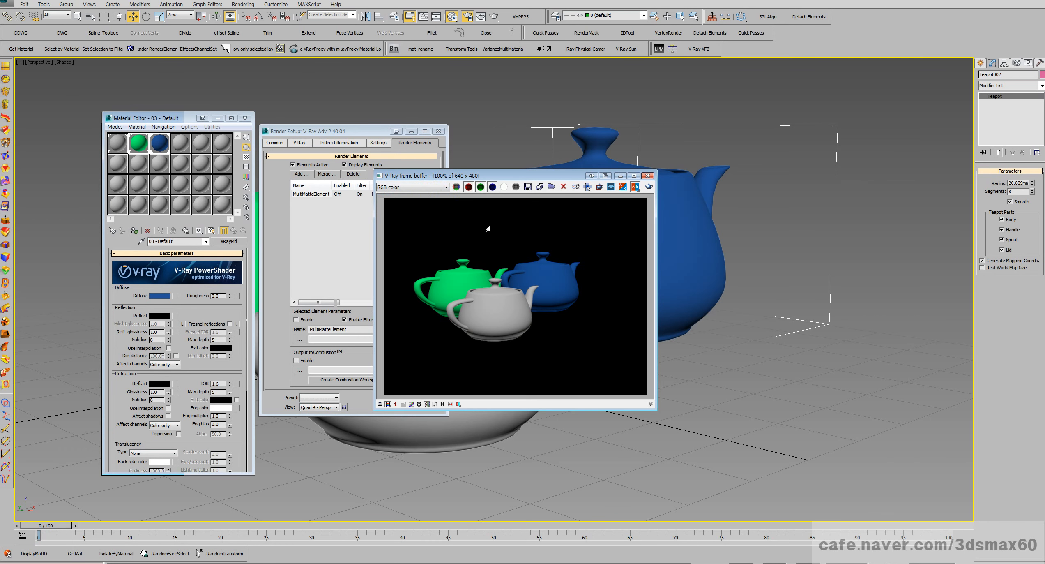
click(410, 188)
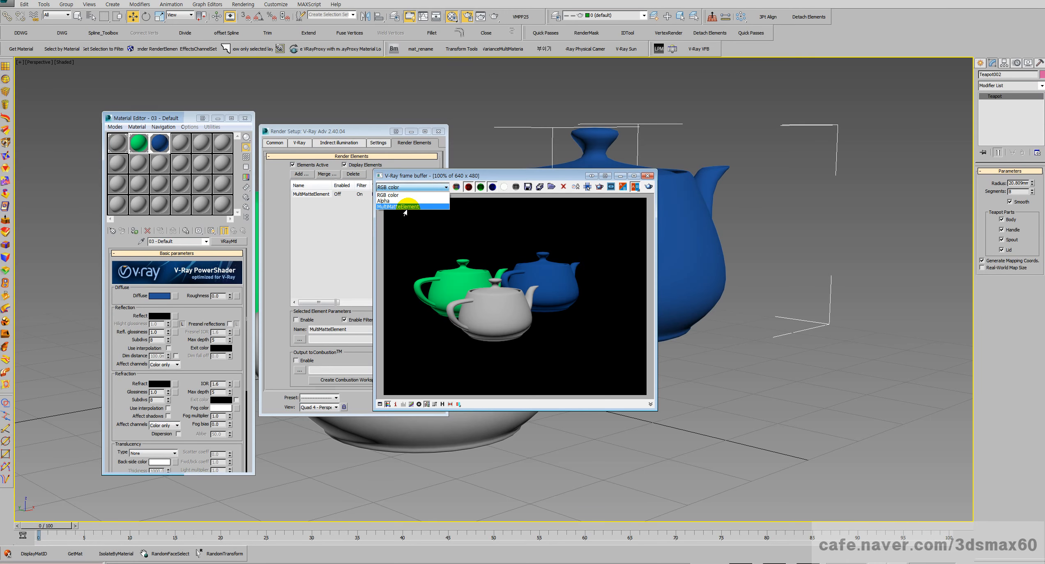
click(404, 209)
click(401, 188)
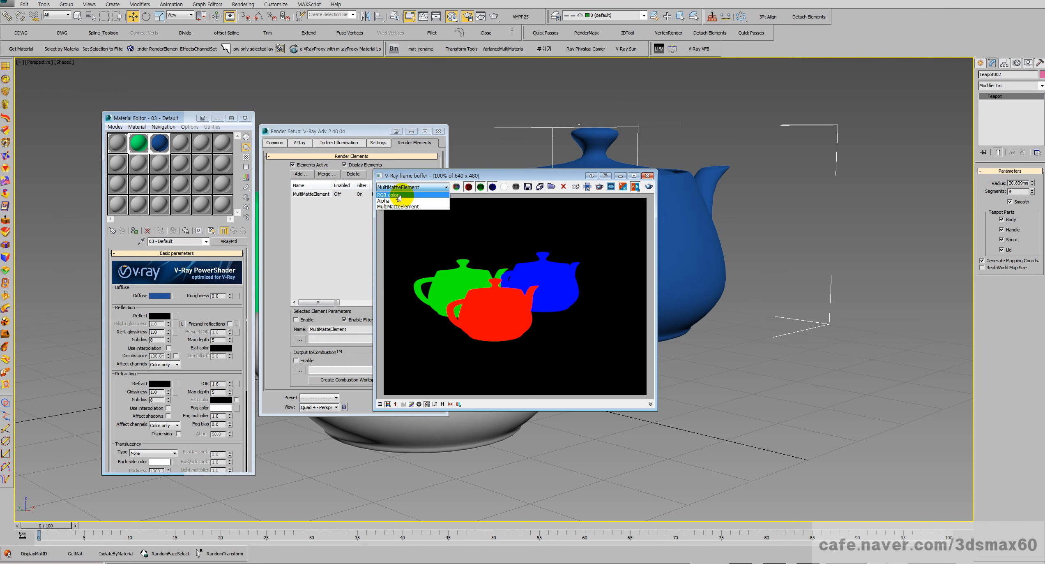
click(399, 198)
click(397, 188)
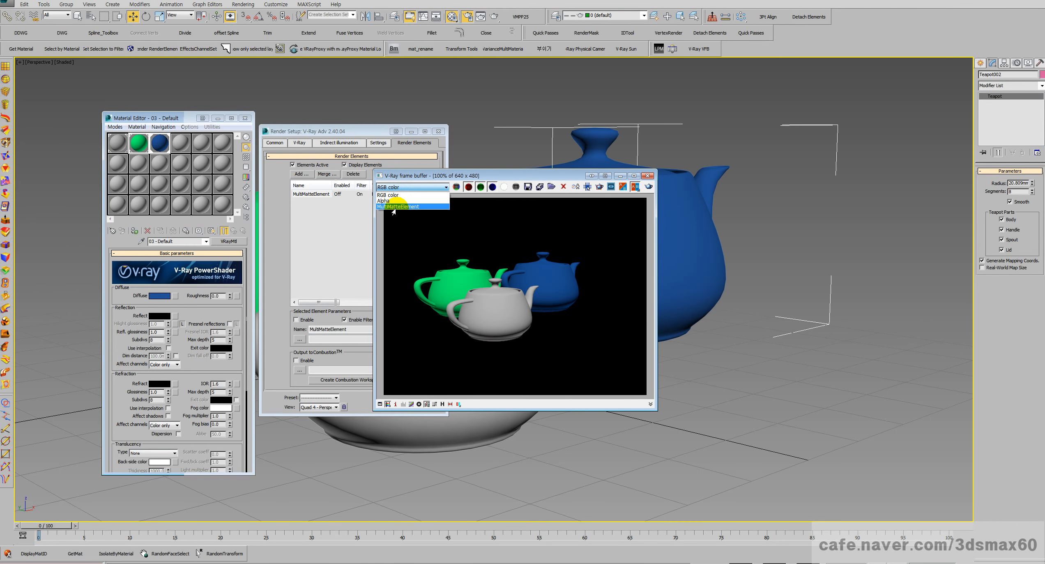
click(393, 209)
click(393, 187)
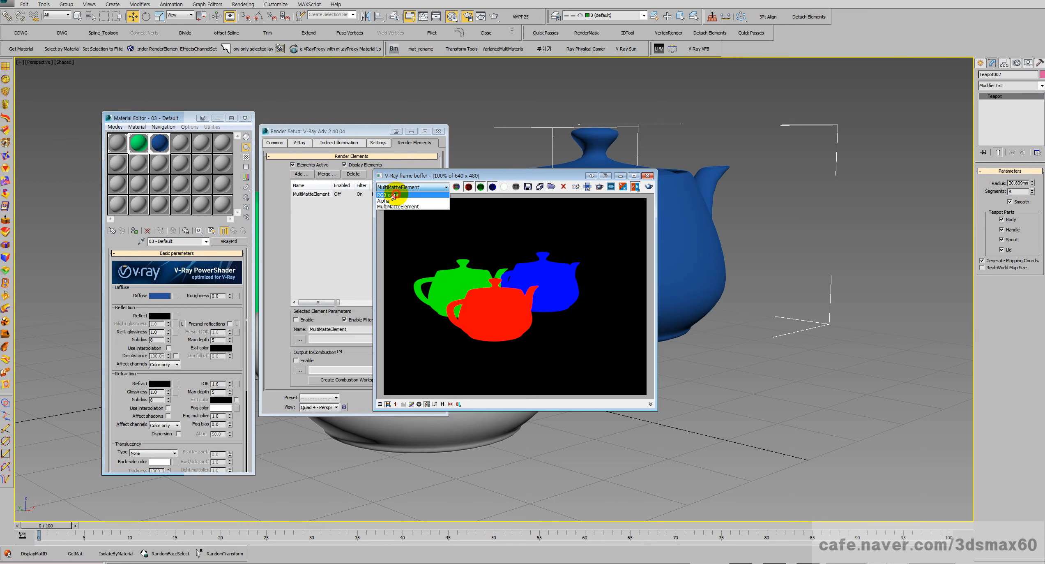
click(390, 195)
click(392, 187)
click(393, 206)
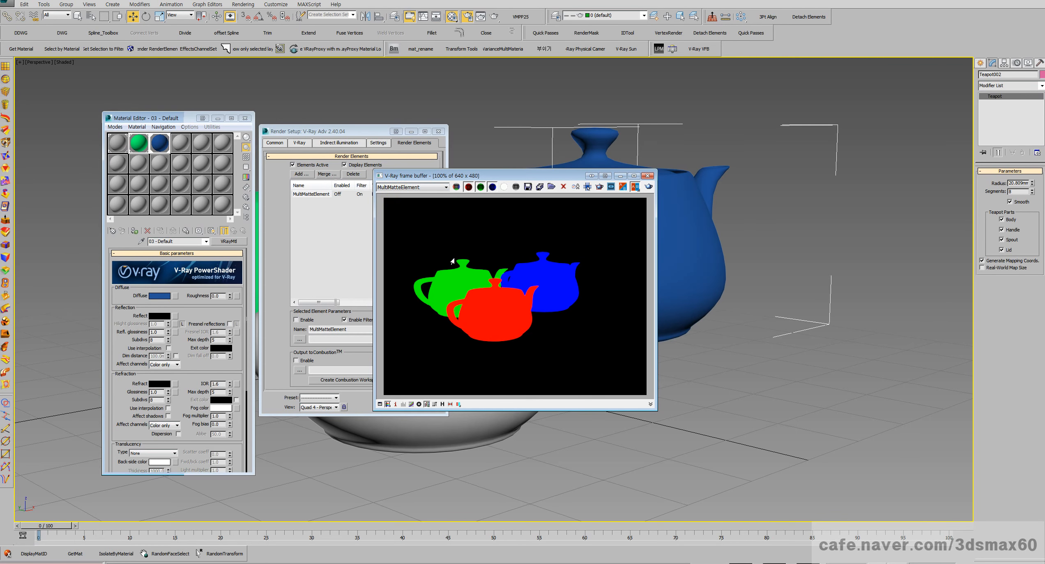
click(407, 187)
click(408, 194)
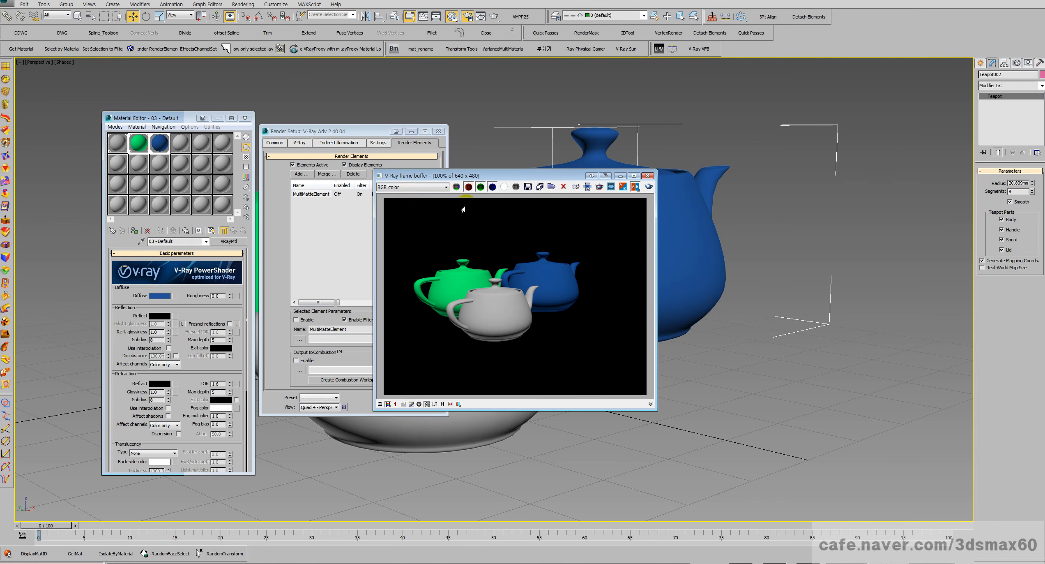
click(525, 187)
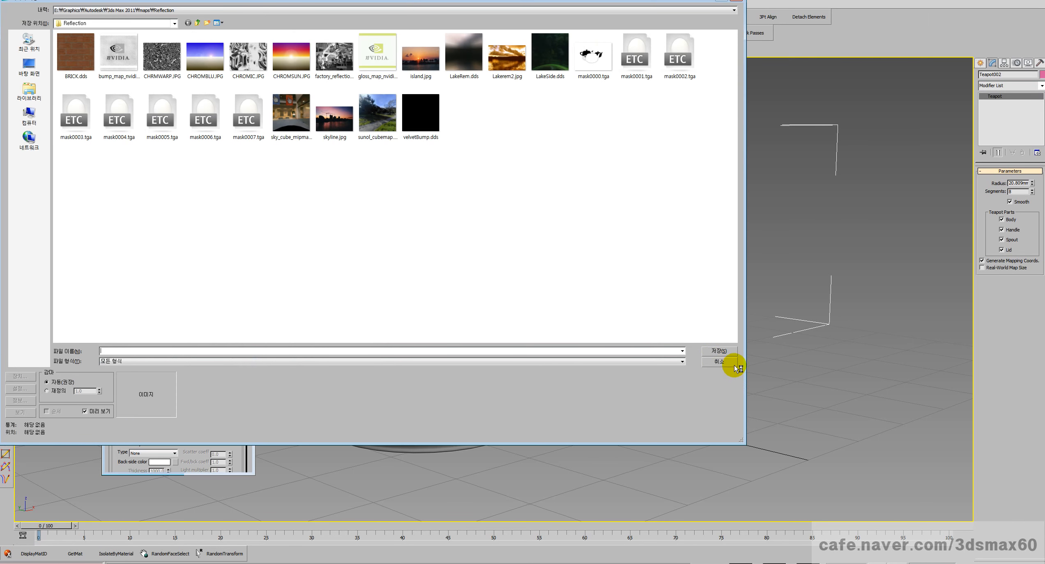
click(723, 362)
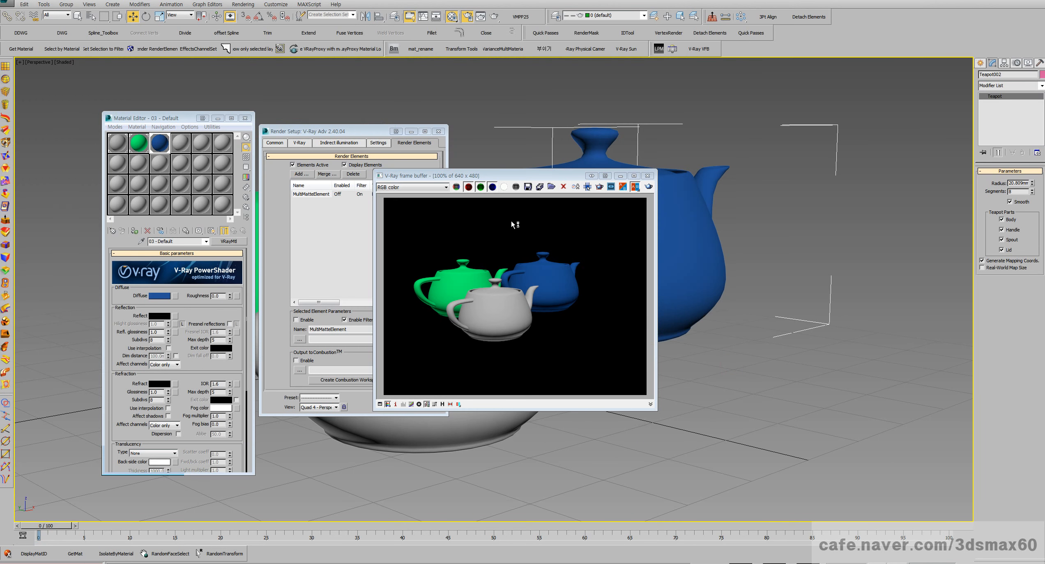
click(434, 187)
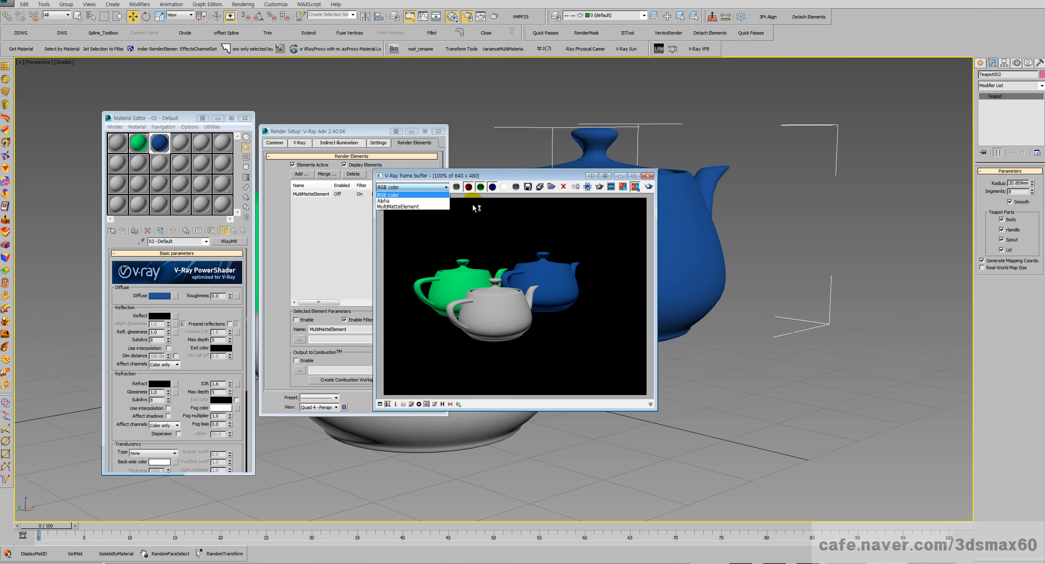
click(507, 217)
Step: Close the V-Ray frame buffer, start choosing a render output file, and create and open a folder named test inside renderoutput
click(648, 177)
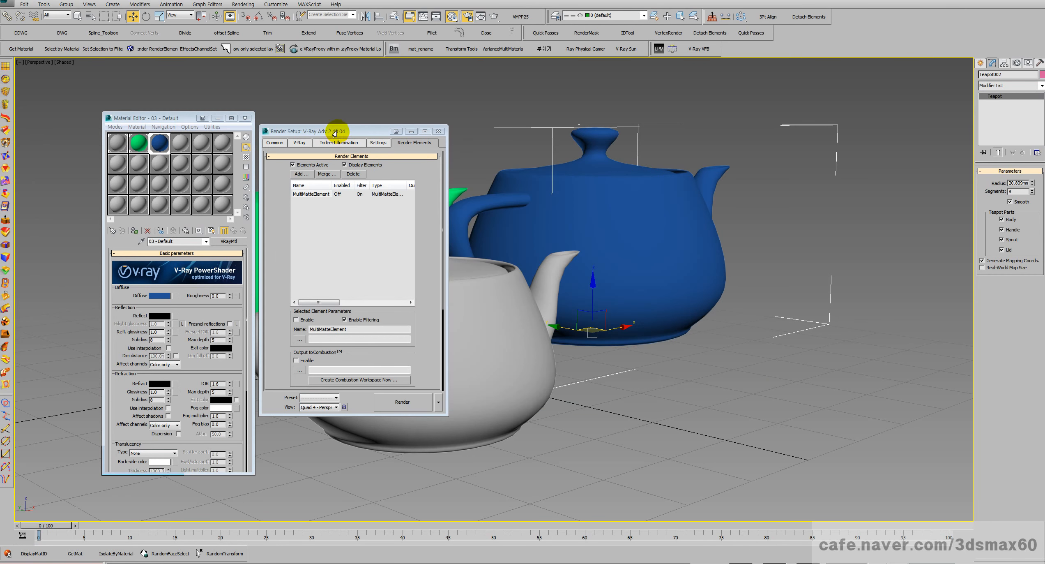
drag(338, 132, 512, 144)
click(452, 156)
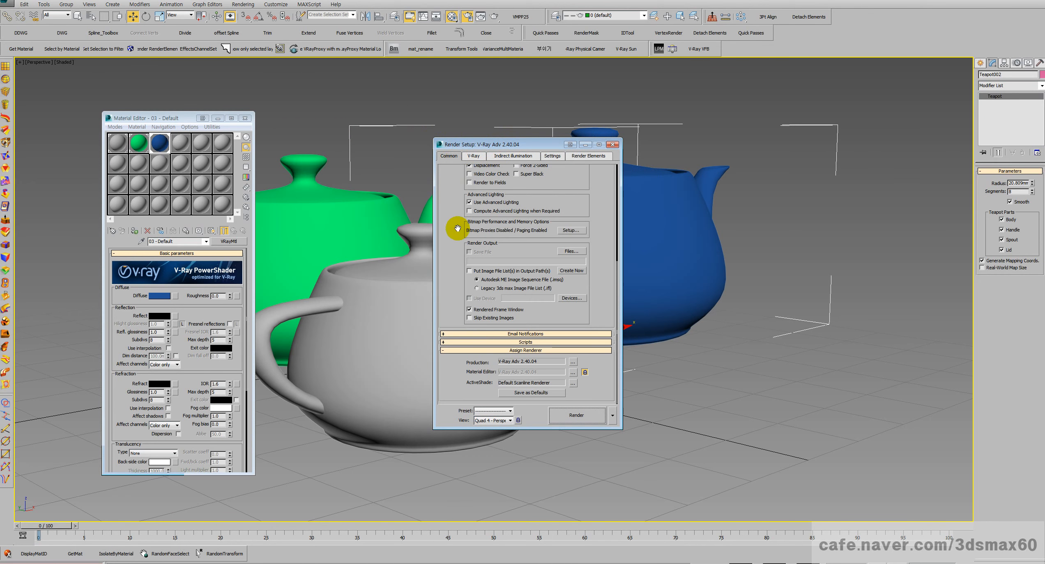
drag(454, 265, 463, 304)
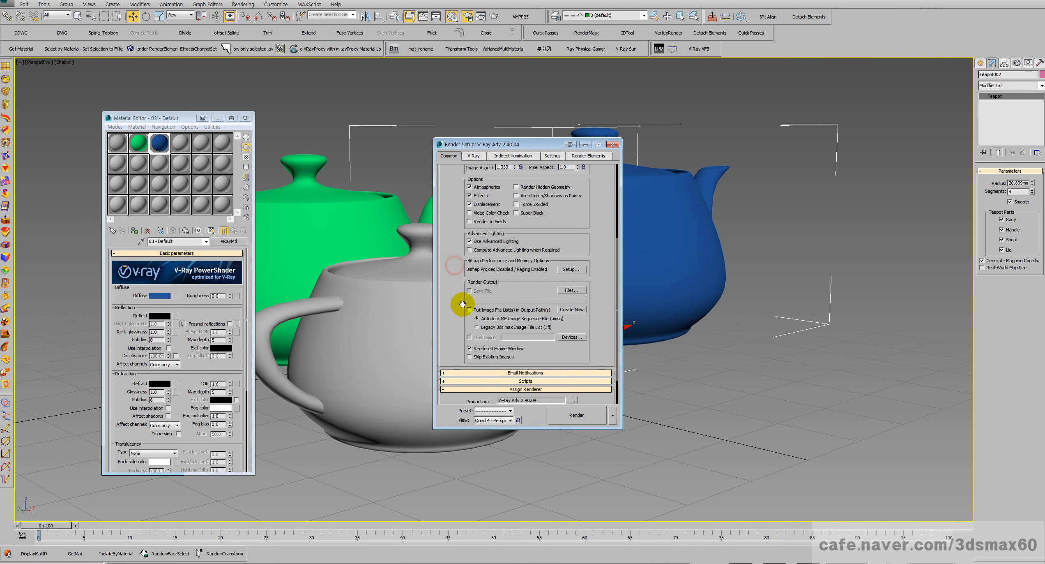
click(566, 292)
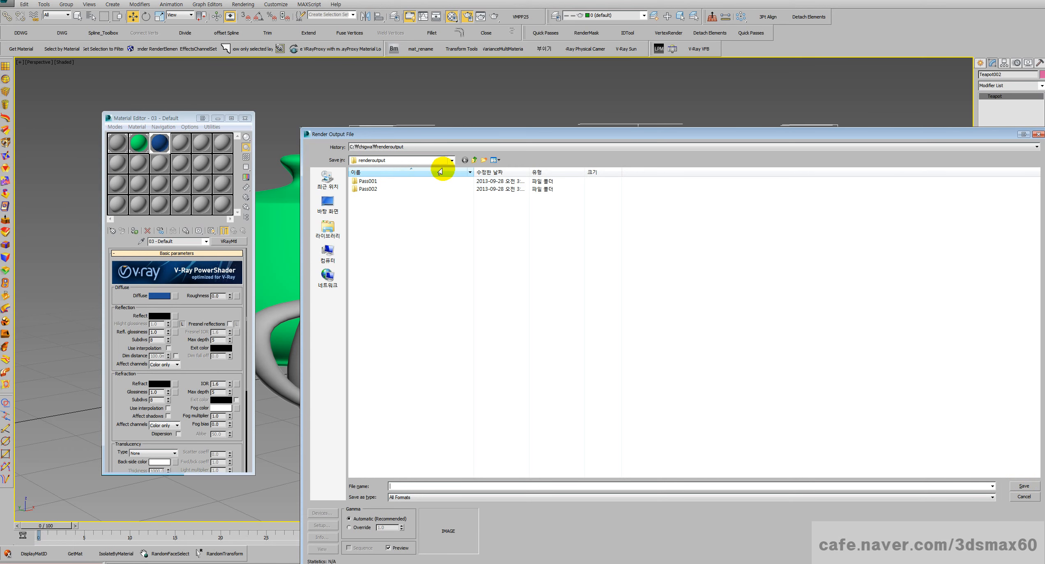
click(473, 161)
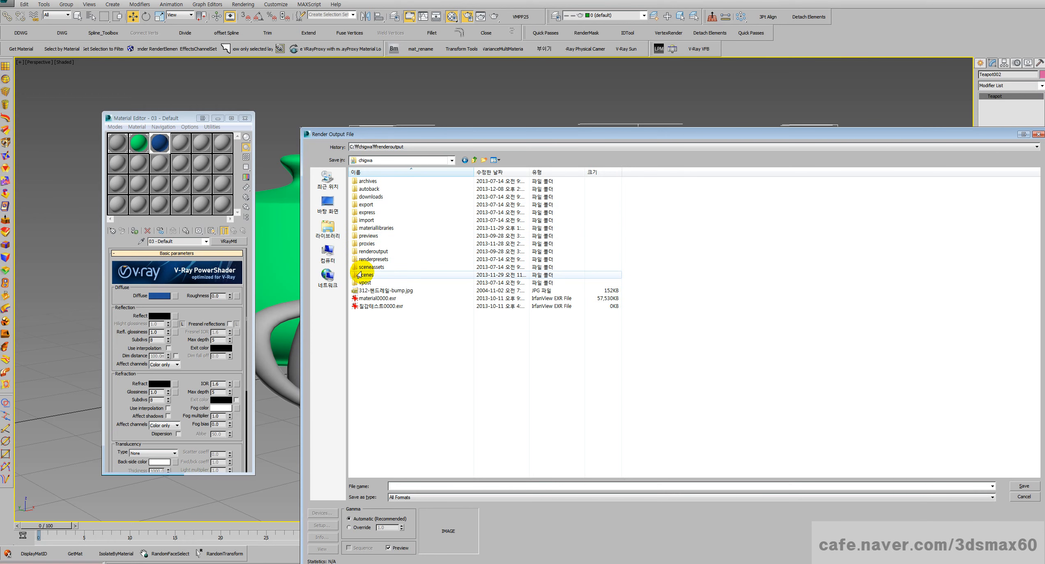
click(371, 252)
double_click(370, 251)
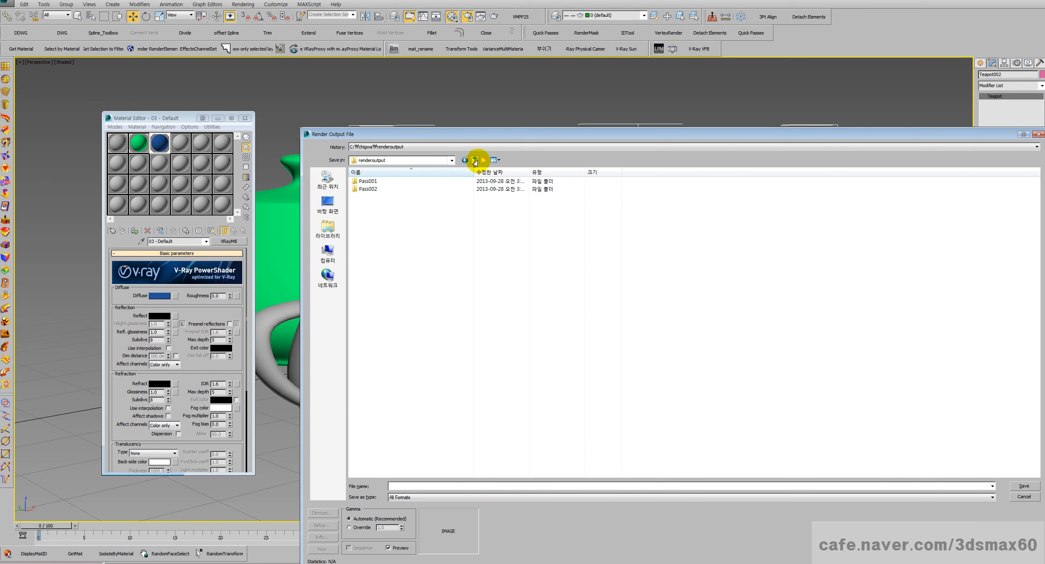
click(483, 160)
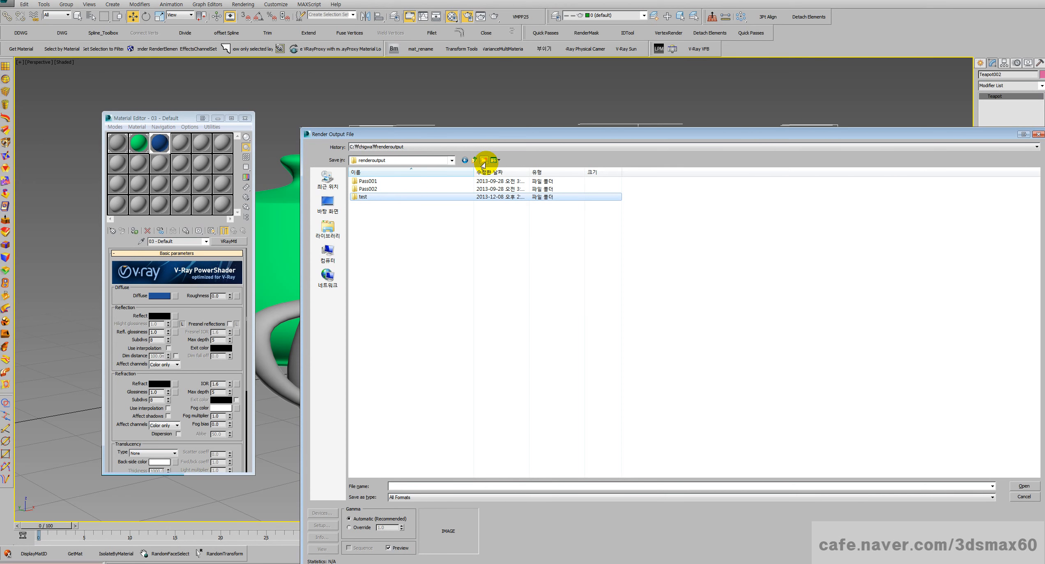
key(Return)
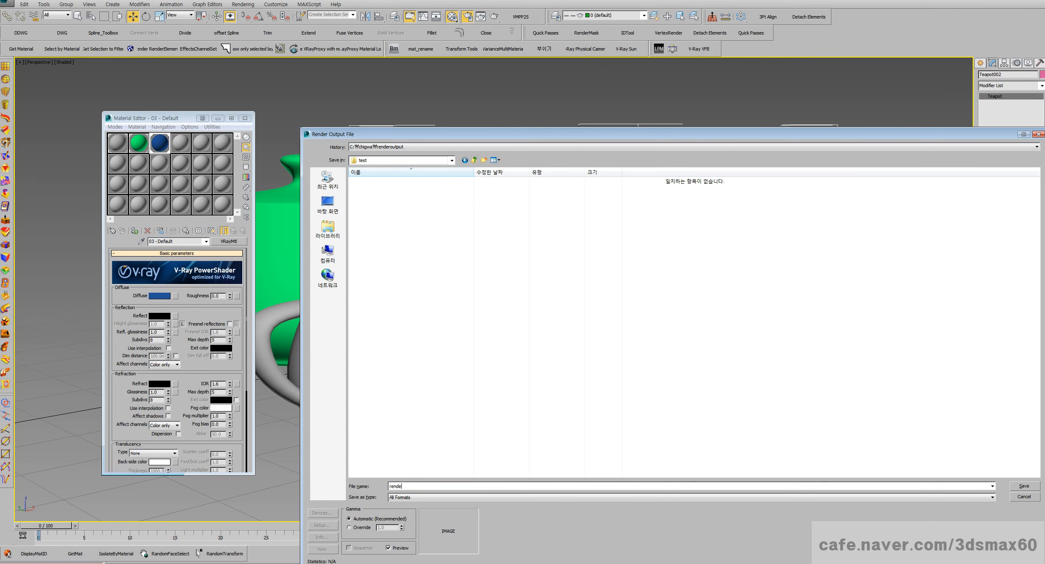
Step: Set the render output file to rende.tga in the test folder with the offered Targa settings, and render the perspective view
key(Return)
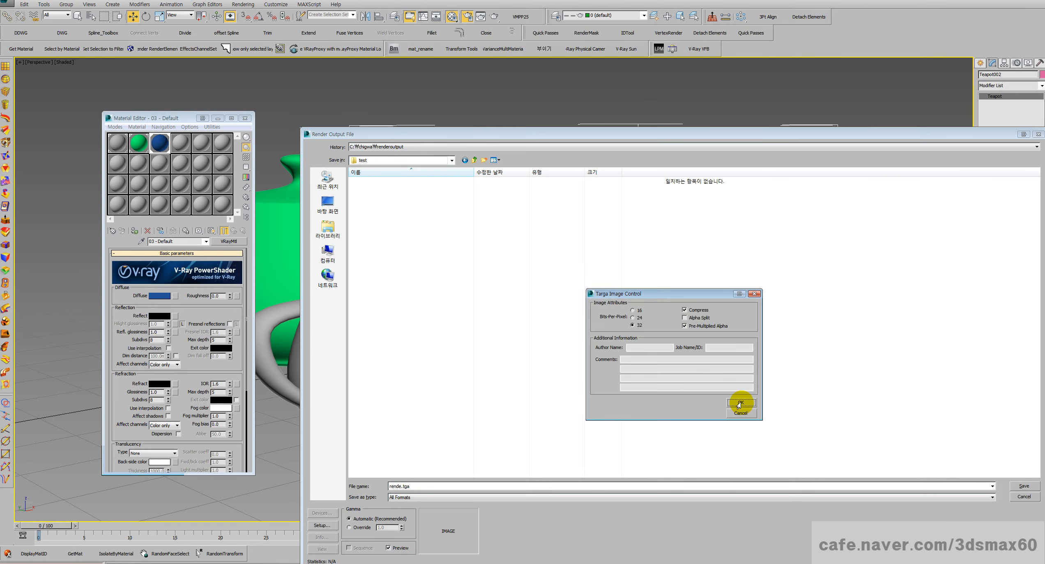
click(739, 403)
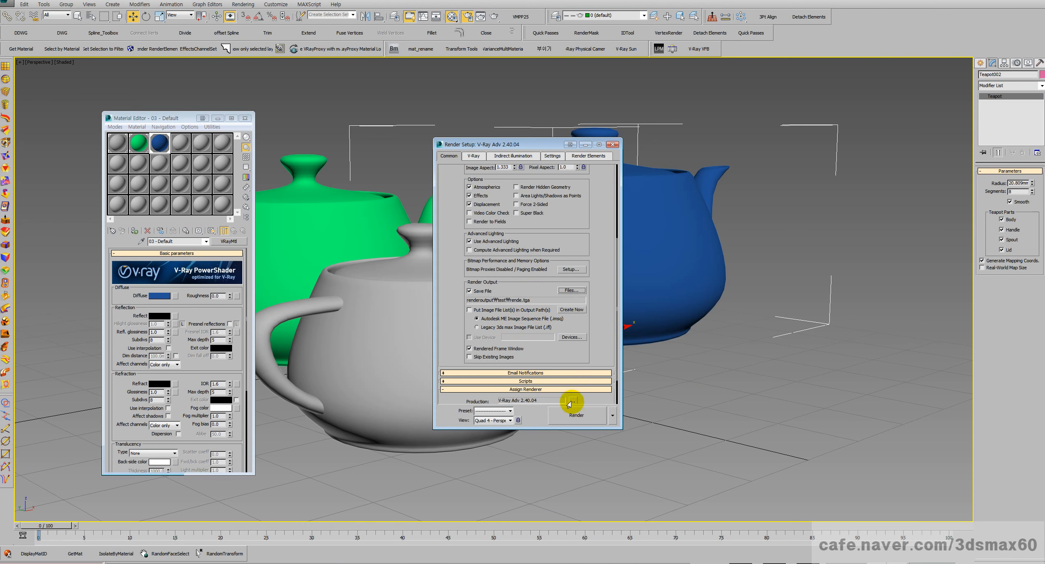
click(573, 414)
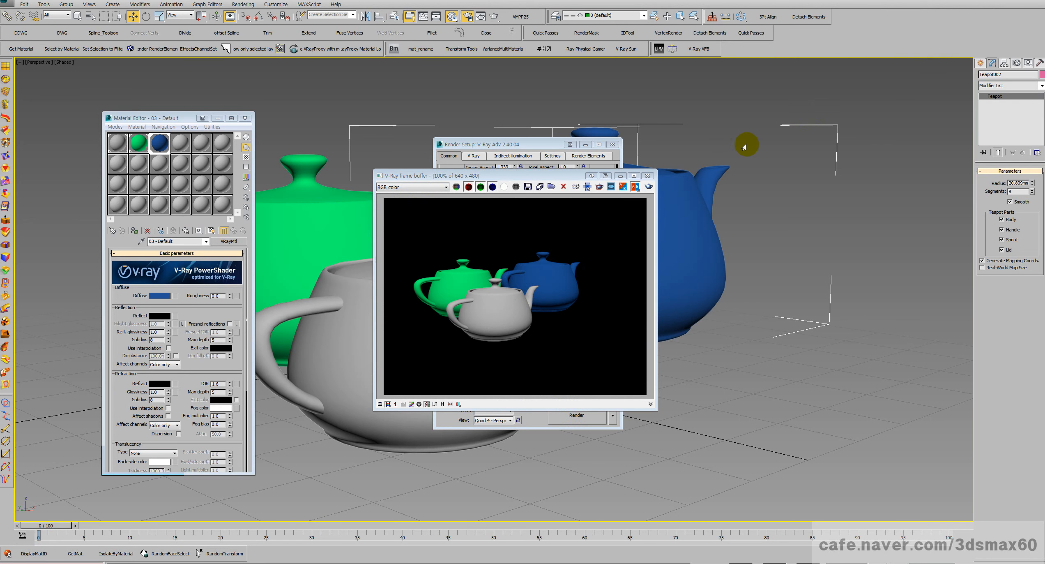
Step: Switch to File Explorer and check the saved render in the chigwa\renderoutput\test folder on drive C
key(super+e)
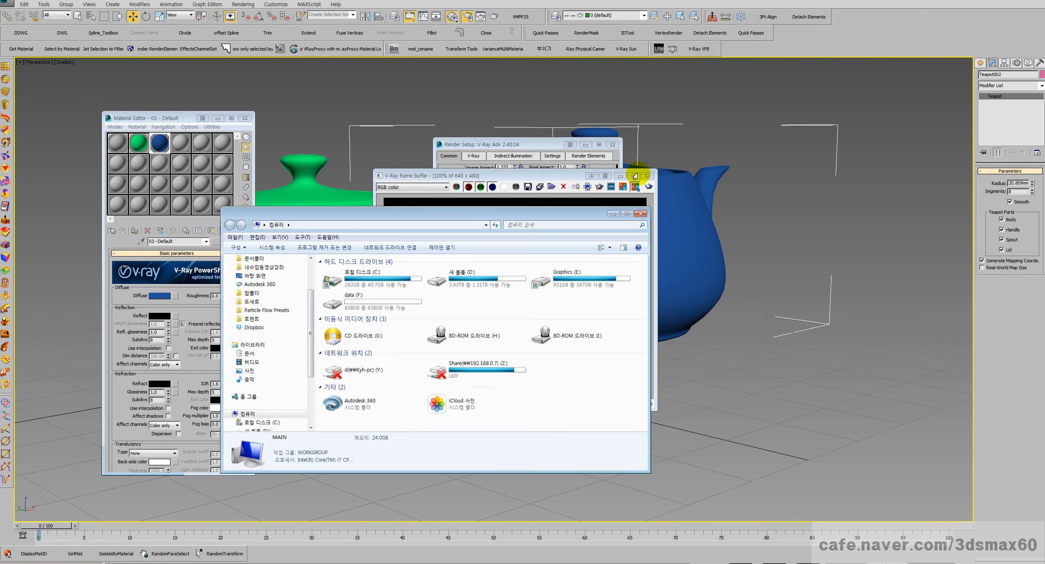
click(377, 279)
double_click(377, 279)
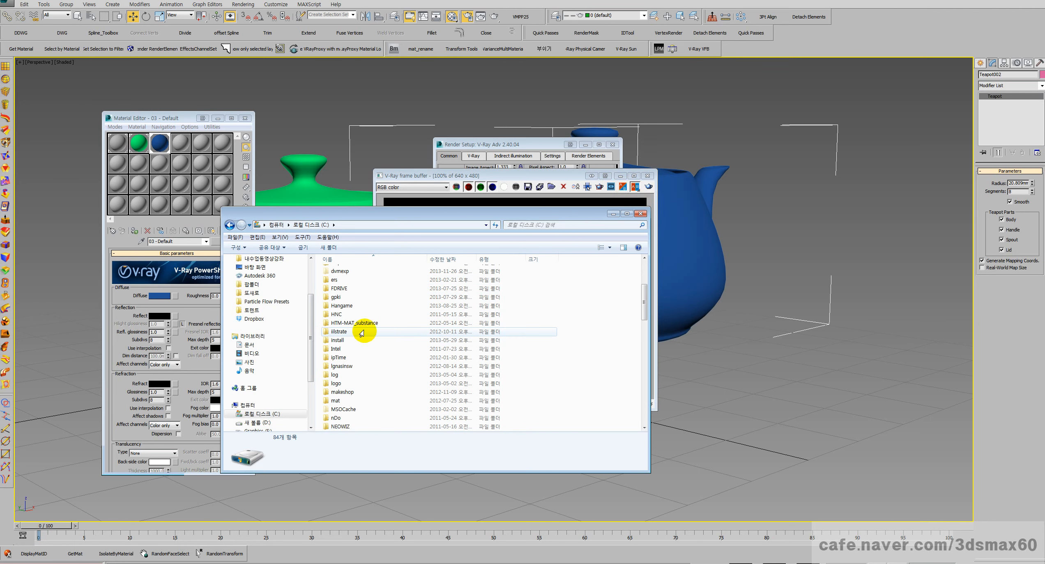
double_click(349, 306)
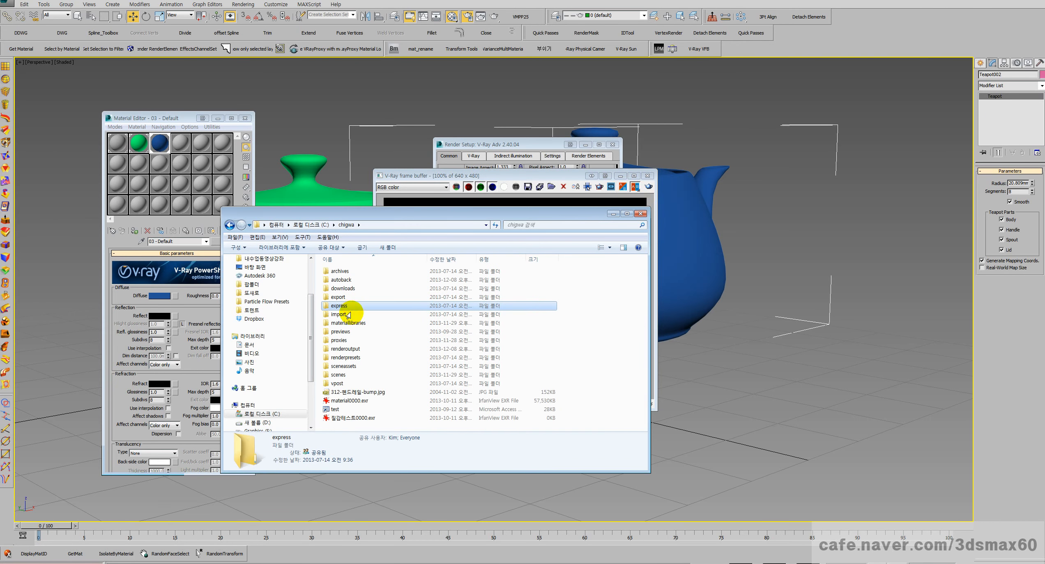
click(340, 349)
double_click(340, 349)
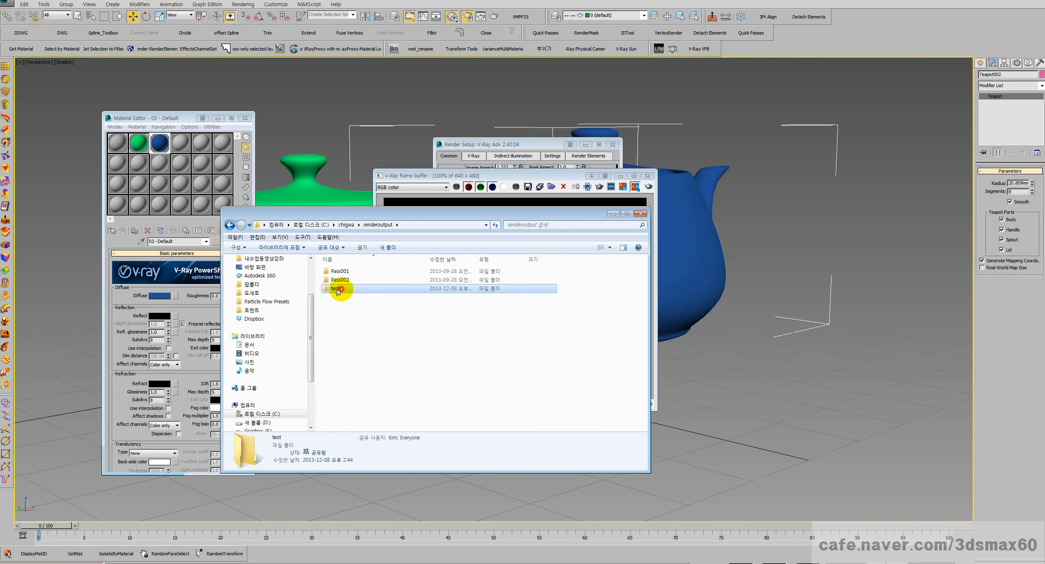
double_click(338, 285)
drag(403, 214, 269, 268)
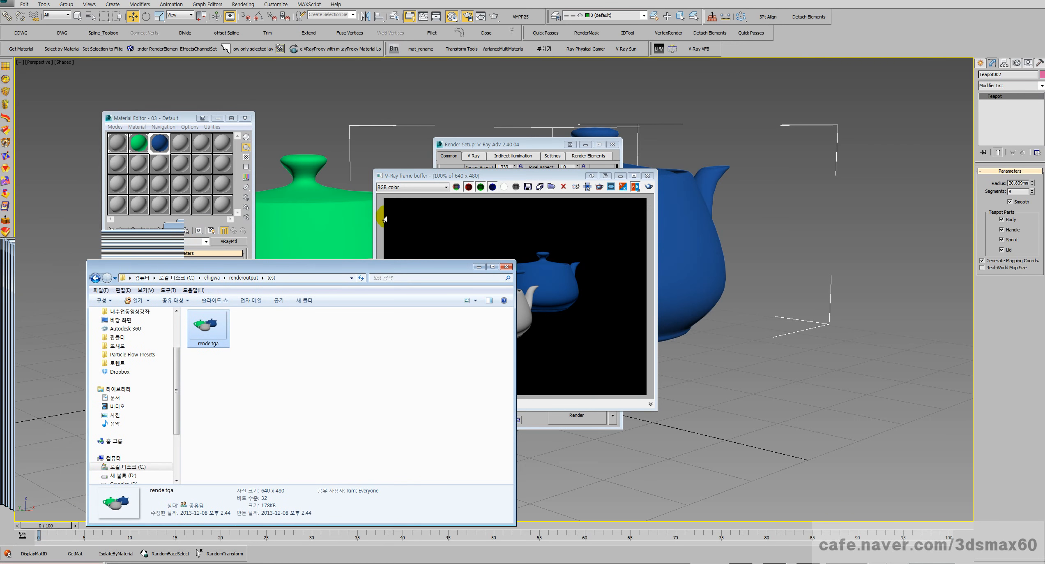
Step: Delete the MultiMatteElement from the V-Ray render elements and add a new MultiMatteElement
click(522, 145)
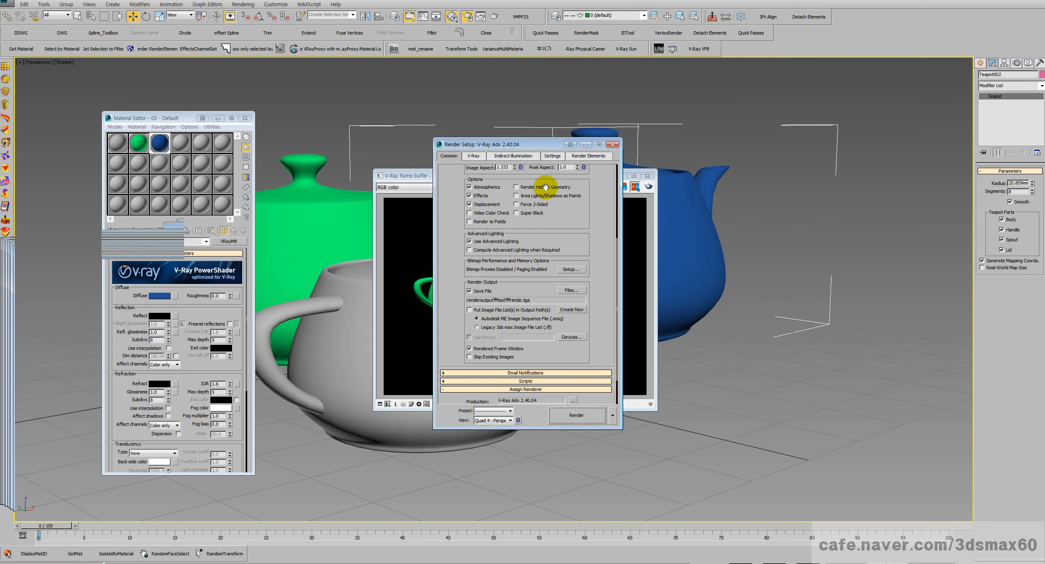
click(579, 156)
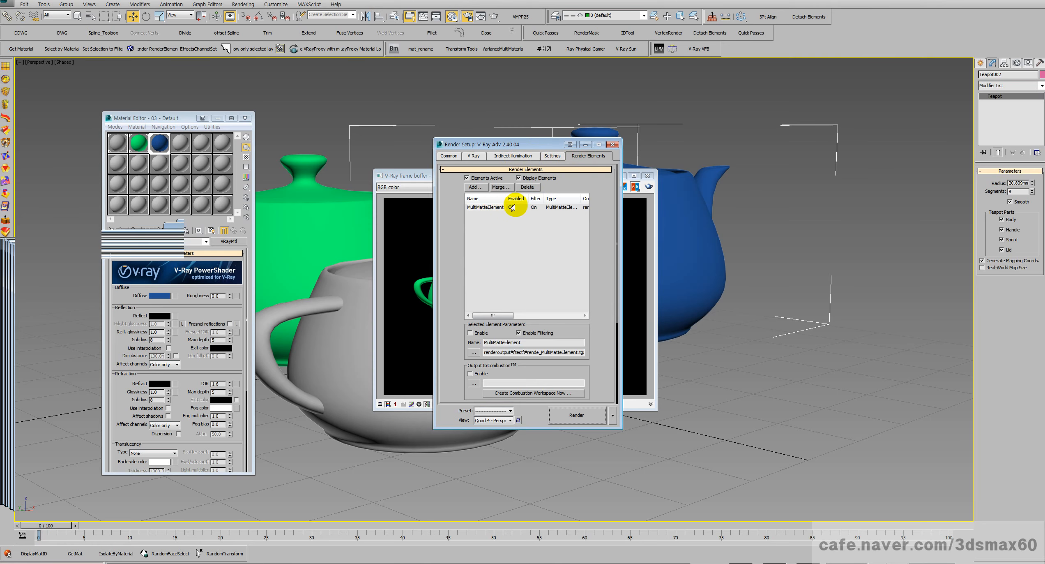
click(526, 187)
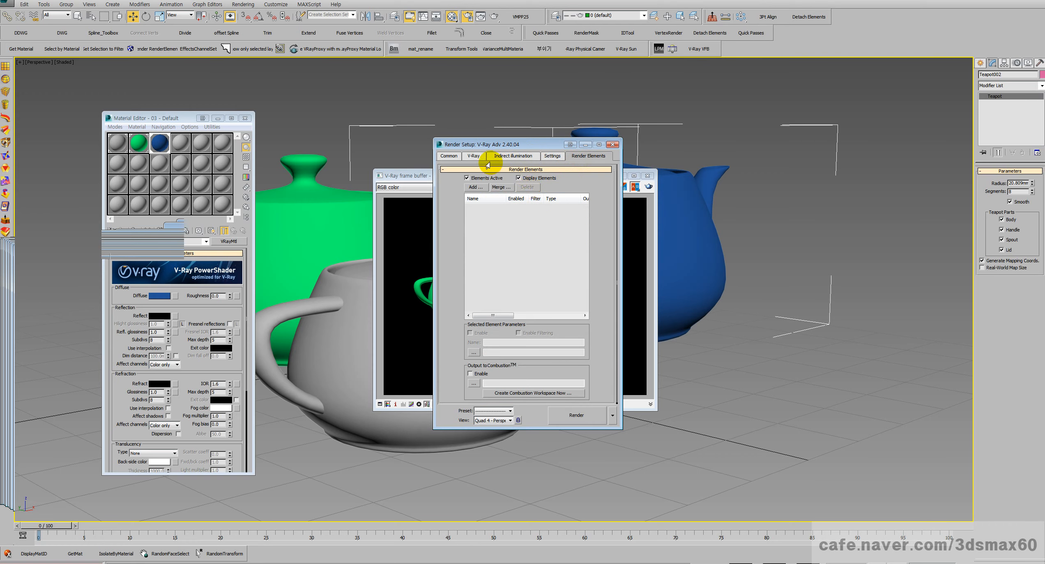
click(449, 156)
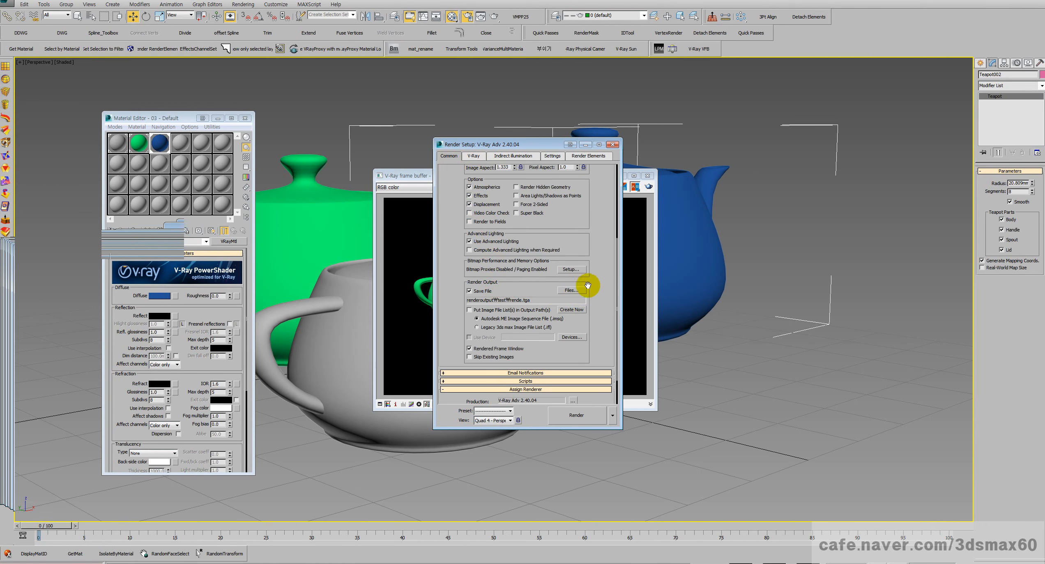
click(579, 156)
click(475, 187)
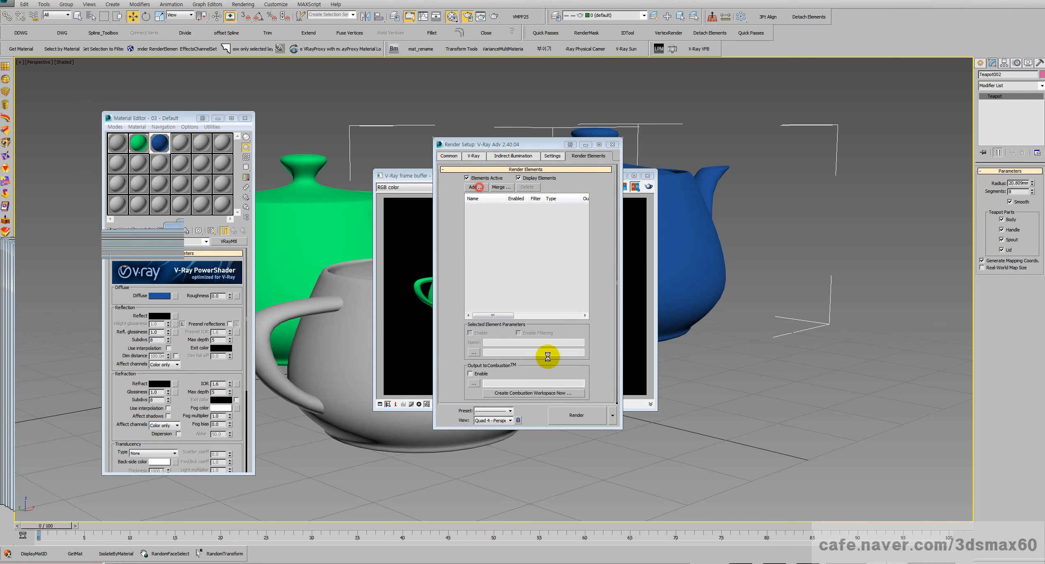
double_click(481, 230)
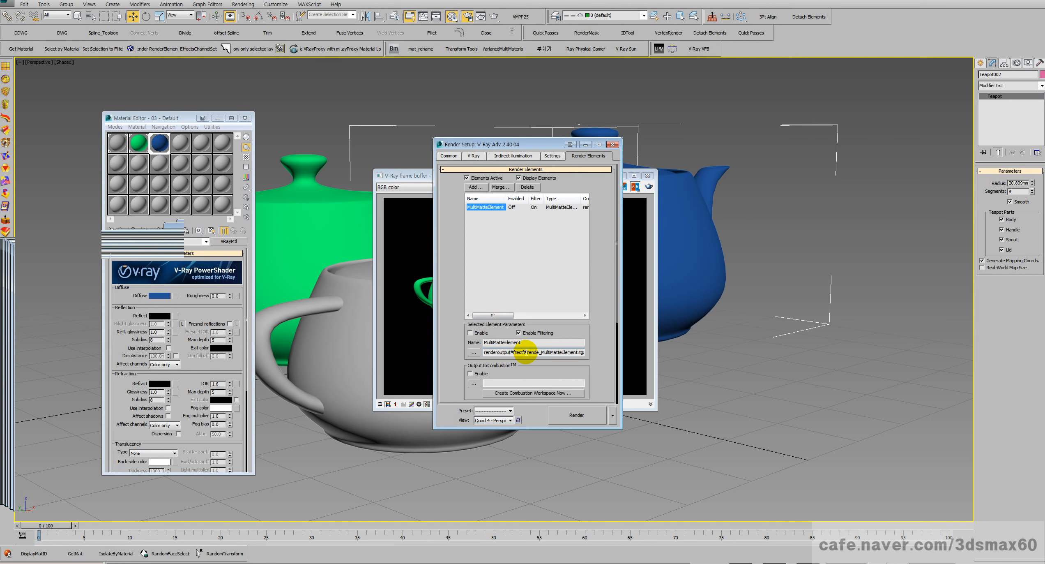
Step: Review the new MultiMatteElement's output path and render the perspective view again
drag(531, 352, 597, 306)
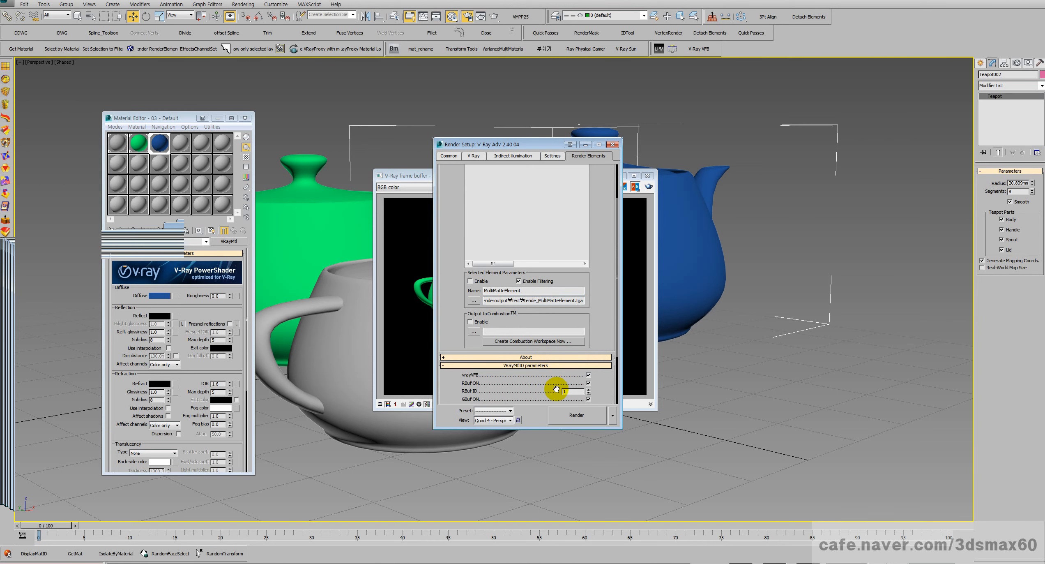
click(566, 414)
click(503, 299)
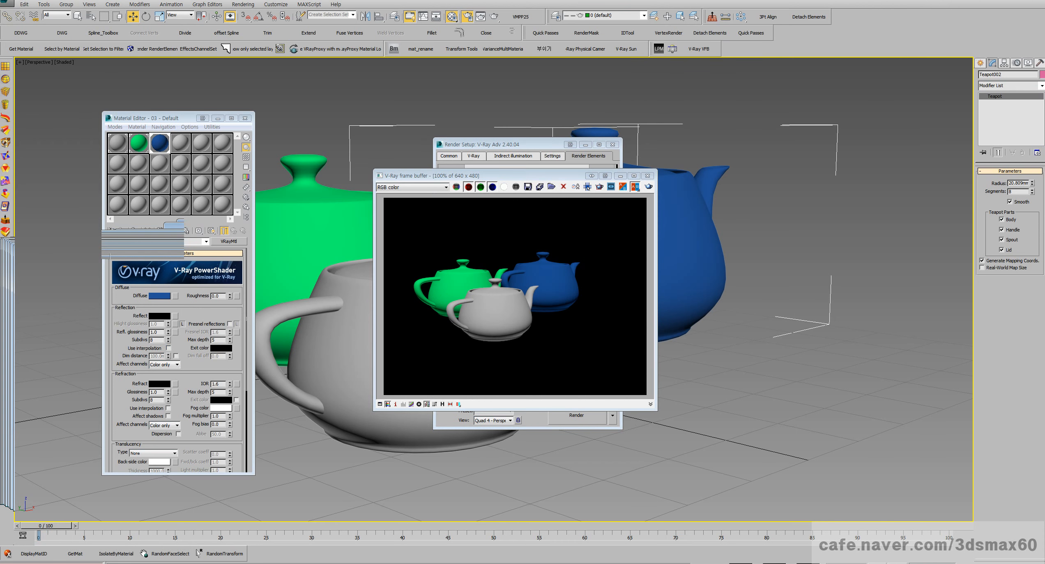
Step: Switch to File Explorer and look for the saved MultiMatteElement image in the test, Pass002 and Pass001 folders
key(alt+Tab)
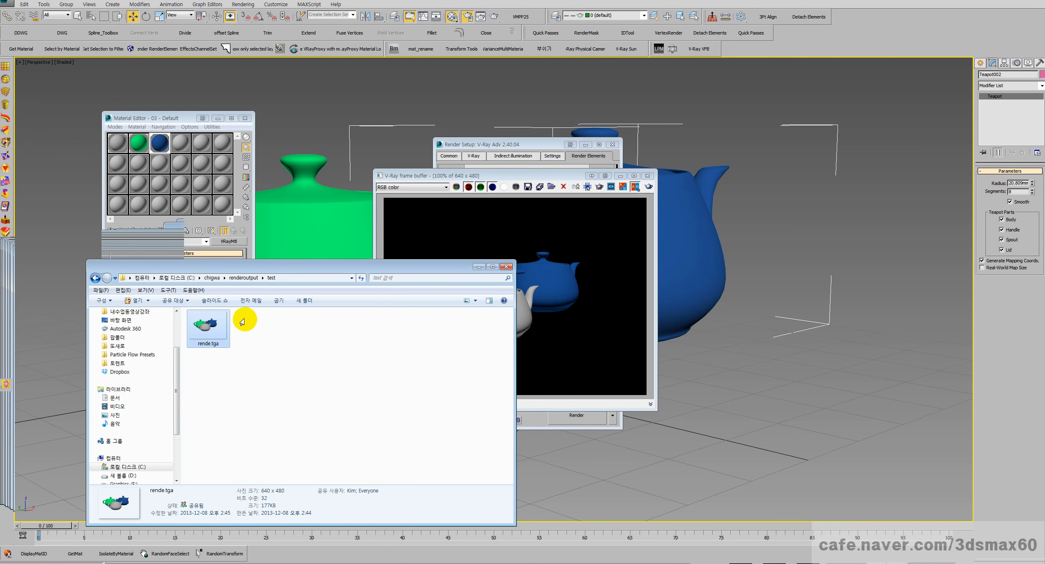
click(243, 277)
click(210, 333)
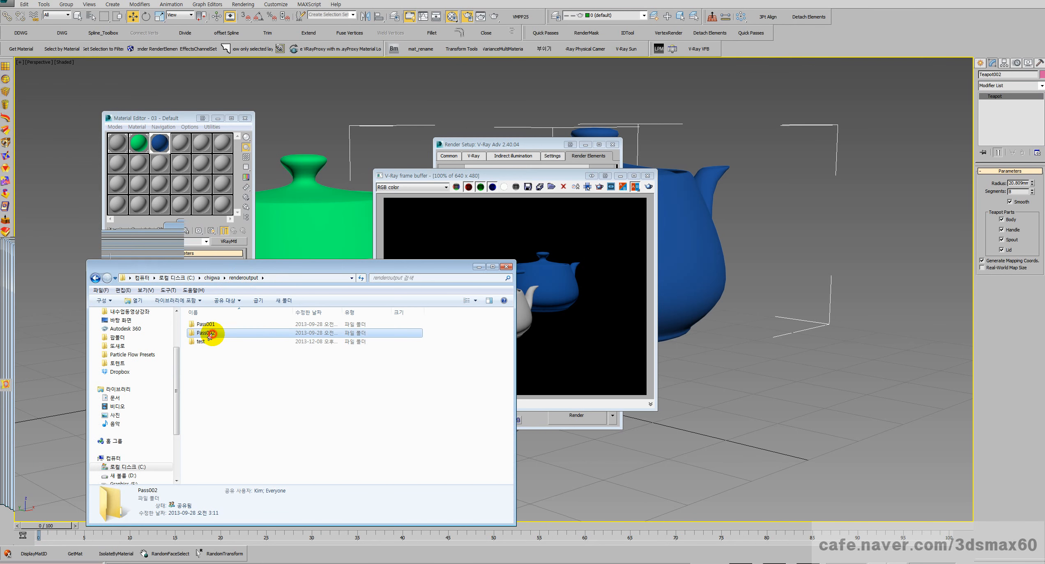
double_click(209, 333)
click(96, 278)
click(207, 324)
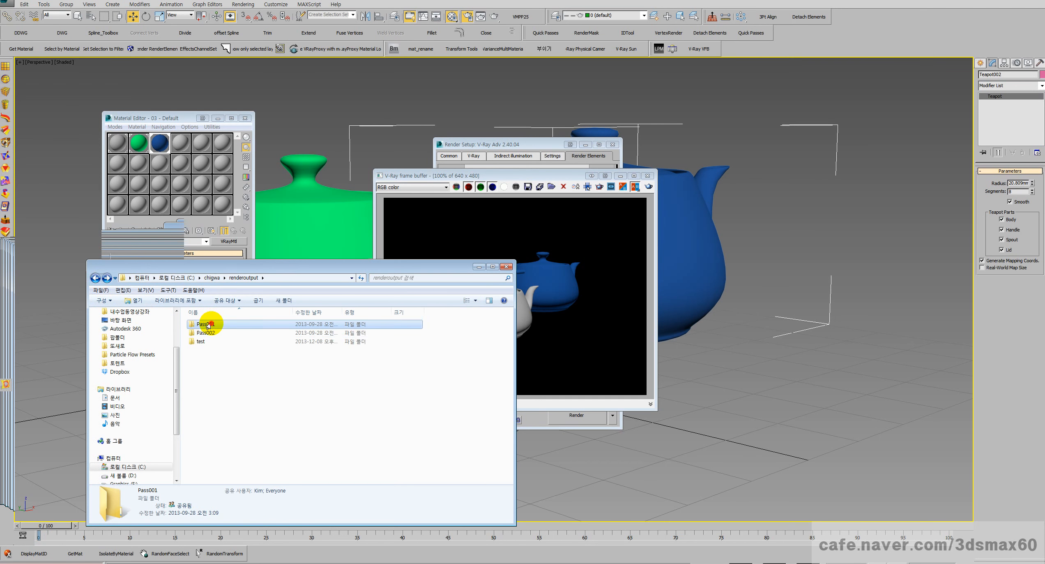
double_click(207, 324)
click(95, 278)
click(193, 341)
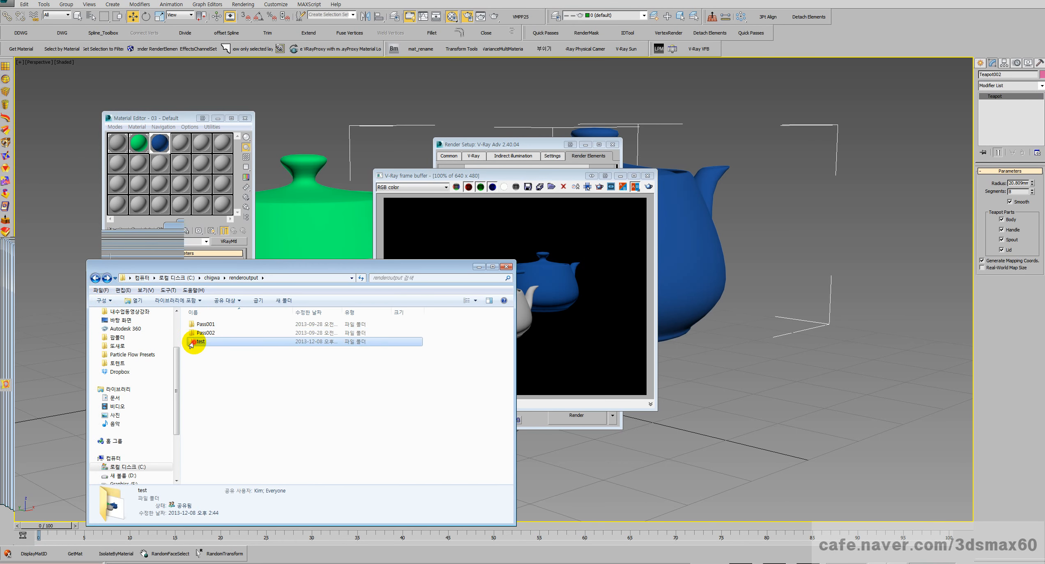
double_click(193, 341)
drag(285, 270, 0, 252)
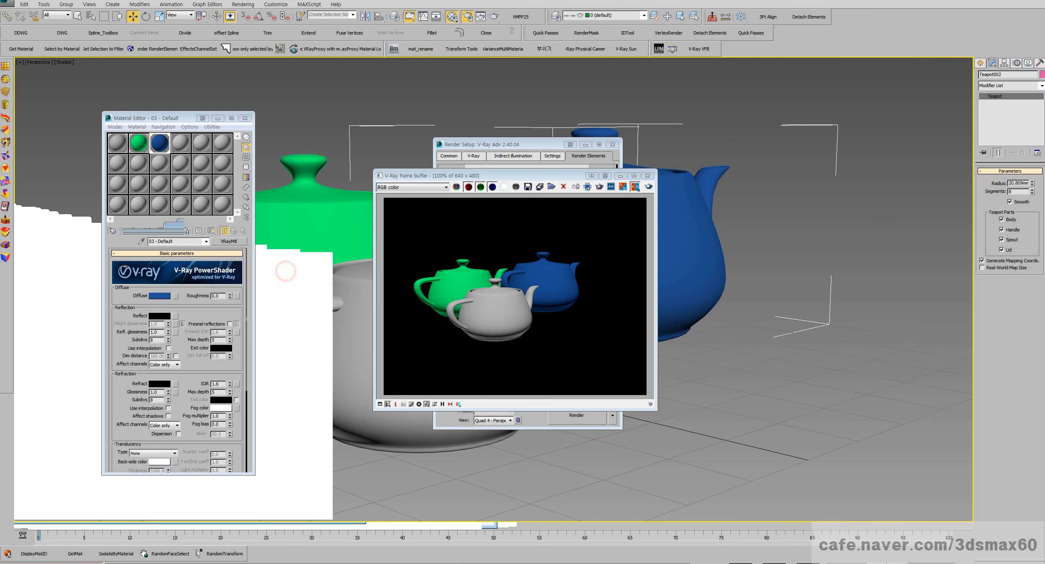
Step: Return to the render setup and enable the MultiMatteElement in its selected element parameters
click(546, 144)
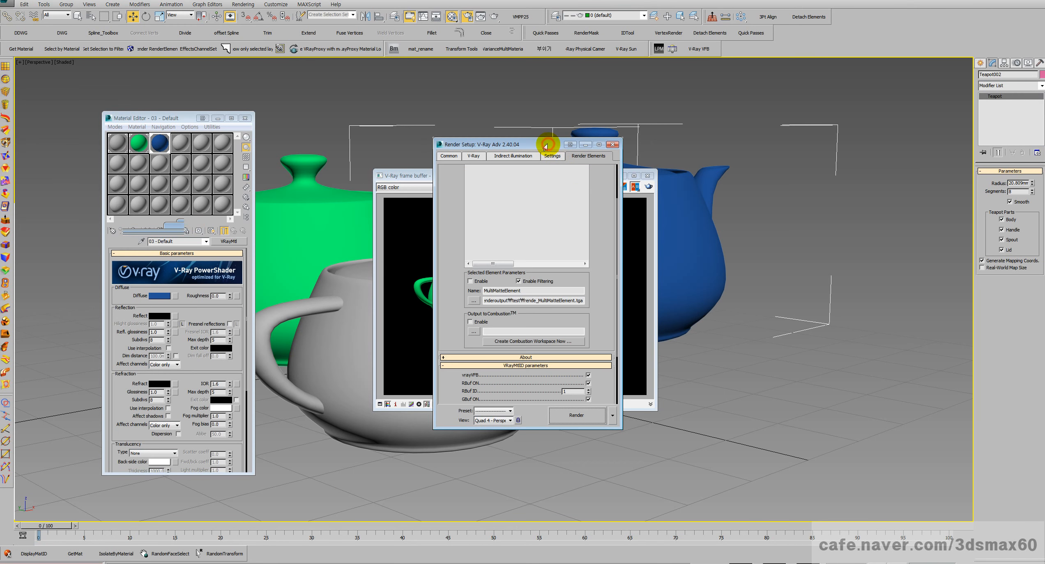
click(469, 282)
click(602, 324)
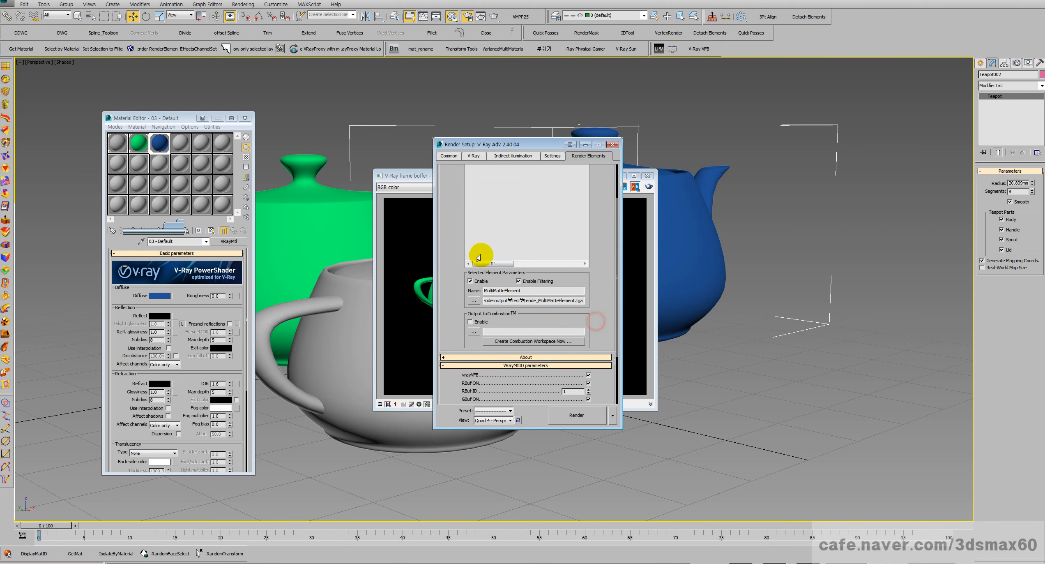
drag(443, 235, 448, 317)
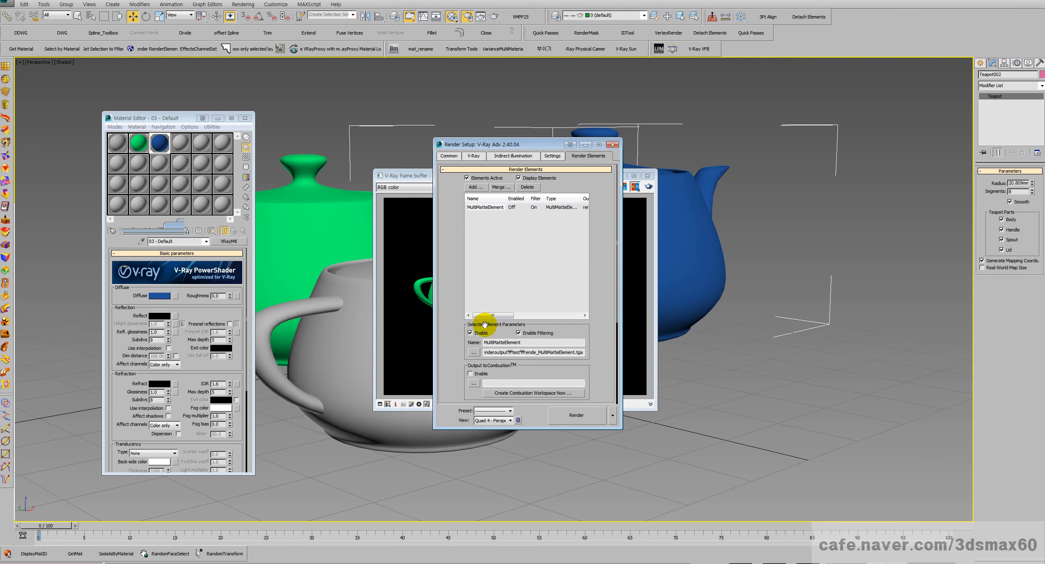
Step: View the MultiMatteElement channel in the V-Ray frame buffer and return to the RGB color channel
drag(523, 144, 266, 129)
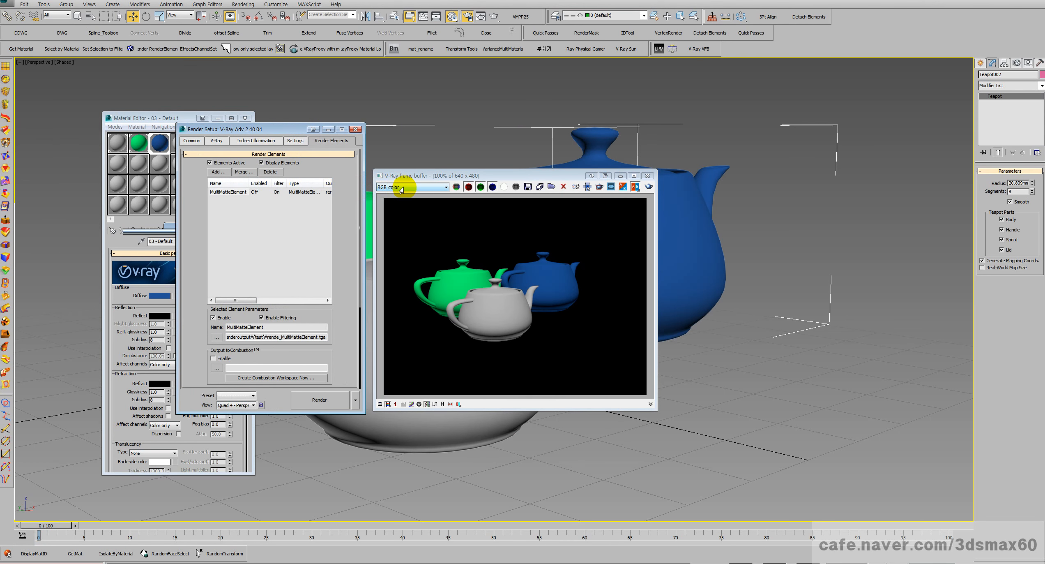
click(402, 189)
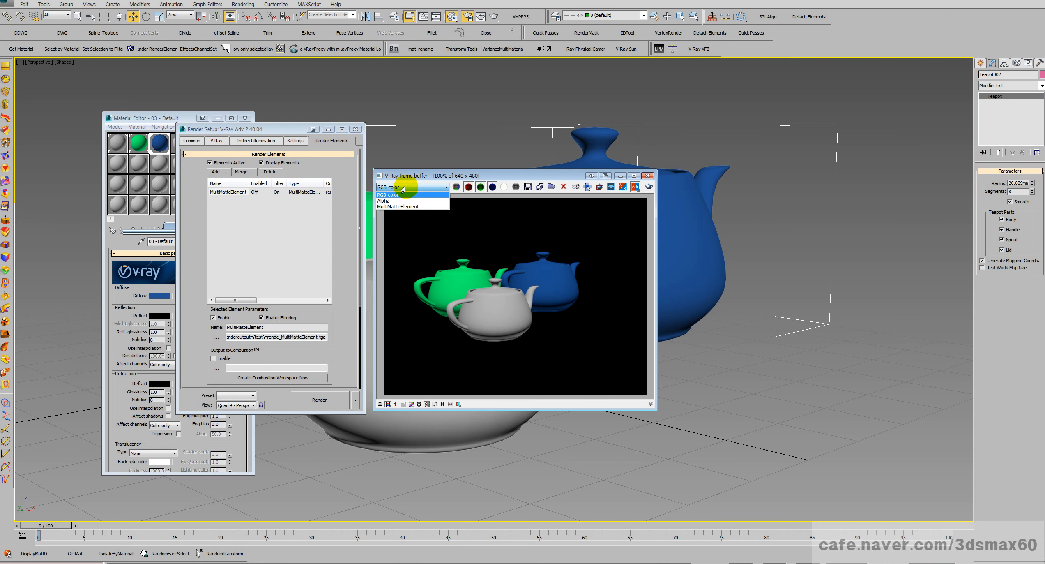
click(403, 207)
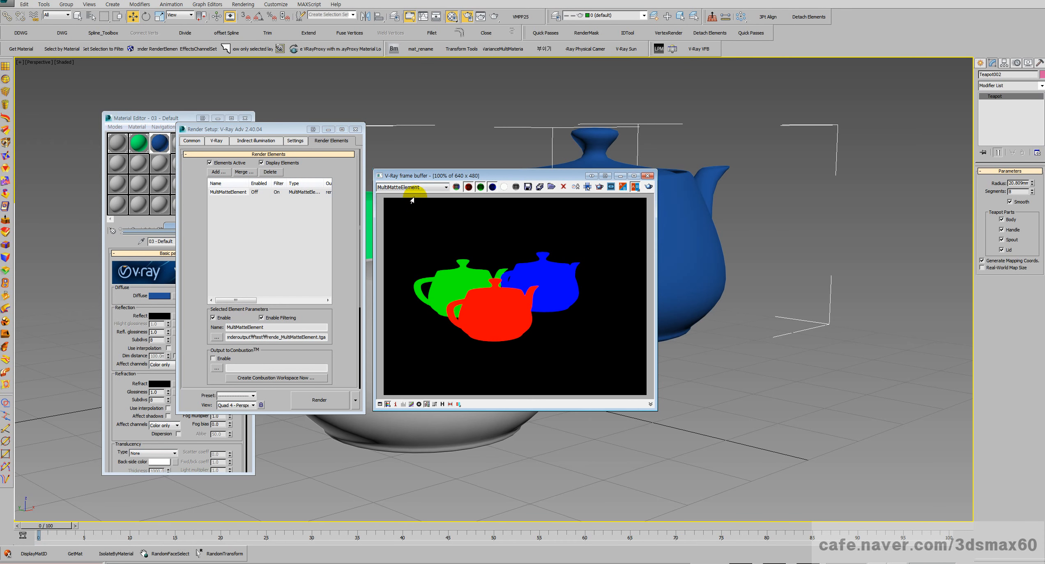
click(409, 186)
click(396, 194)
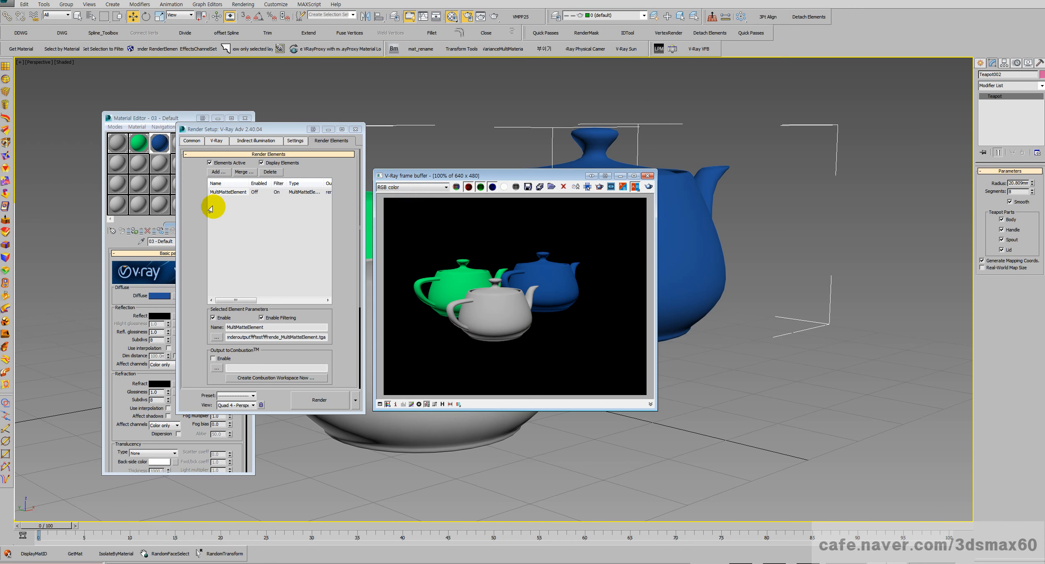
Step: Turn the MultiMatteElement off and back on in its selected element parameters and review its settings
drag(200, 211, 204, 181)
click(213, 286)
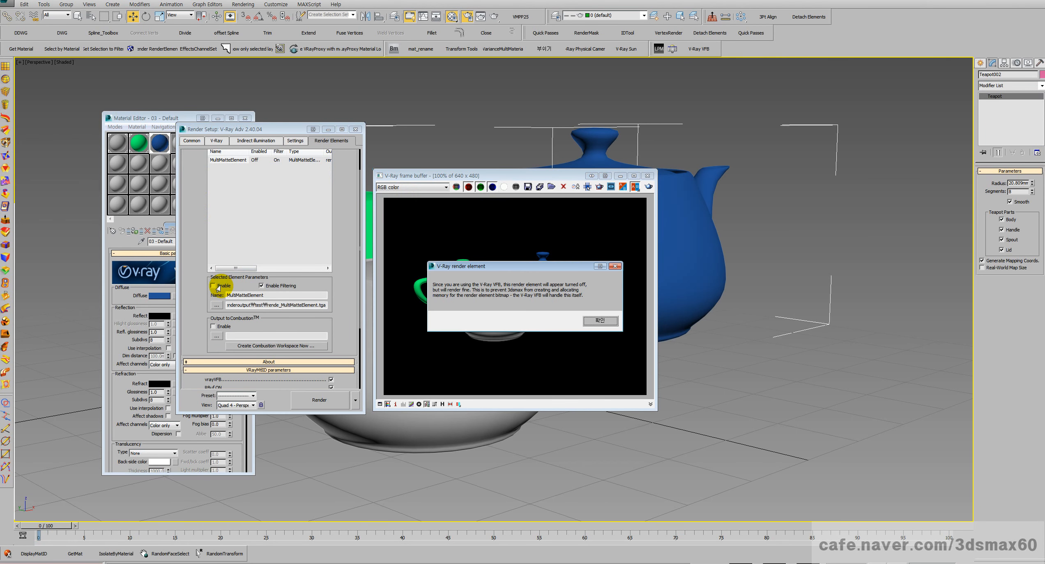
click(597, 320)
click(213, 285)
click(600, 320)
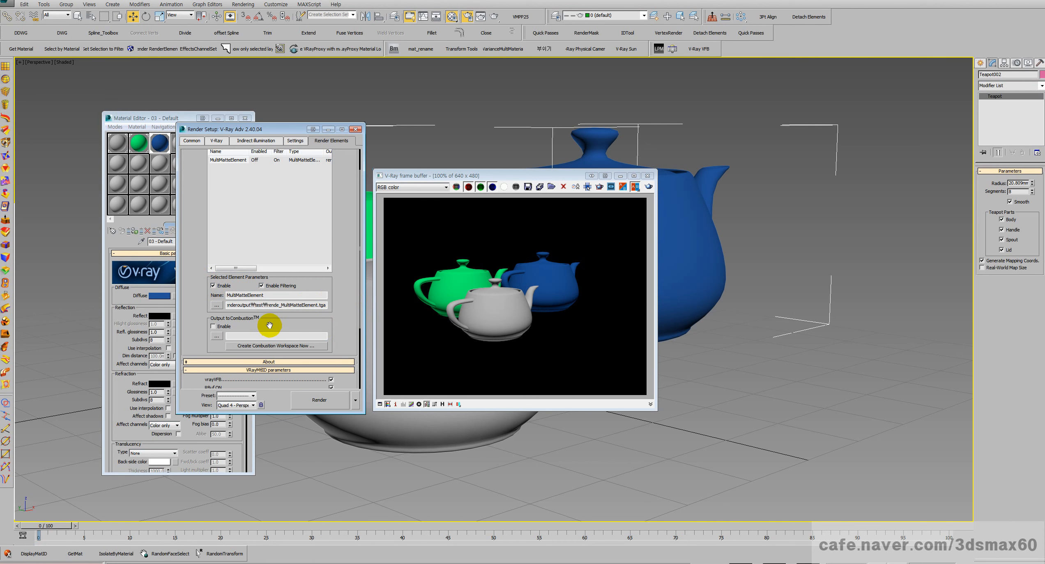
scroll(271, 320, down, 4)
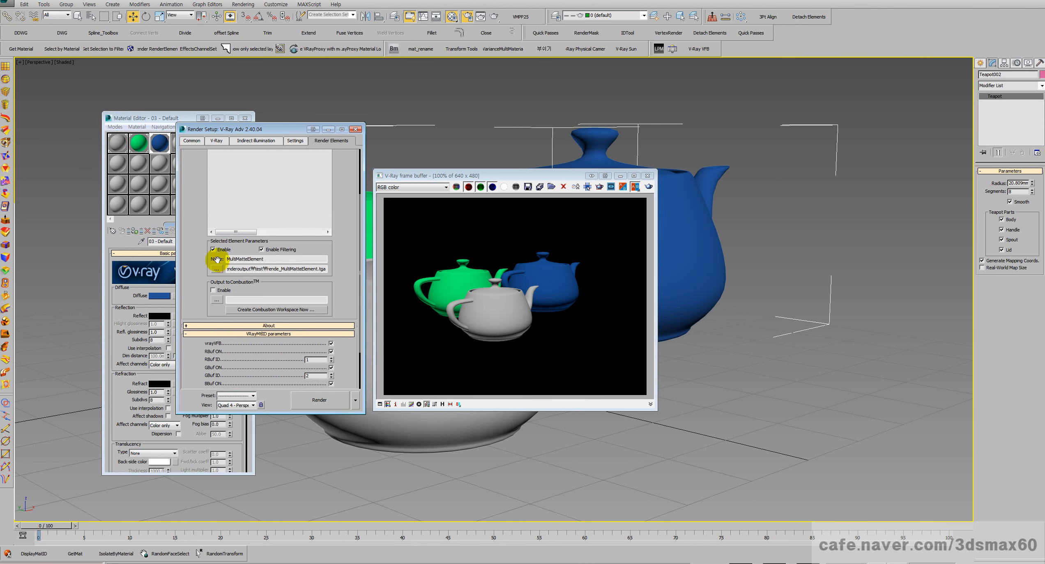
scroll(224, 263, up, 6)
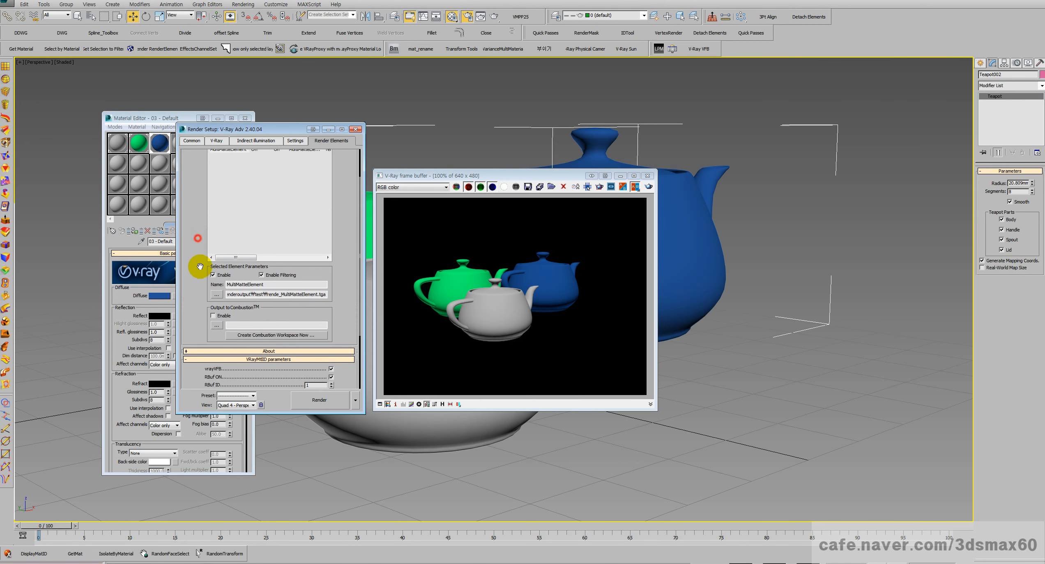
Step: Select the MultiMatteElement in the render elements list and toggle its Enable option off and on once more
click(336, 405)
click(436, 297)
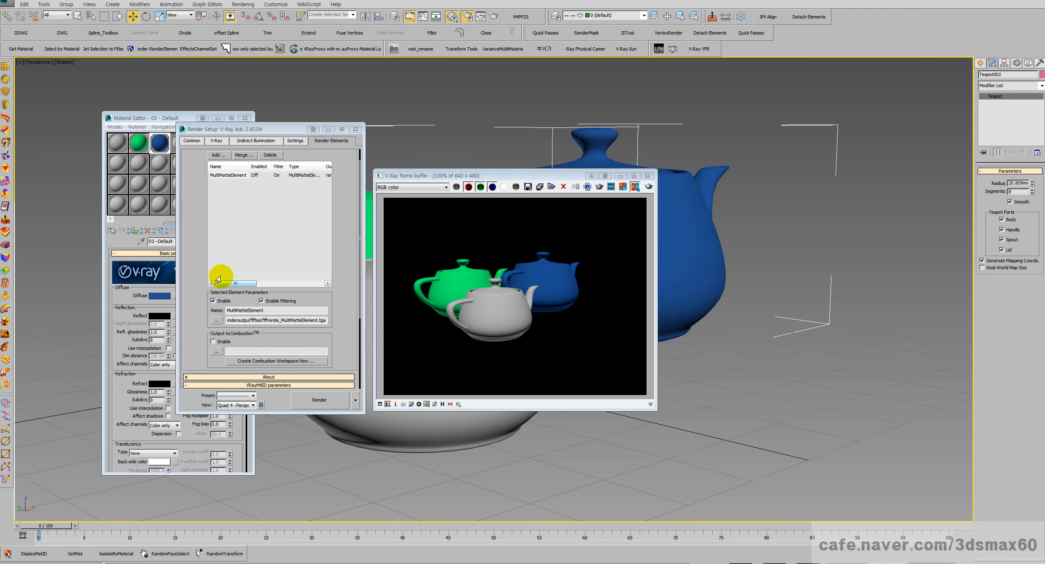
click(241, 176)
click(213, 301)
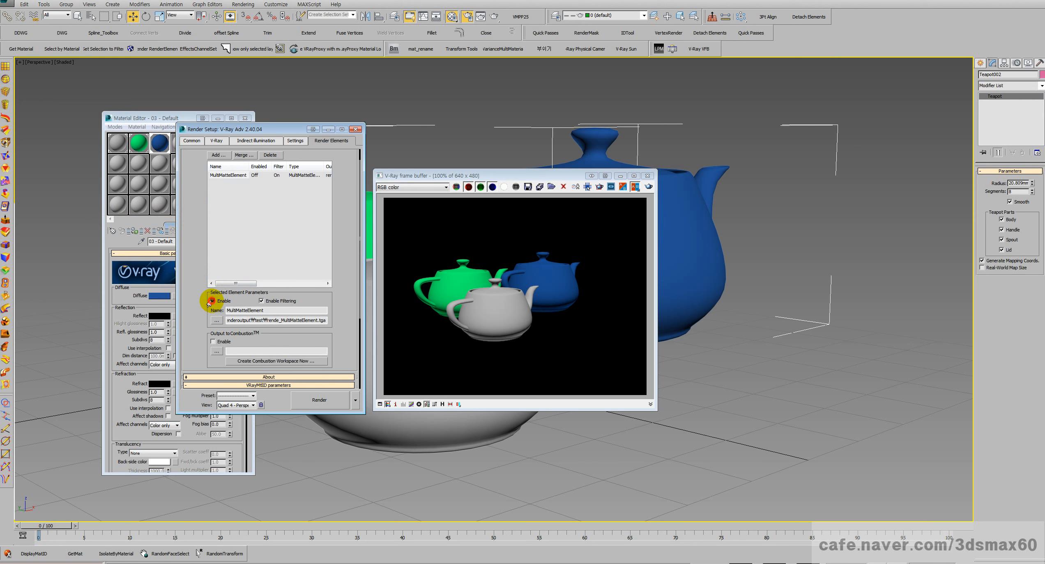
click(599, 321)
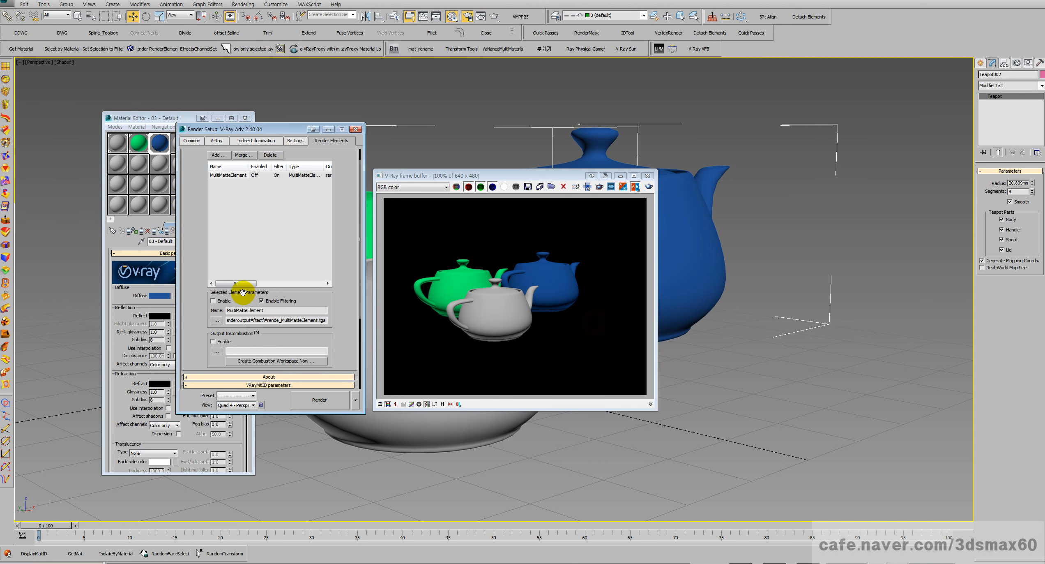
click(213, 301)
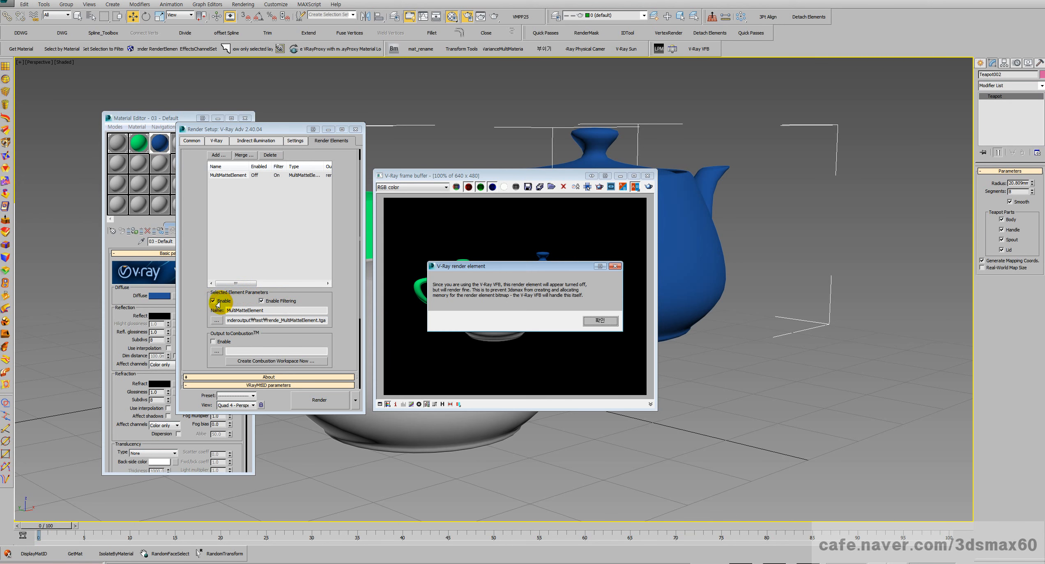
click(589, 321)
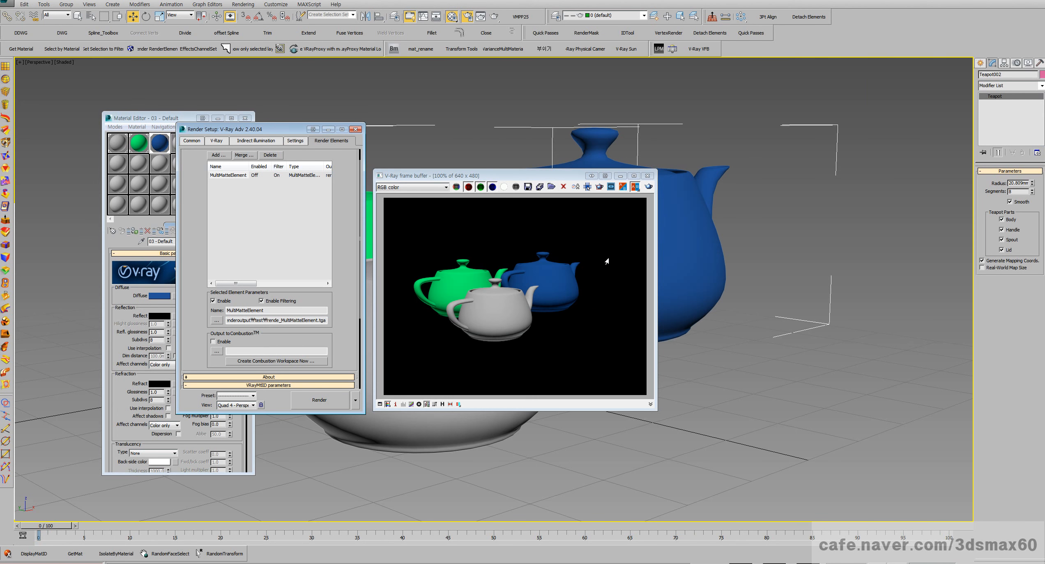
drag(355, 258, 333, 313)
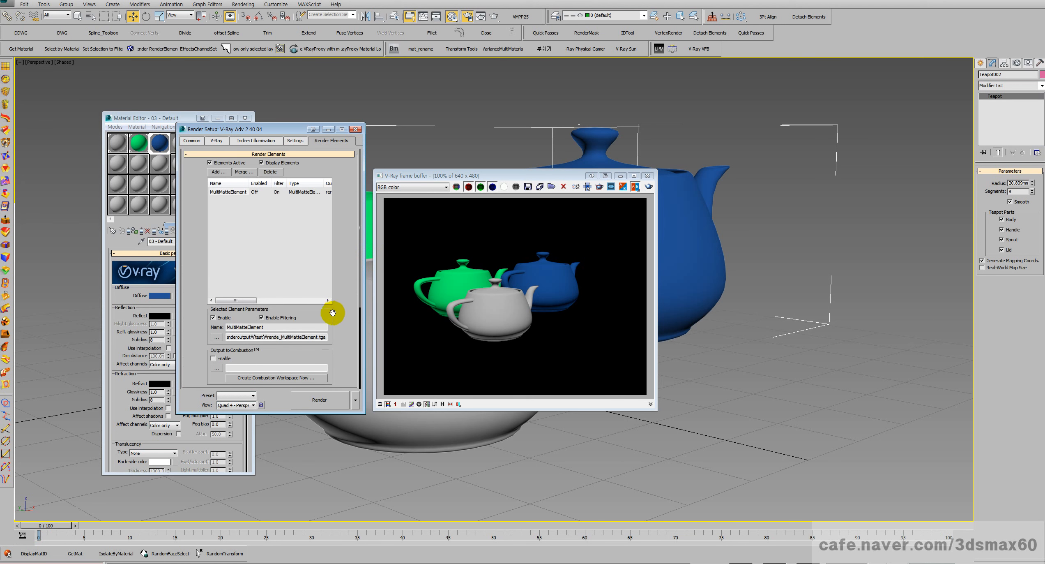
Step: Disable V-Ray's built-in frame buffer and render the perspective view, overwriting the existing rende.tga
click(648, 175)
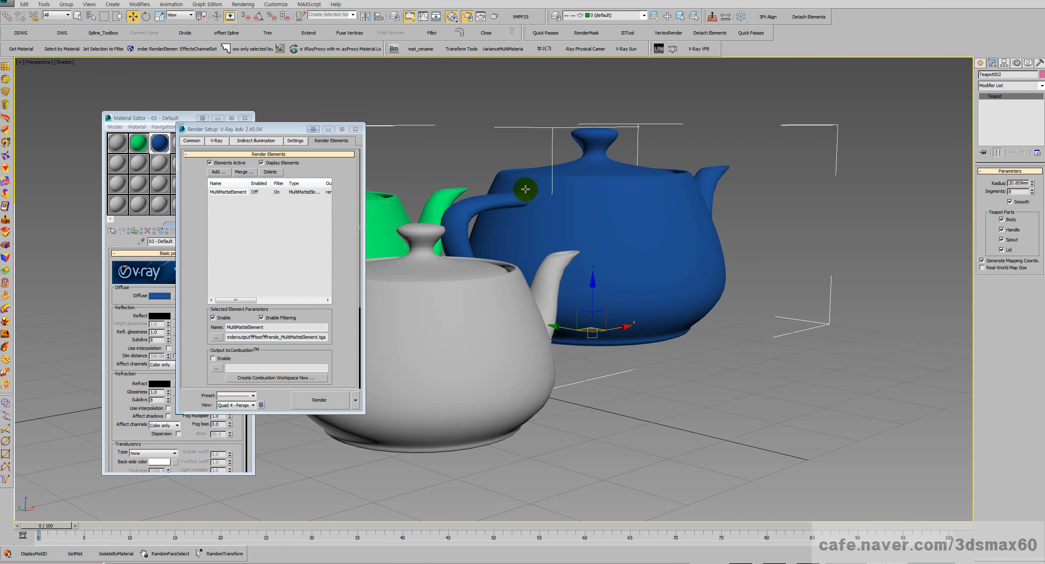
click(217, 140)
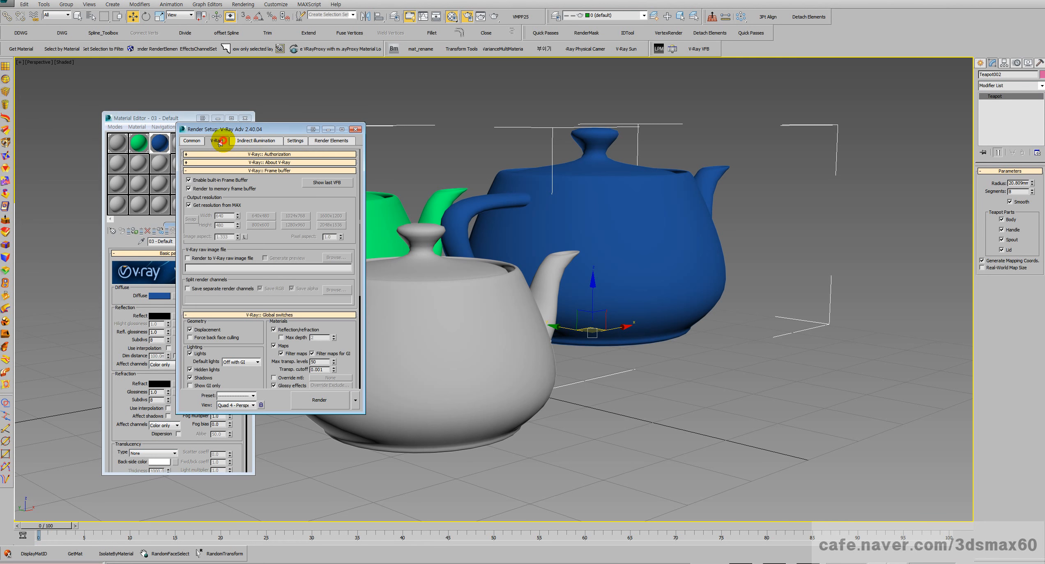
click(219, 180)
click(306, 396)
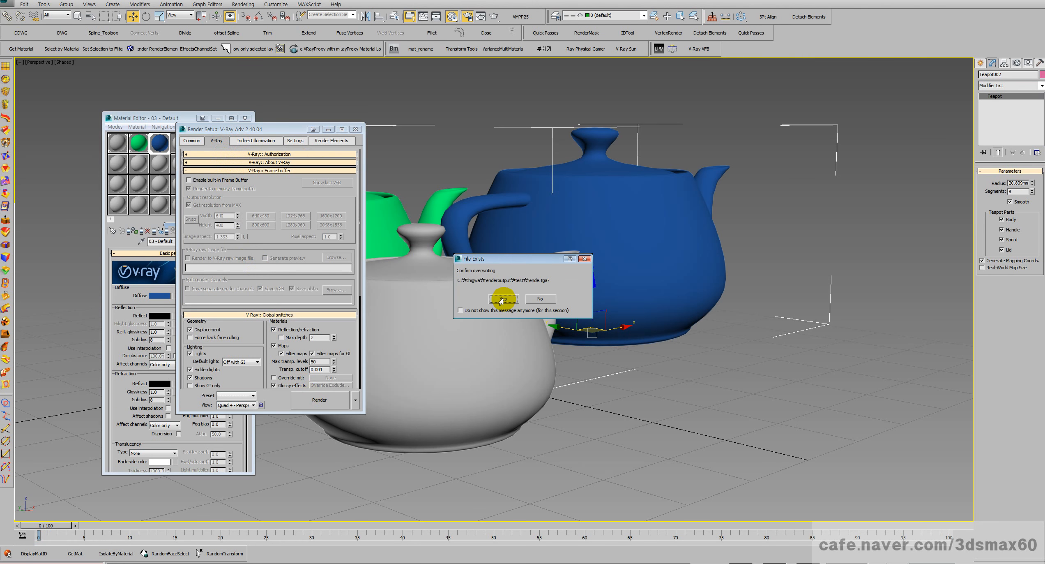
click(503, 299)
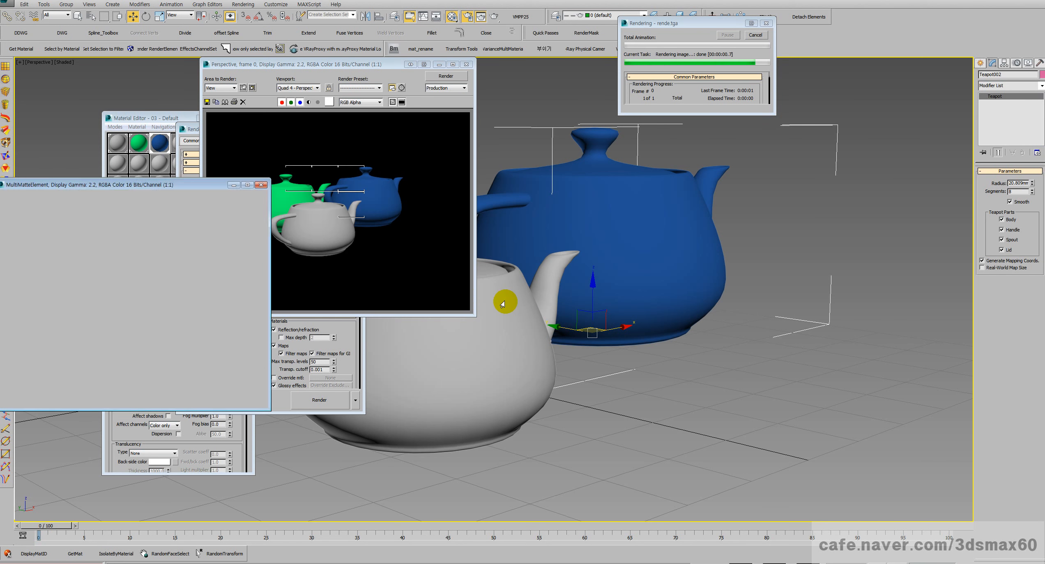
drag(140, 184, 324, 204)
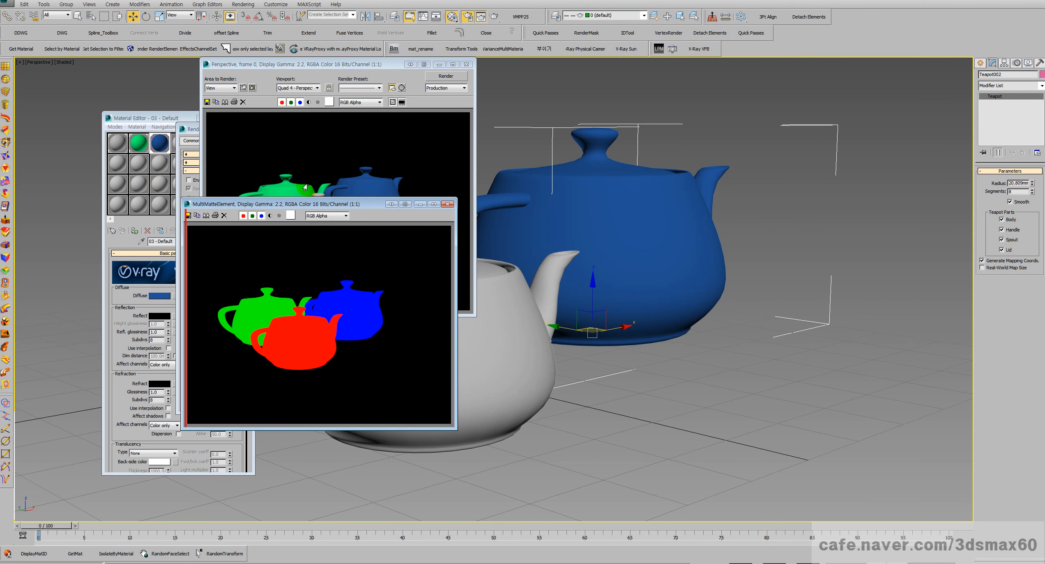
Step: Toggle V-Ray's built-in frame buffer on and off again, and return to the MultiMatteElement mask window
click(191, 129)
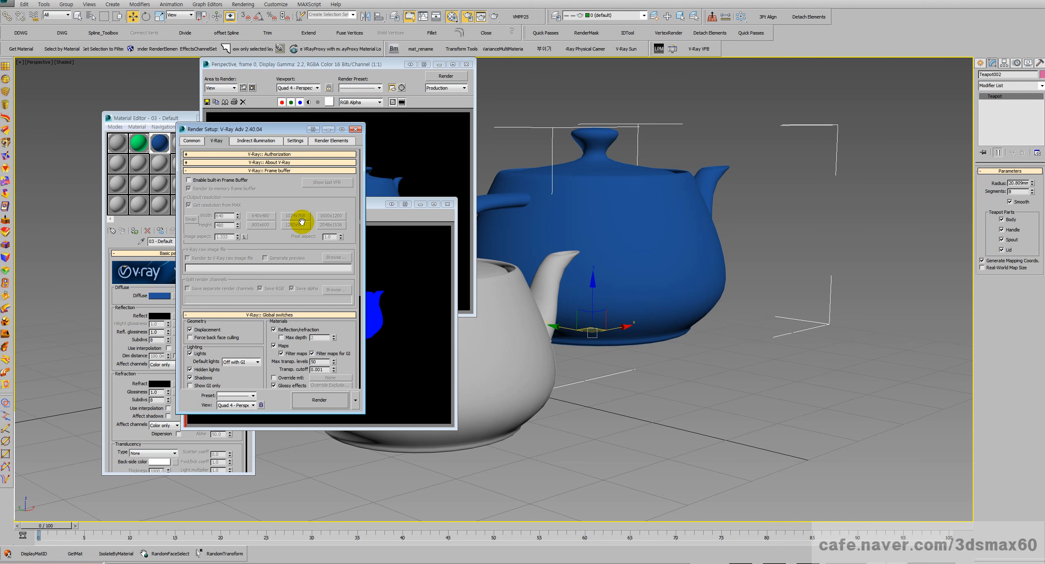
click(229, 181)
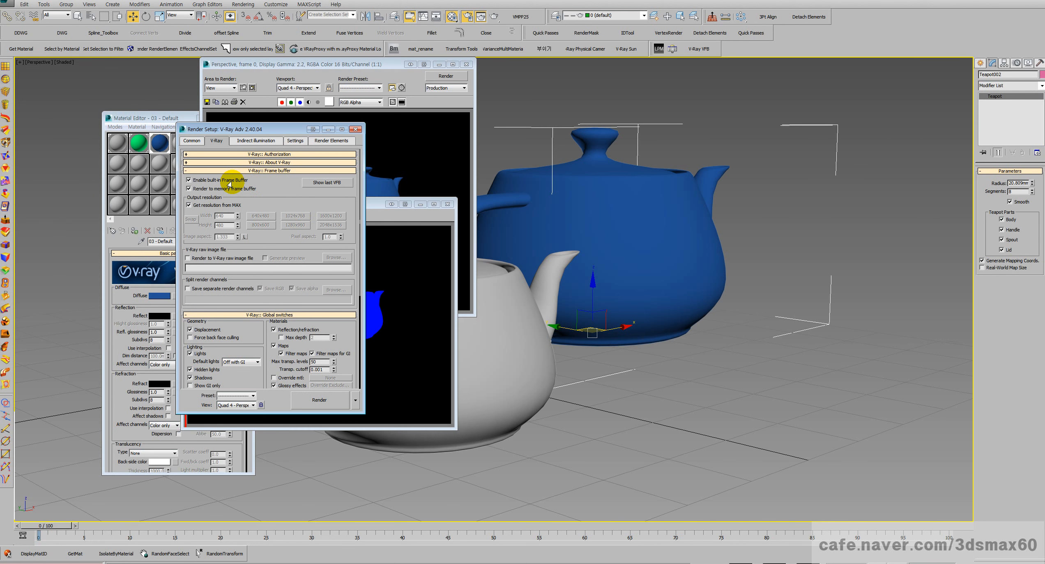
click(230, 181)
click(386, 260)
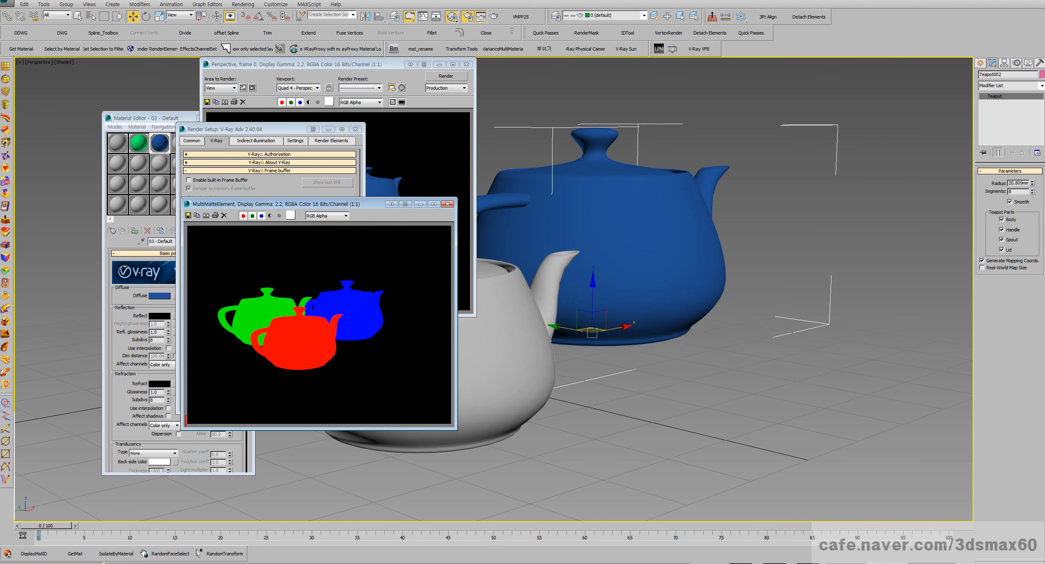
Step: Close the mask and rendered frame windows, and enable V-Ray's built-in frame buffer
drag(0, 146, 0, 211)
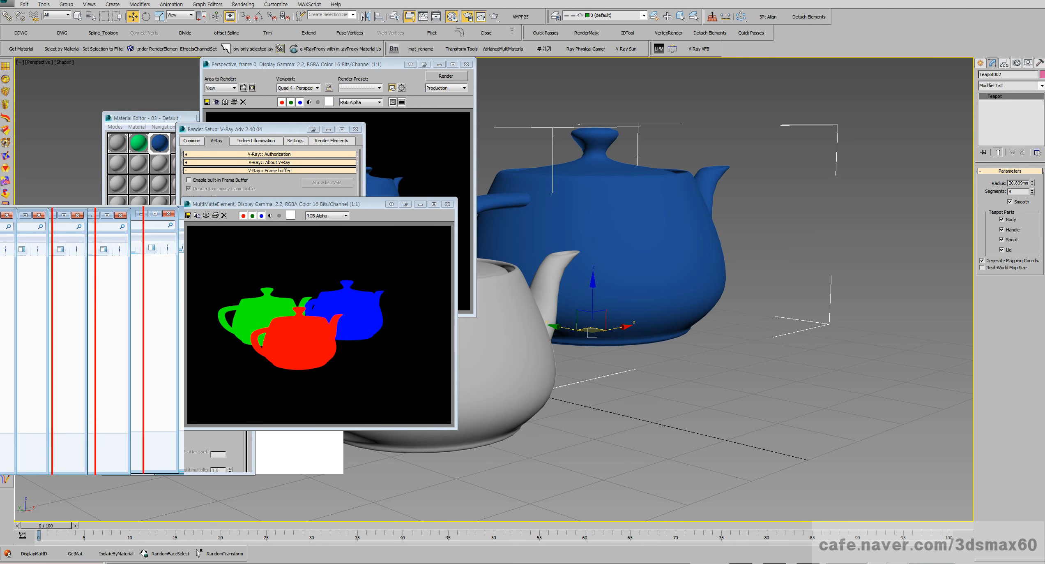
click(448, 204)
click(234, 181)
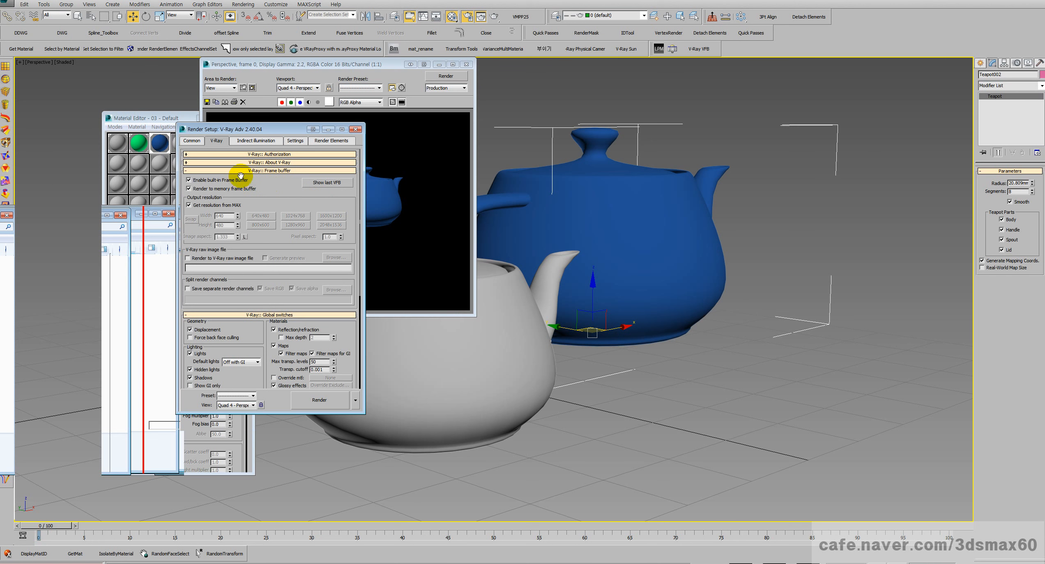
click(465, 65)
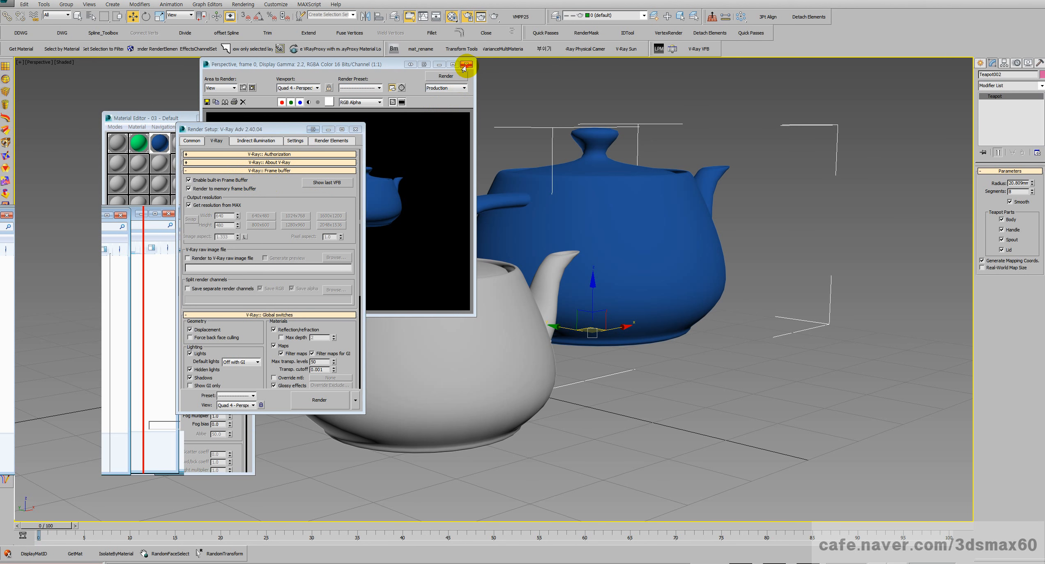
Step: Enable rendering to a V-Ray raw image file, browse for its output file and cancel the save dialog
click(242, 141)
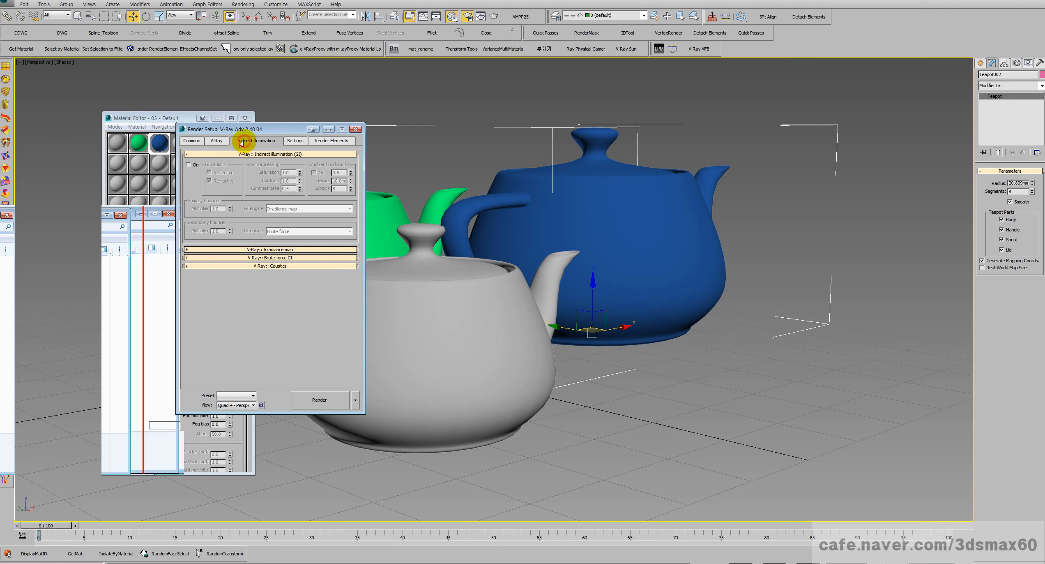
click(216, 140)
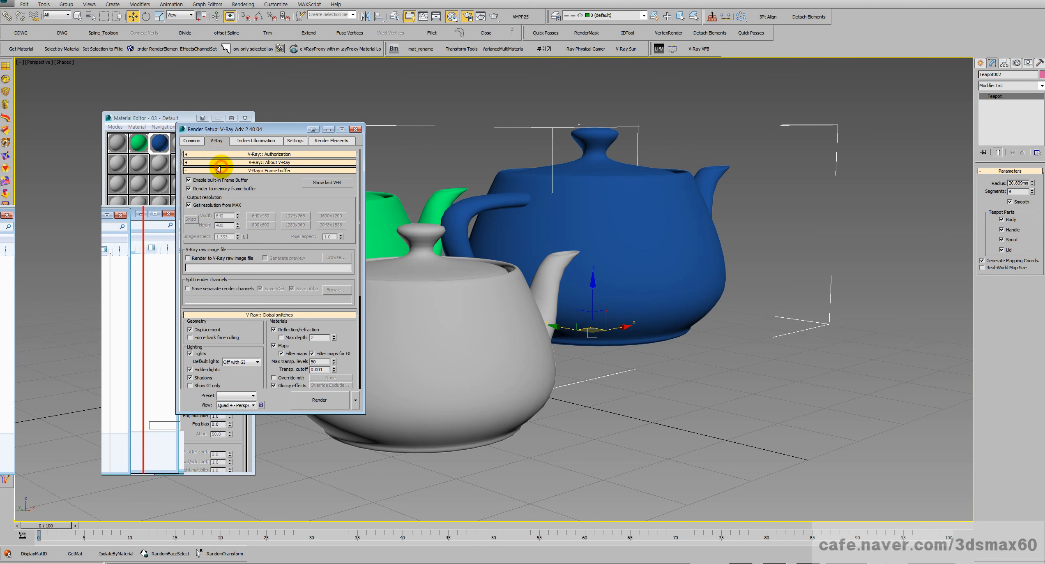
click(206, 258)
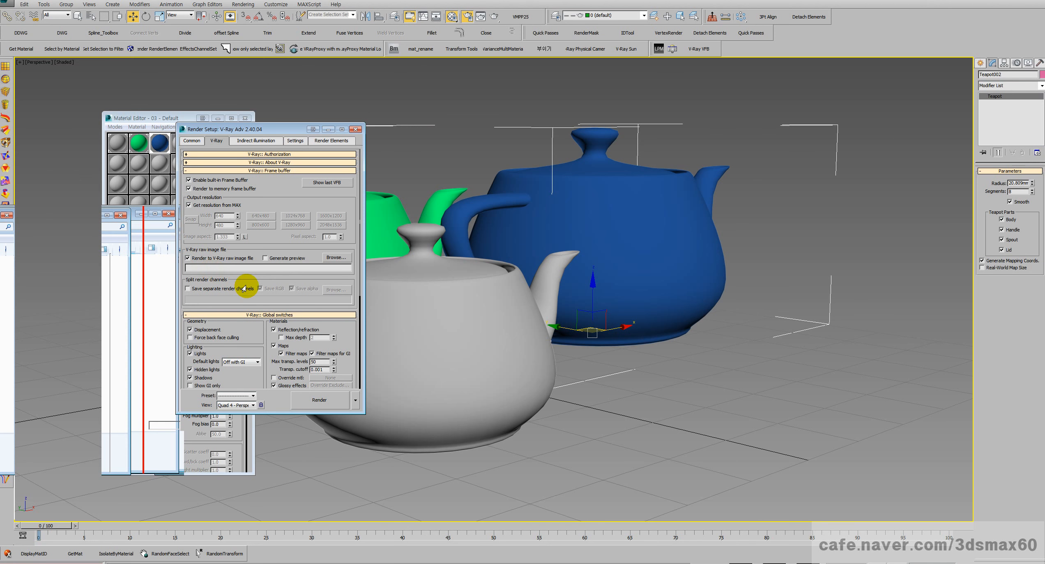
click(336, 258)
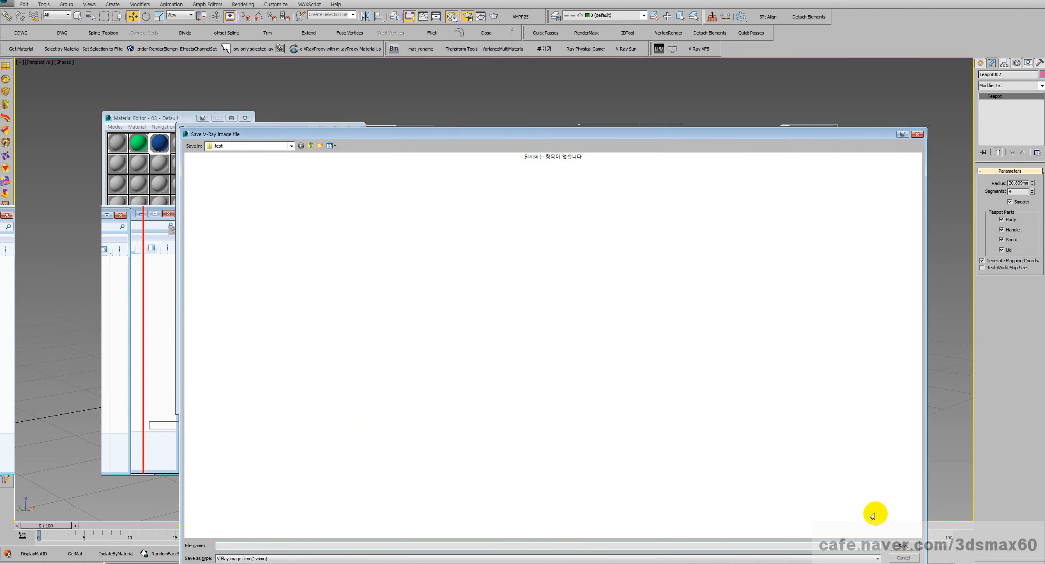
click(900, 558)
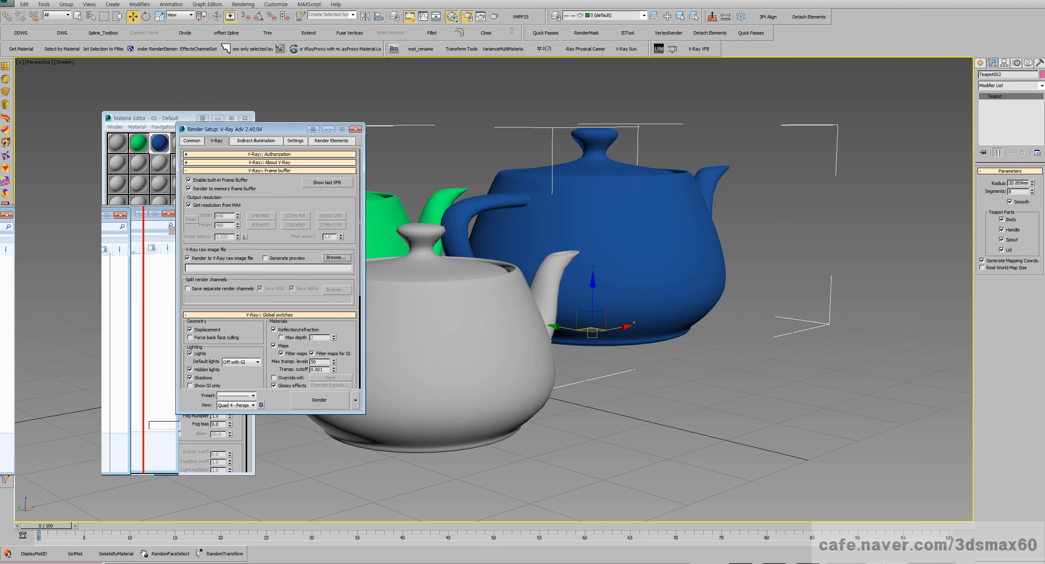
Step: Disable V-Ray's built-in frame buffer and check the render output file in the common render settings
click(234, 181)
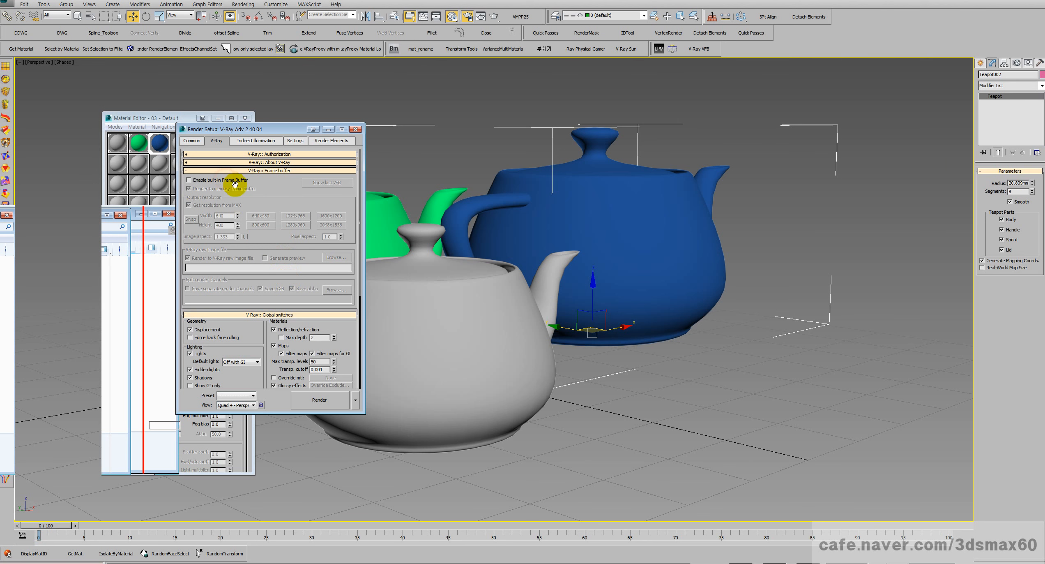
click(192, 140)
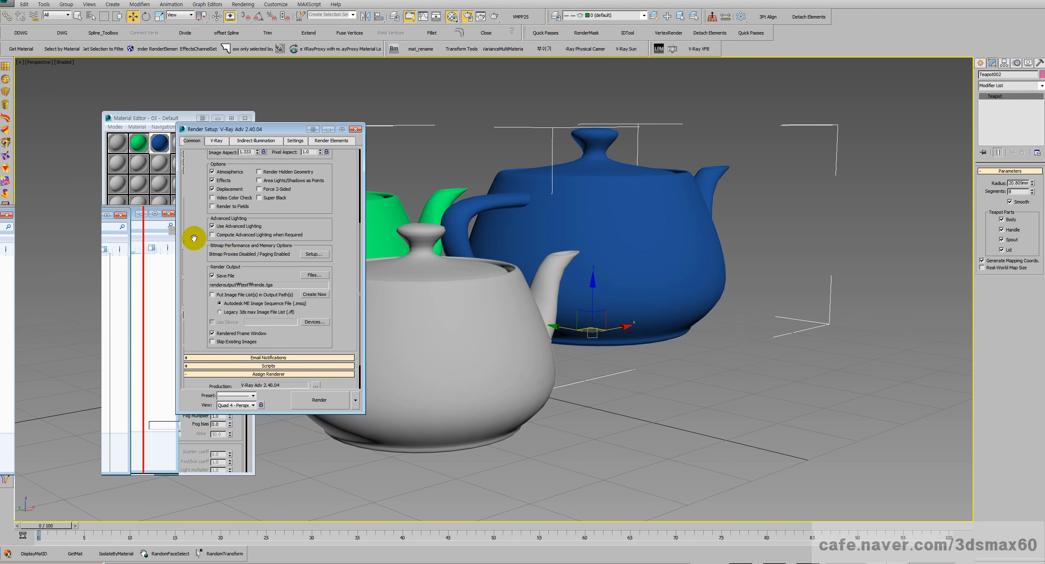
Step: Switch to File Explorer and inspect rende_MultiMatteElement.tga and rende.tga in the test folder
drag(0, 166, 495, 190)
click(374, 259)
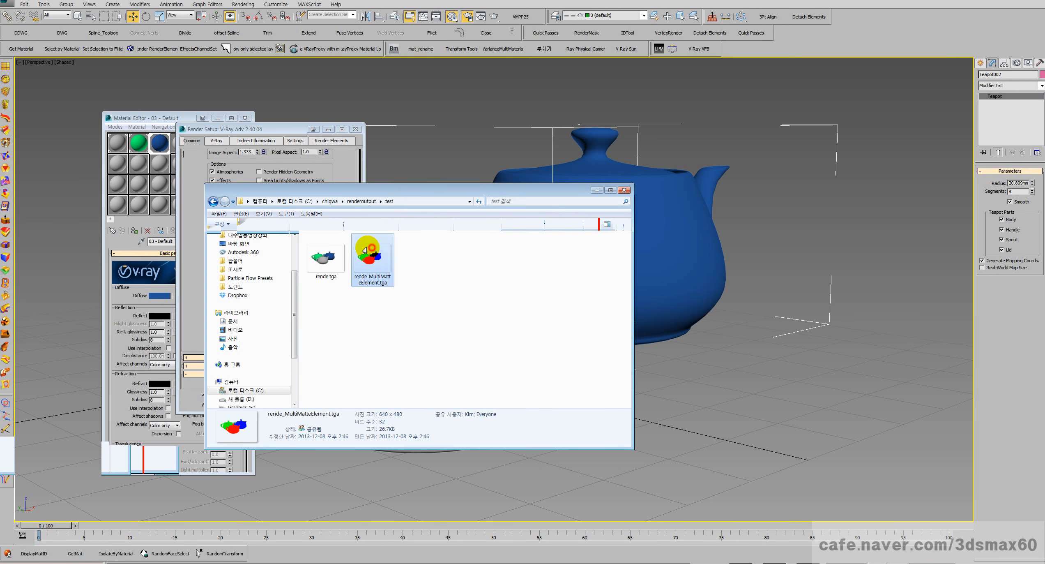
click(321, 255)
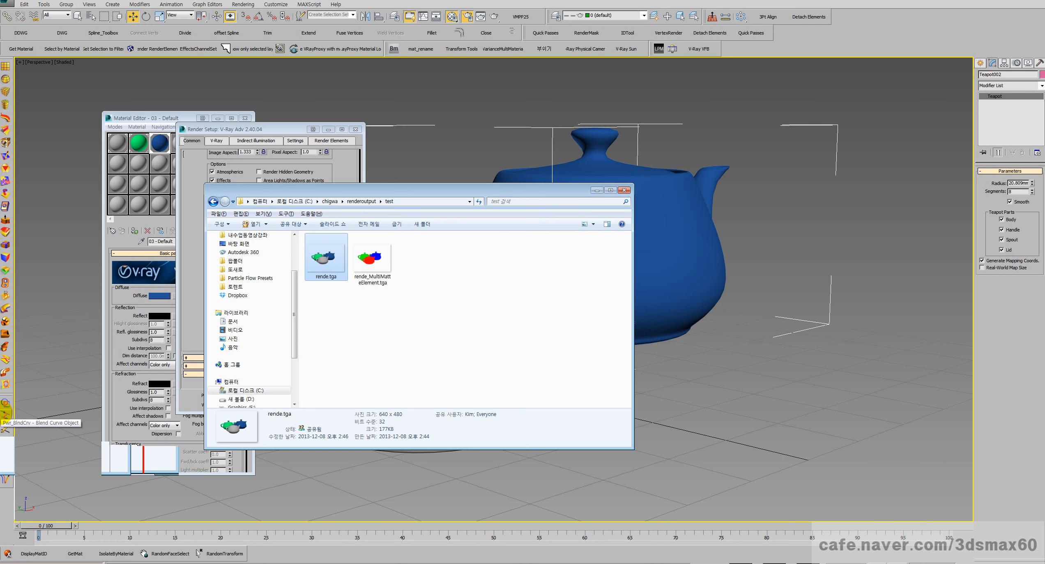
Step: Switch to Photoshop and open rende.tga from the test folder
click(1, 412)
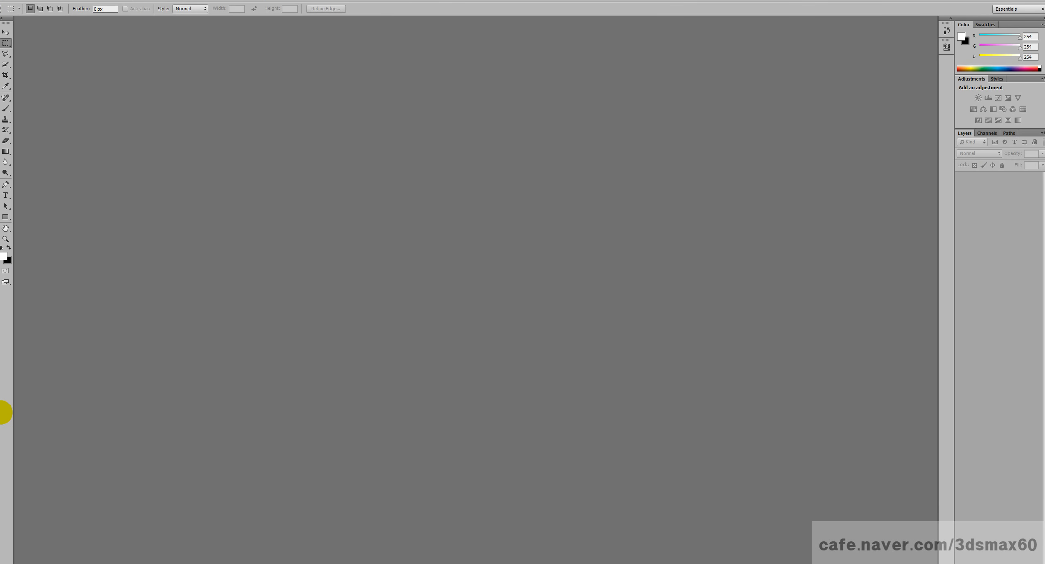
click(1, 412)
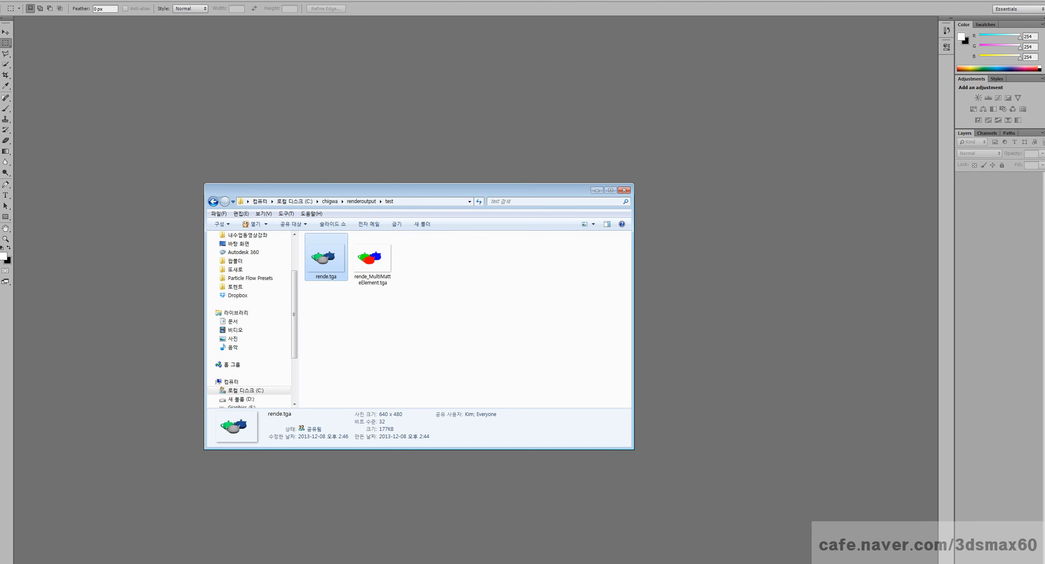
drag(407, 193, 480, 238)
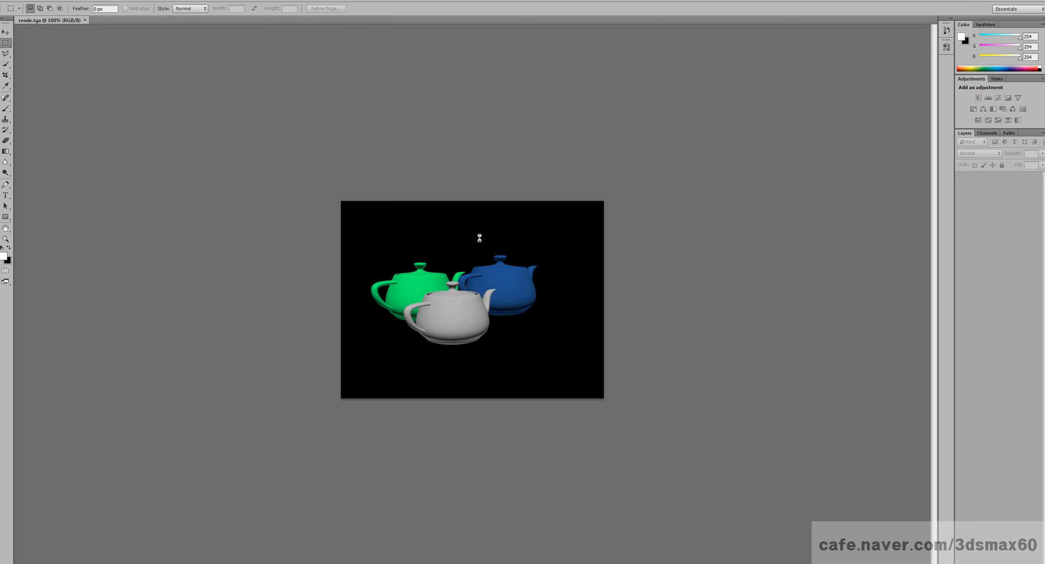